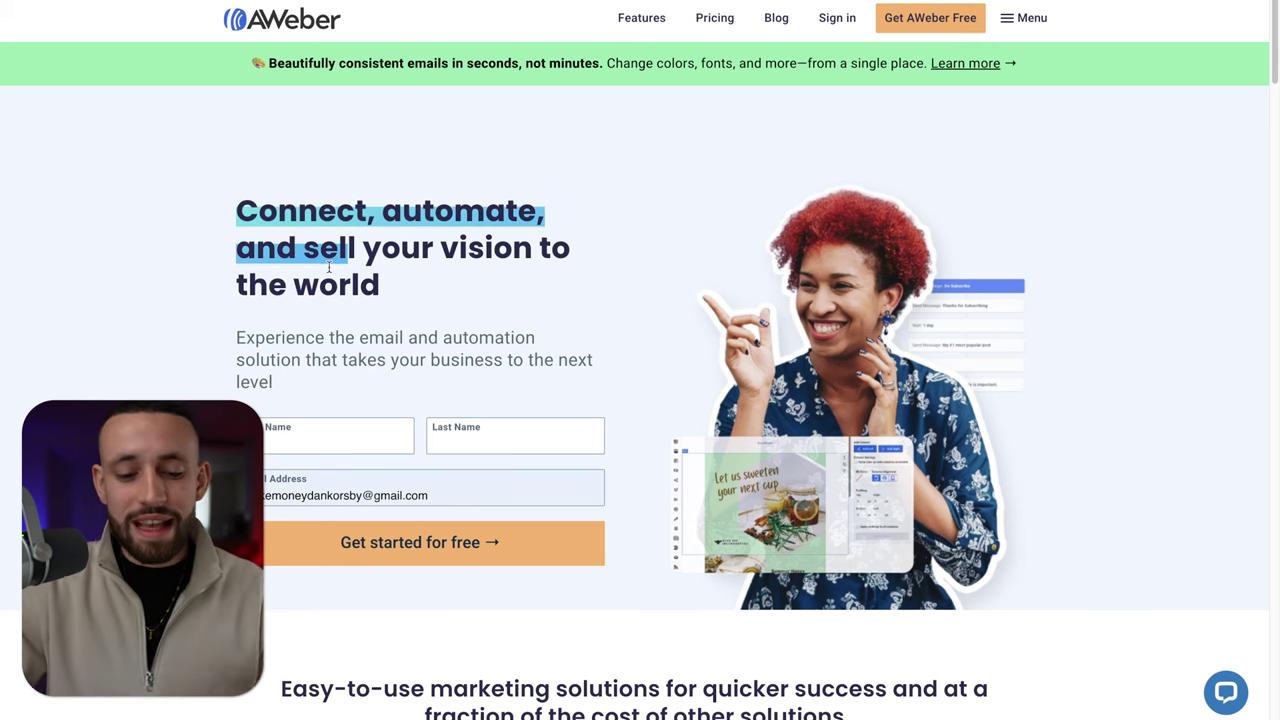
Step: Look through the AWeber homepage, including its overview of email marketing, landing page and automation solutions
scroll(560, 286, down, 3)
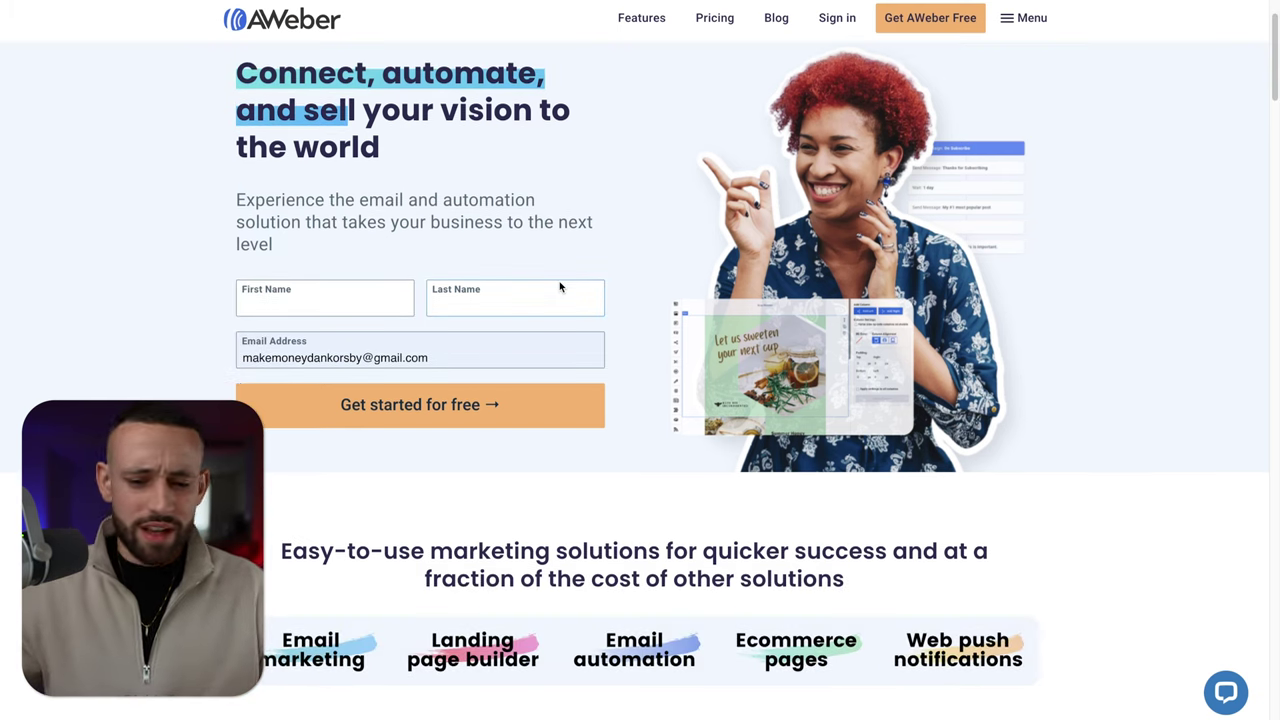
scroll(654, 191, down, 5)
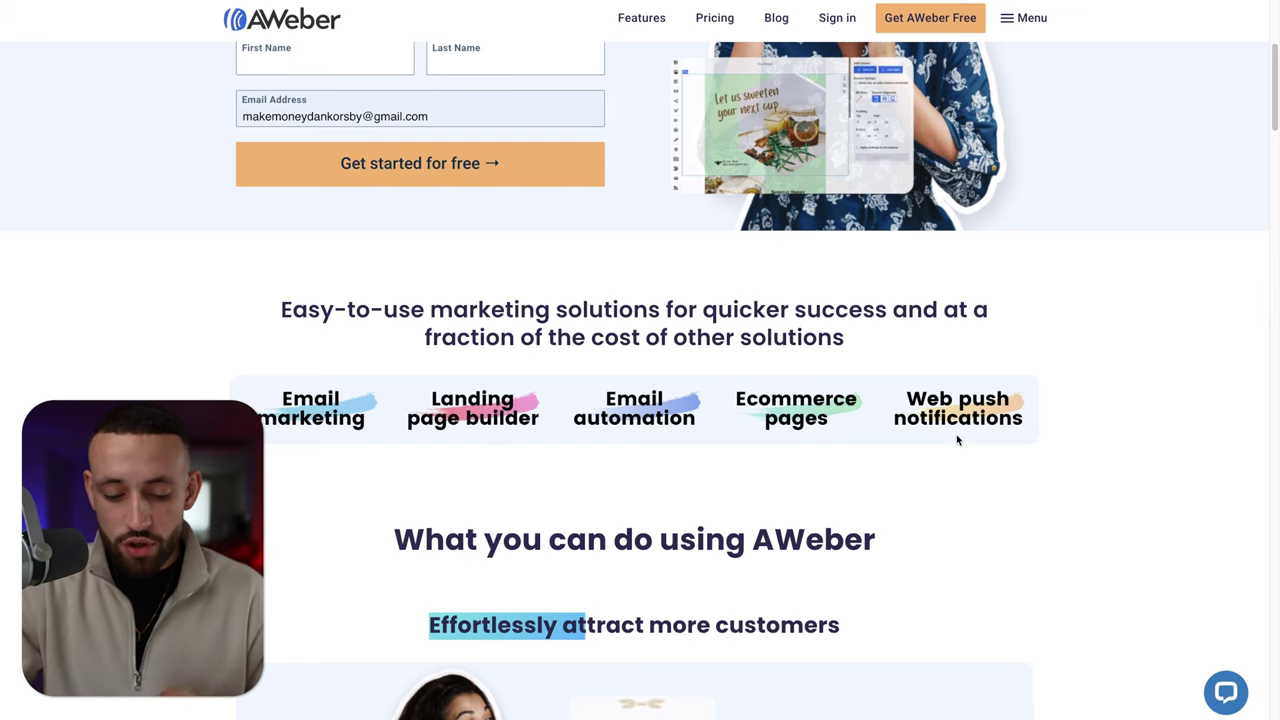
scroll(930, 425, down, 3)
scroll(900, 366, up, 7)
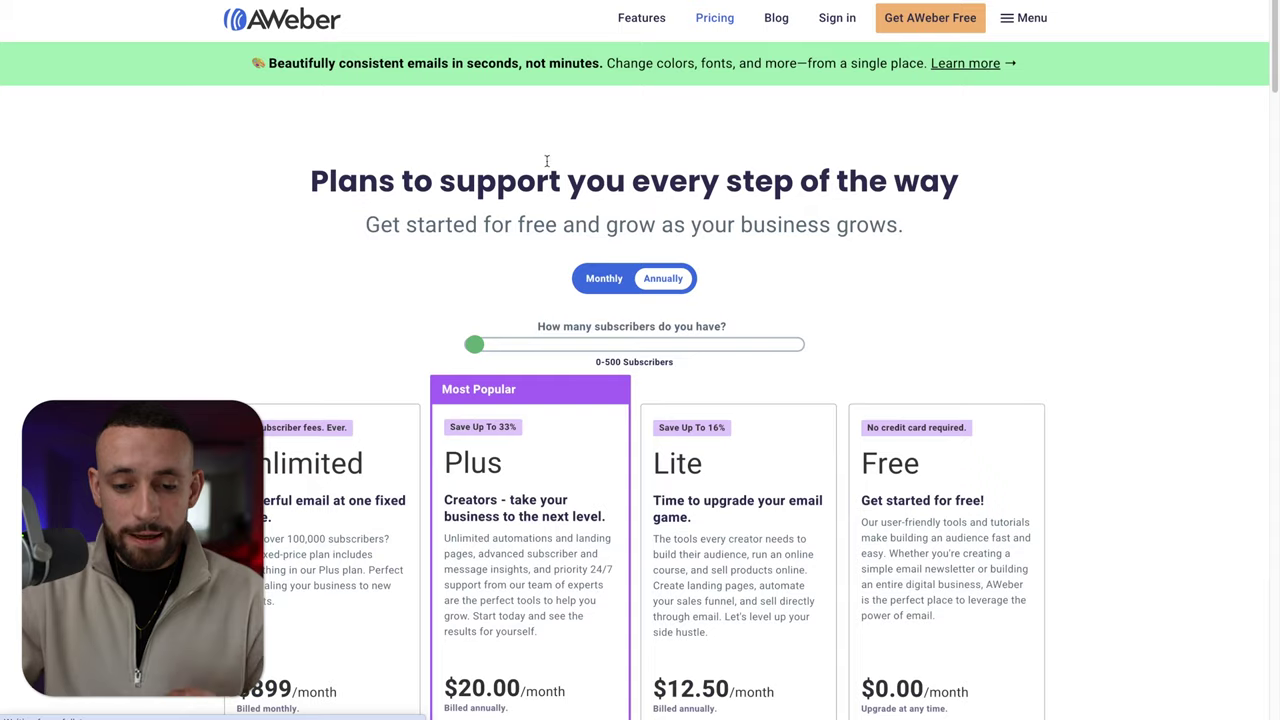
Step: Compare the pricing plans, checking the Free plan's email list, landing page and automation limits, and start the free AWeber sign-up
scroll(220, 158, down, 3)
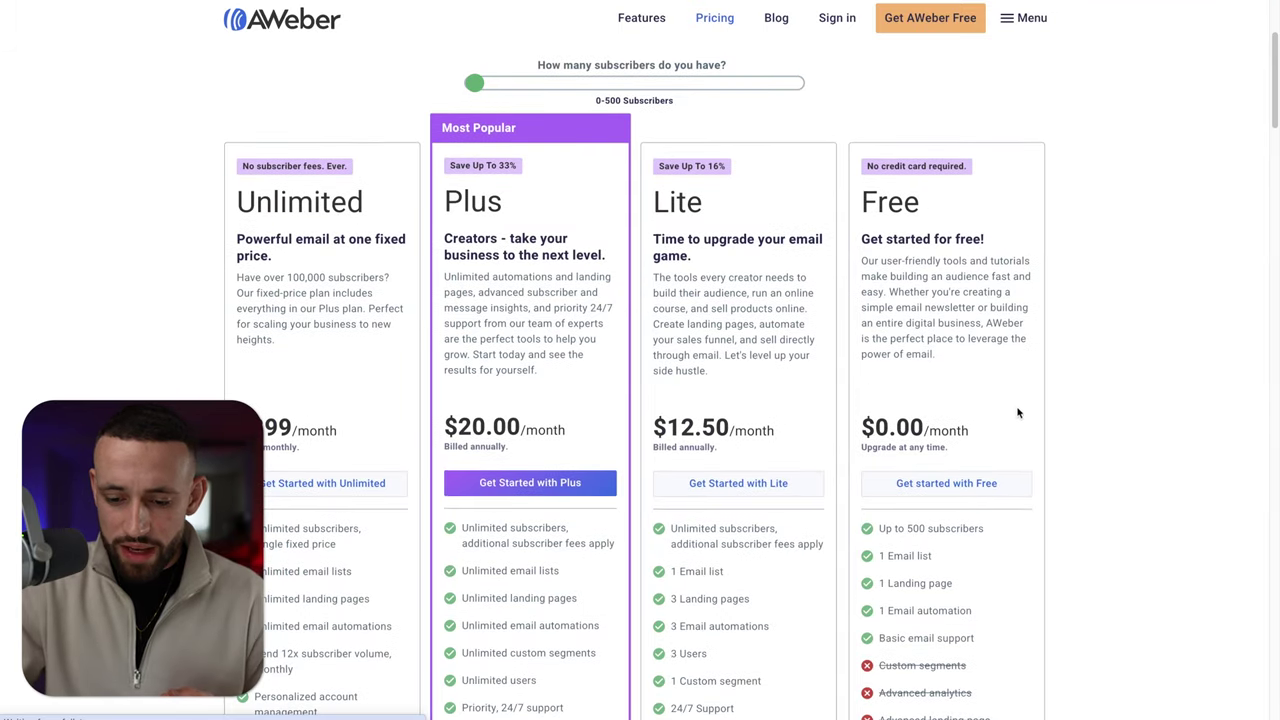
scroll(1010, 413, down, 2)
drag(977, 404, 875, 434)
drag(968, 467, 888, 460)
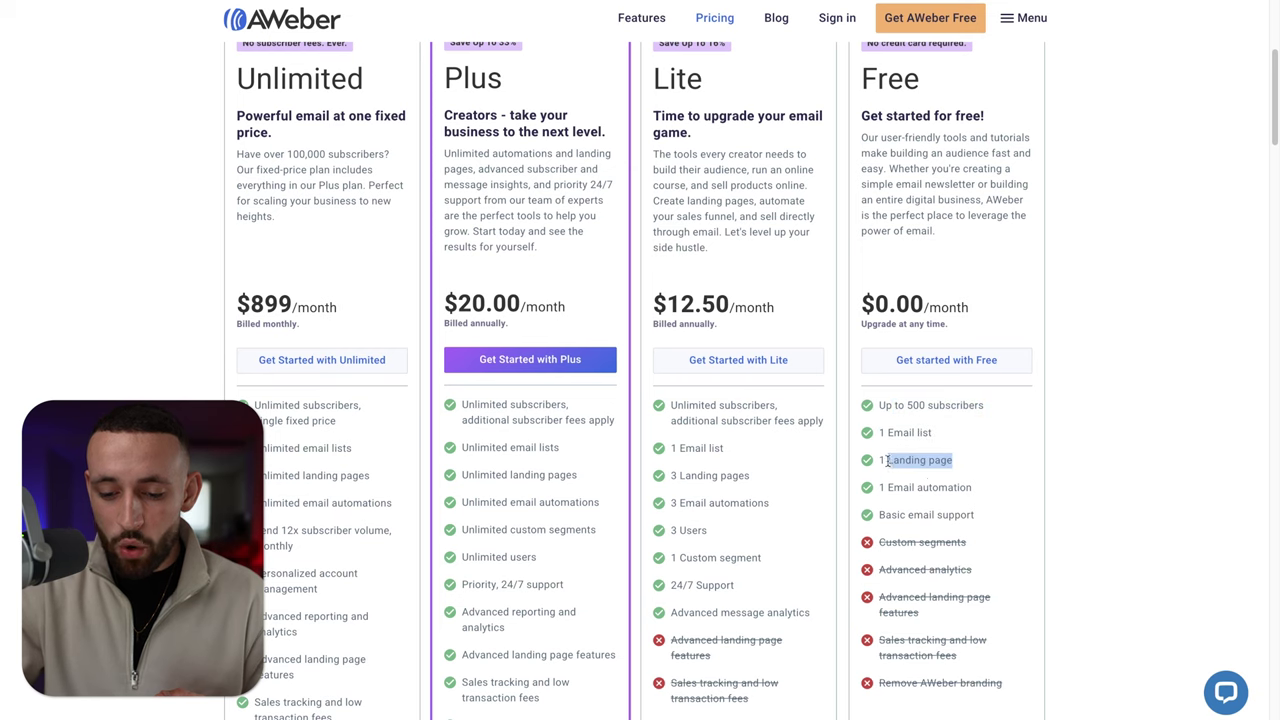
drag(970, 488, 878, 497)
scroll(921, 492, down, 2)
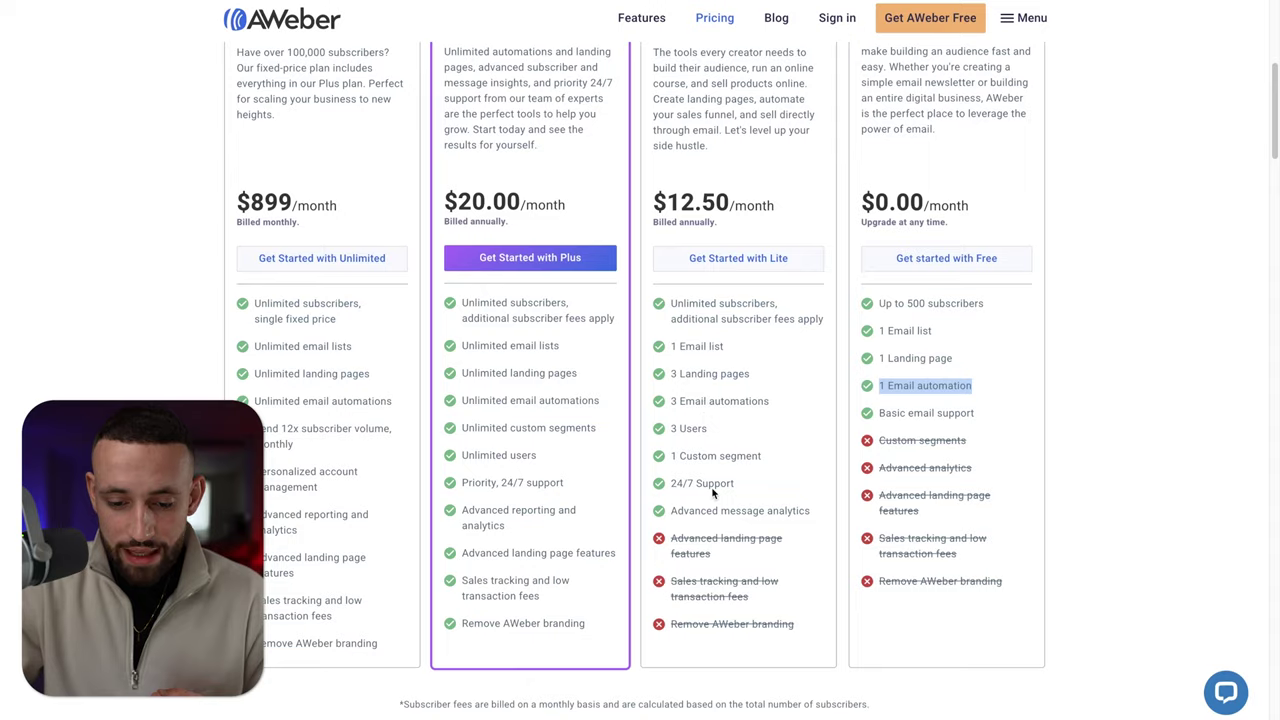
scroll(713, 490, up, 5)
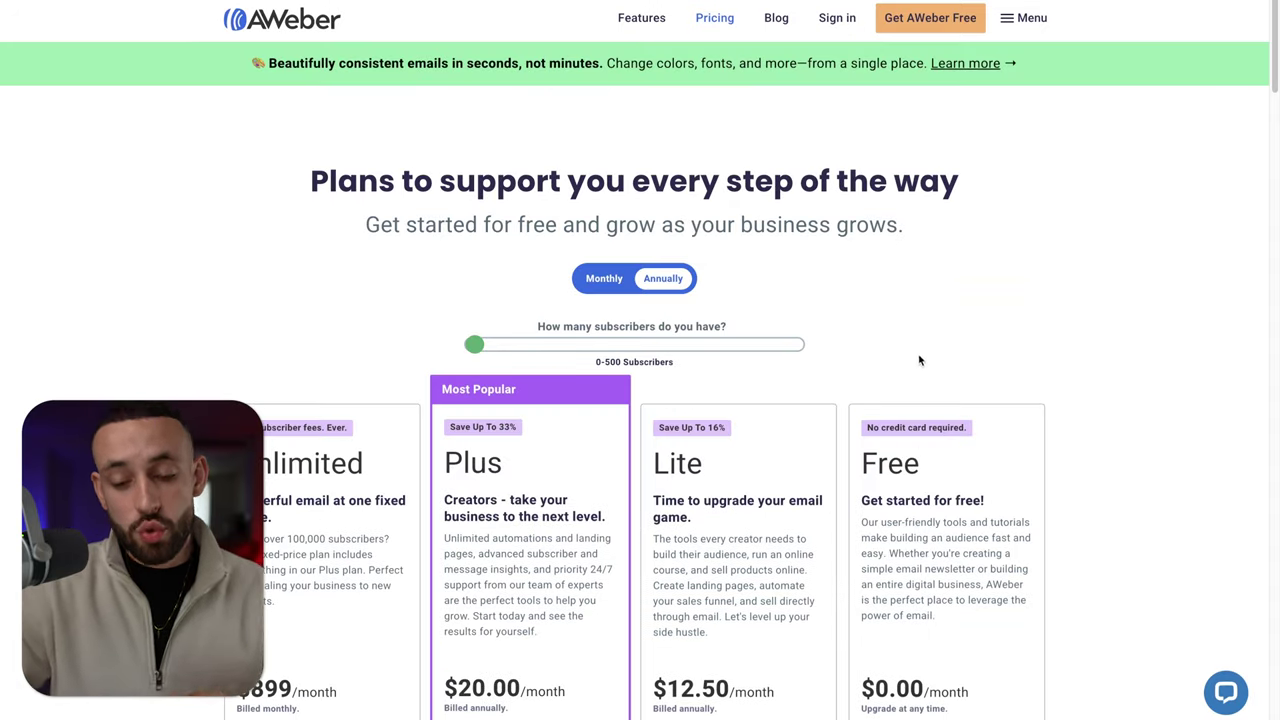
click(931, 20)
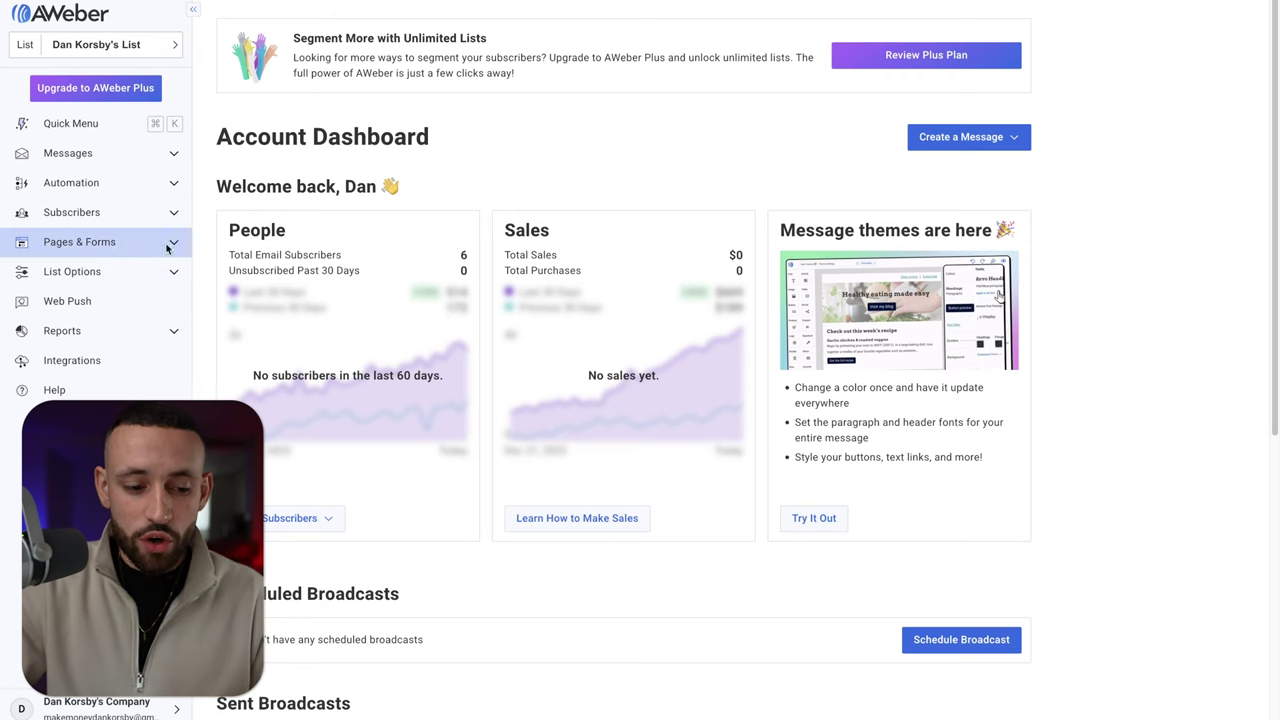
Step: Open the account's landing pages and delete the unpublished page "Copy of Daily Giveaways optin"
click(121, 249)
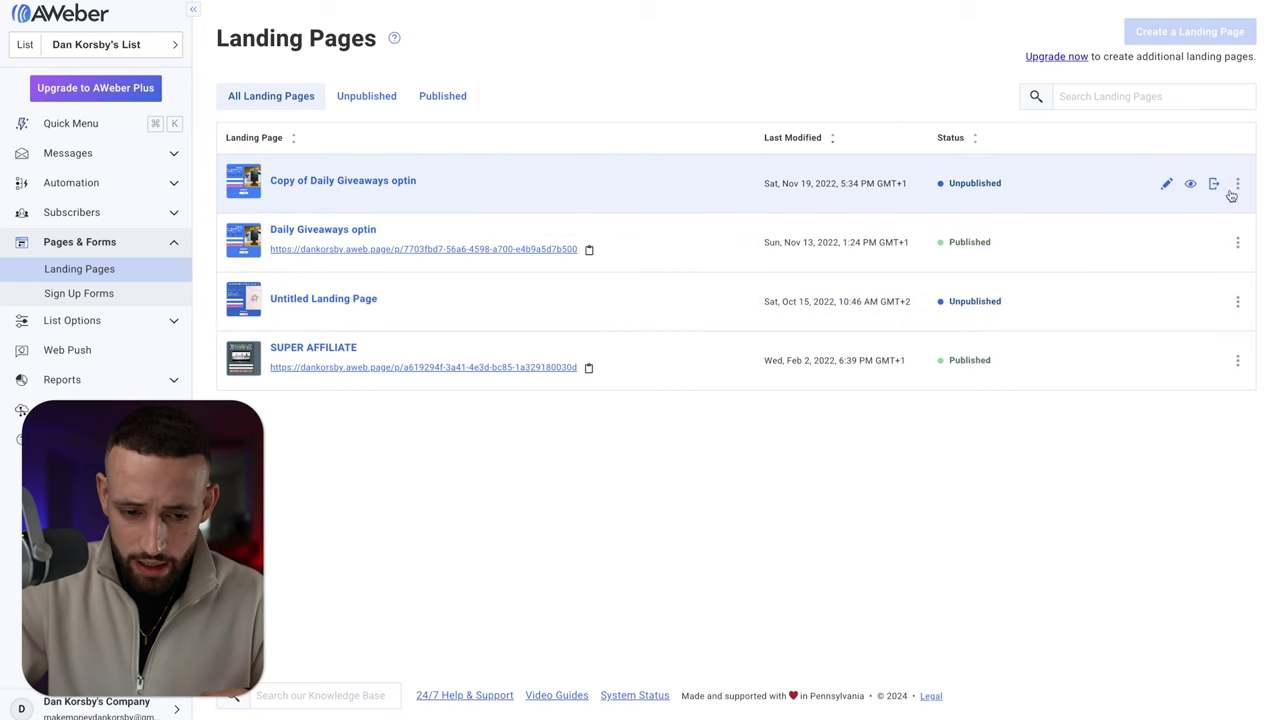
click(1238, 188)
click(1190, 285)
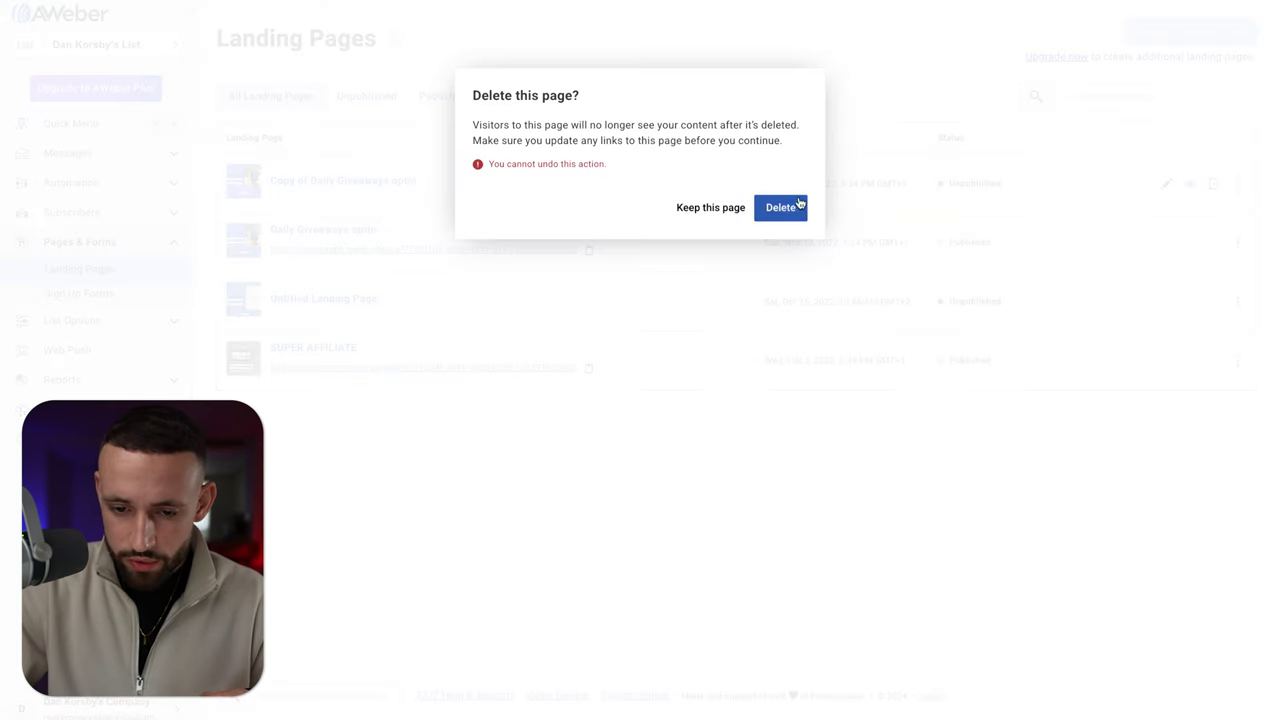
click(790, 212)
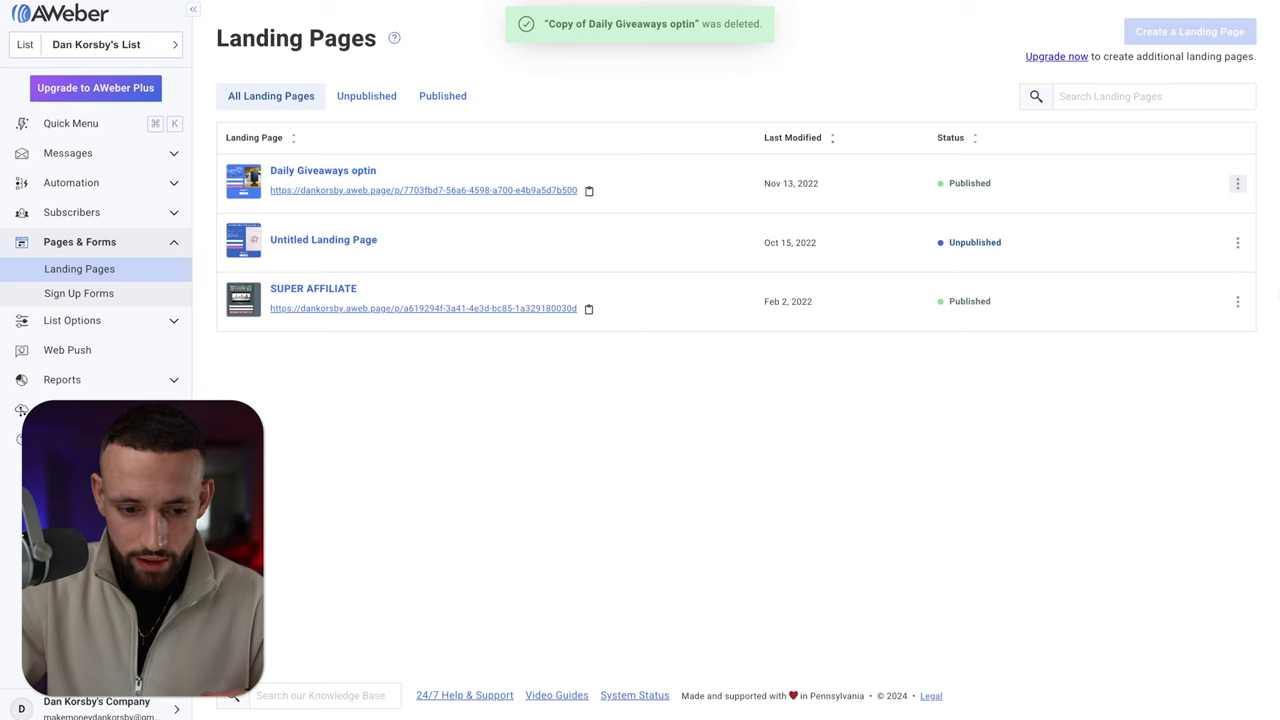
click(1238, 242)
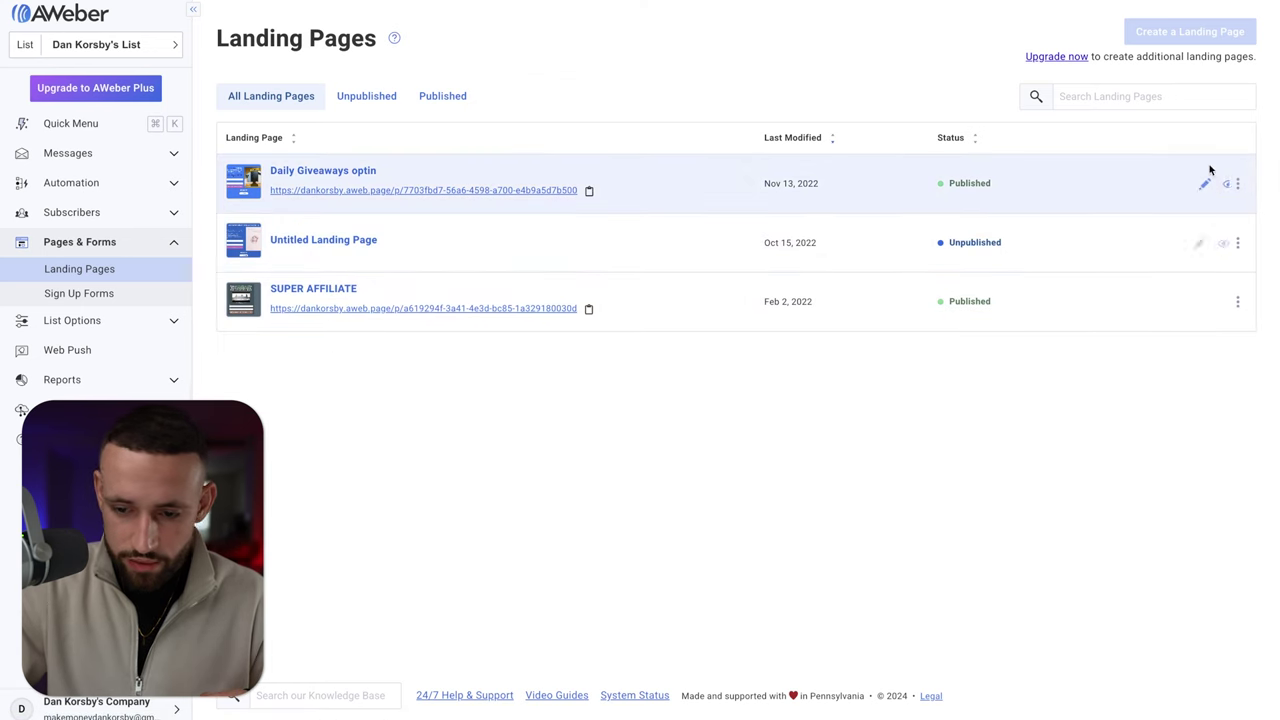
click(1238, 184)
click(1190, 314)
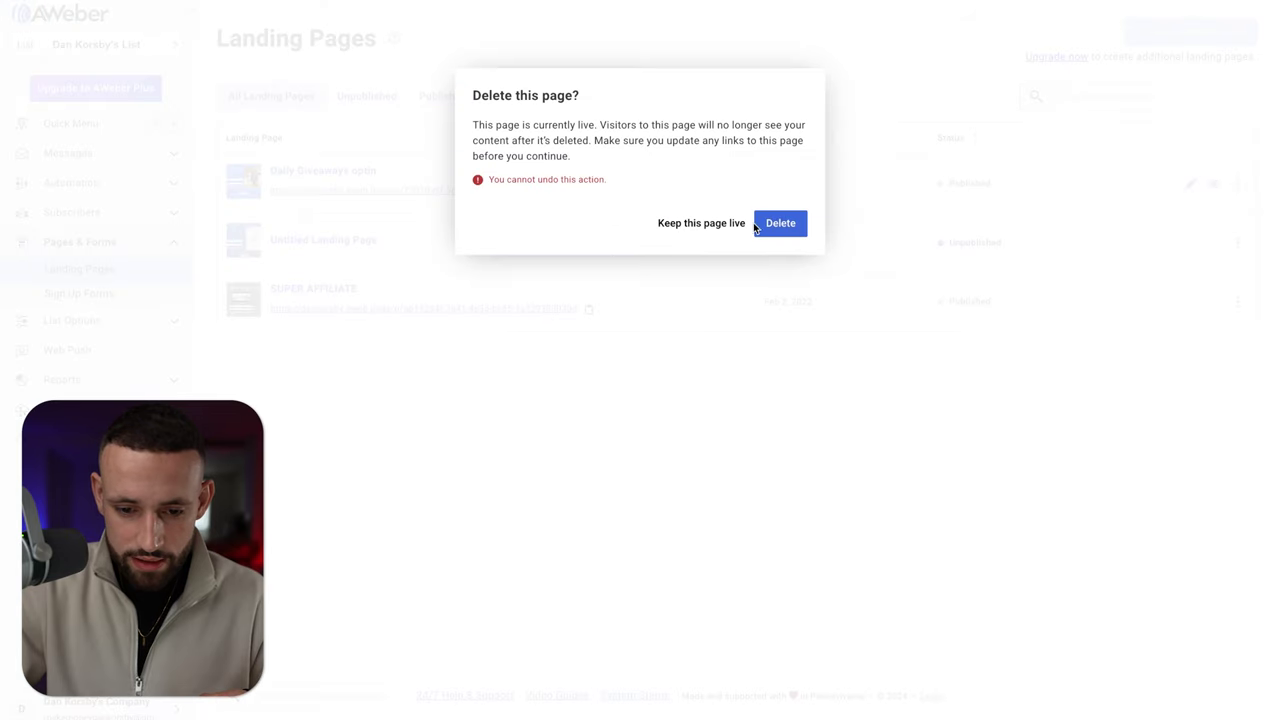
click(702, 225)
Step: Delete the published landing page "SUPER AFFILIATE" from the list
click(1238, 301)
click(1206, 436)
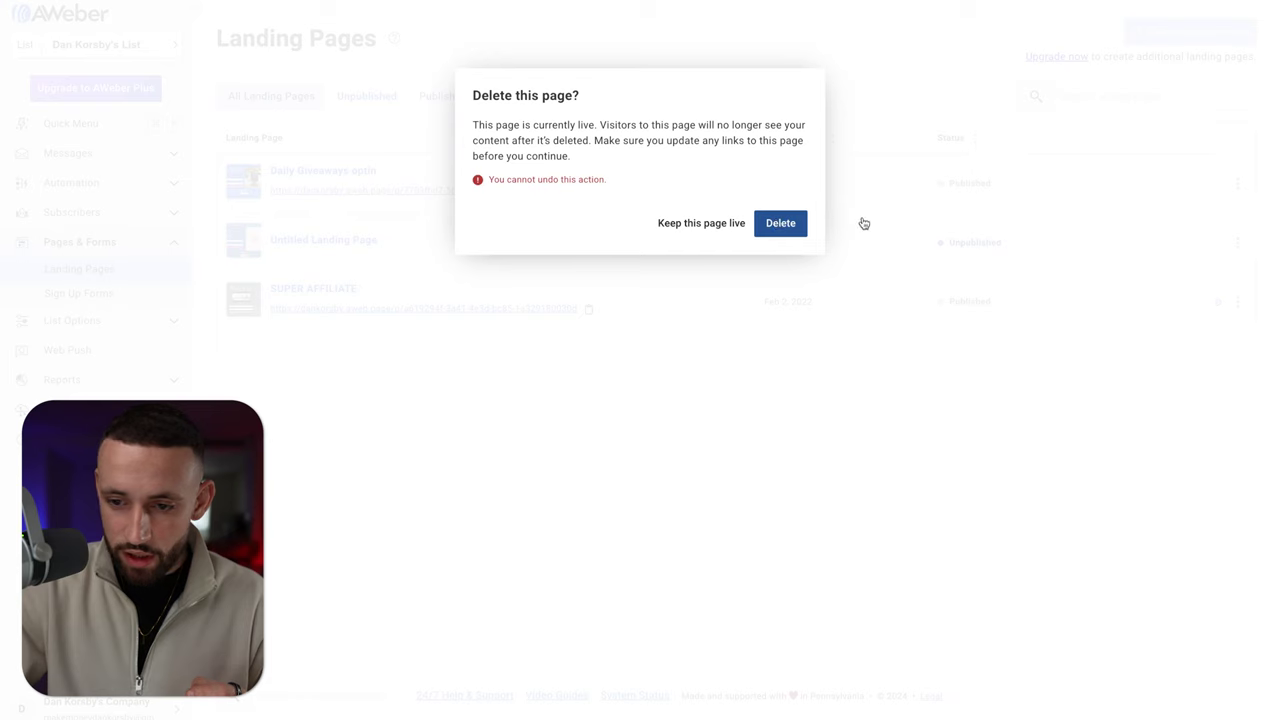
click(780, 223)
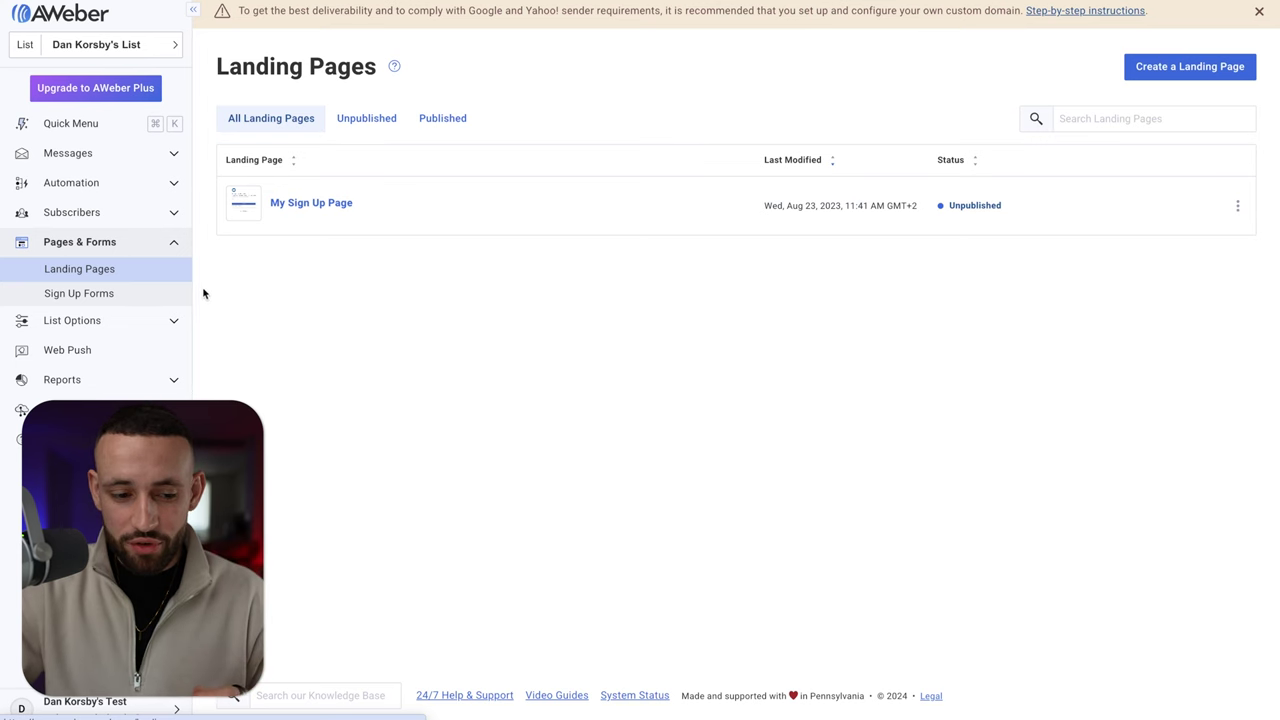
Step: Start creating a new landing page and browse the available templates
click(1185, 66)
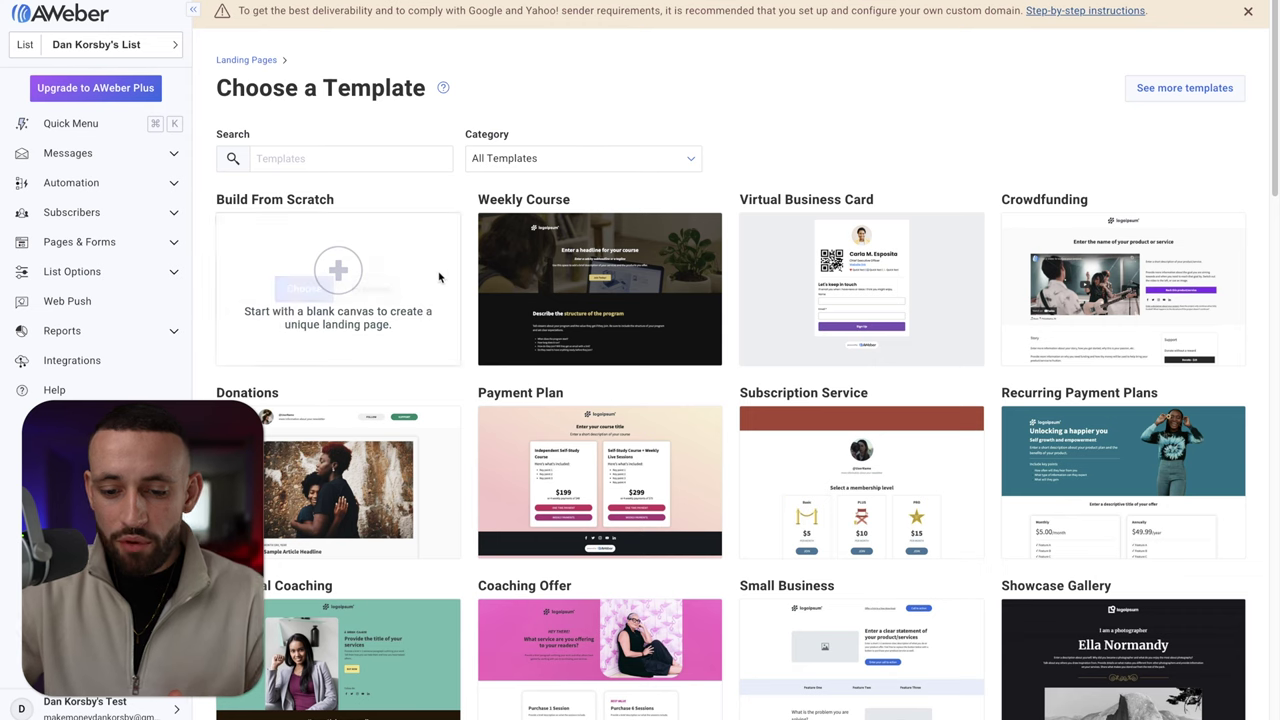
scroll(617, 110, down, 1)
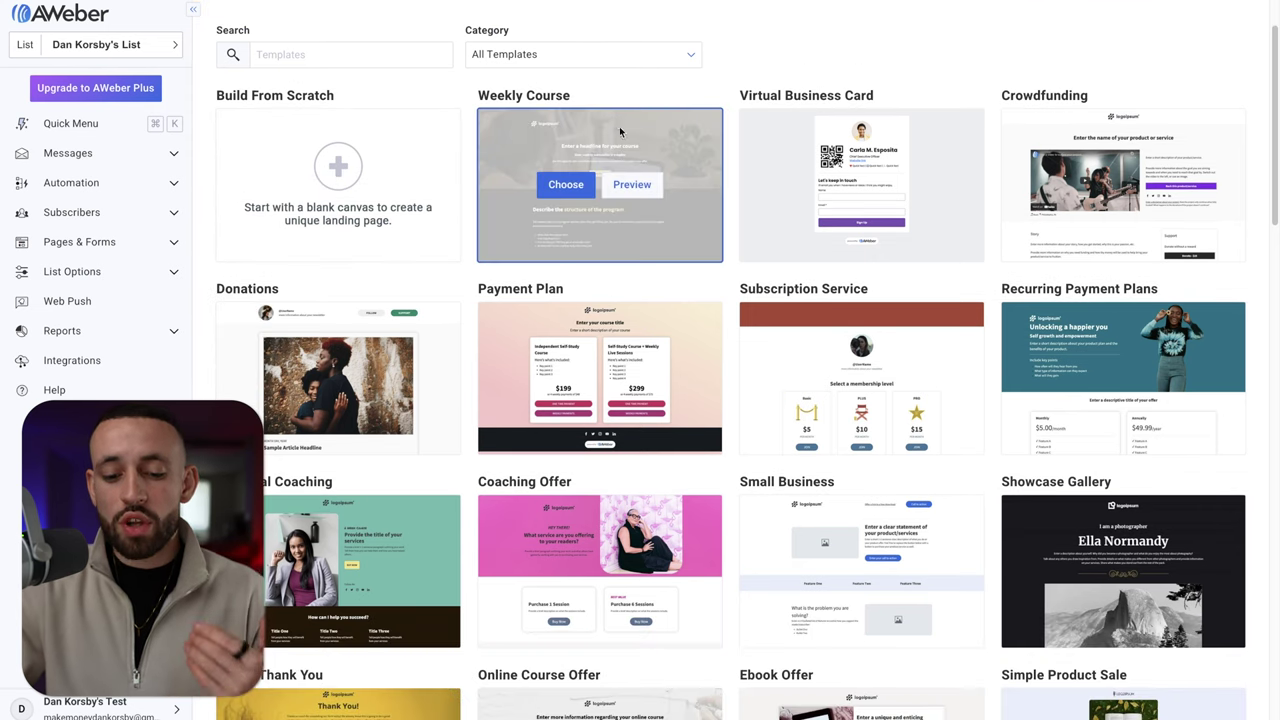
scroll(614, 116, down, 5)
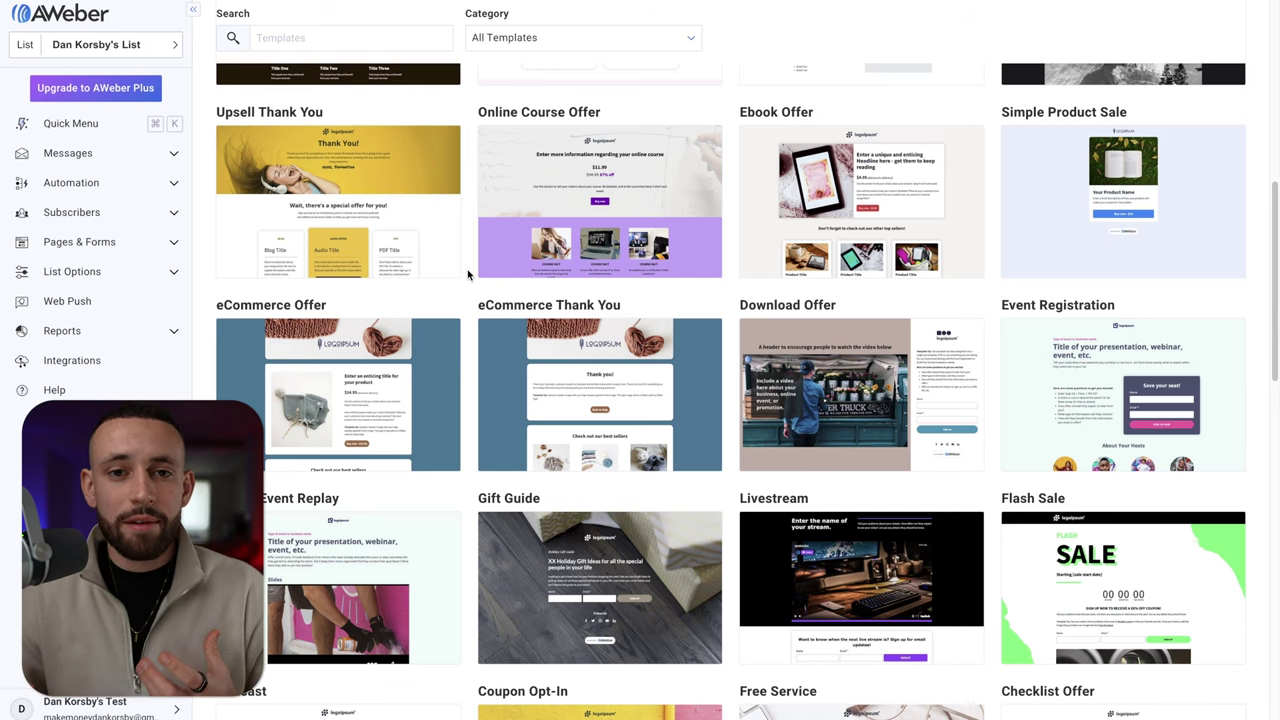
Step: Switch to the keto offer's affiliate portal and play its video from the 07:04 section "Landing page examples you can copy"
mouse_move(605, 146)
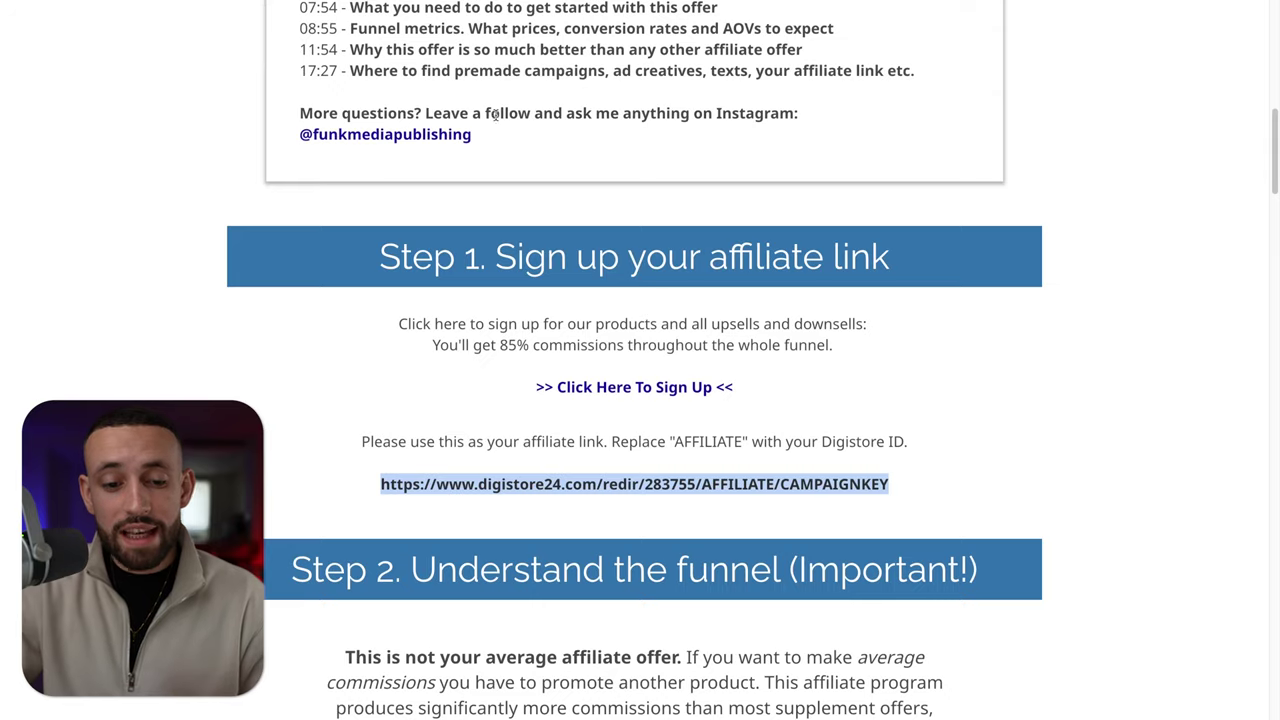
scroll(551, 187, up, 2)
scroll(551, 187, up, 3)
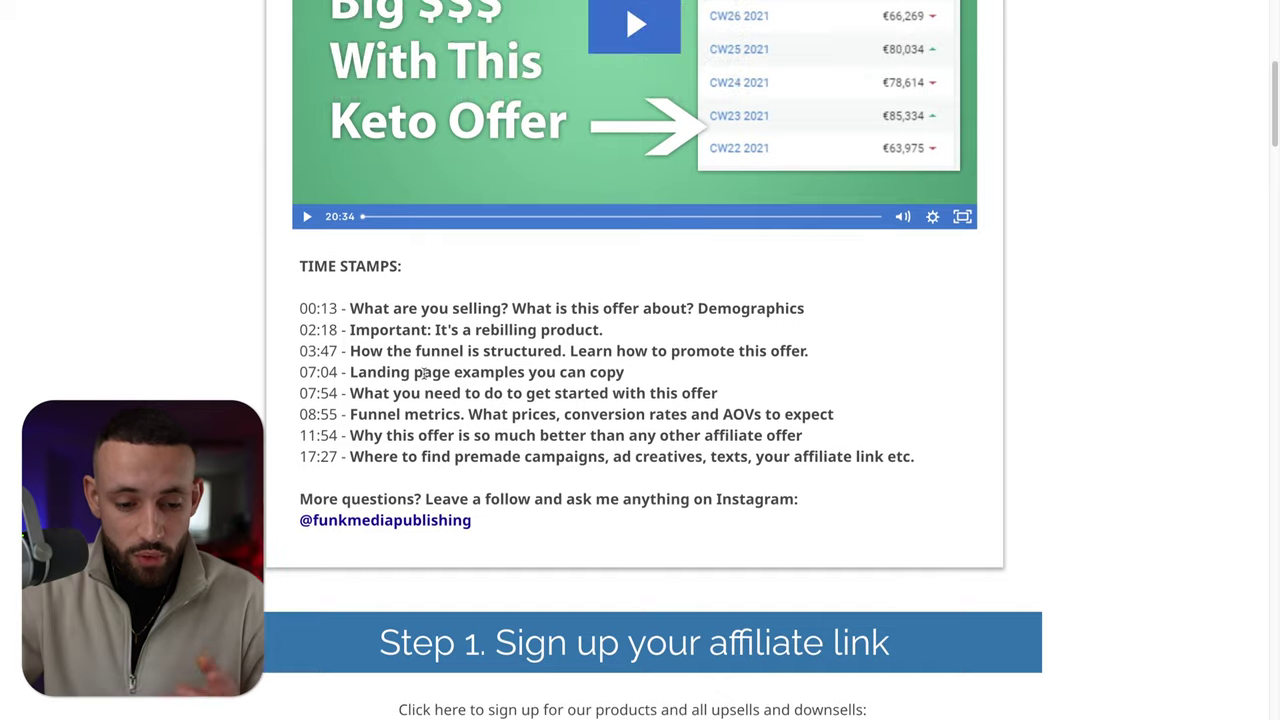
drag(351, 371, 612, 373)
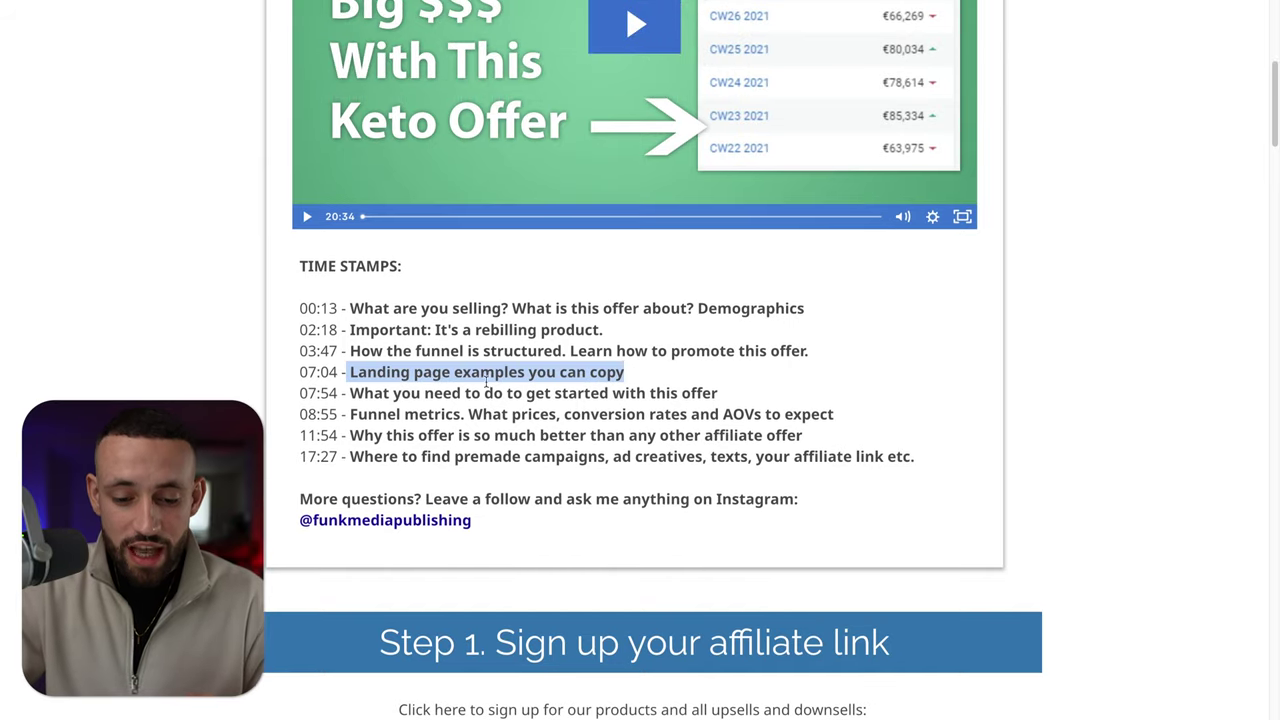
scroll(463, 400, up, 2)
click(545, 351)
Step: Watch the video's first landing page example and skip ahead to the second and third examples
scroll(440, 257, up, 2)
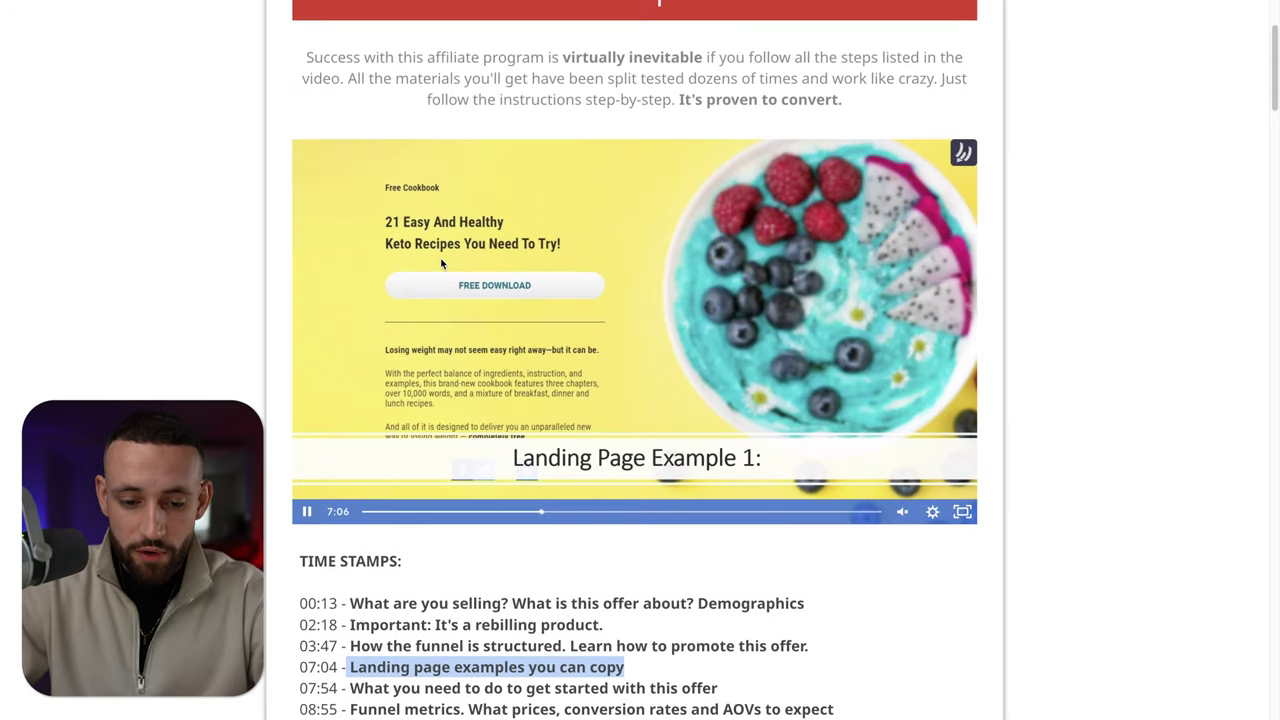
click(552, 511)
scroll(590, 480, up, 2)
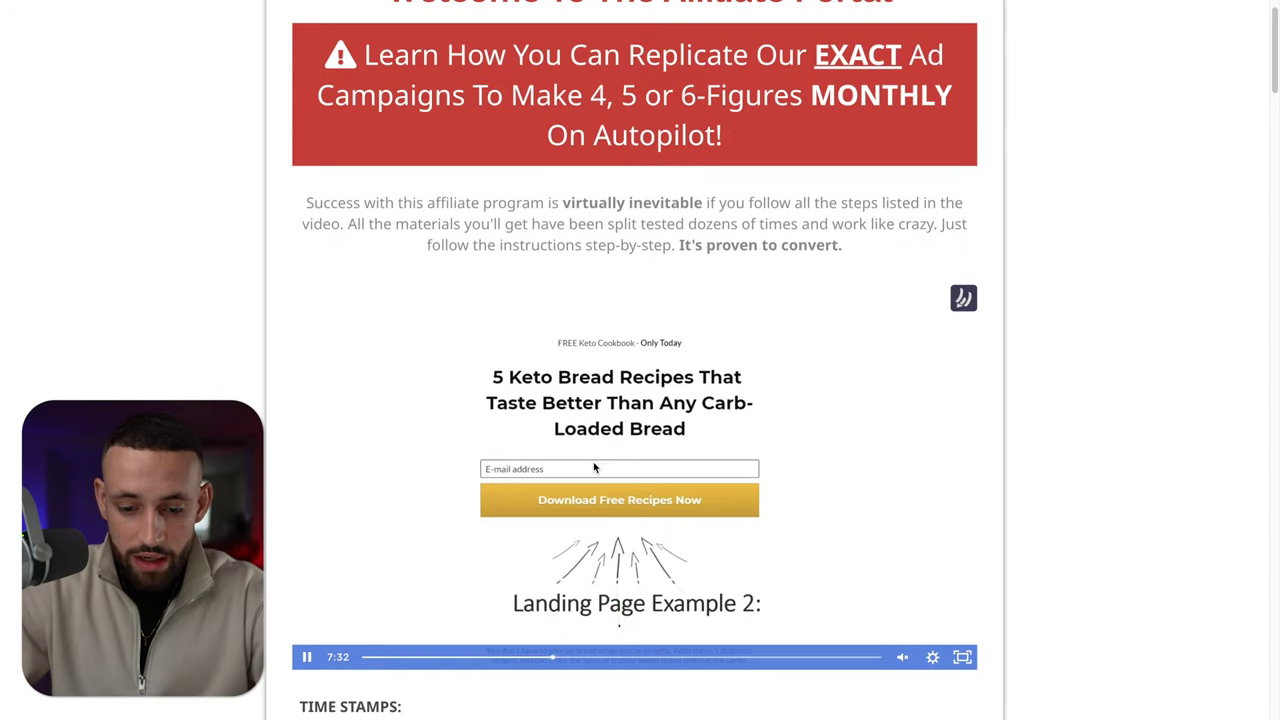
scroll(397, 223, down, 2)
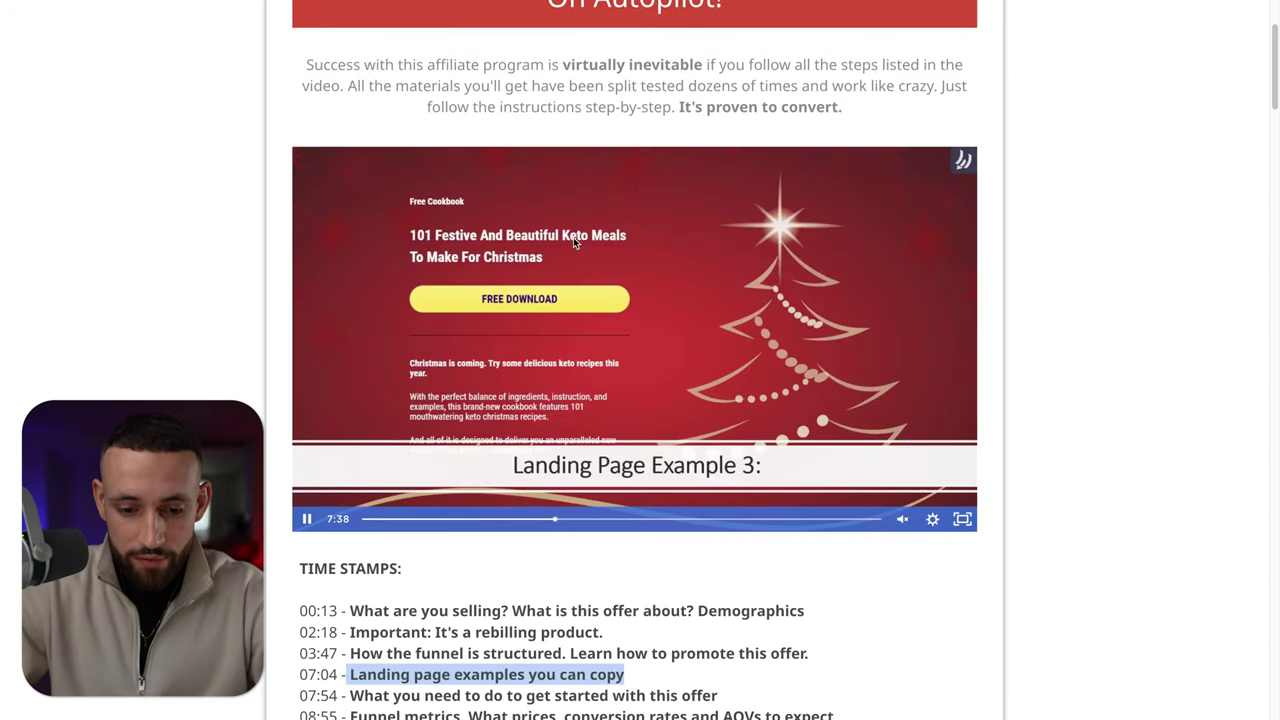
Step: Return the paused video to Landing Page Example 1, and show Landing Page Example 2 for comparison
drag(575, 519, 547, 523)
click(307, 519)
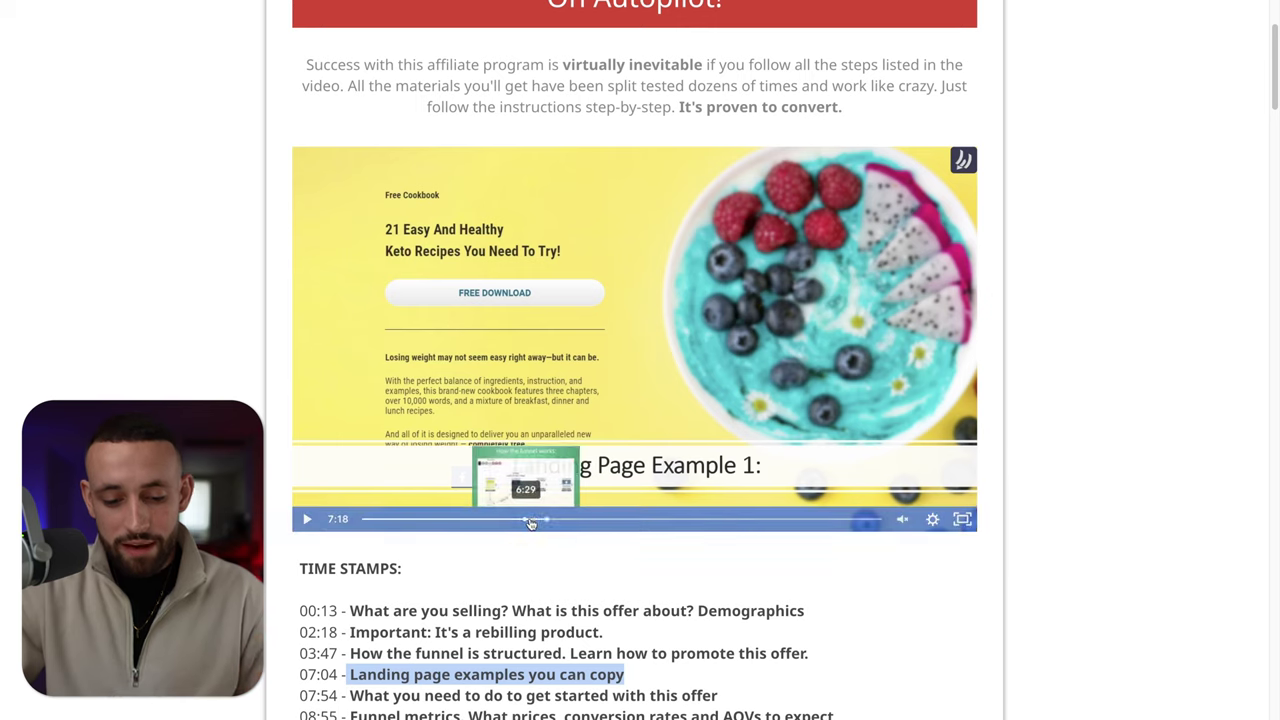
click(551, 519)
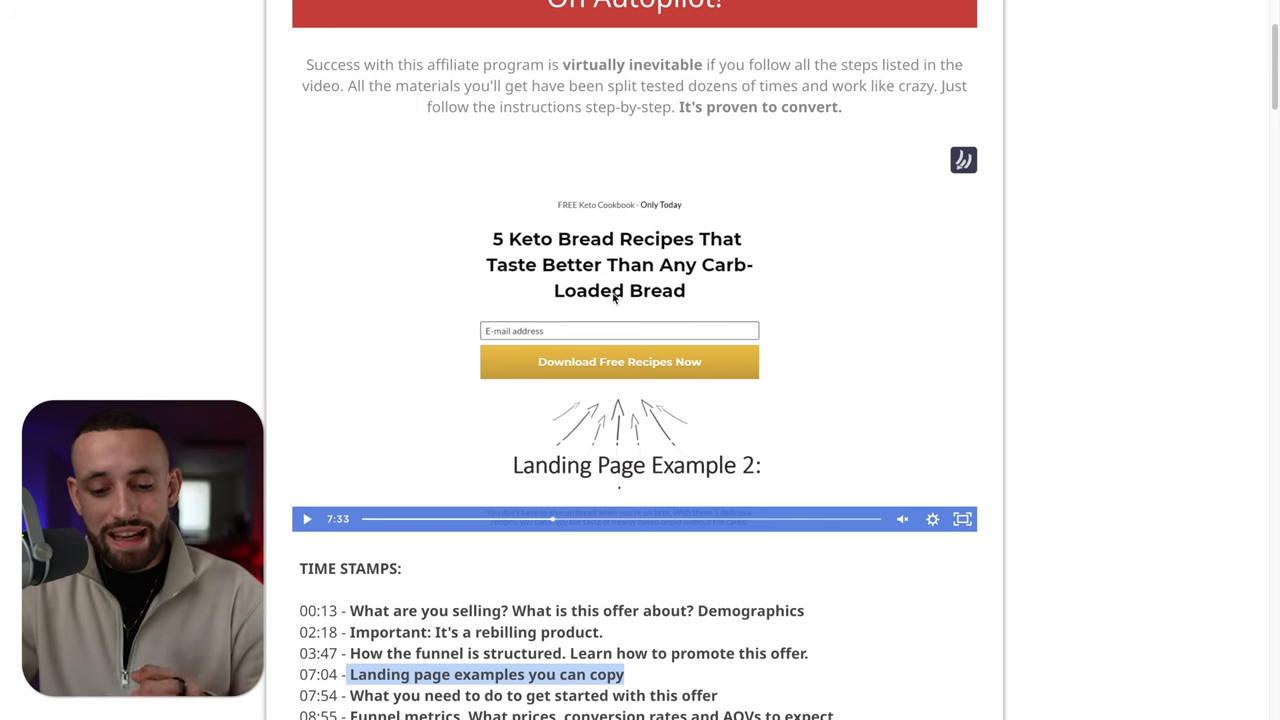
Step: Switch back to AWeber and look through the landing page template gallery for a suitable layout
scroll(640, 305, down, 1)
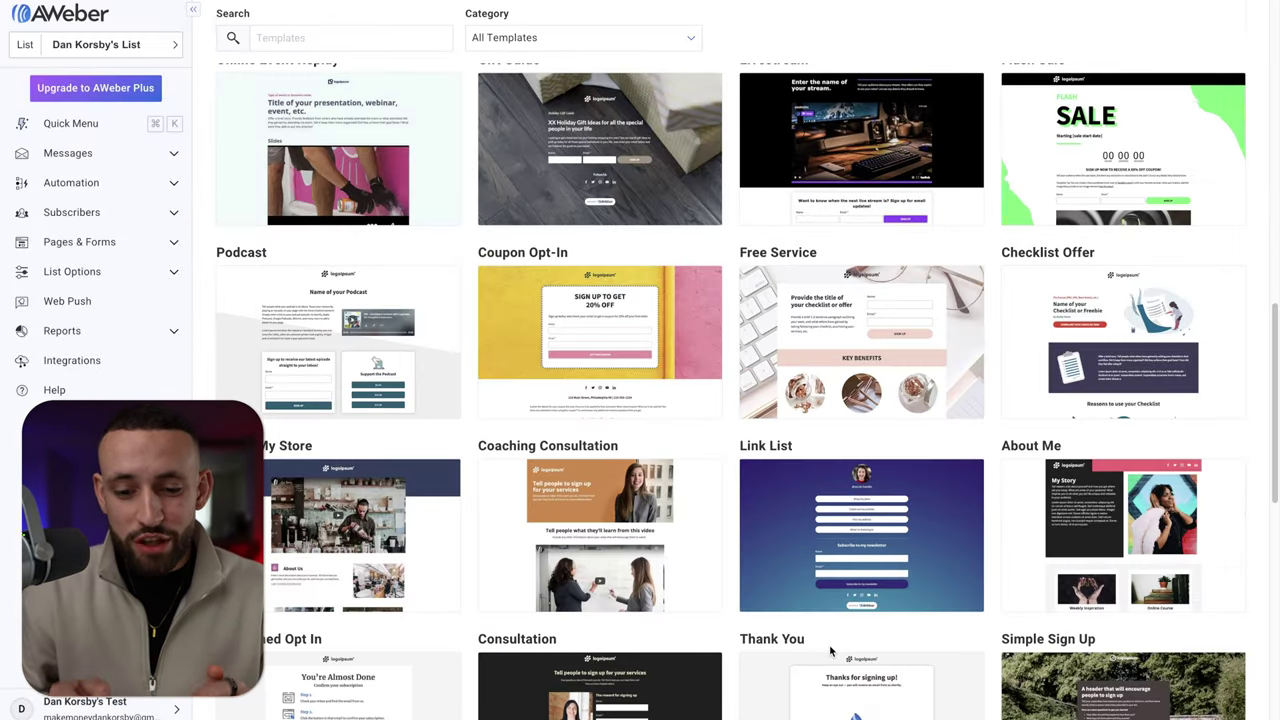
scroll(700, 500, up, 12)
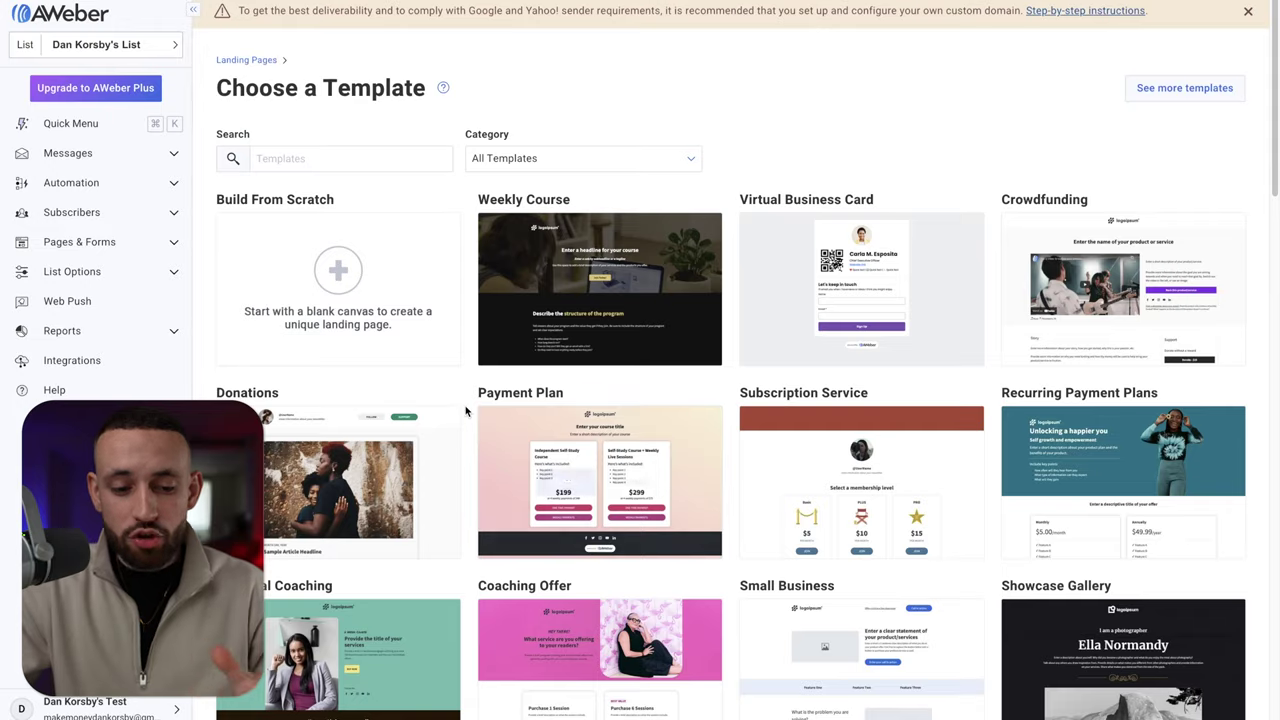
scroll(470, 400, down, 5)
scroll(520, 378, down, 3)
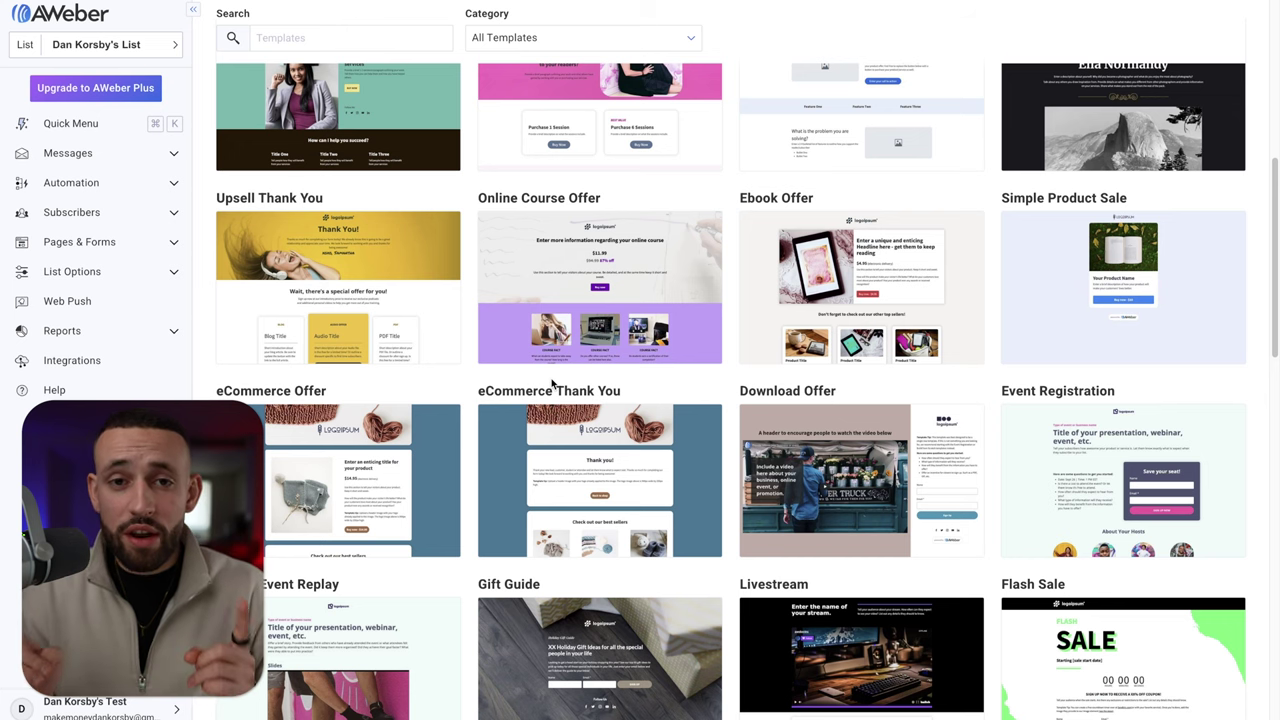
scroll(500, 290, up, 10)
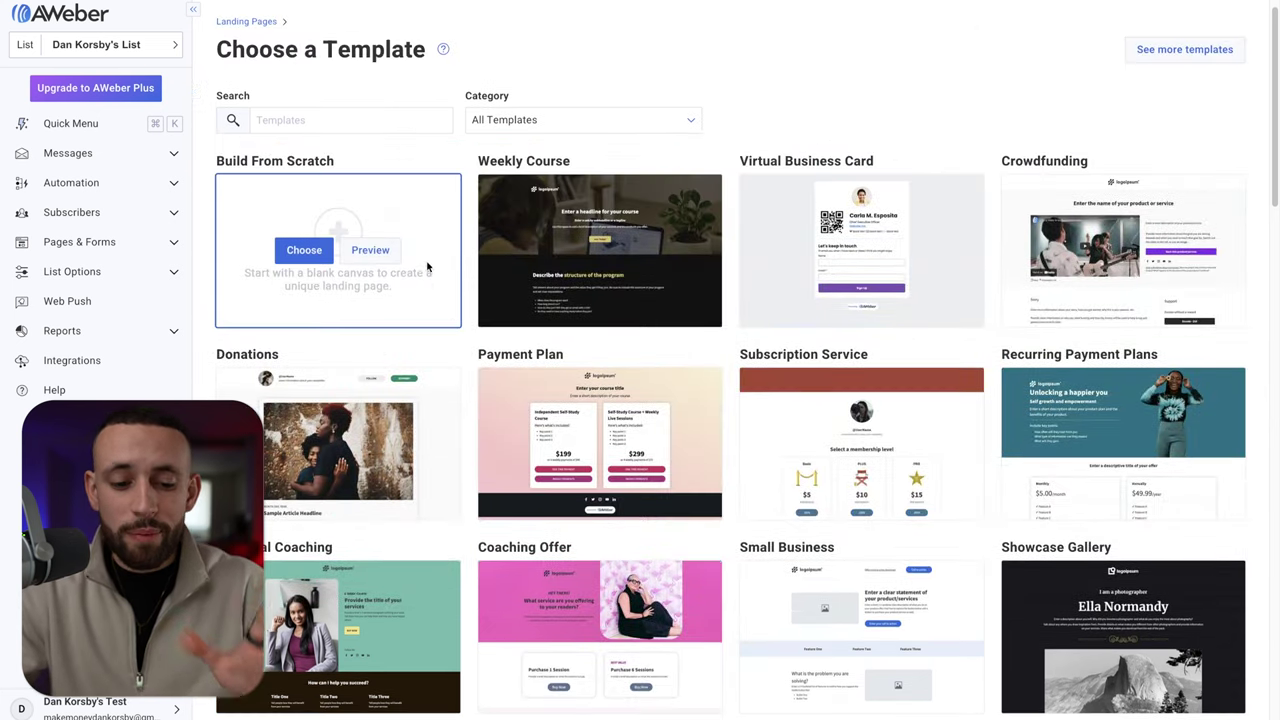
scroll(587, 334, down, 7)
scroll(587, 334, down, 9)
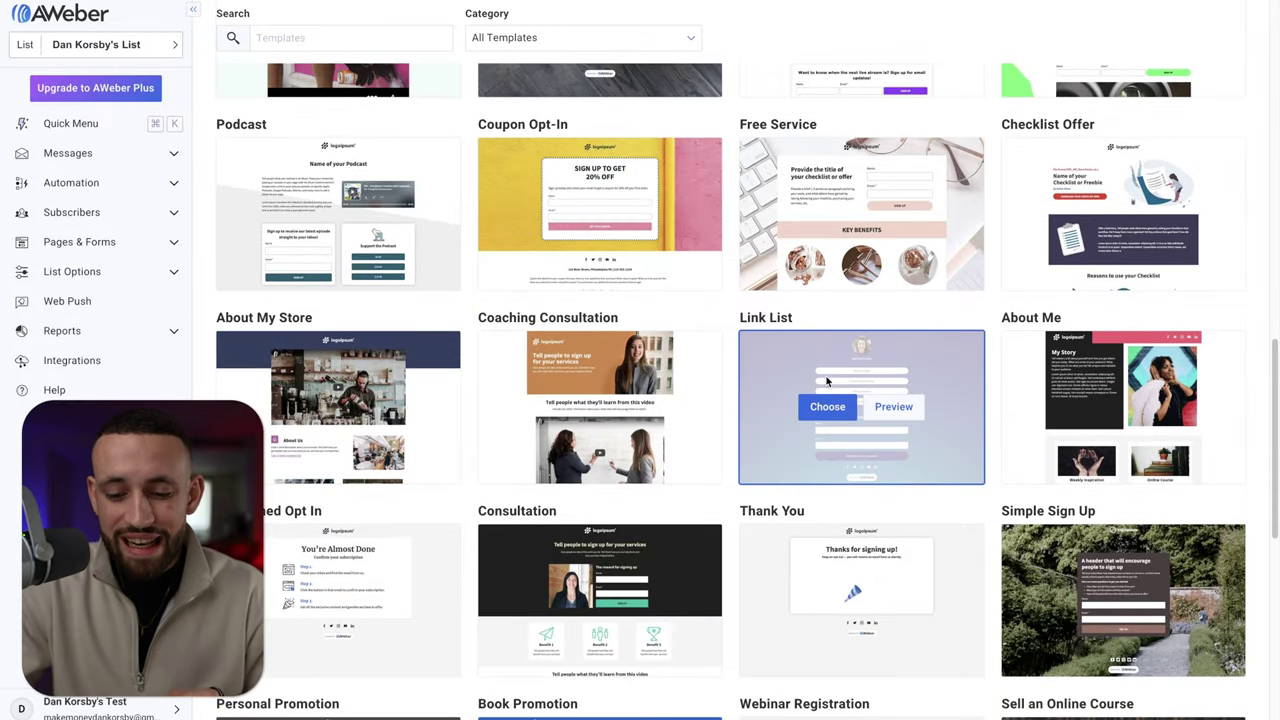
Step: Choose the Link List template and inspect its buttons and newsletter sign-up form in the page editor
click(836, 410)
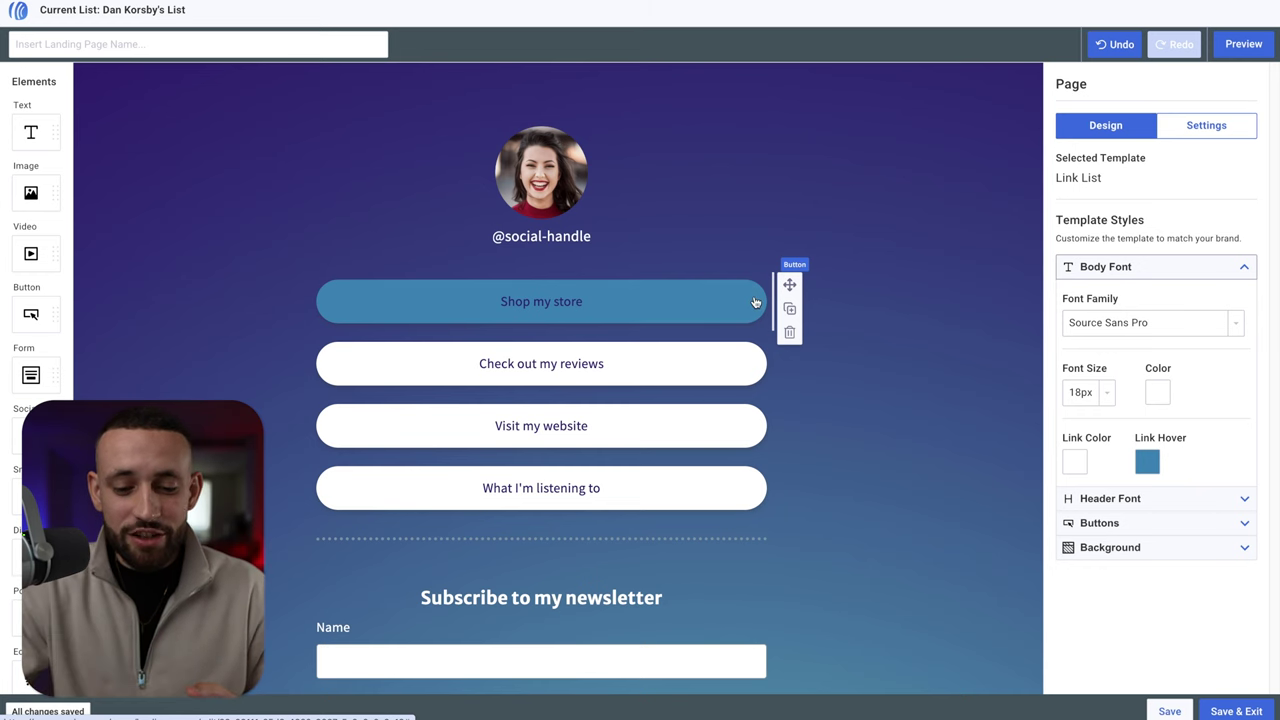
scroll(873, 223, down, 1)
scroll(880, 235, down, 3)
scroll(895, 257, up, 3)
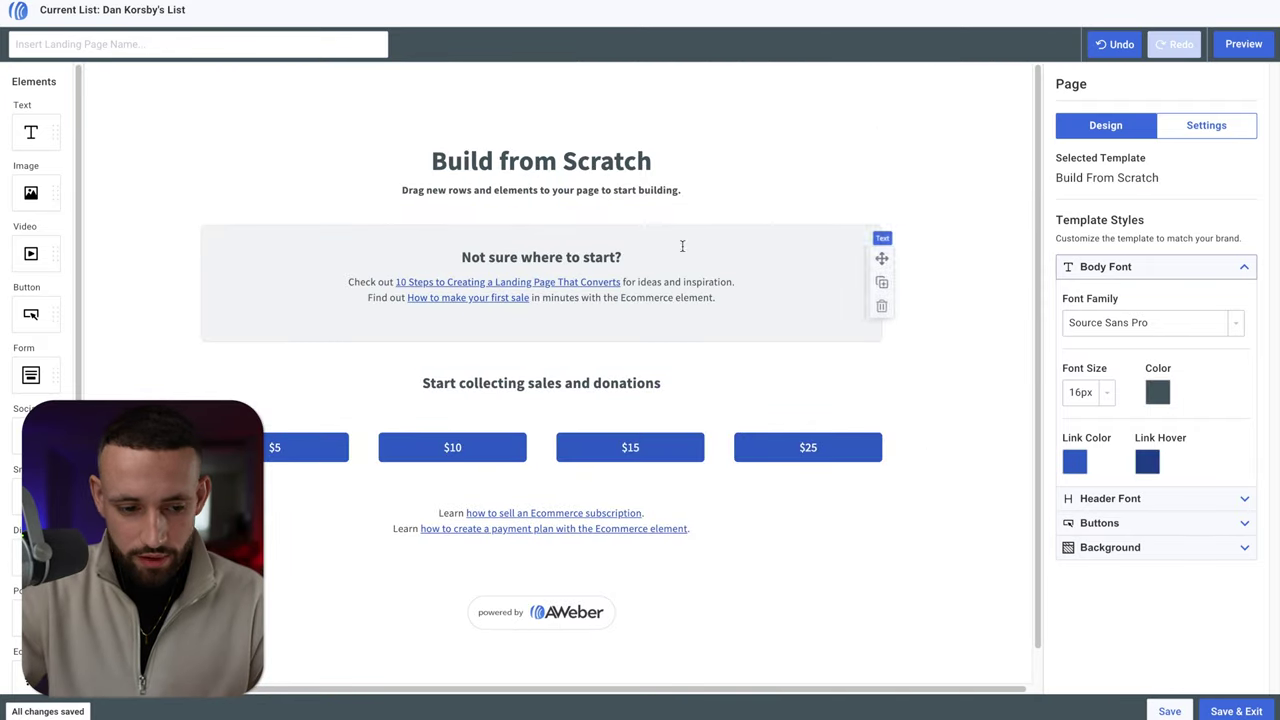
Step: In the Build From Scratch template, delete the "Not sure where to start?" text block from its row
click(980, 224)
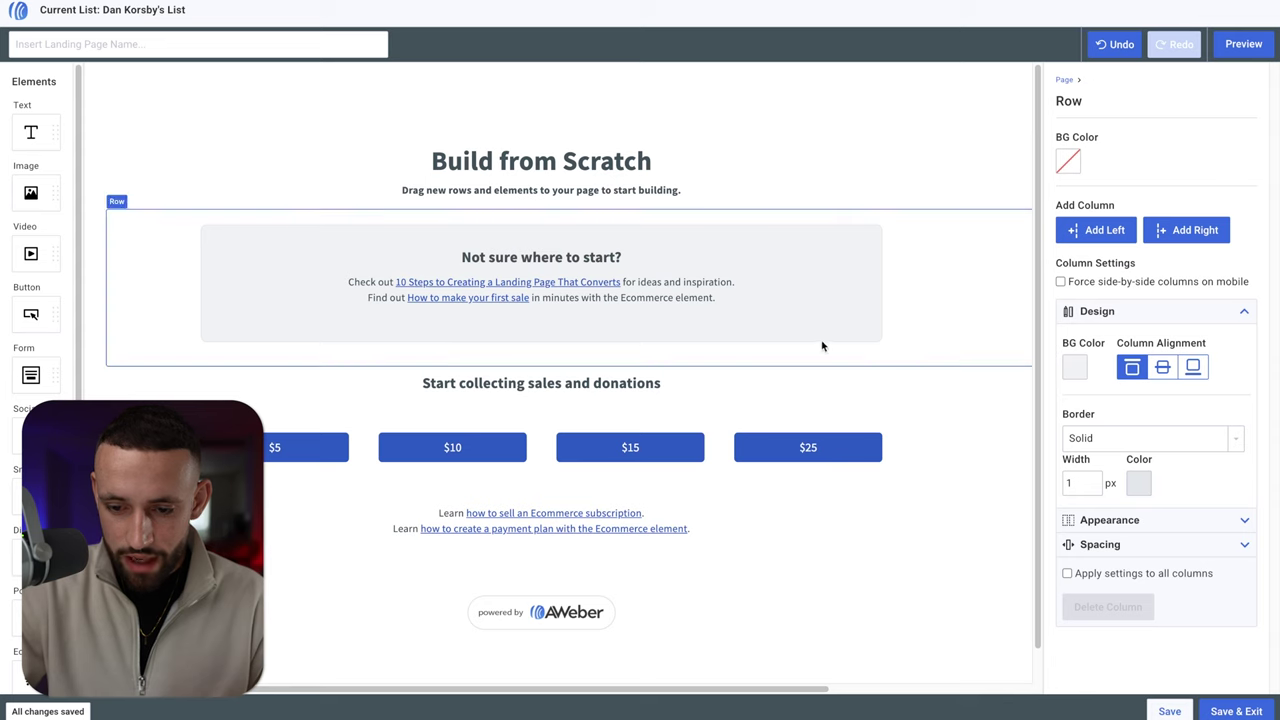
click(877, 297)
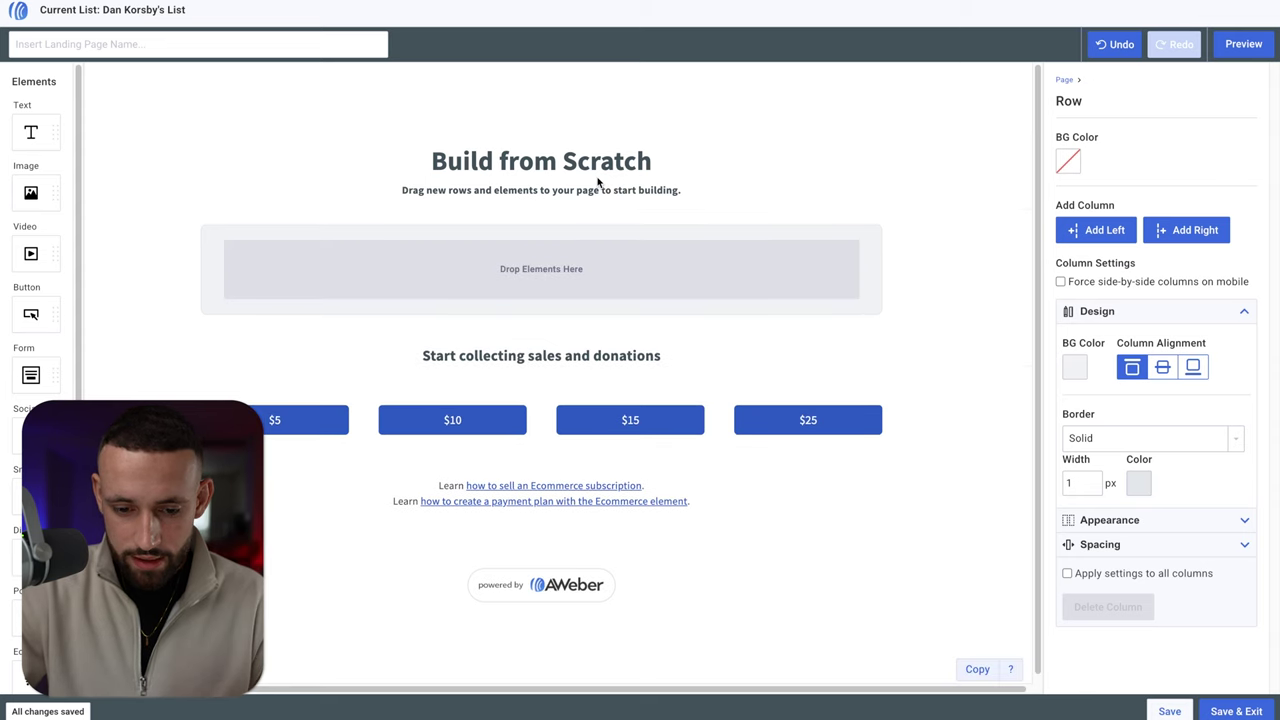
Step: Replace the "Build from Scratch" text block with a new text element formatted as a centred Heading 1
click(896, 212)
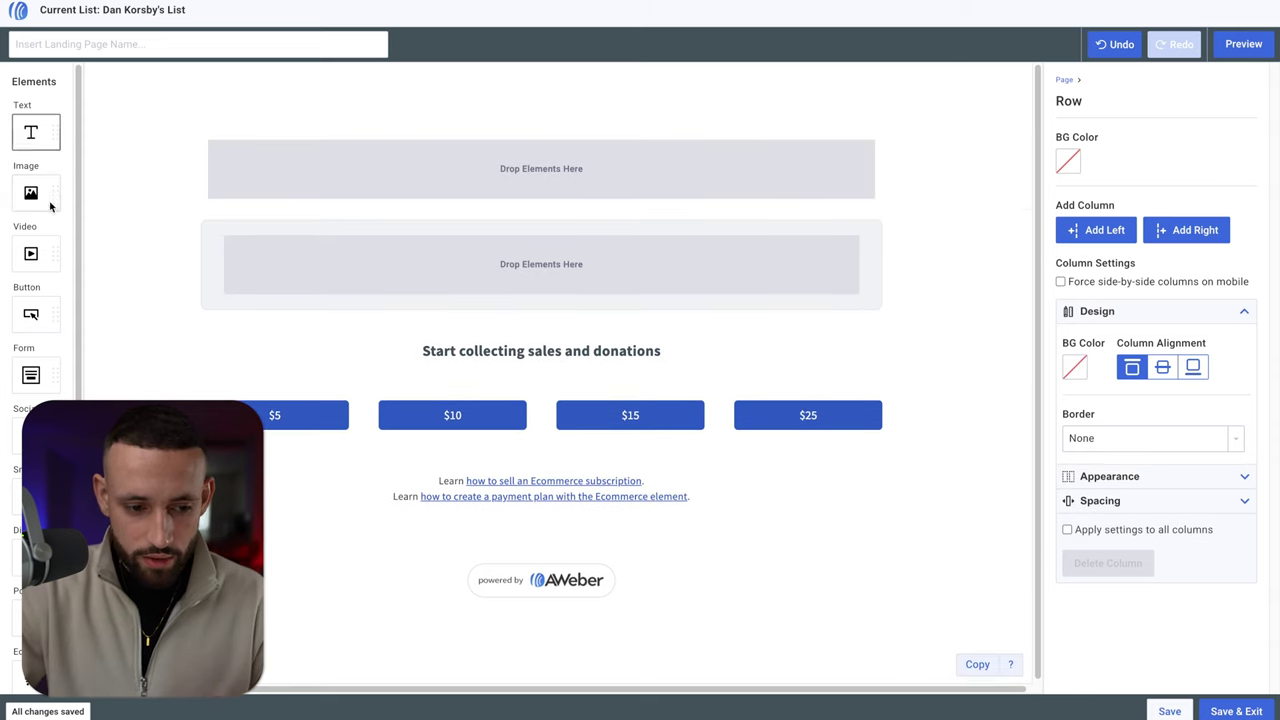
drag(31, 132, 570, 180)
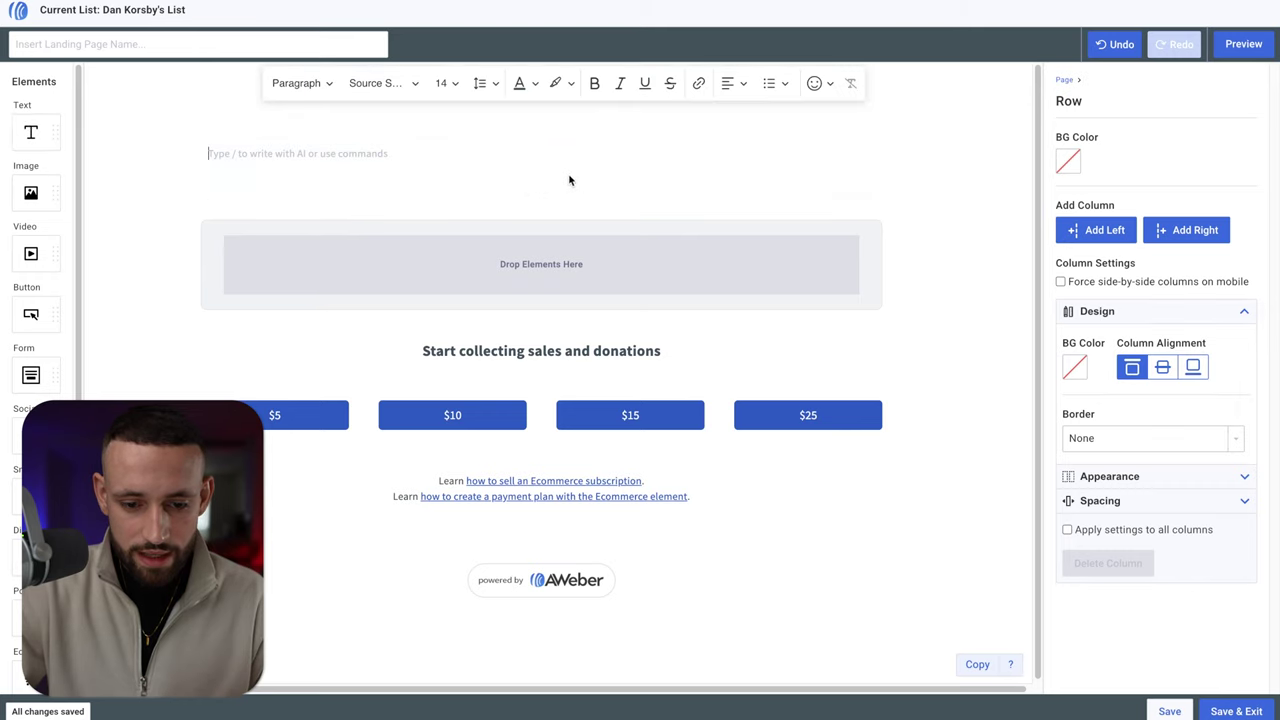
click(305, 86)
click(327, 143)
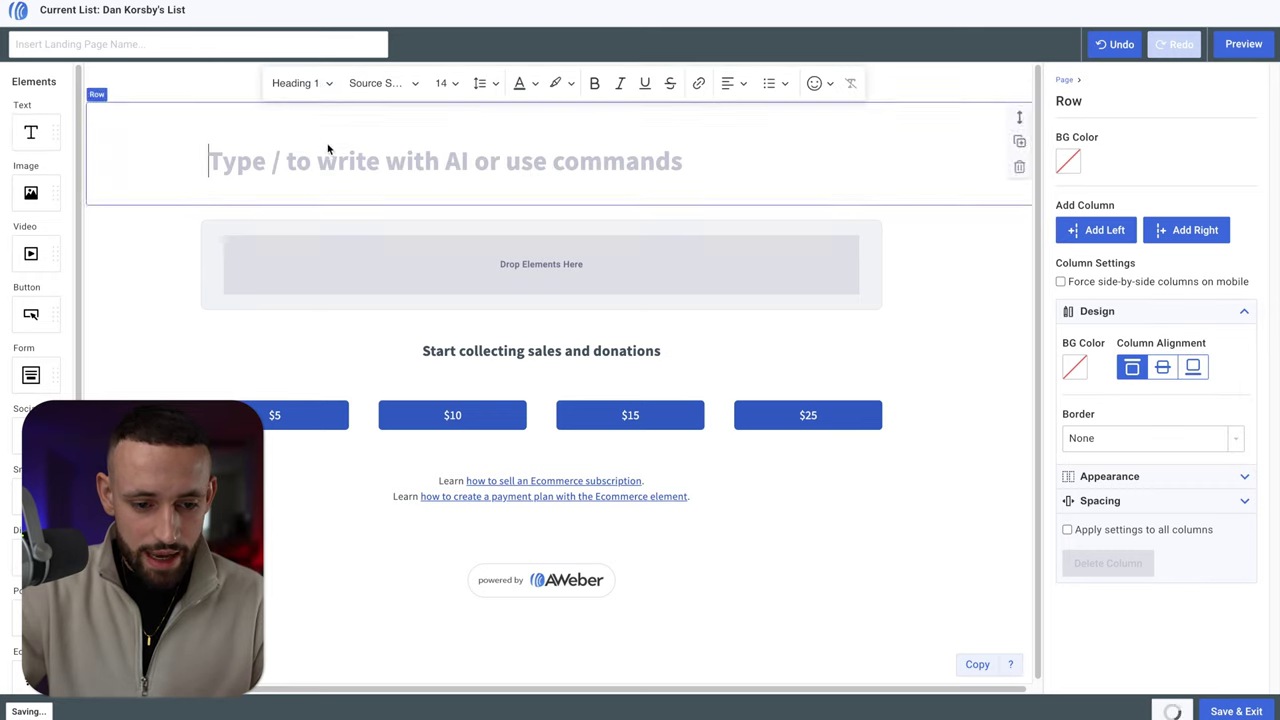
click(489, 85)
click(733, 83)
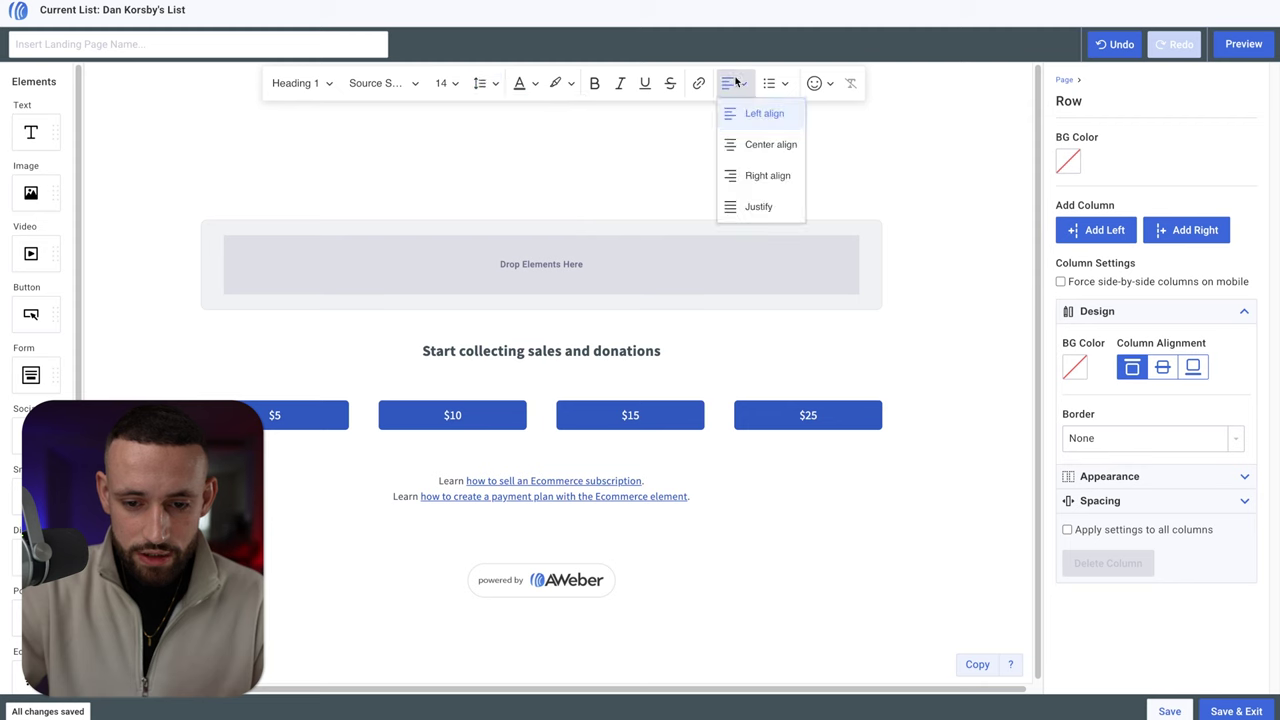
click(751, 143)
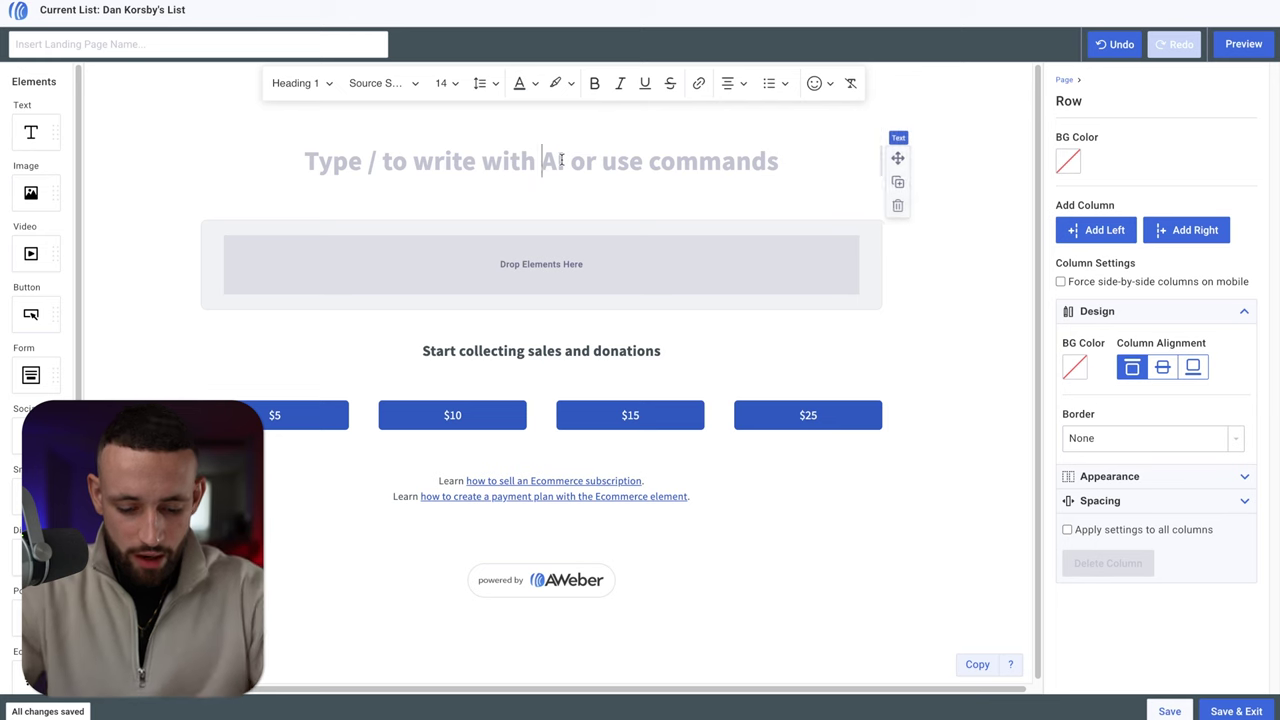
Step: Enter the headline "5 Keto Bread Recipes That Taste Better Than Any Carb-Loaded Bread"
text(5 Keto)
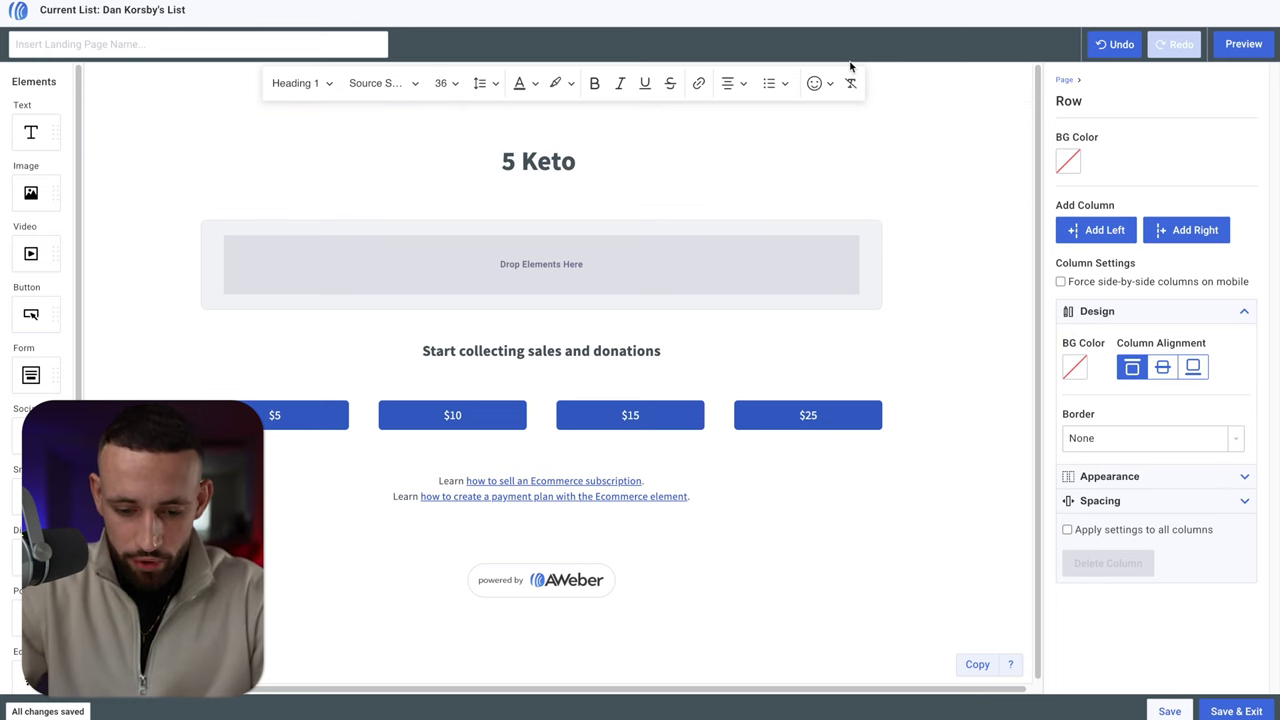
text(Bread Recipes)
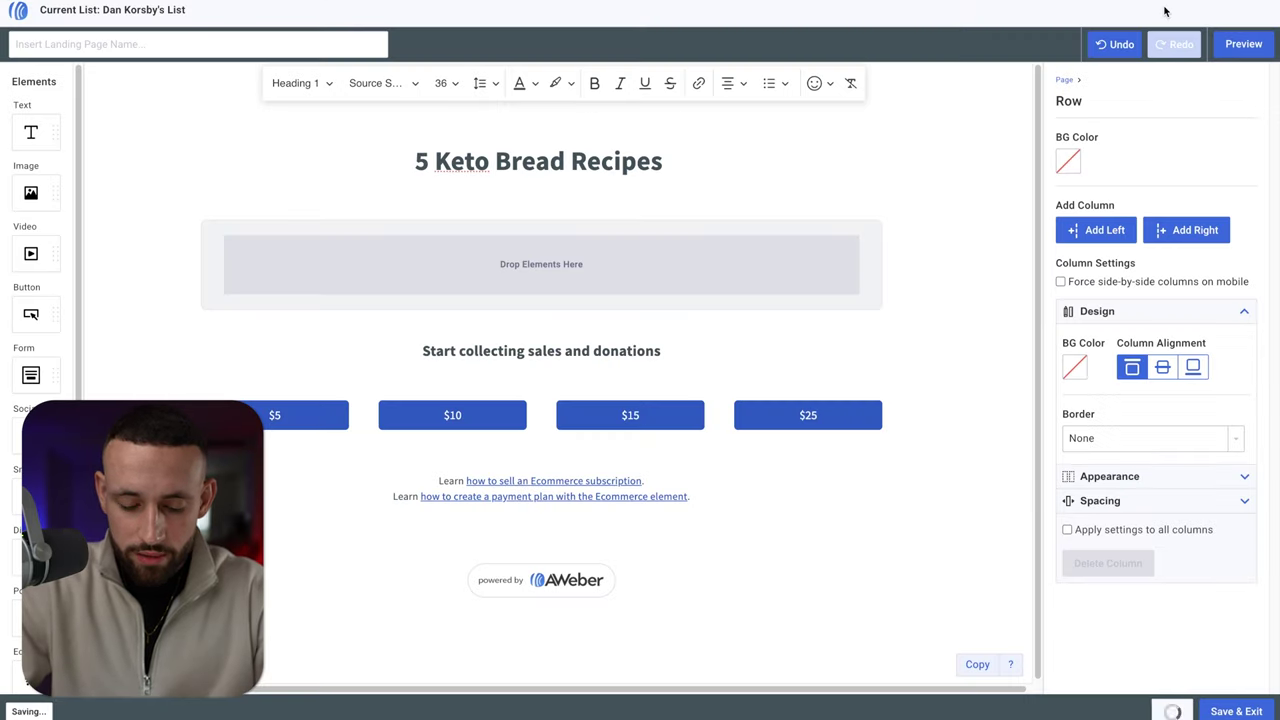
text(That Taste Better Than)
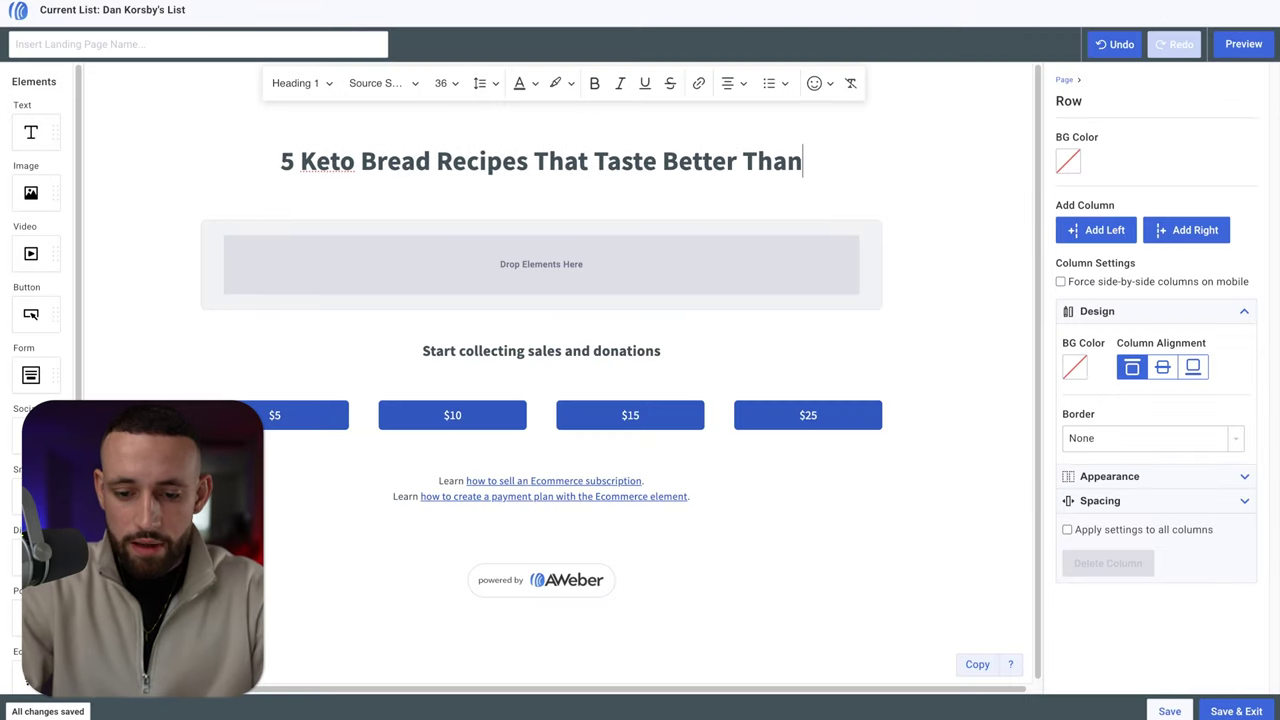
text( Any Carb)
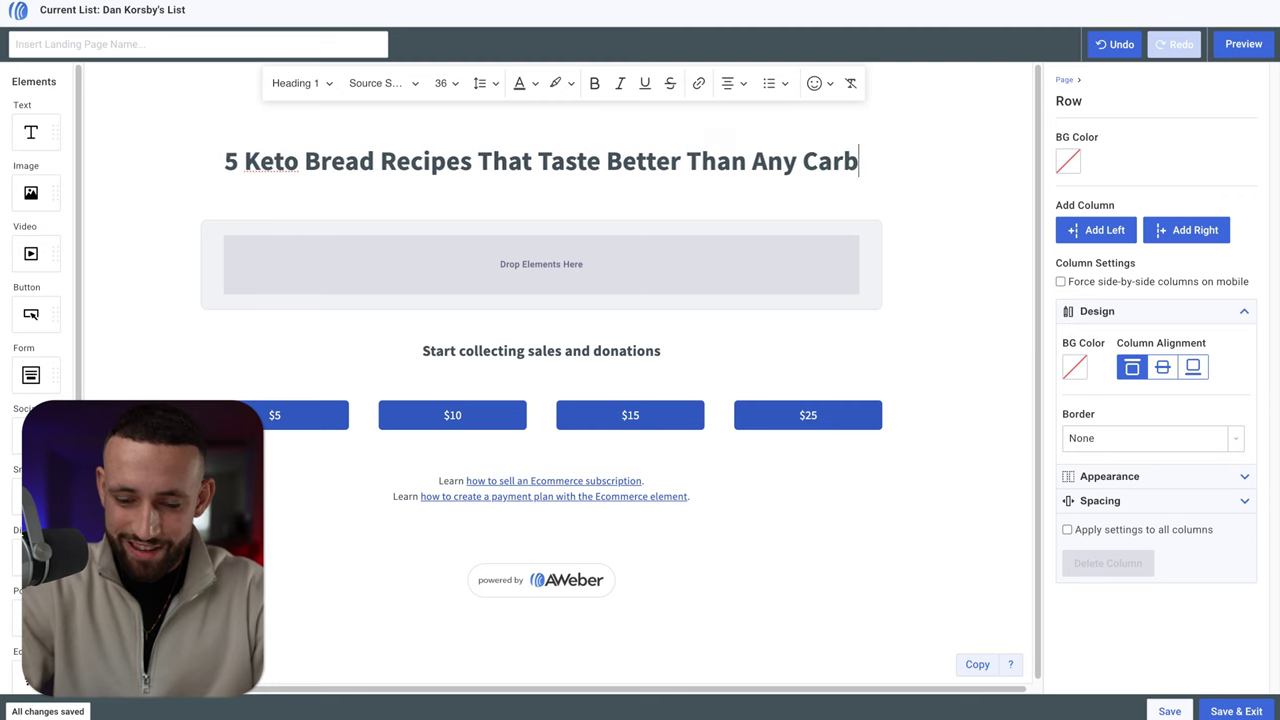
text(-Loaded)
key(BackSpace)
text(ed Vread)
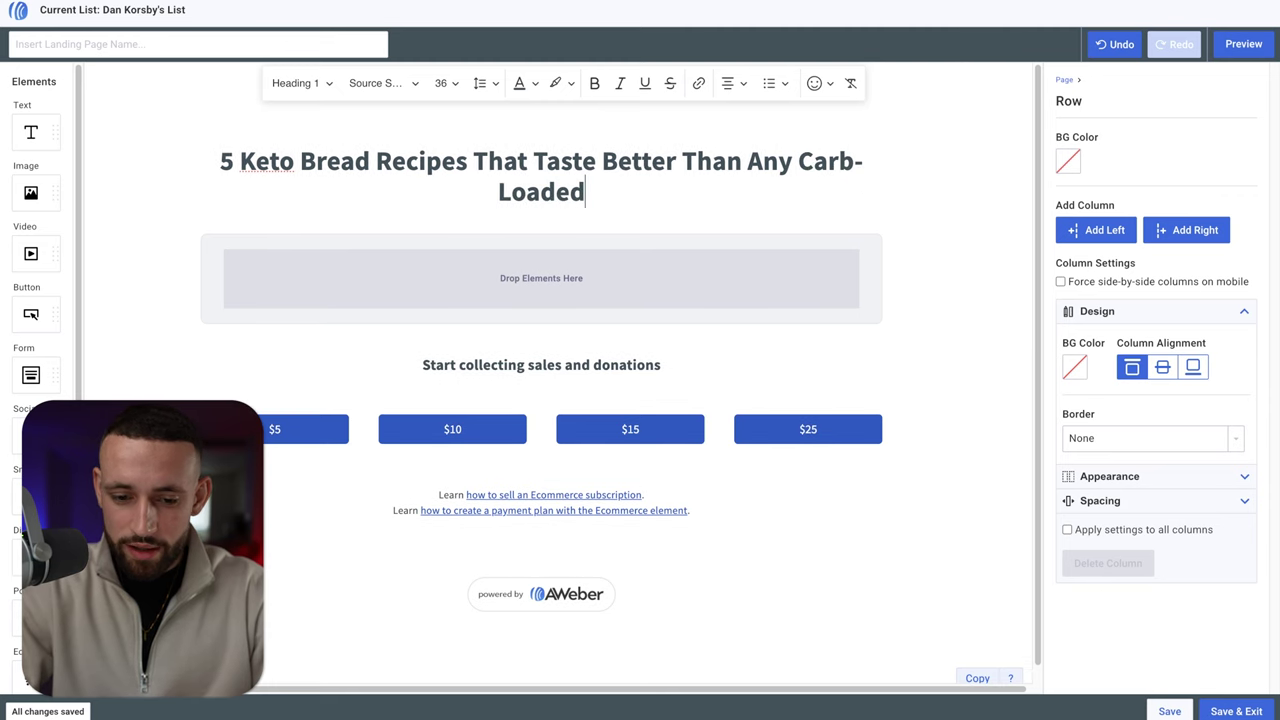
key(BackSpace)
key(BackSpace)
key(BackSpace)
key(BackSpace)
key(BackSpace)
text(Bread)
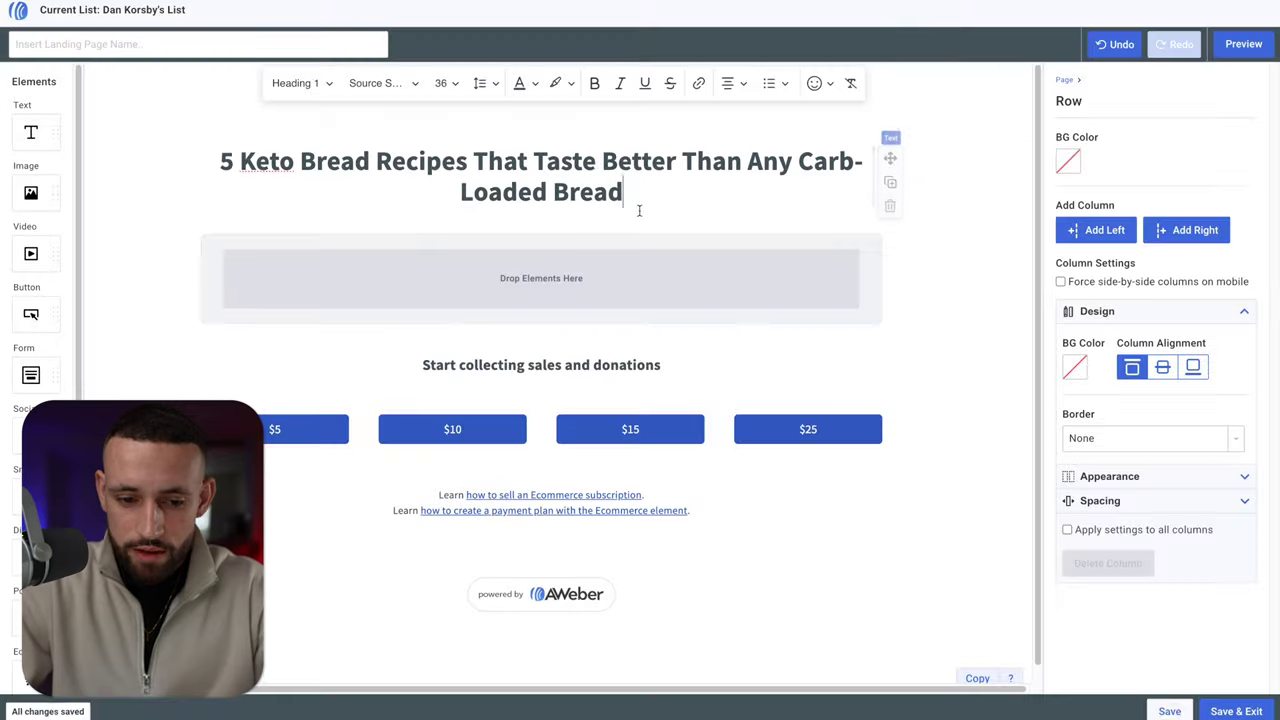
click(916, 110)
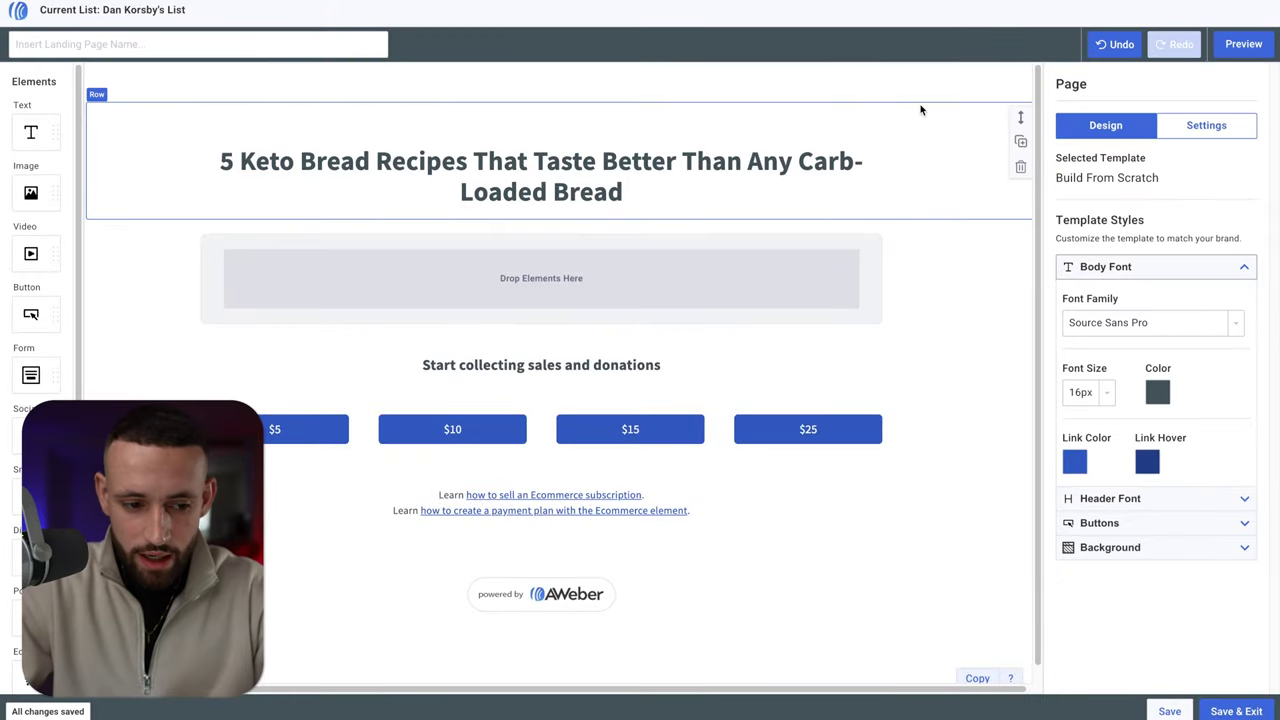
Step: Set the whole headline's font size to 48
click(1205, 135)
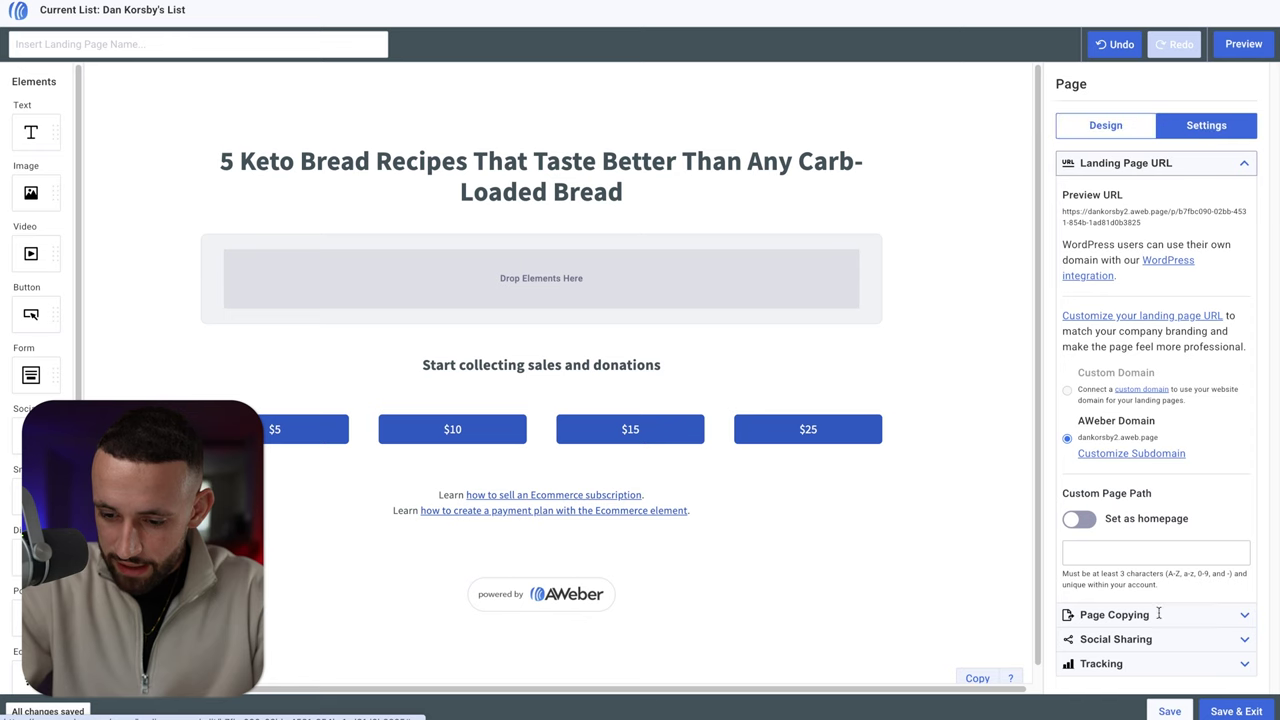
drag(240, 166, 789, 206)
click(814, 206)
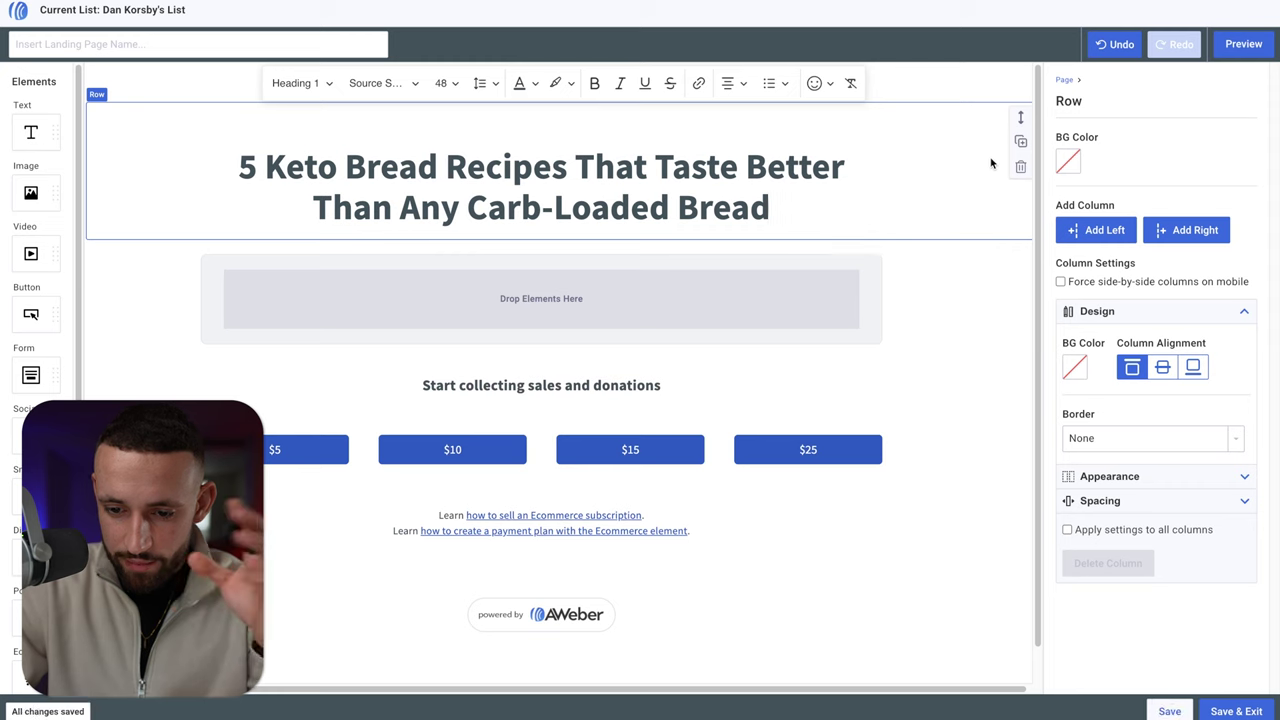
Step: Set the headline column's right and left padding to 60 px each
click(1175, 497)
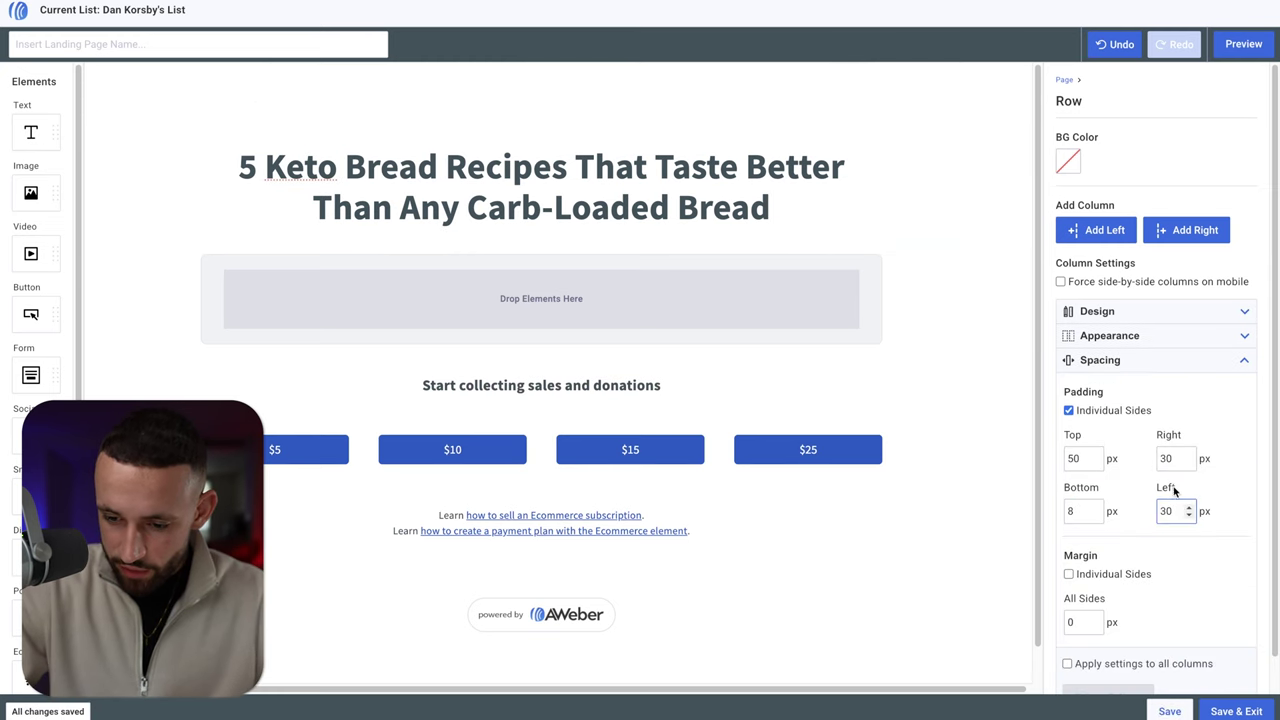
scroll(1121, 467, down, 1)
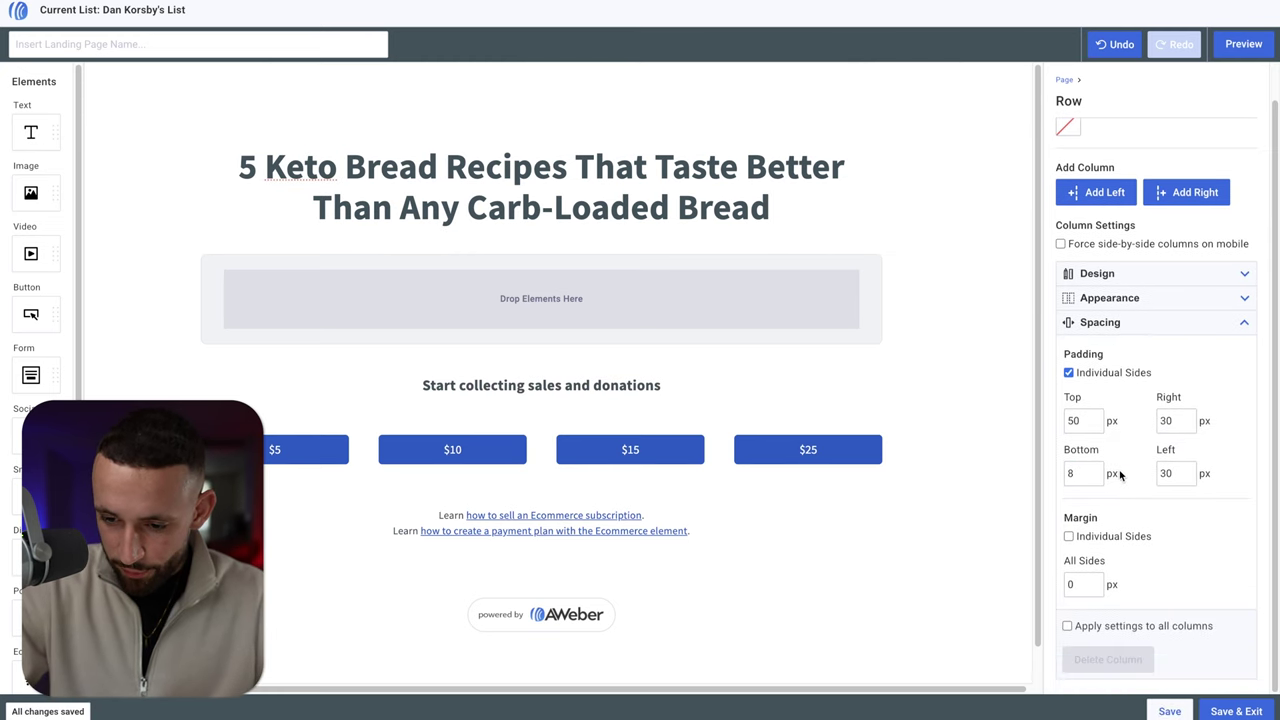
click(1189, 425)
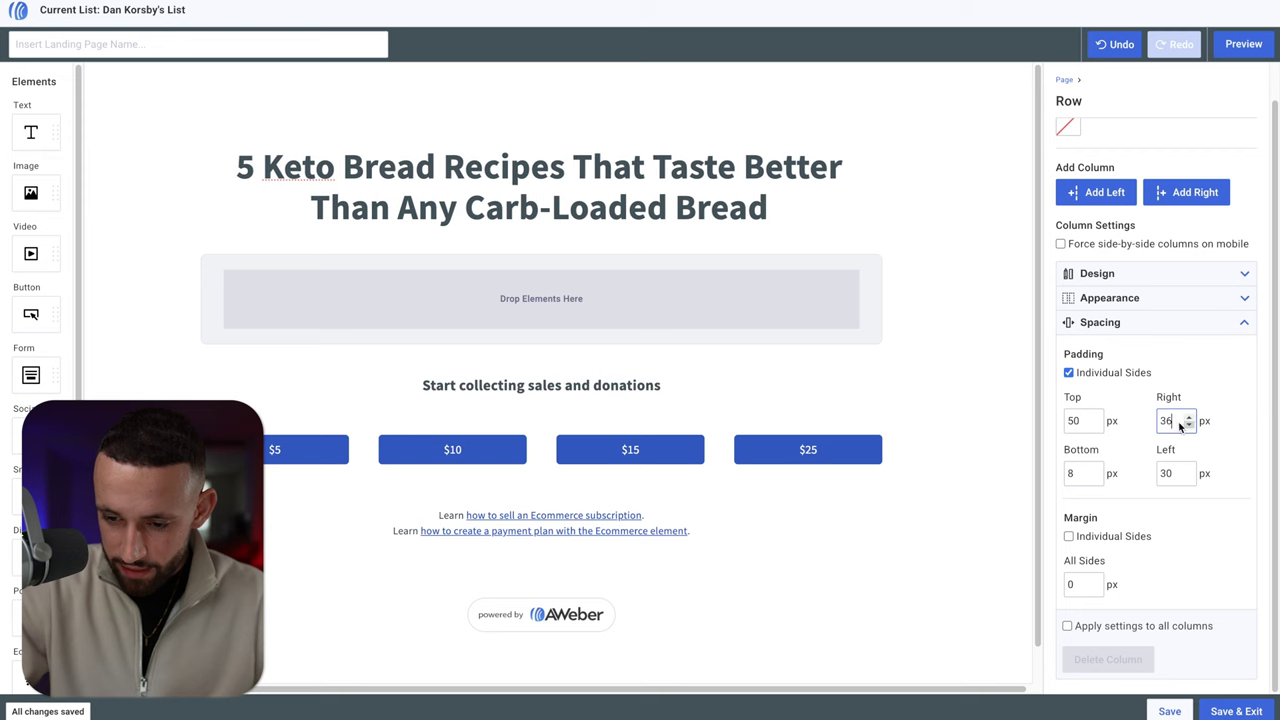
double_click(1166, 421)
text(60)
double_click(1166, 473)
text(6)
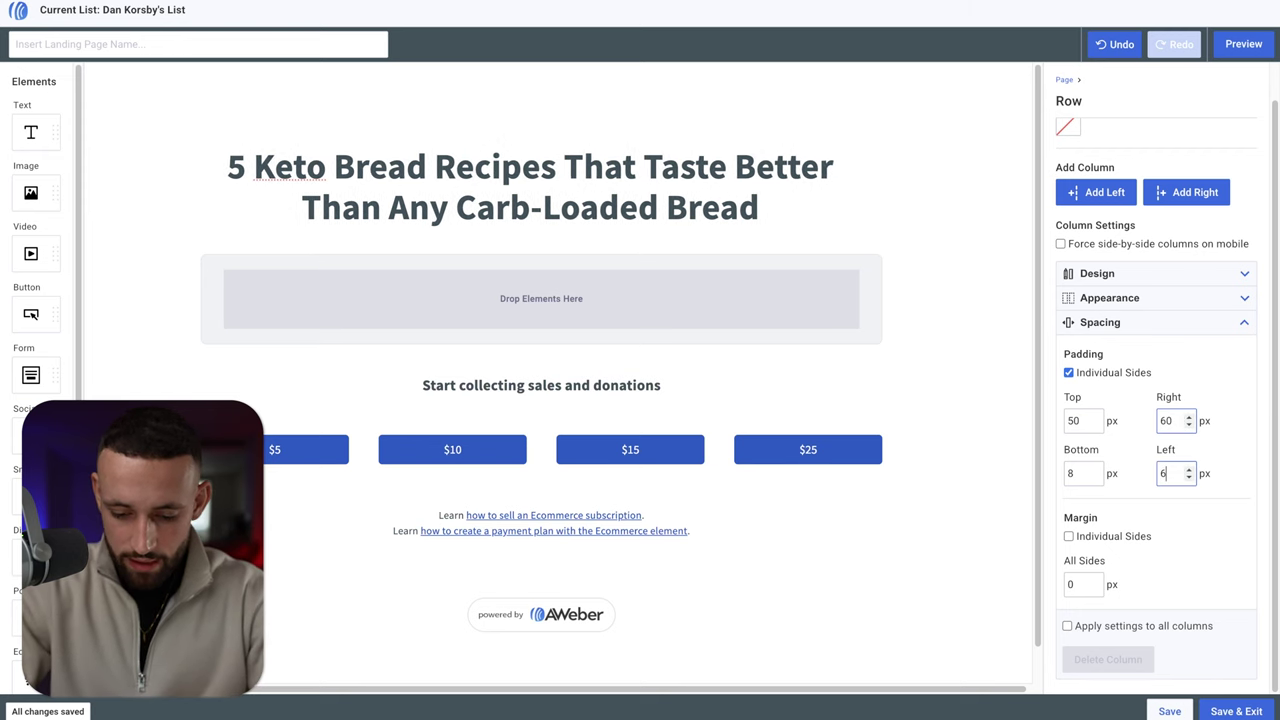
text(0)
Step: Narrow the headline by setting its column's right and left padding to 150 px each
click(1172, 420)
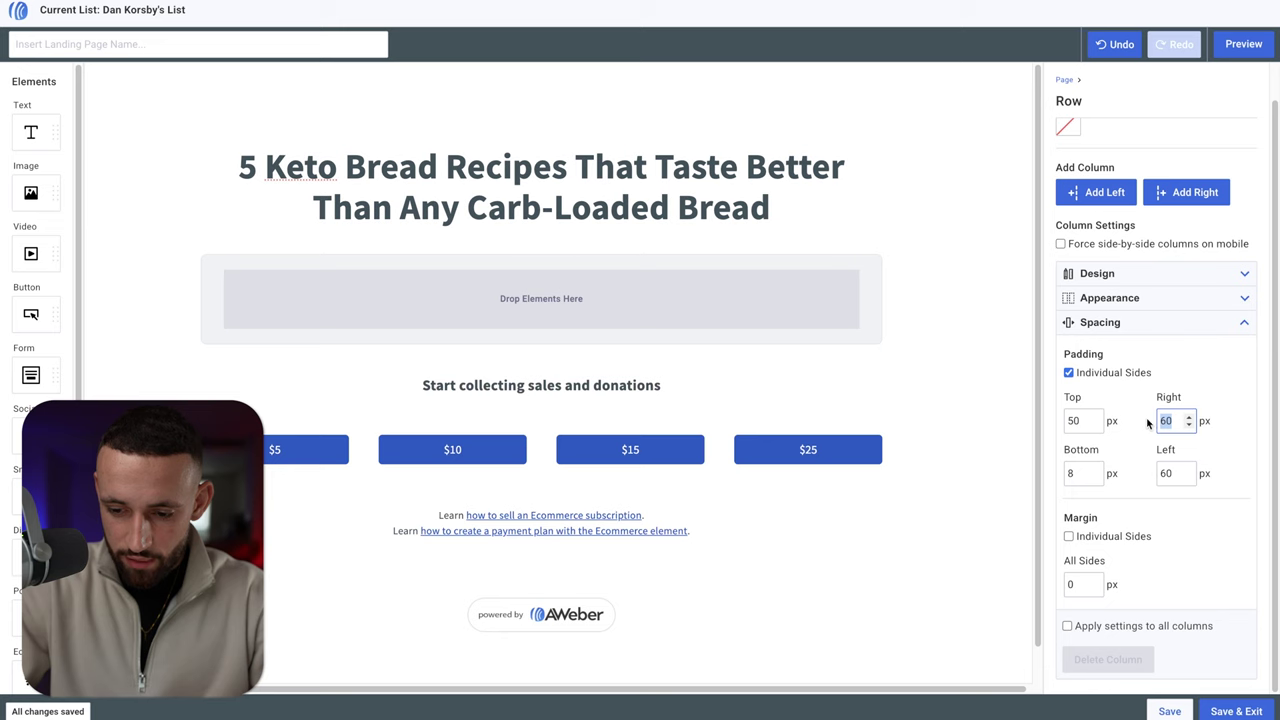
text(150)
click(1166, 473)
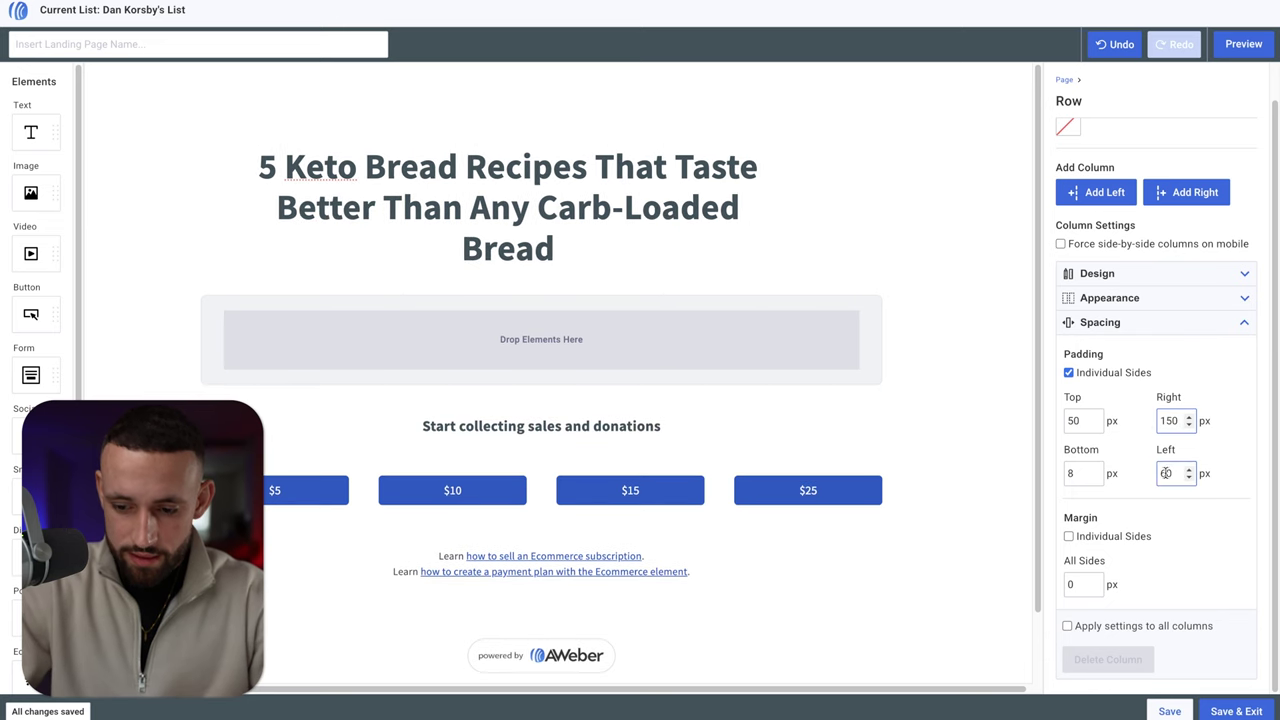
text(150)
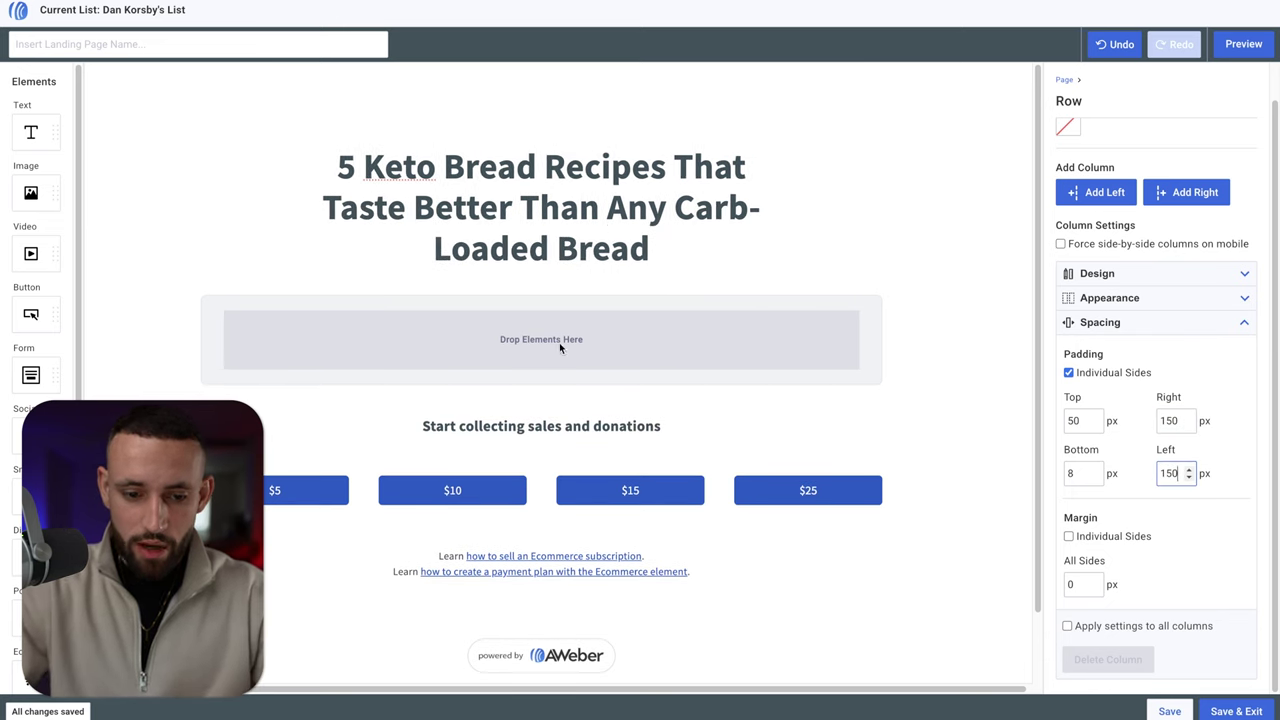
Step: Add a centred text element above the headline reading "FREE Keto CookBook - ONLY TODAY"
click(545, 212)
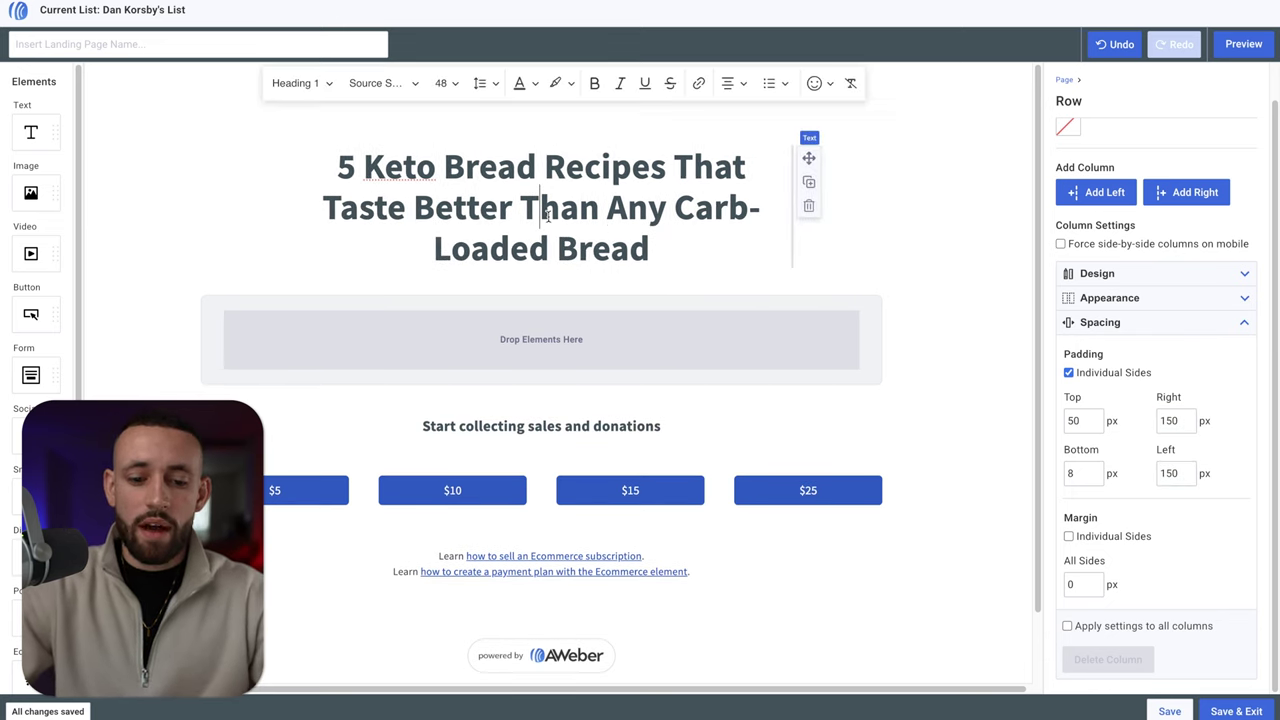
click(630, 248)
drag(30, 135, 548, 165)
click(485, 83)
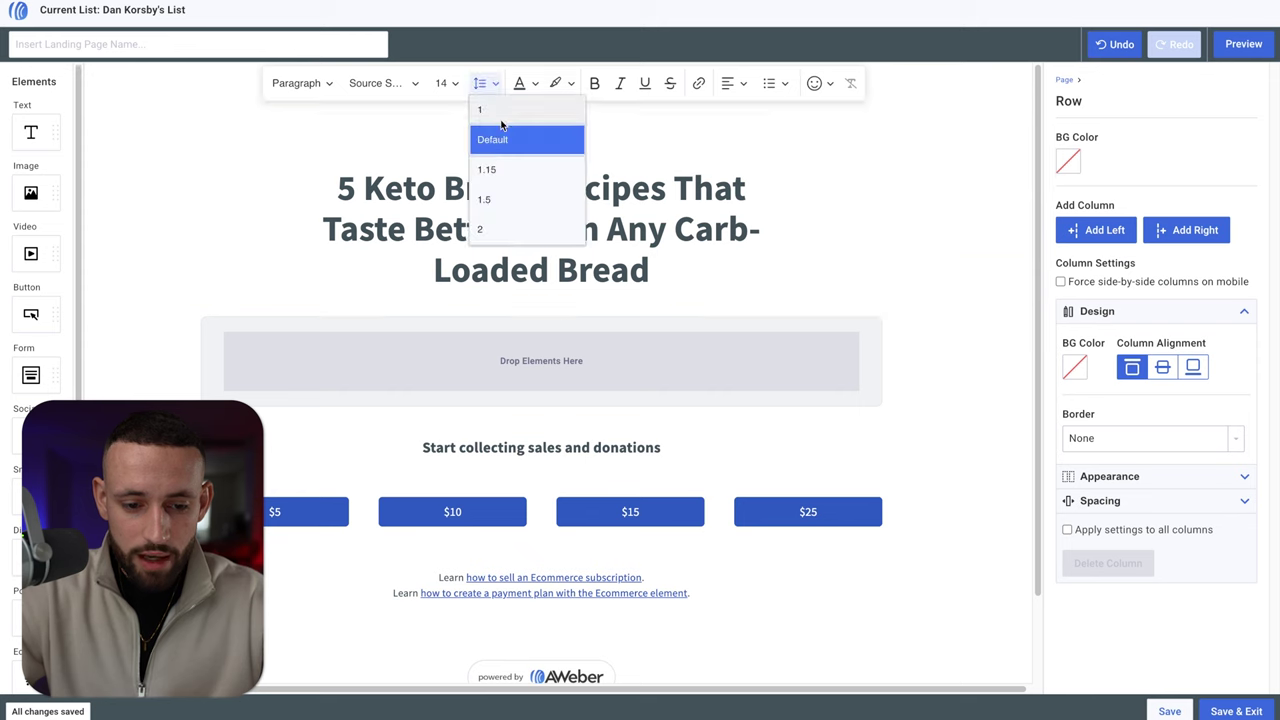
click(728, 83)
click(760, 140)
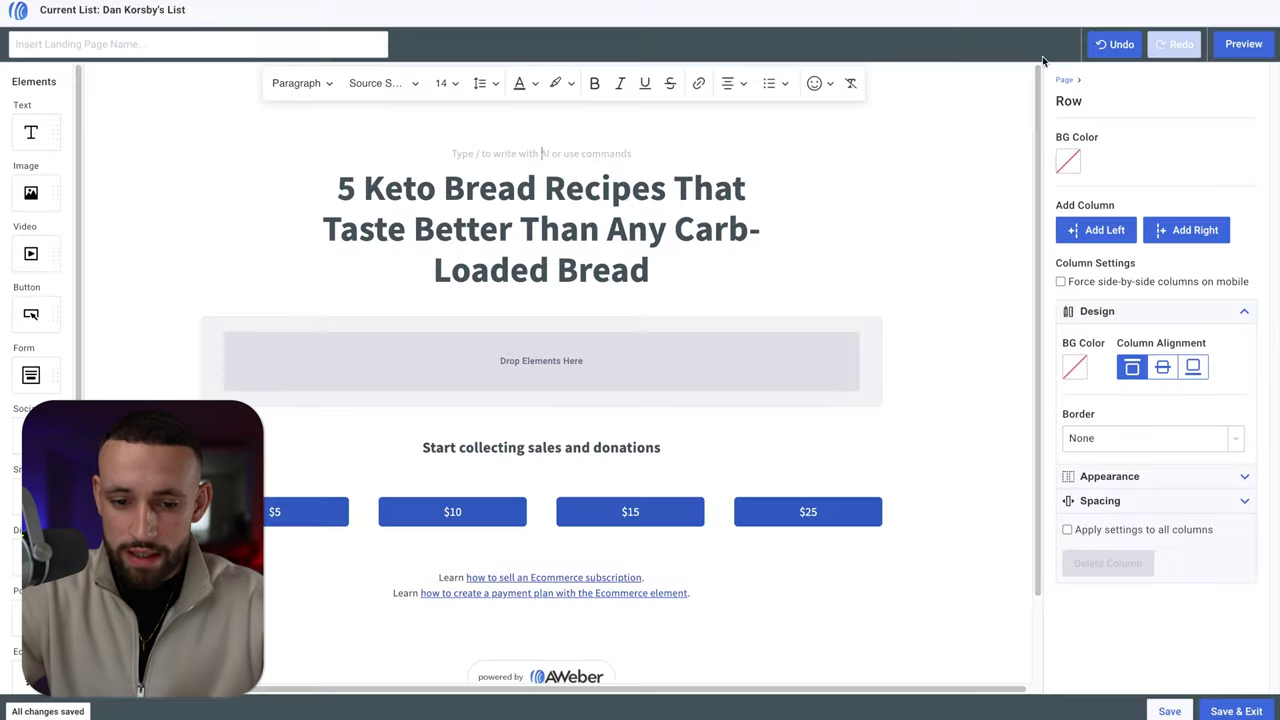
text(FREE Keto CookBook - ONLY TODAY)
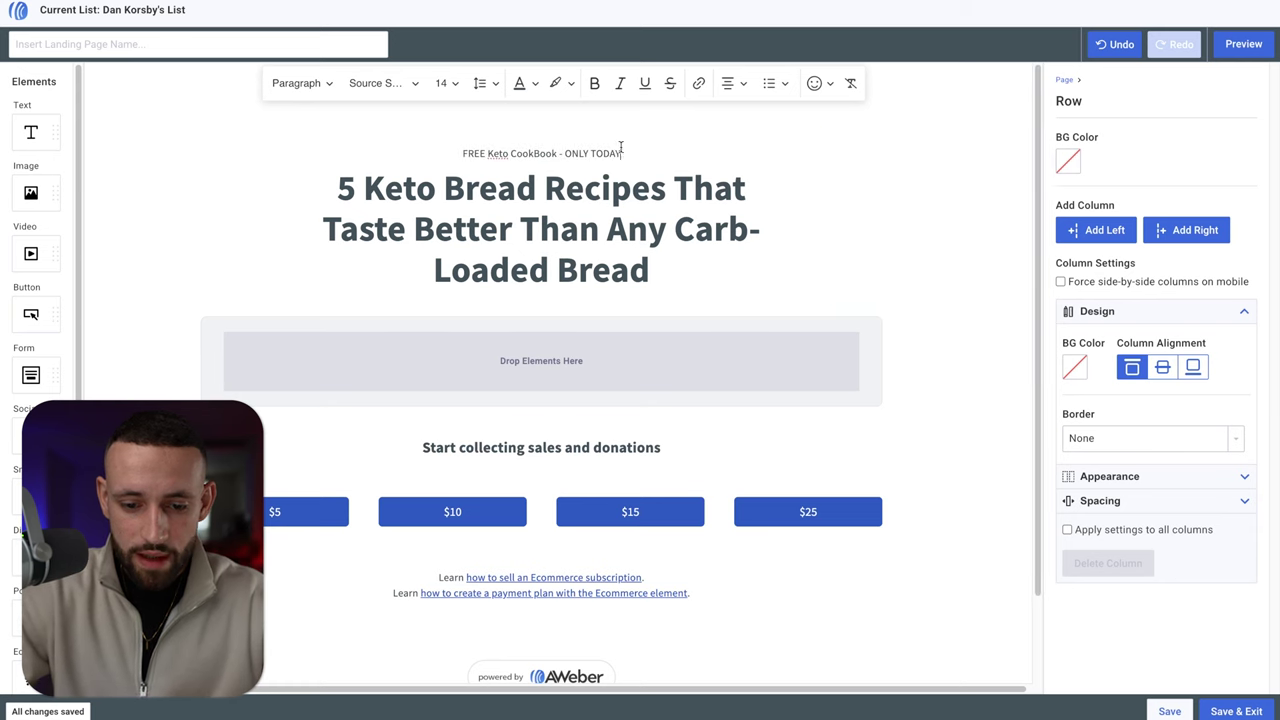
Step: Make the words "ONLY TODAY" bold in the line above the headline
drag(621, 153, 561, 153)
key(ctrl+b)
click(93, 314)
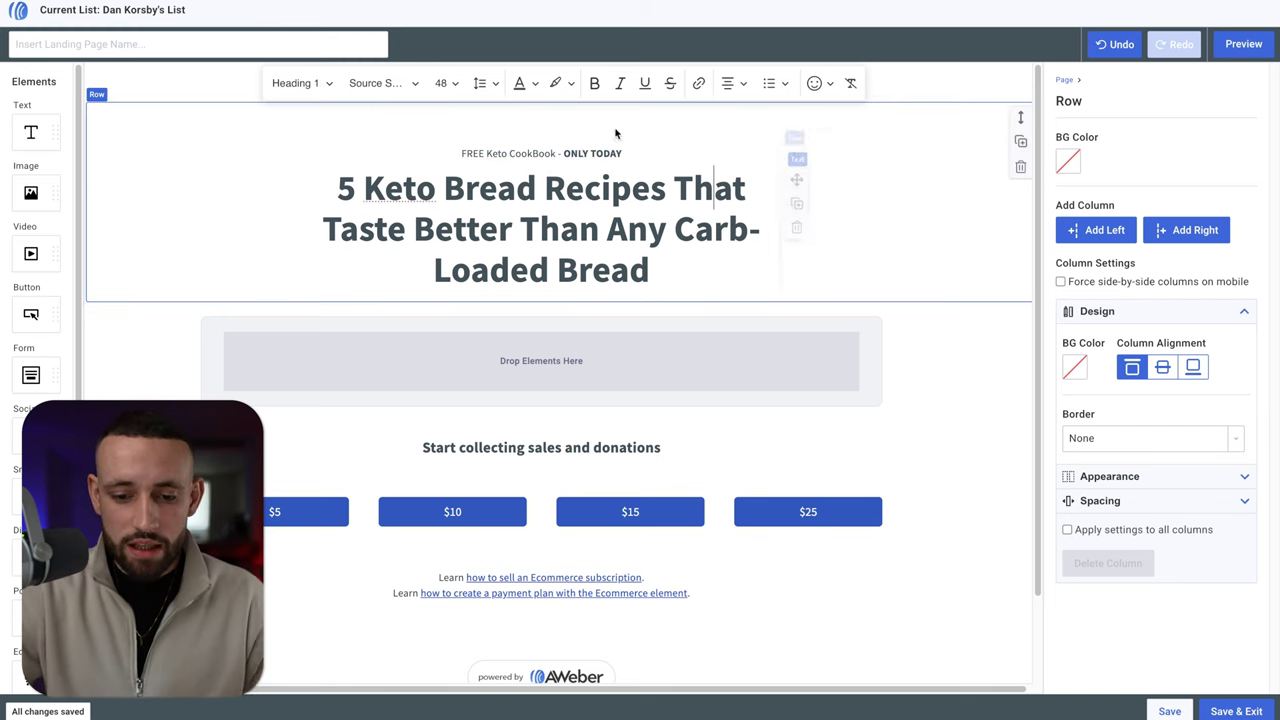
drag(800, 158, 640, 152)
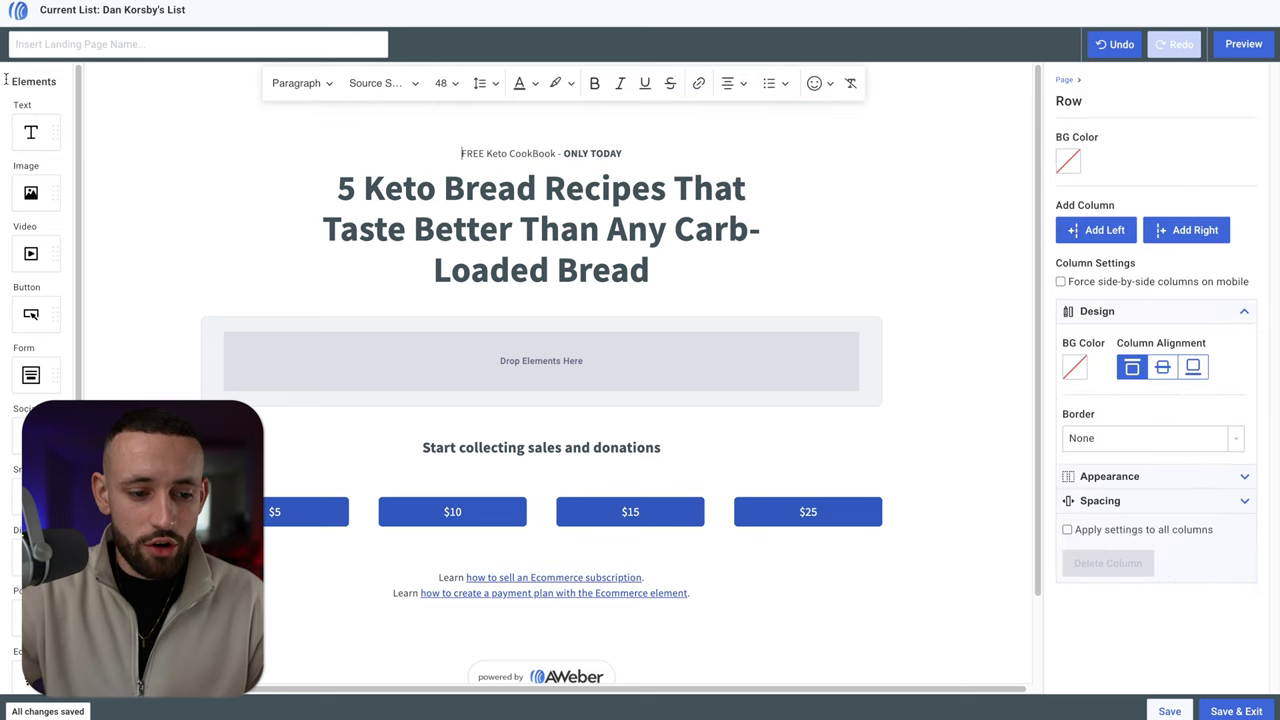
scroll(18, 445, down, 1)
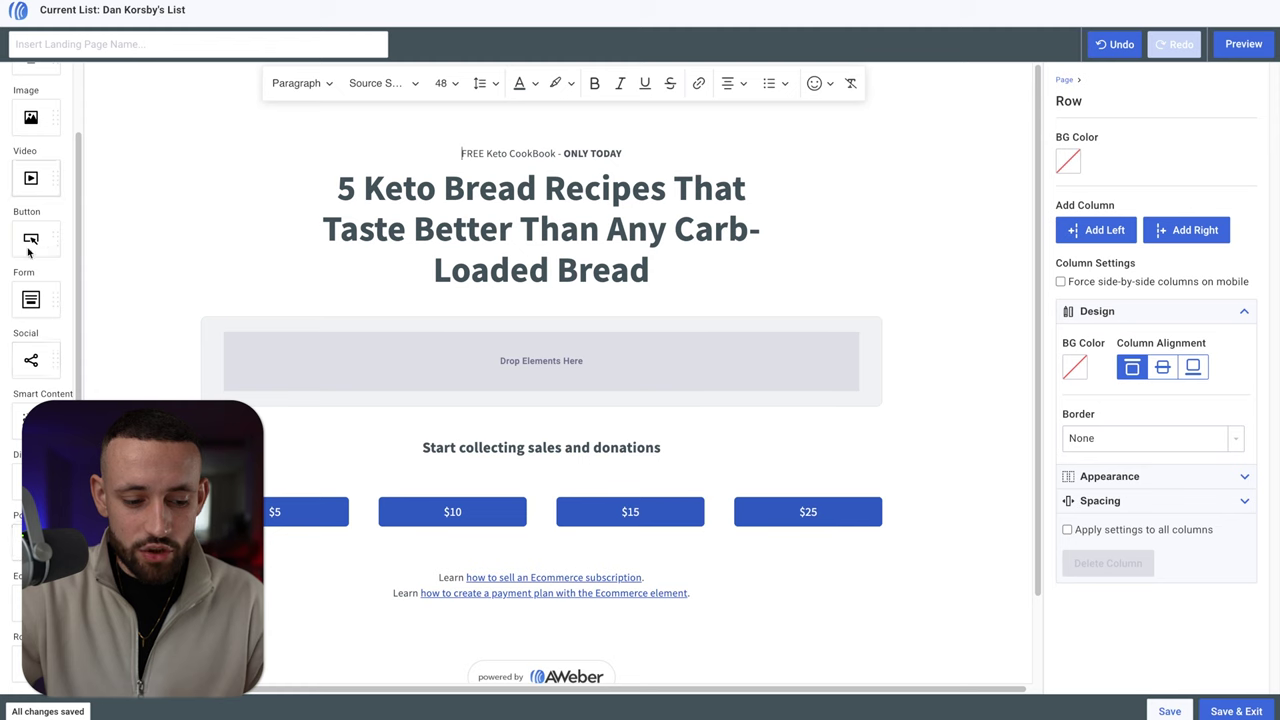
scroll(28, 252, up, 1)
click(651, 190)
drag(822, 190, 820, 186)
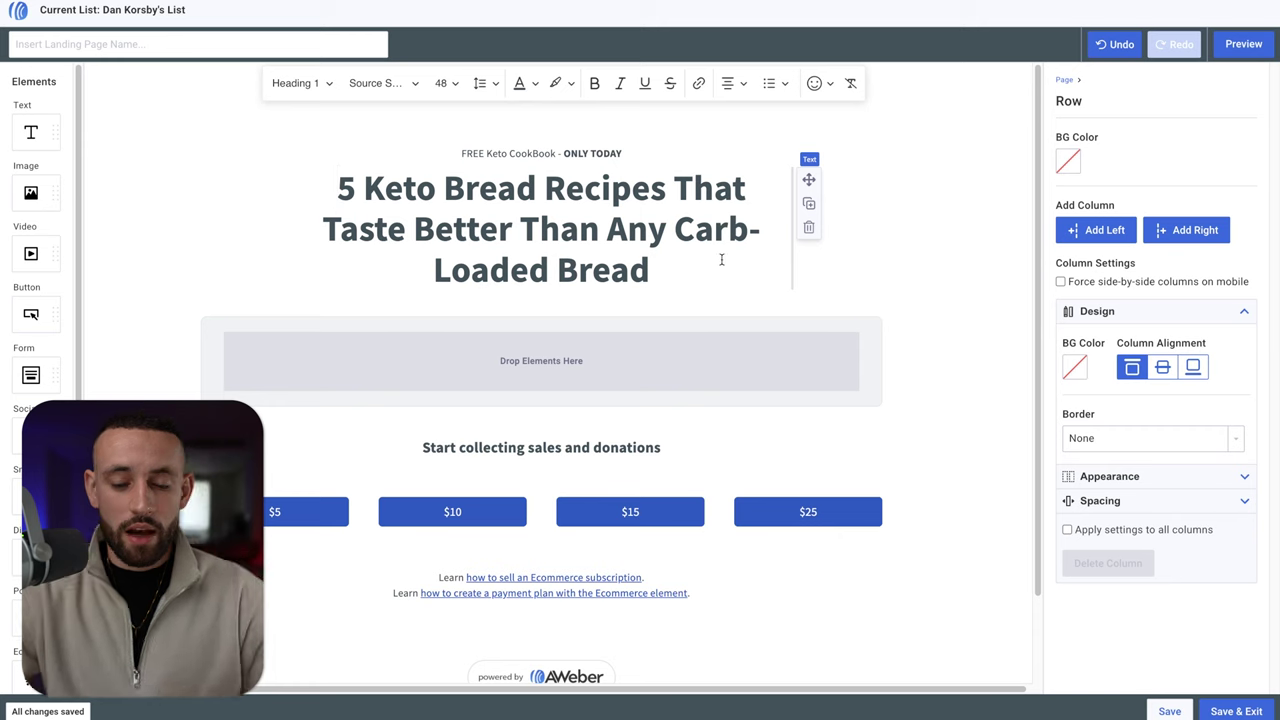
Step: Delete the rows holding the sales and donations heading, price buttons, Ecommerce links and "powered by AWeber" badge
scroll(965, 442, down, 1)
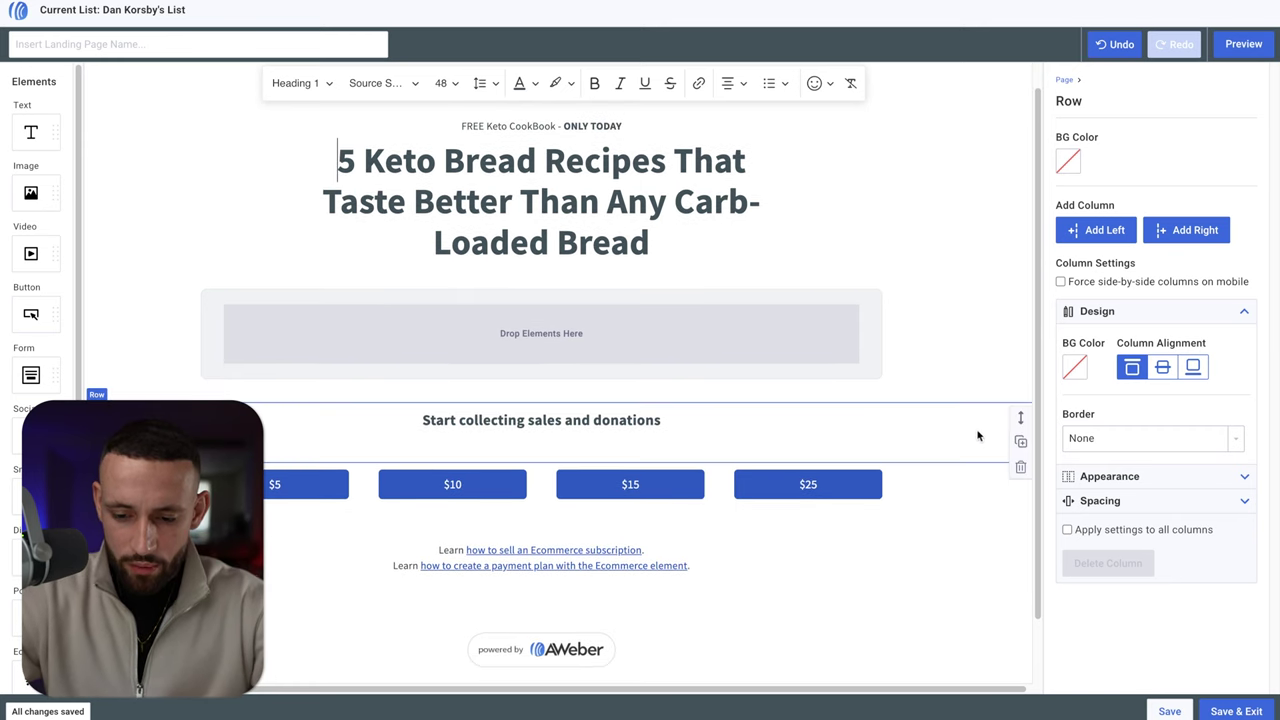
click(1022, 469)
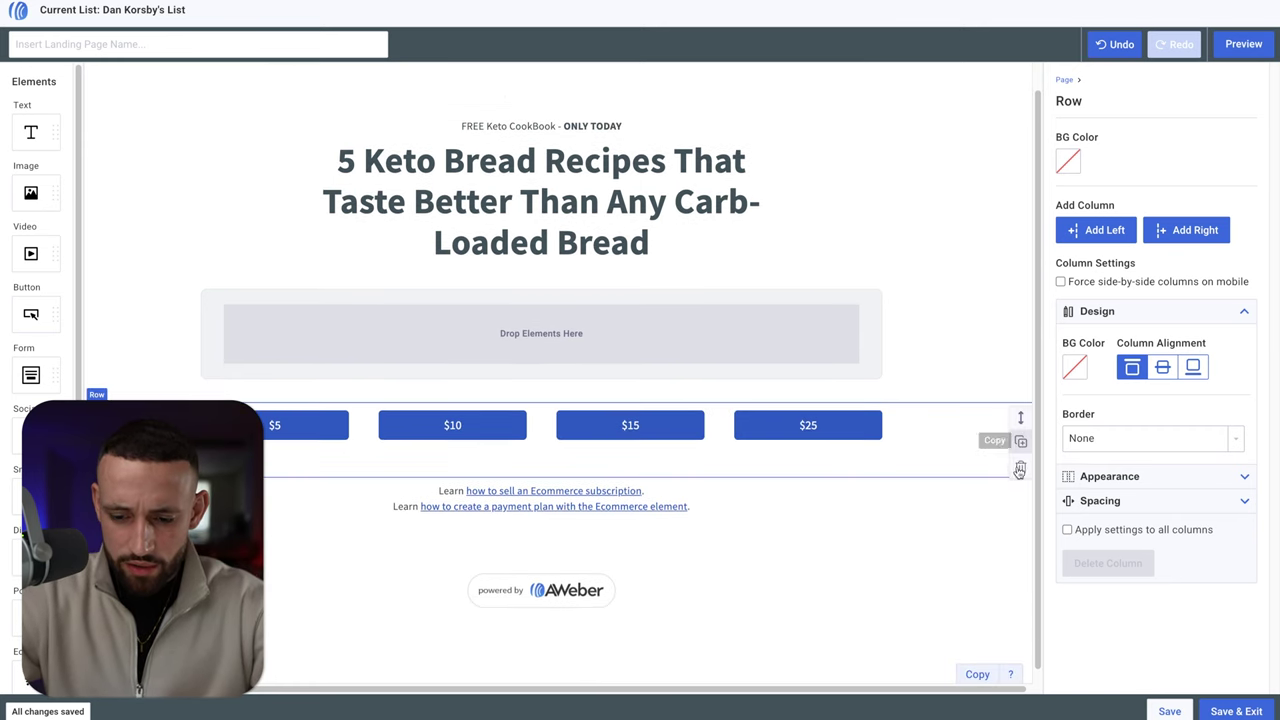
click(1022, 469)
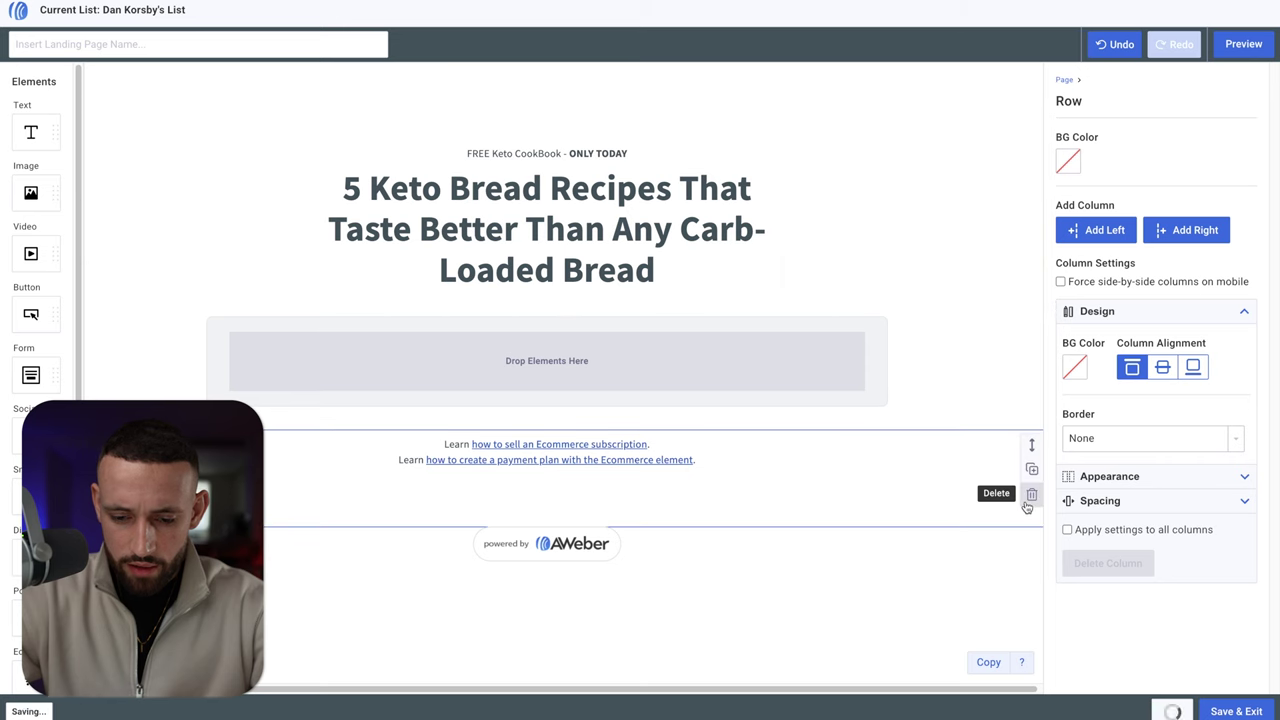
click(1028, 494)
click(1027, 492)
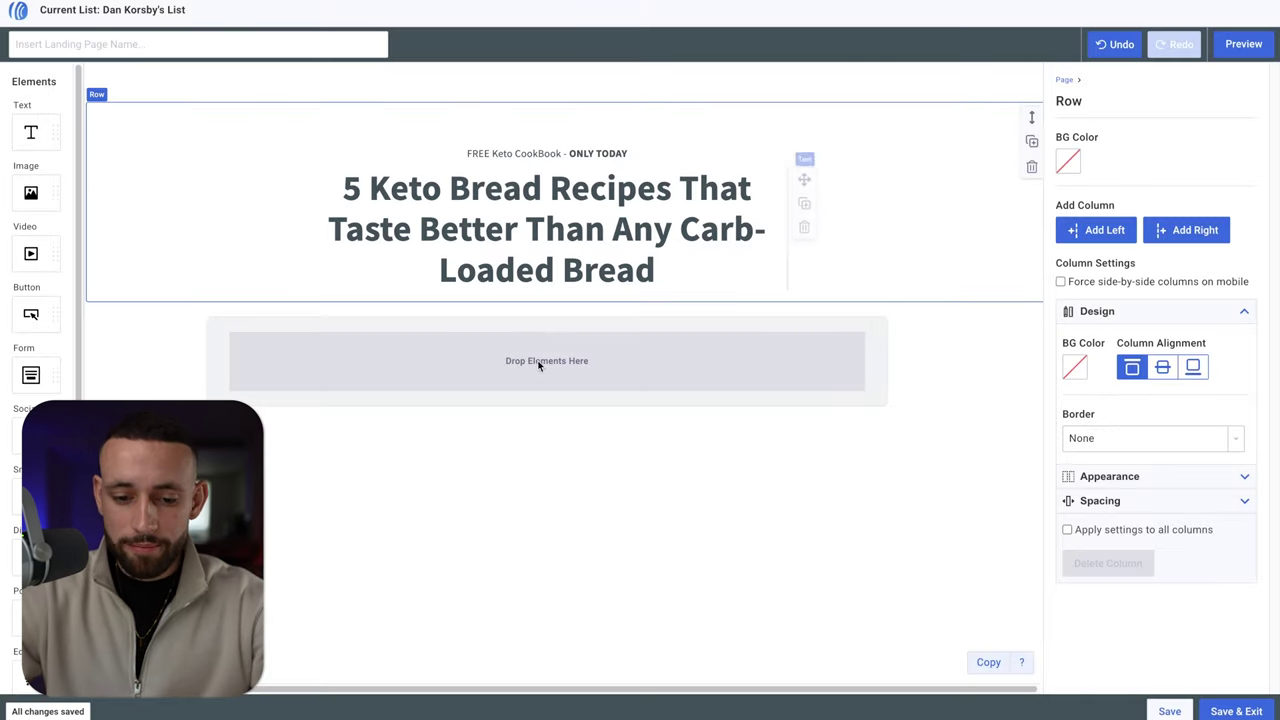
Step: Place a sign-up form in the empty area below the headline and remove its Name field
drag(30, 375, 550, 358)
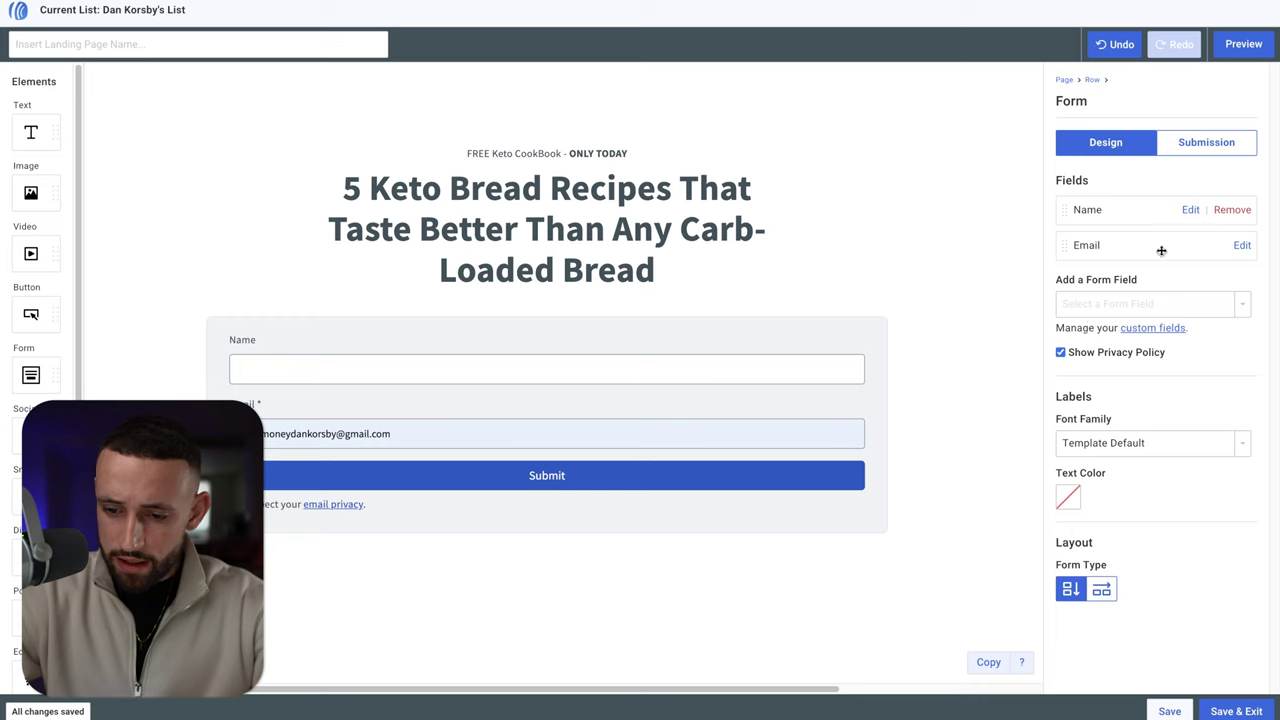
click(1236, 215)
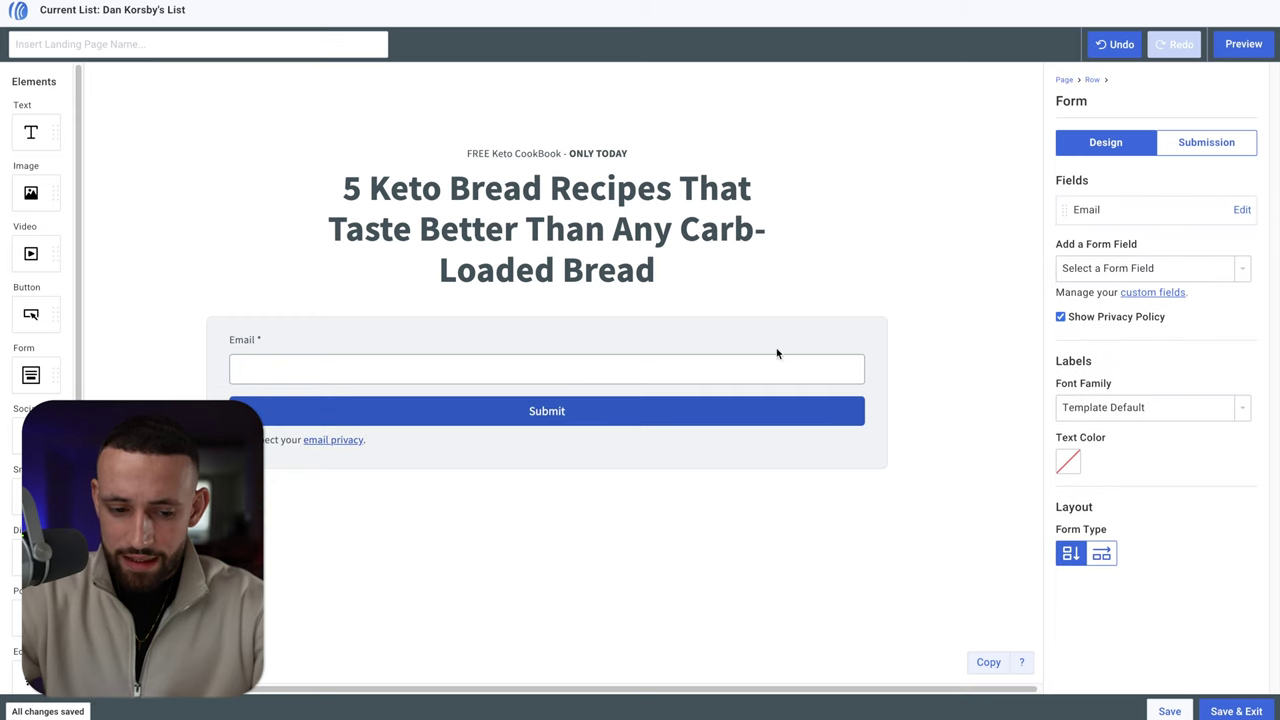
Step: Set the right and left padding of the sign-up form's column to 150 px
click(838, 329)
click(1038, 423)
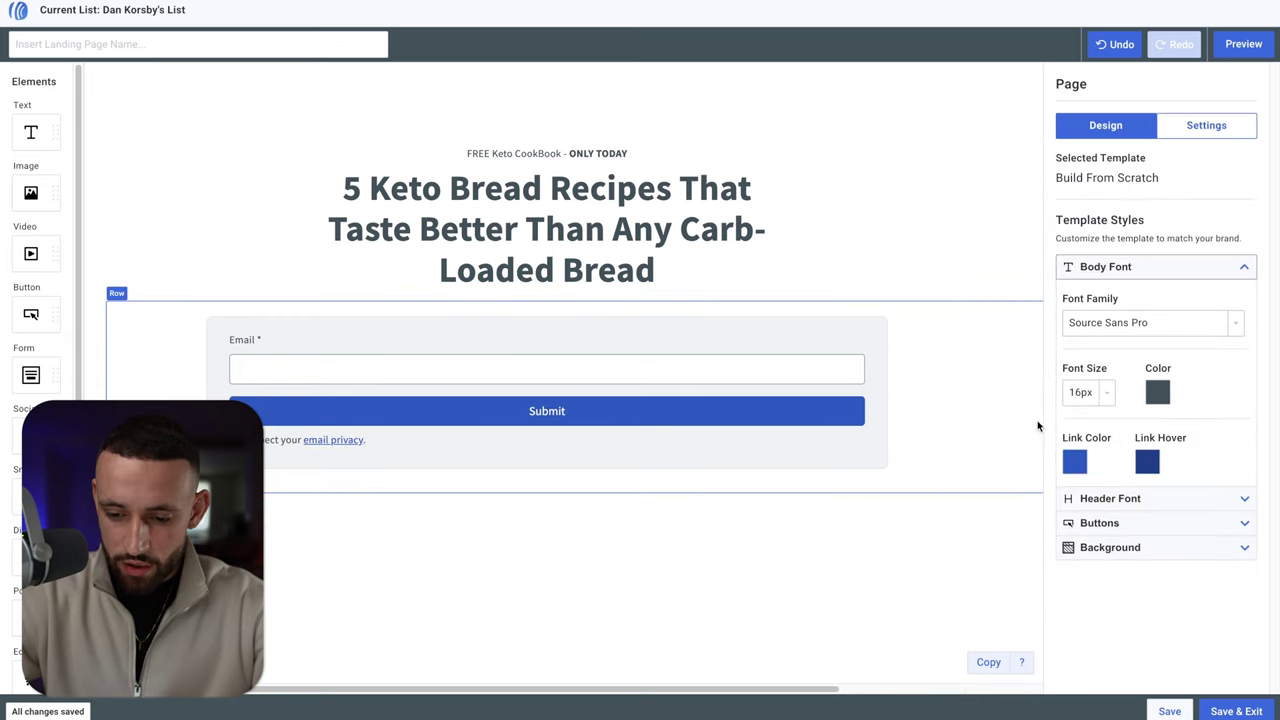
click(971, 323)
click(1143, 544)
click(1166, 456)
scroll(1166, 450, down, 1)
text(150)
key(Tab)
key(Tab)
text(150)
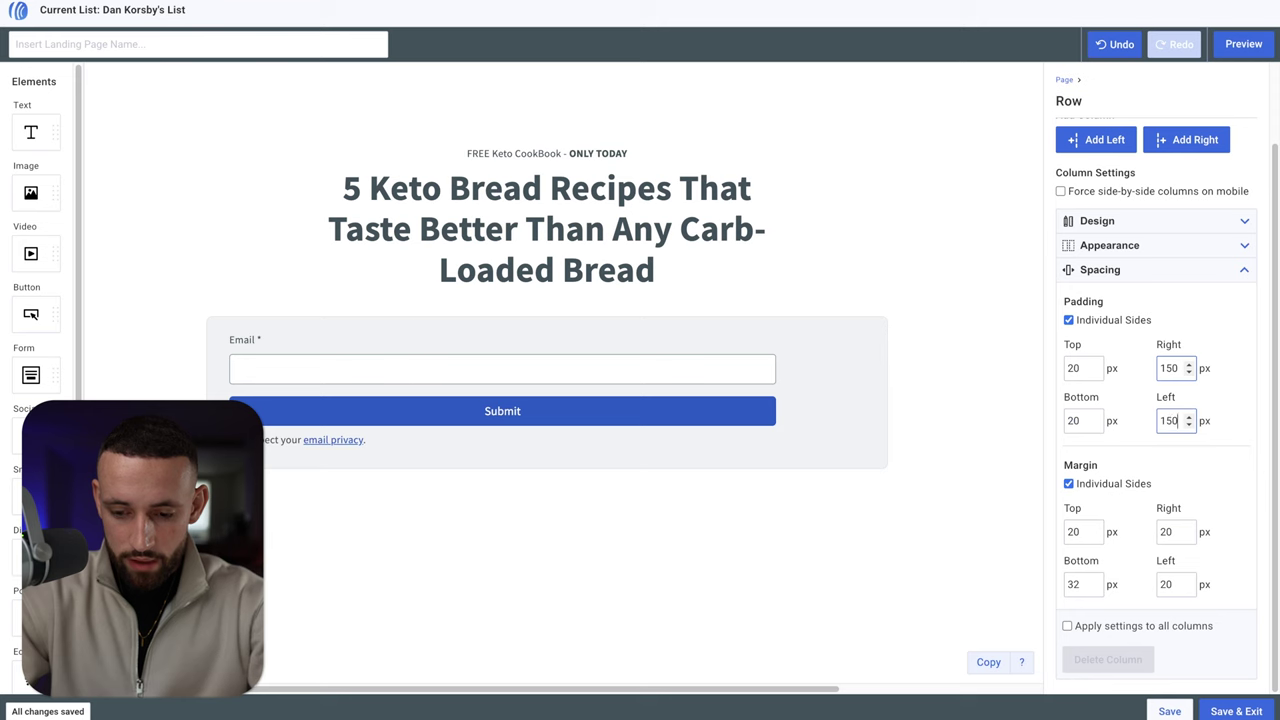
Step: Set the right and left margins of the sign-up form's column to 150 px
click(1164, 531)
text(150)
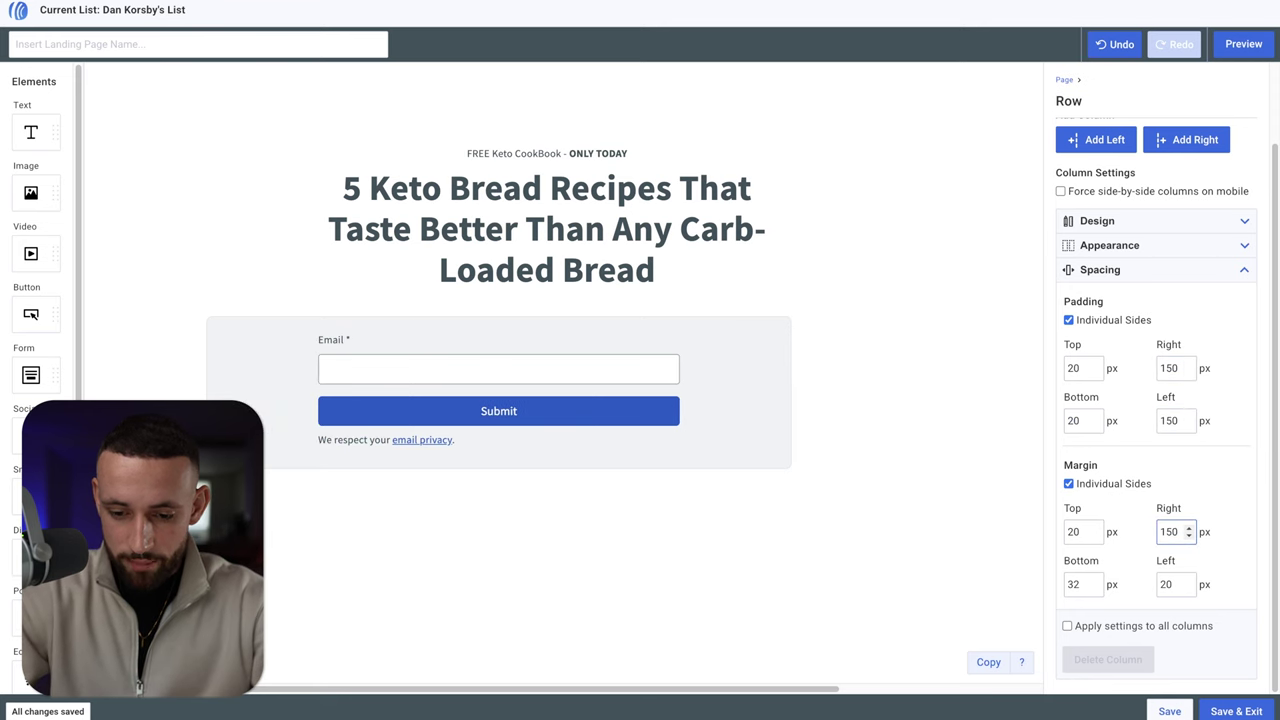
key(Tab)
key(Tab)
text(1)
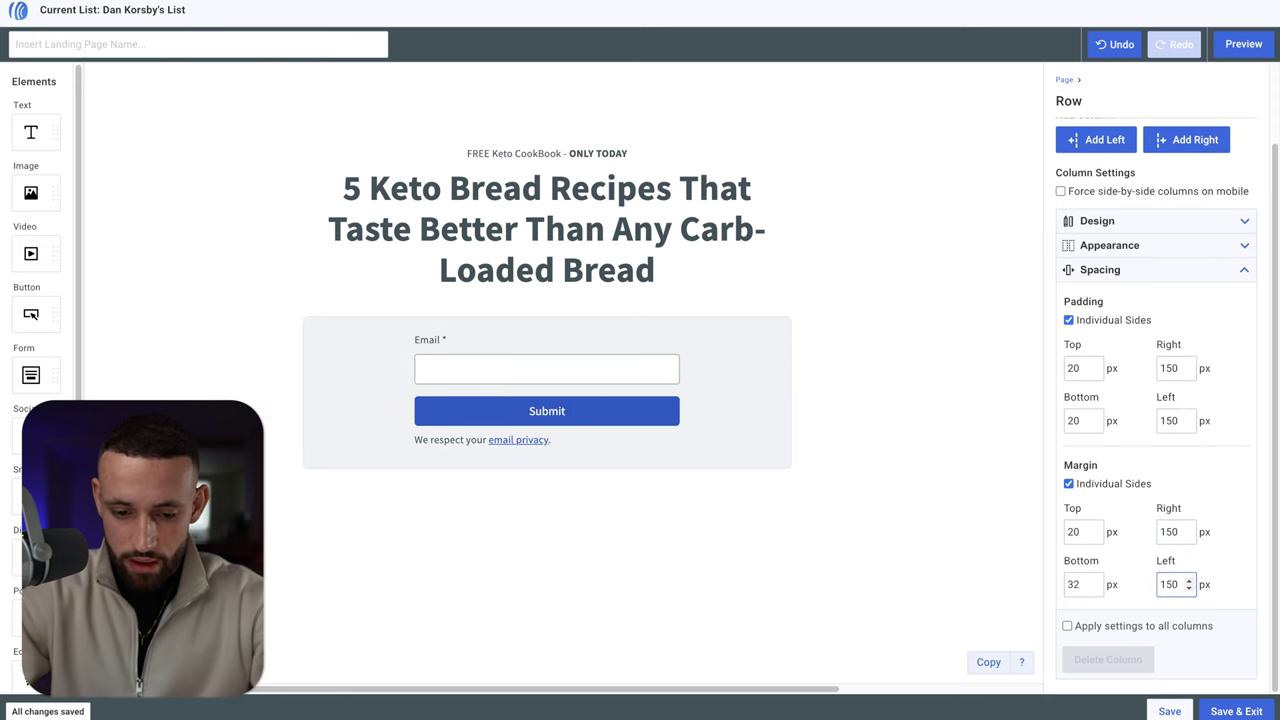
Step: Set the form column's right and left padding to 30 px
click(1176, 370)
text(30)
key(Tab)
key(Tab)
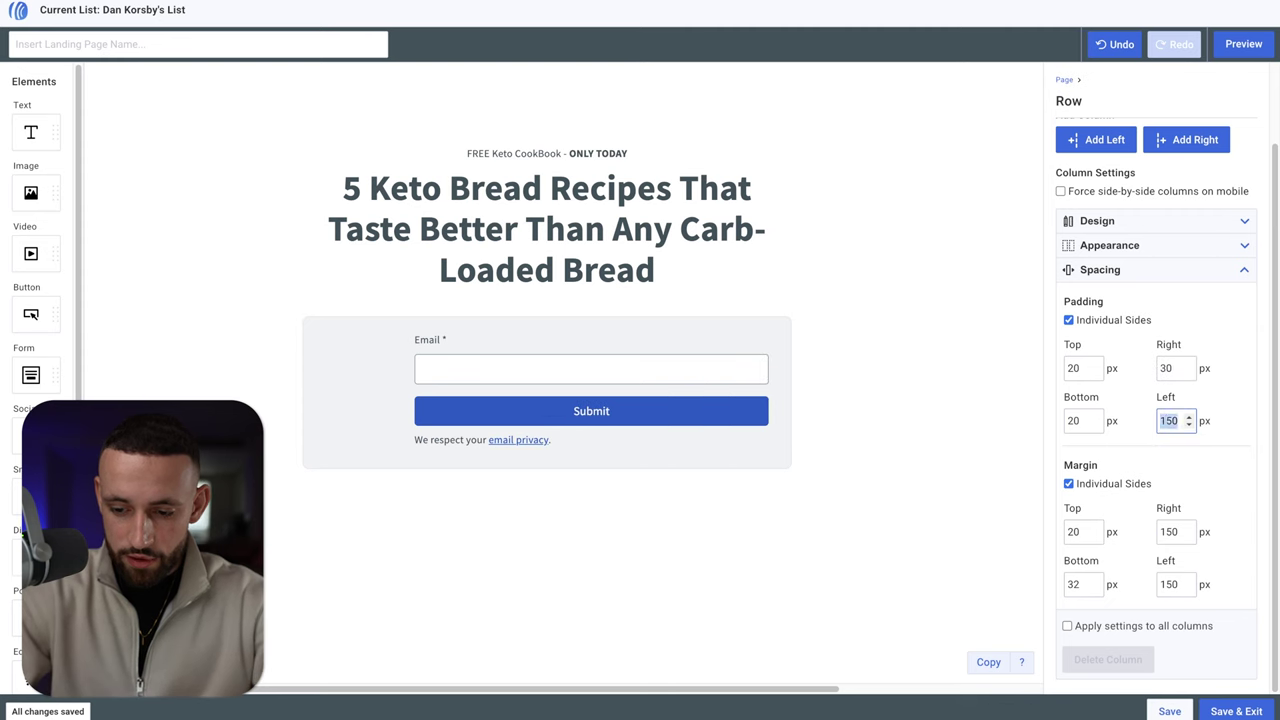
text(30)
Step: Set the form column's right and left margins to 200 px
click(1162, 531)
text(200)
key(Tab)
key(Tab)
text(200)
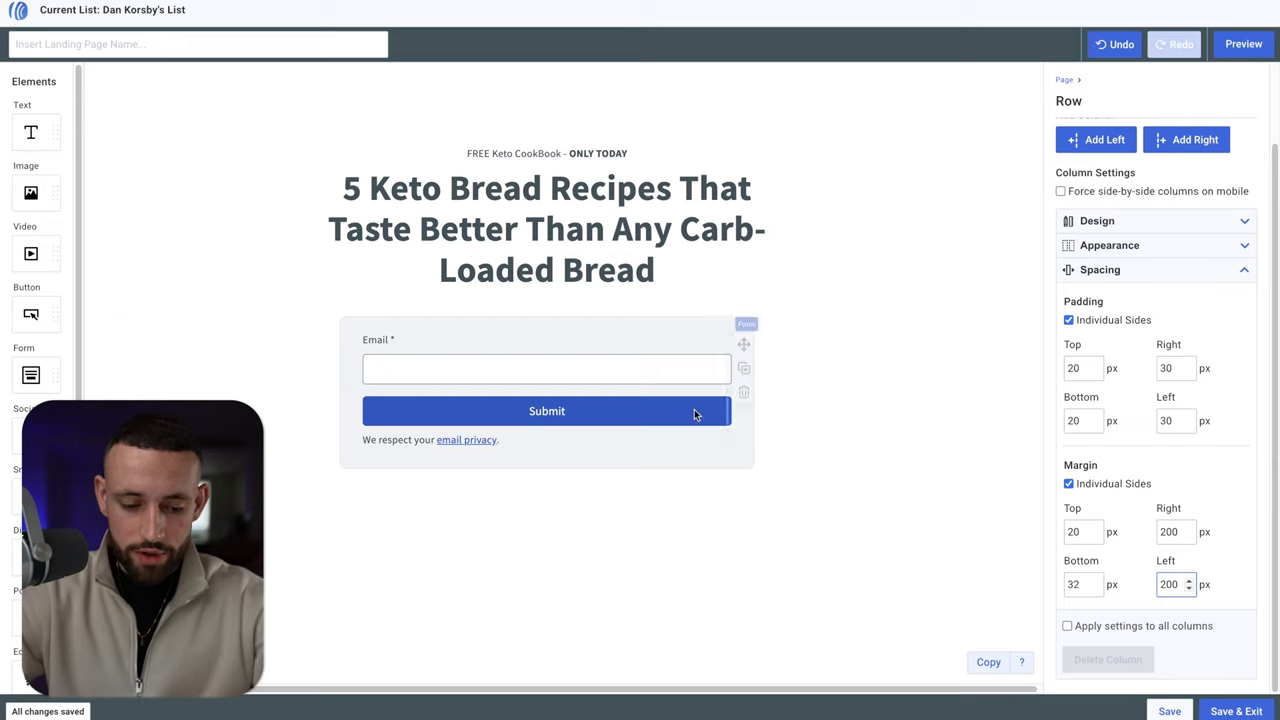
click(731, 449)
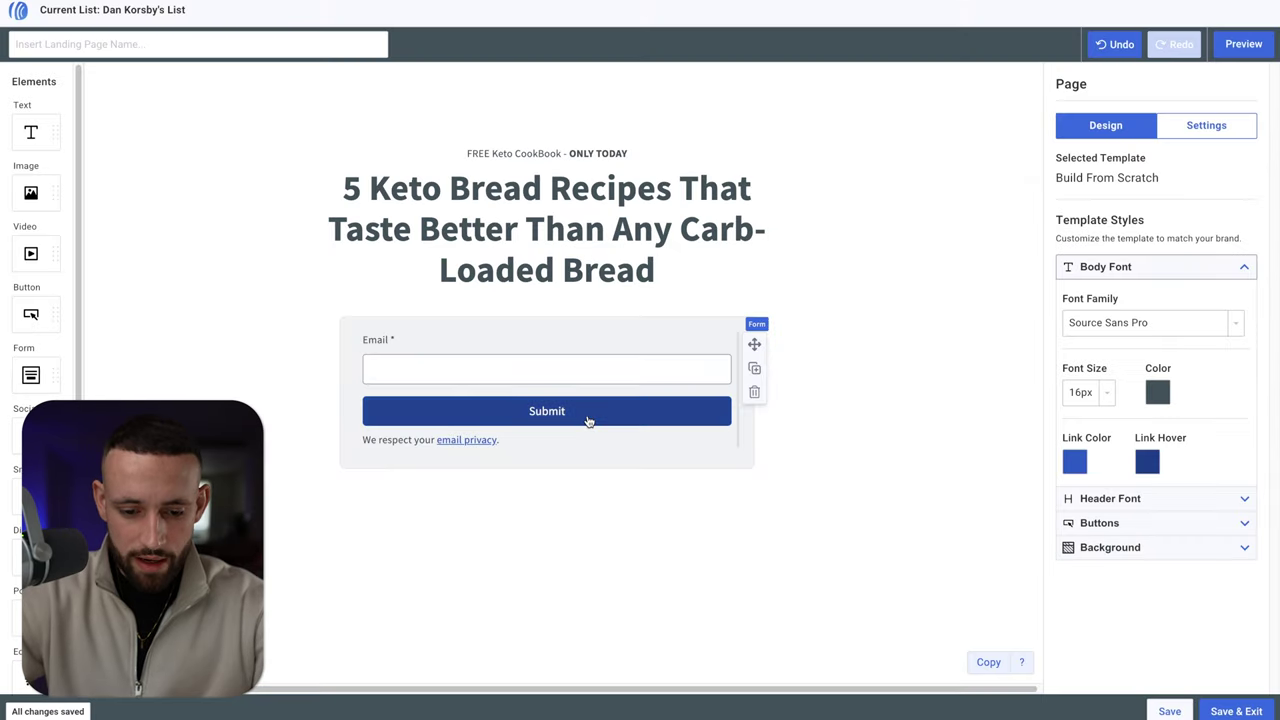
Step: Replace the form's Submit button text with "Download Free Recipes Now"
click(557, 424)
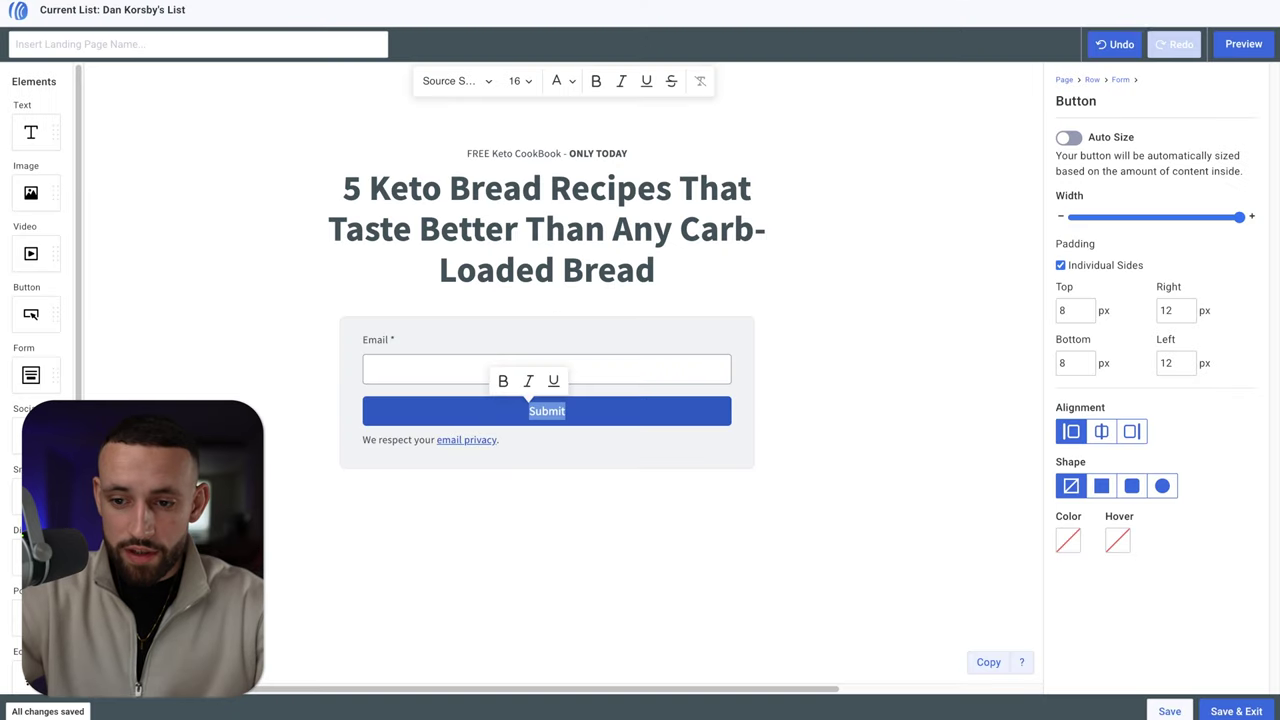
key(BackSpace)
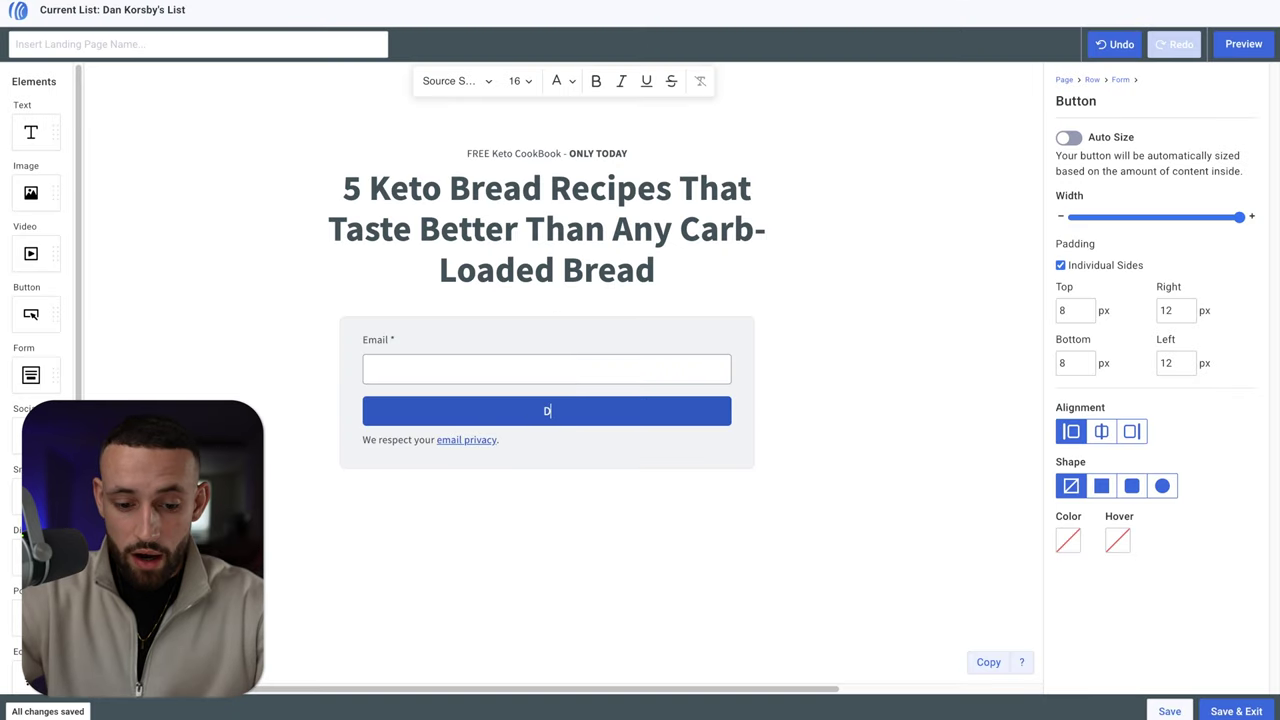
text(Download Free Recipes Now)
Step: Format the form button's text in font size 20 and bold
drag(634, 411, 457, 420)
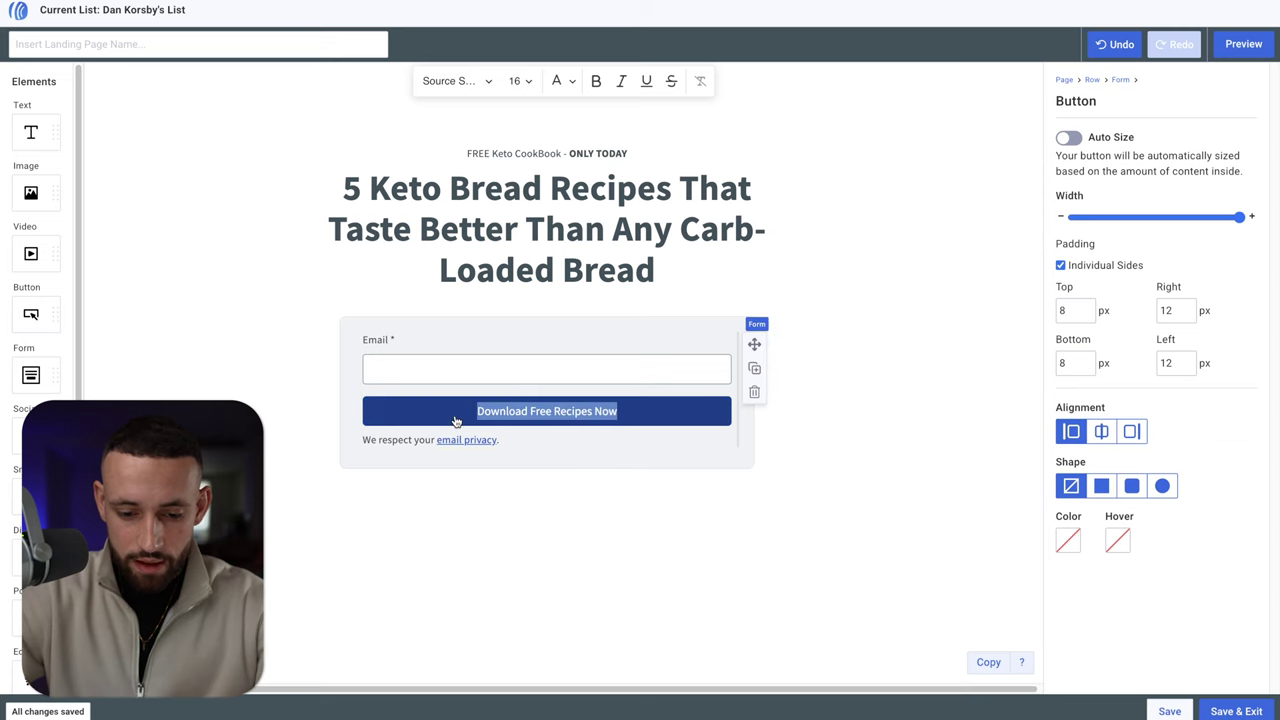
click(518, 81)
scroll(600, 350, down, 1)
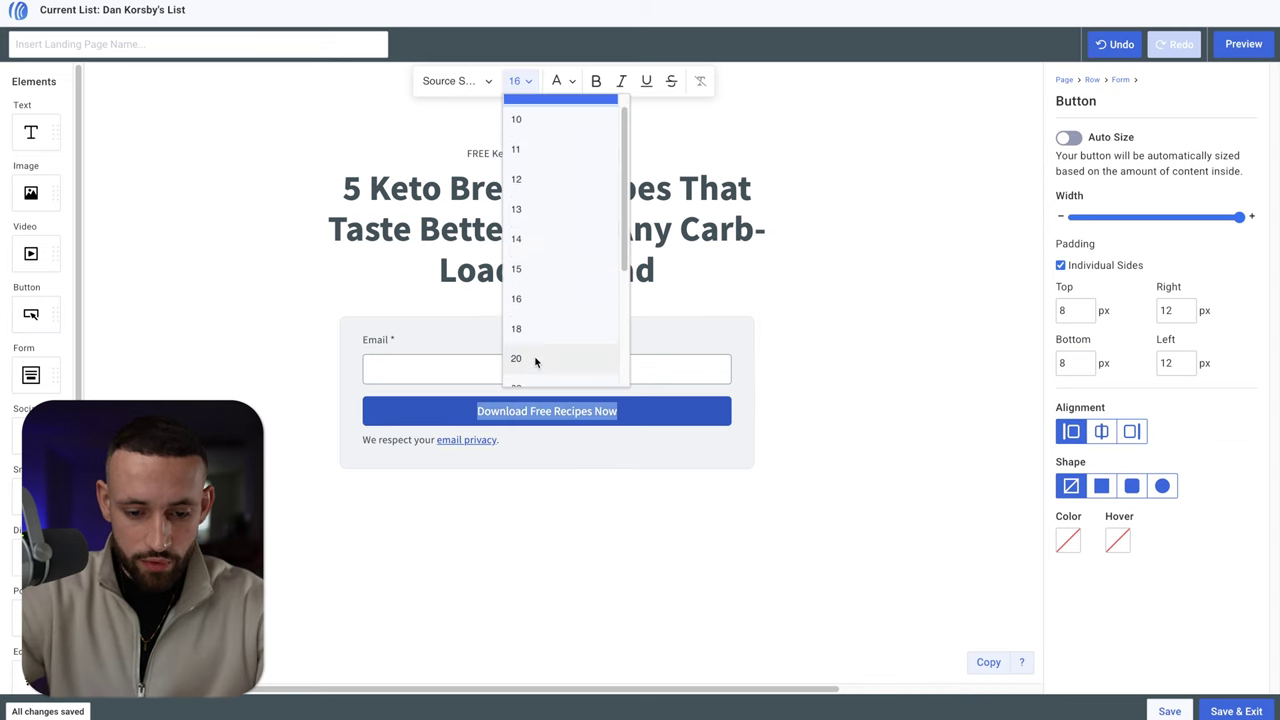
click(535, 360)
click(596, 81)
click(772, 428)
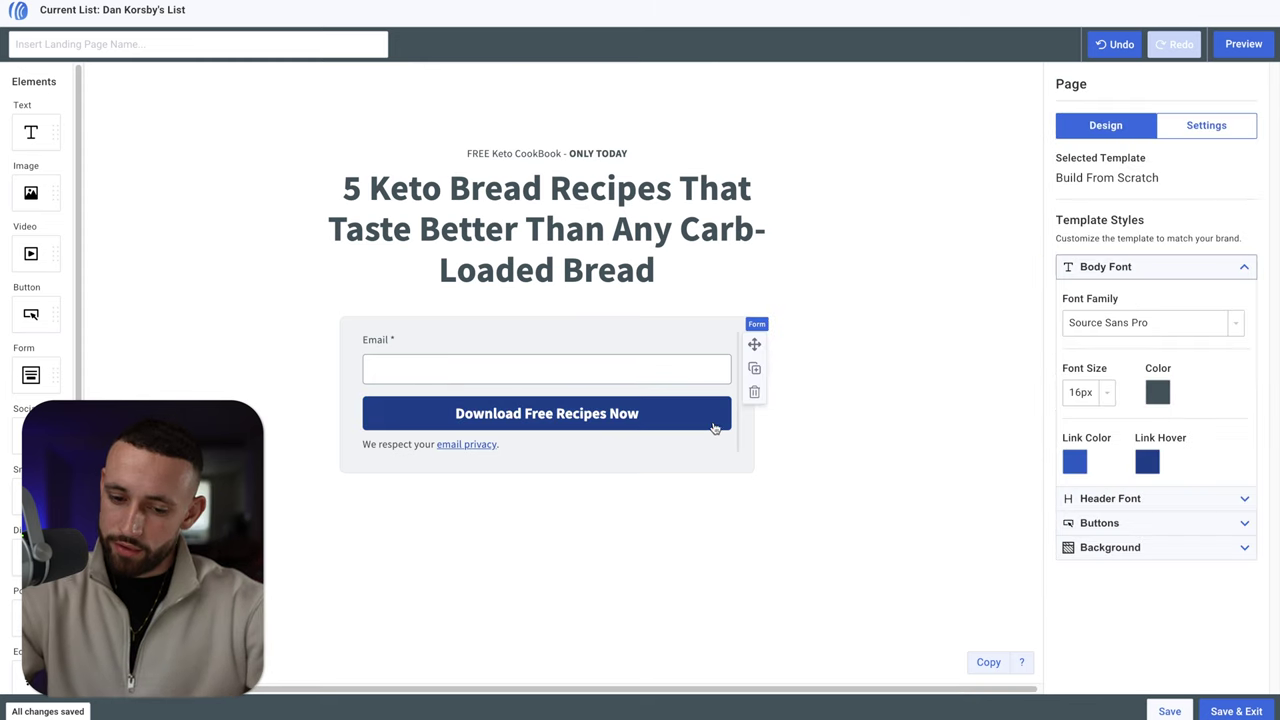
Step: Set the form button's background color to the dark yellow #D4B700
click(715, 418)
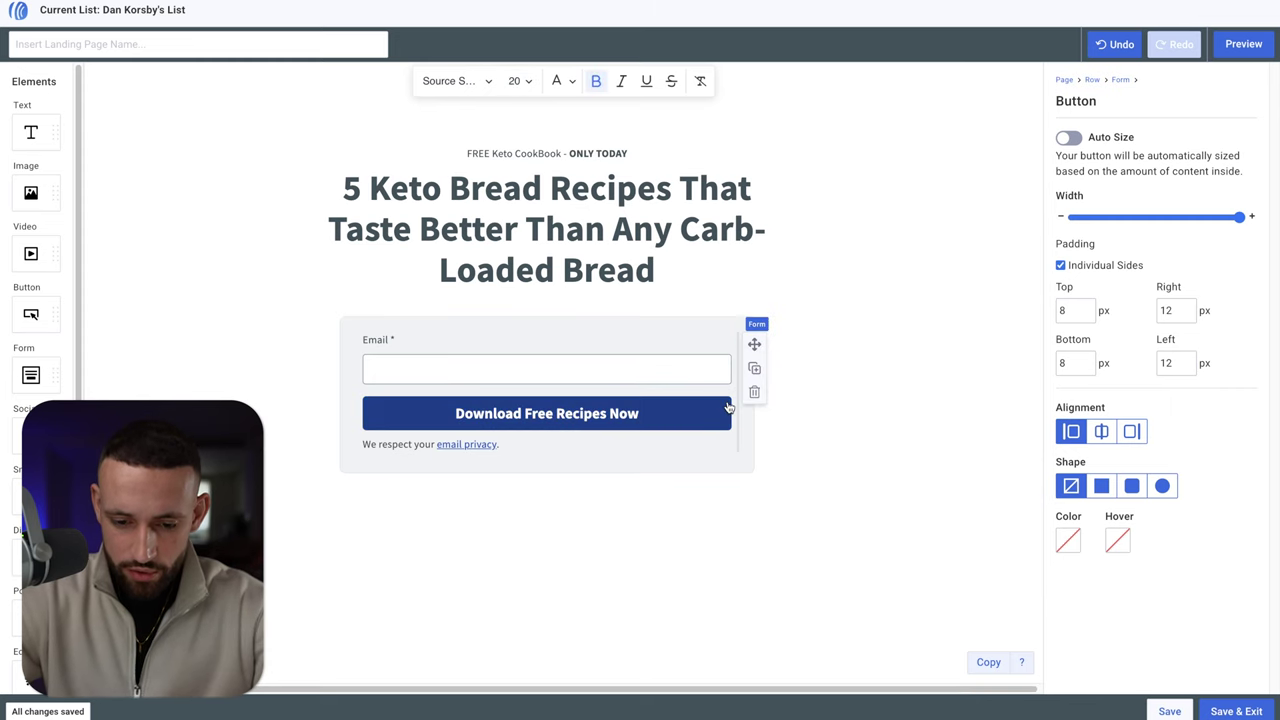
click(874, 457)
click(456, 413)
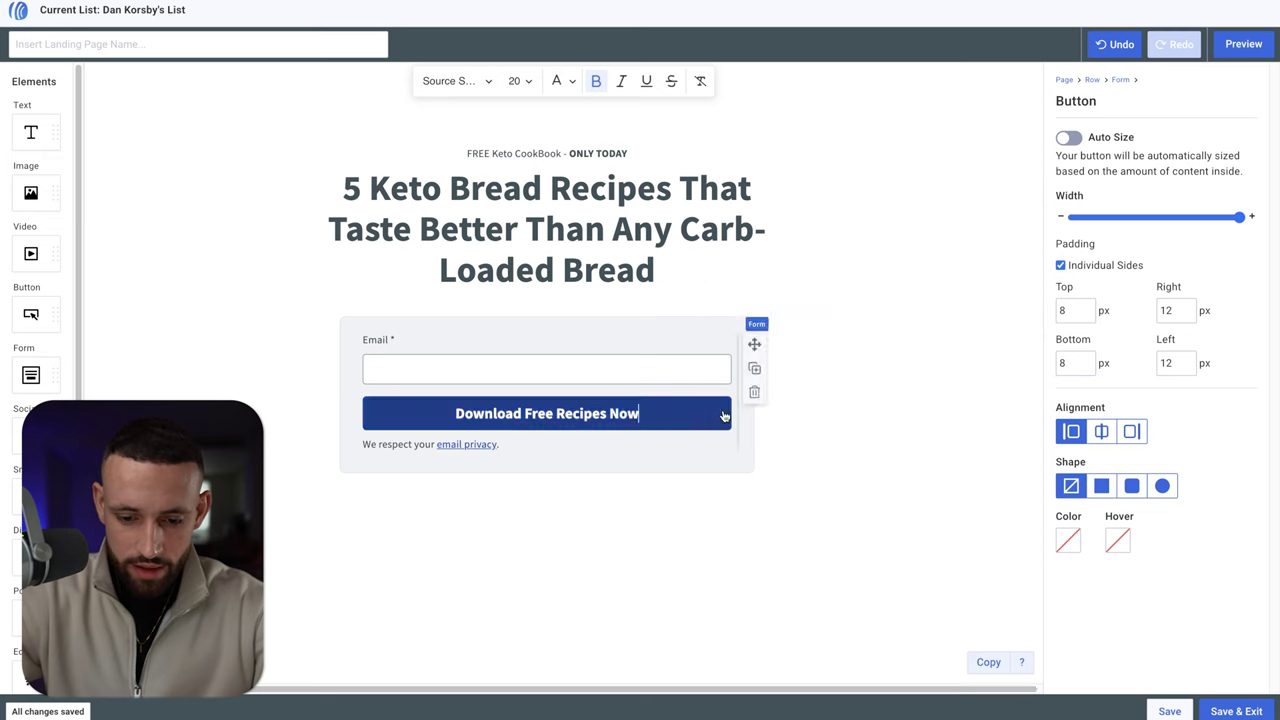
click(1068, 540)
drag(1085, 547, 1089, 527)
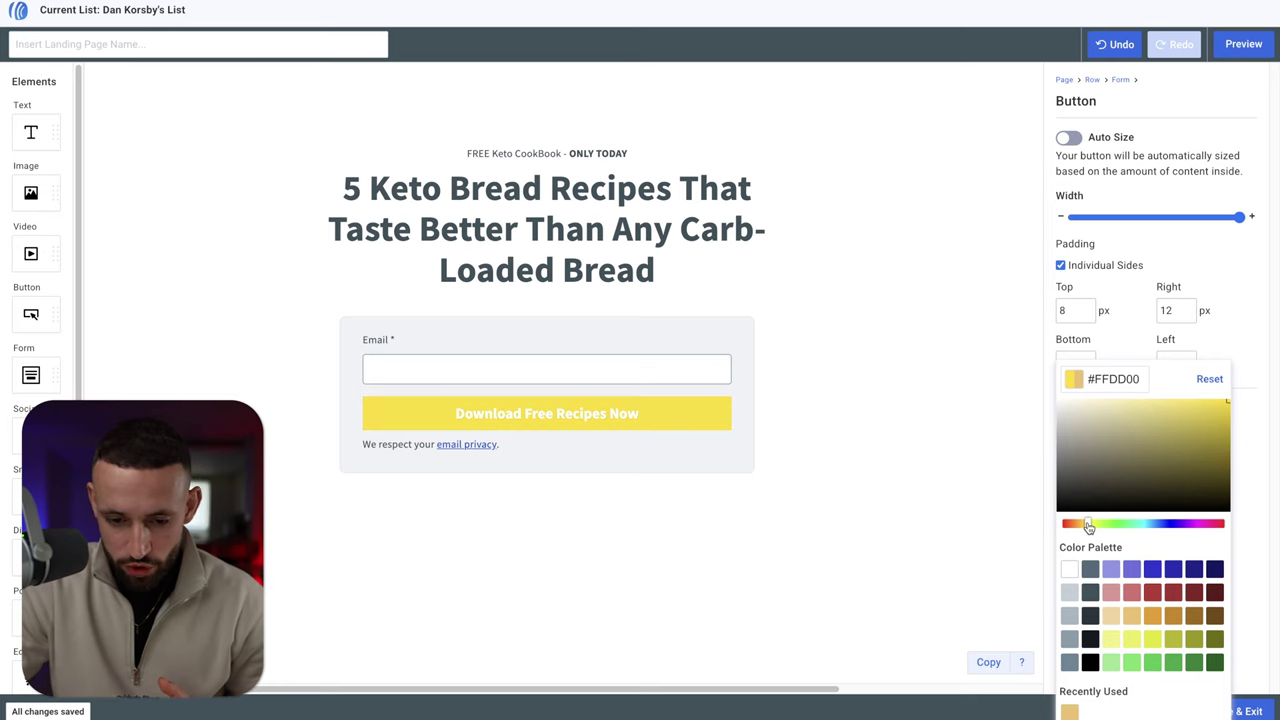
drag(1215, 426, 1240, 427)
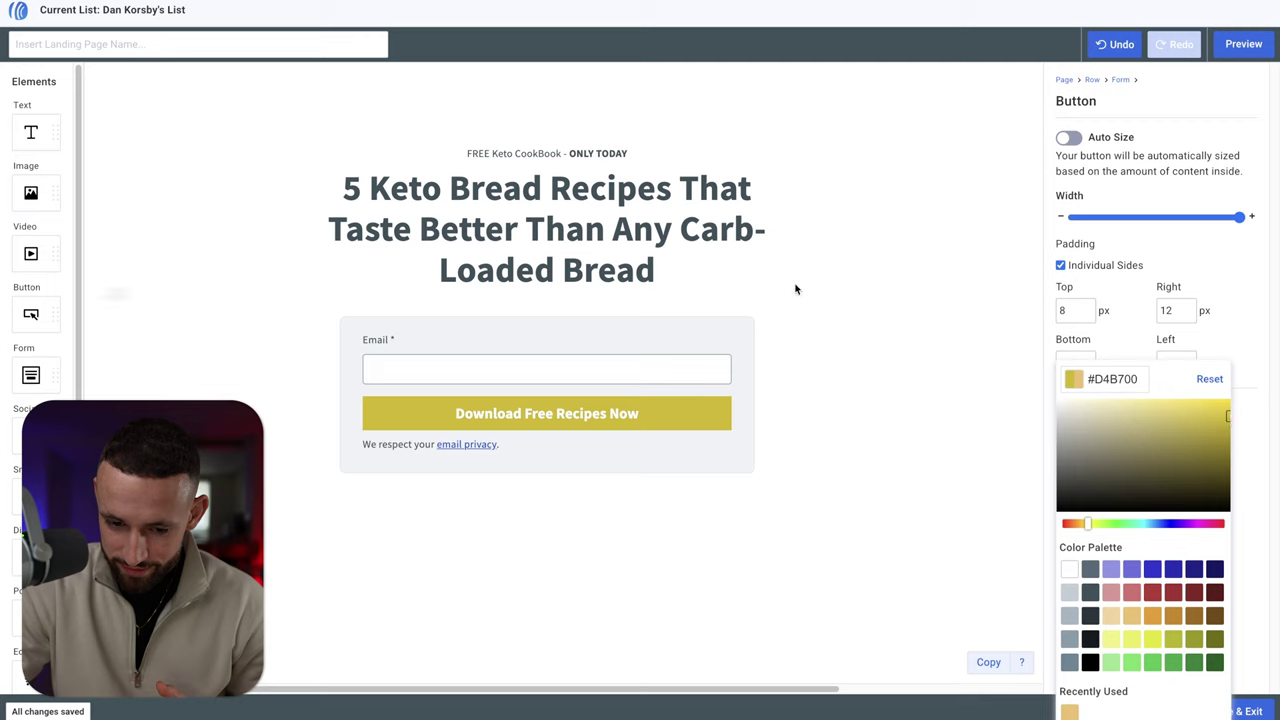
click(923, 309)
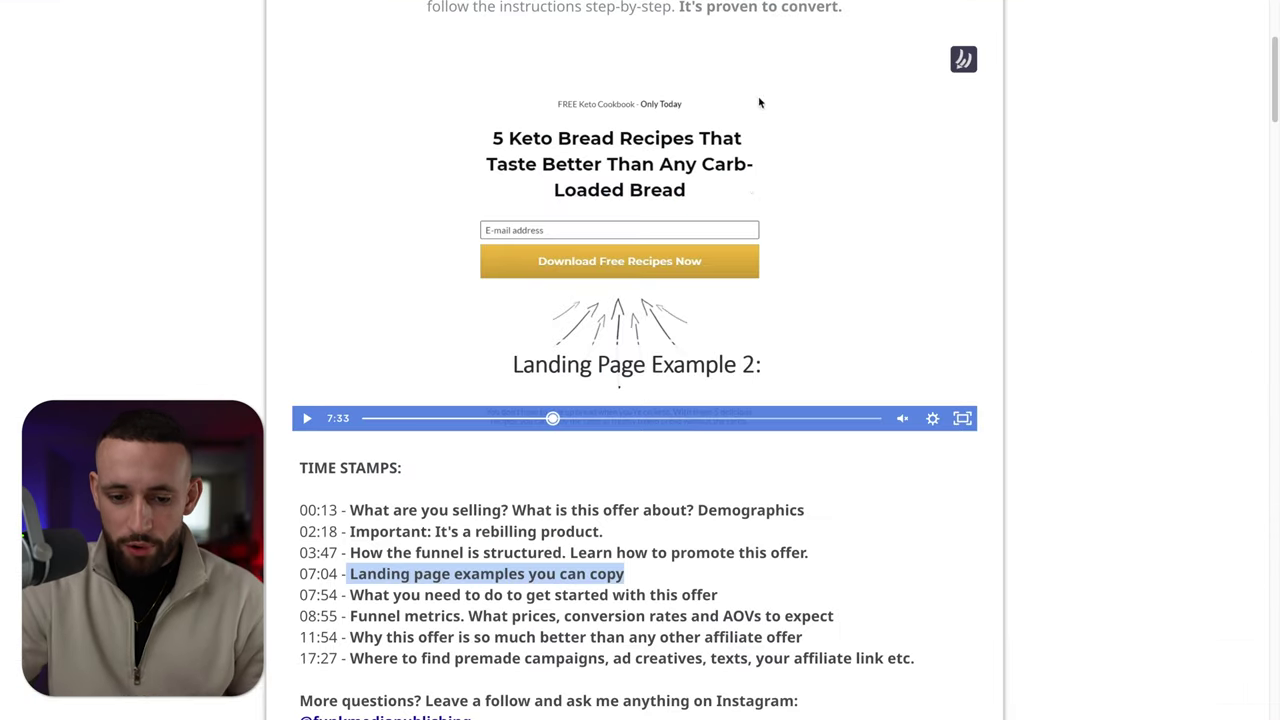
Step: View the affiliate portal's second landing page example in full screen and read the text below its download button
scroll(741, 206, down, 1)
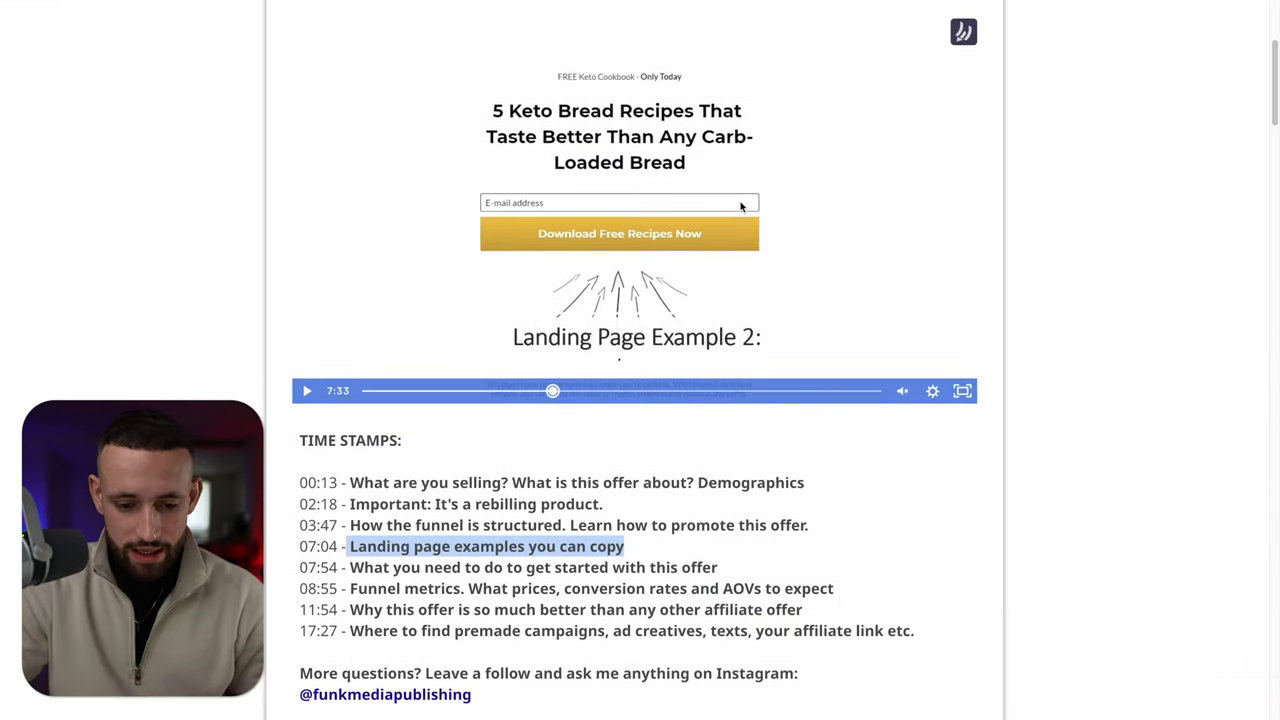
click(962, 391)
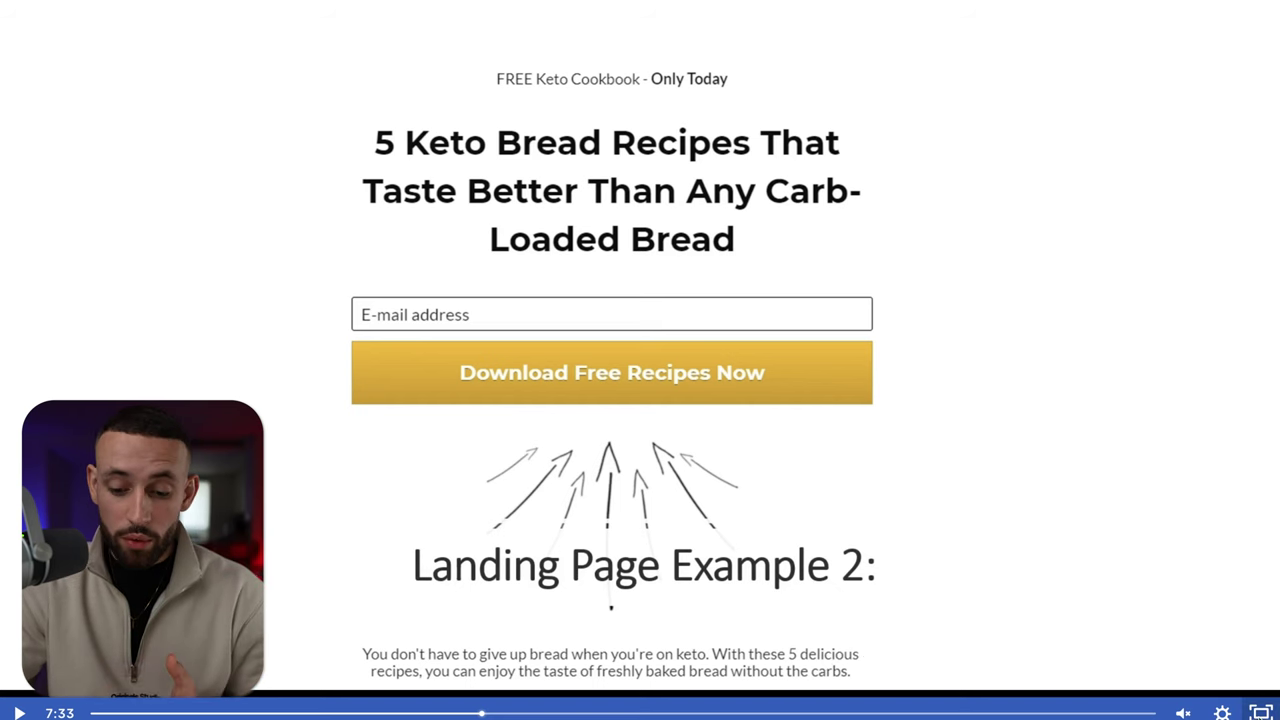
click(1261, 712)
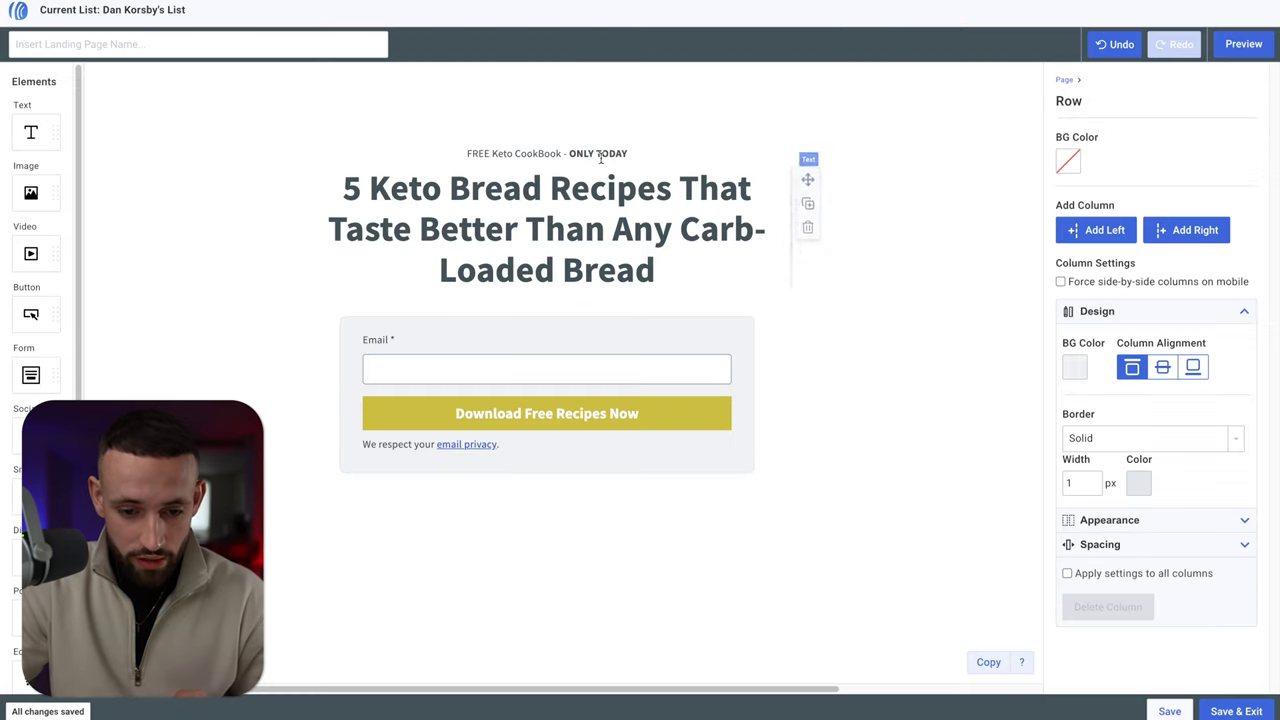
Step: Duplicate the "FREE Keto CookBook - ONLY TODAY" text element and move the copy below the form's email privacy line
click(601, 153)
key(ctrl+d)
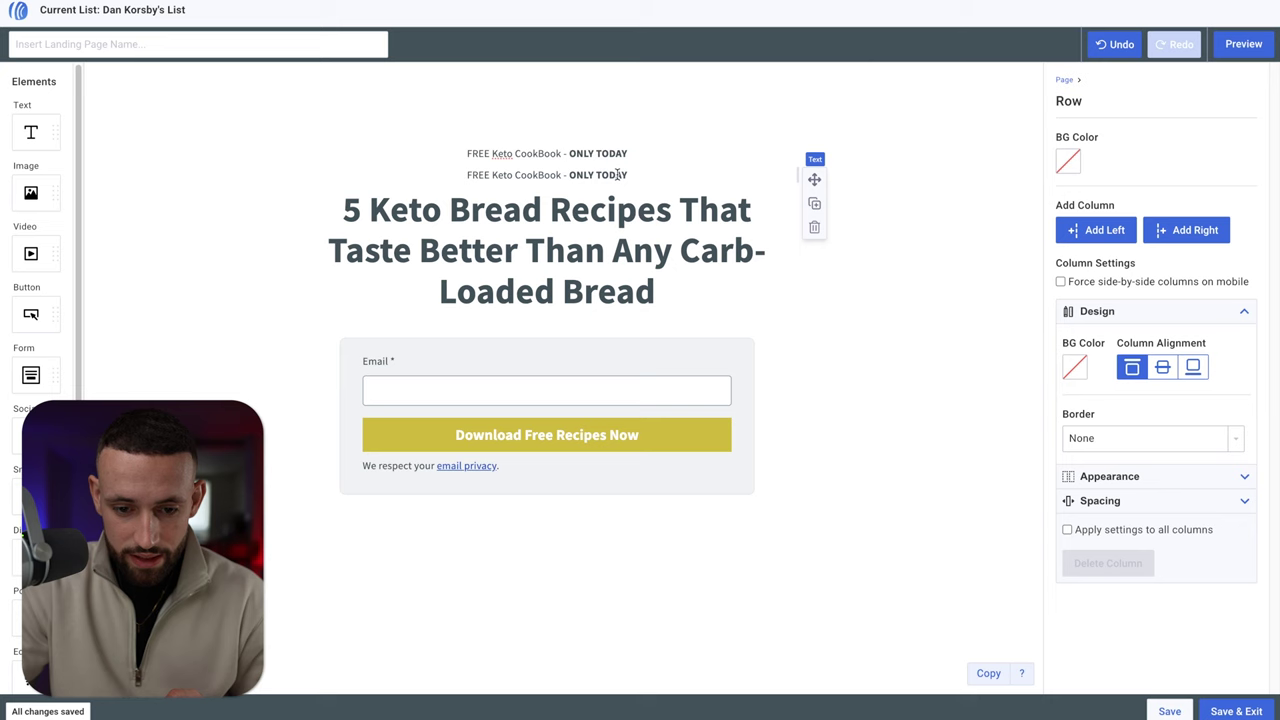
drag(813, 179, 610, 466)
scroll(32, 368, down, 1)
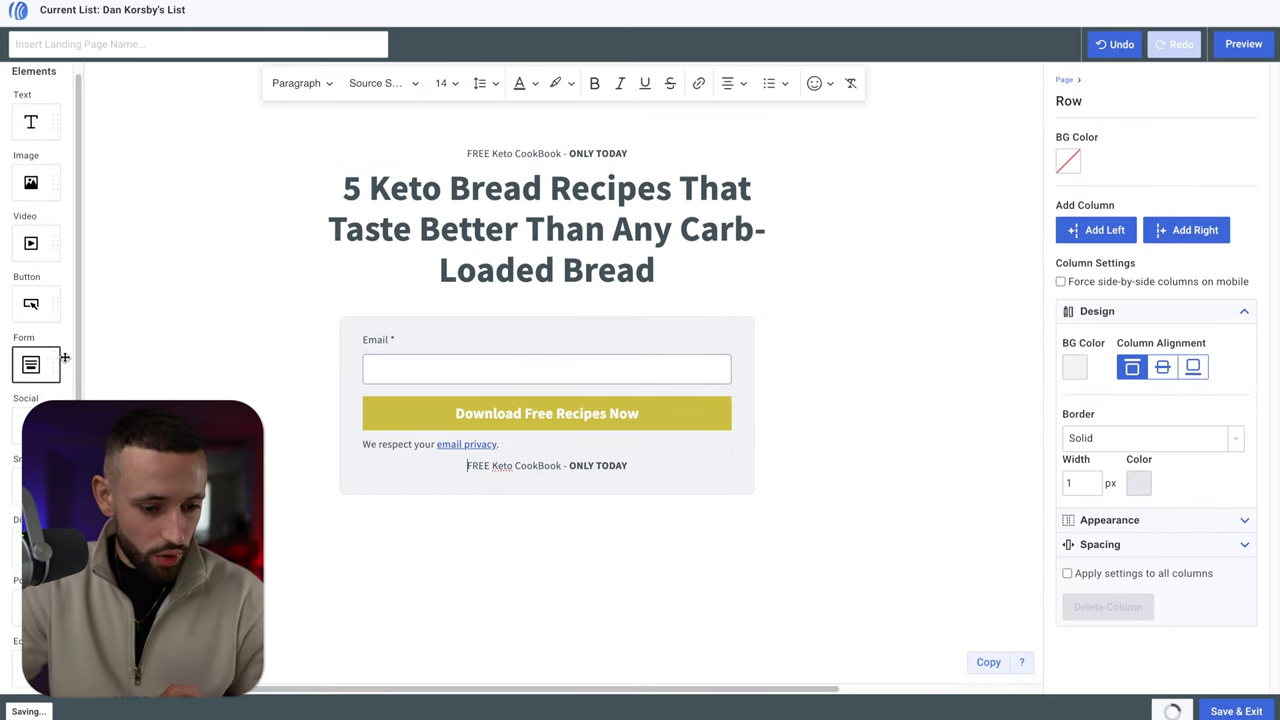
Step: Add an empty row below the form and move the duplicated text element into it
scroll(40, 355, down, 1)
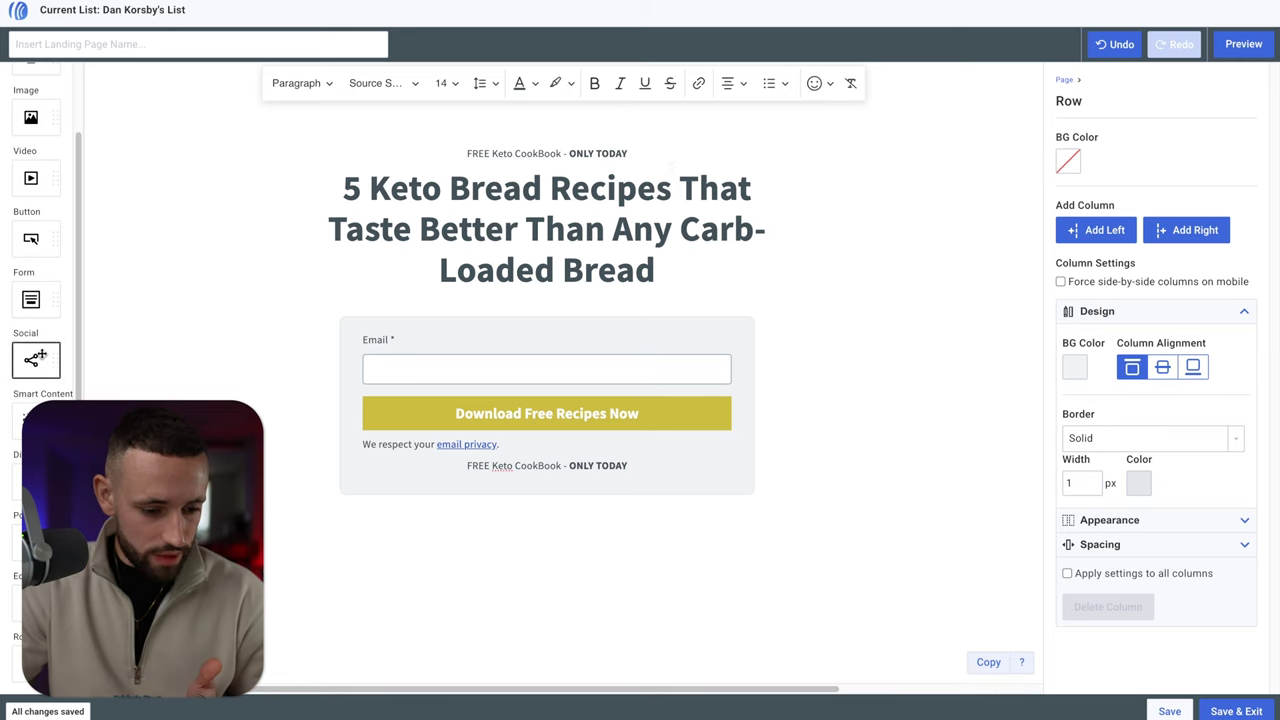
key(Escape)
drag(30, 660, 528, 520)
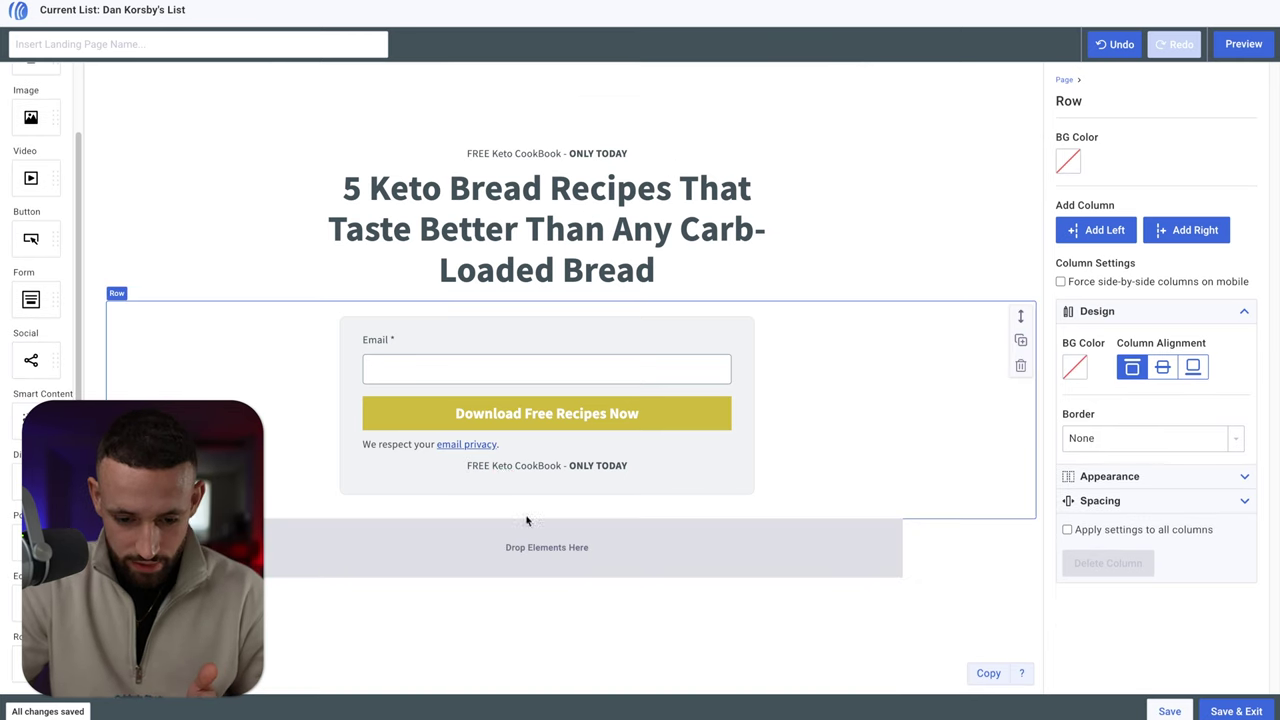
drag(655, 519, 656, 520)
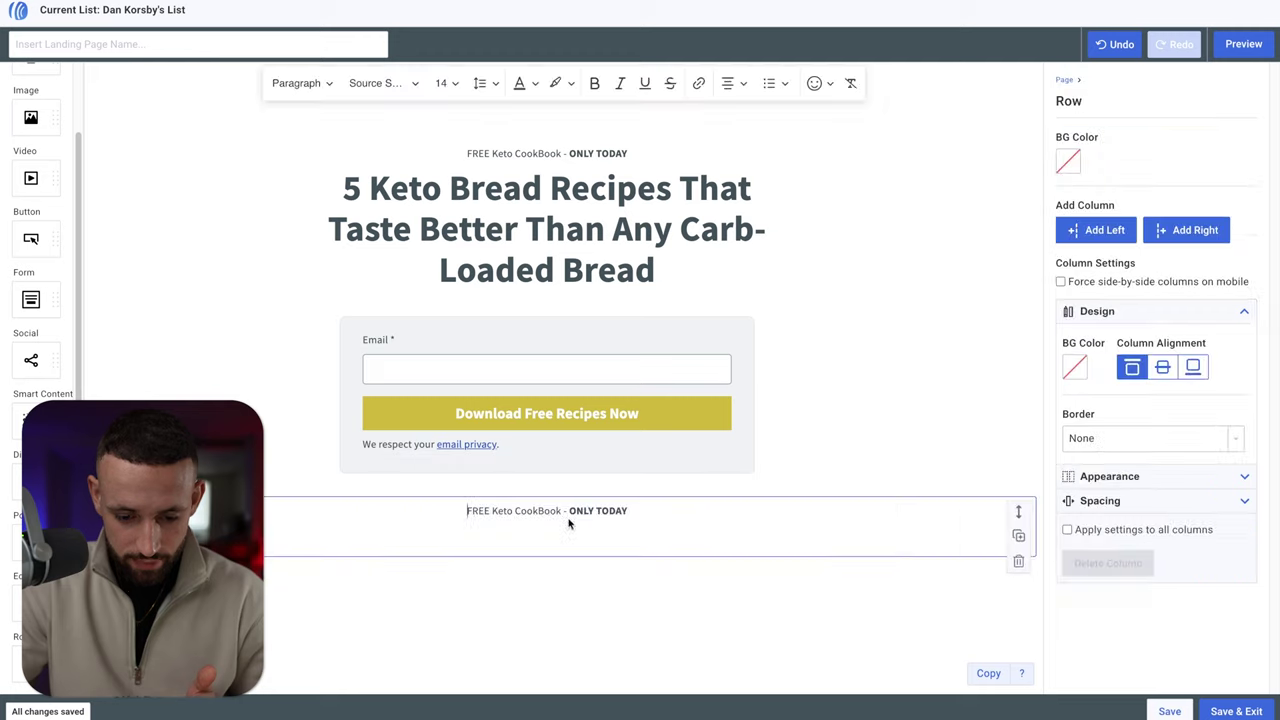
Step: Replace the duplicated text with "You don' have to give up bread when you're on keto with these 5 delicious NO CARB bread recipes"
click(662, 511)
key(ctrl+a)
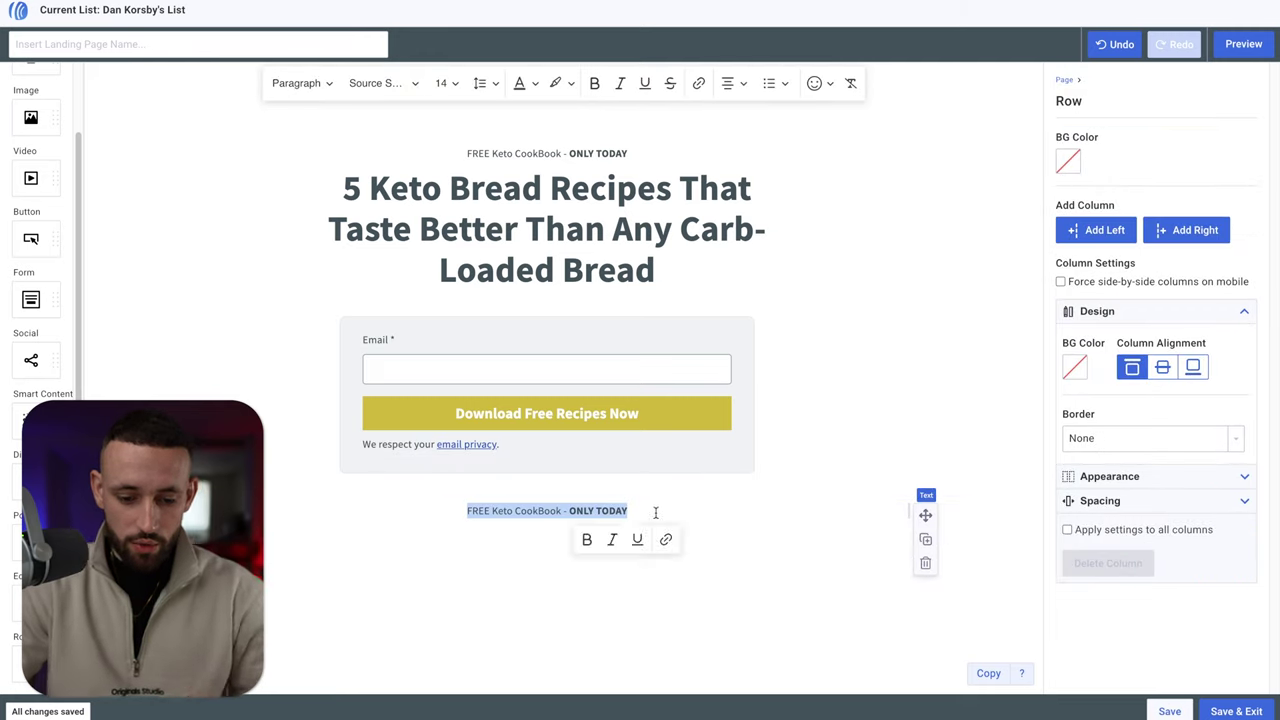
text(You don' have to give up)
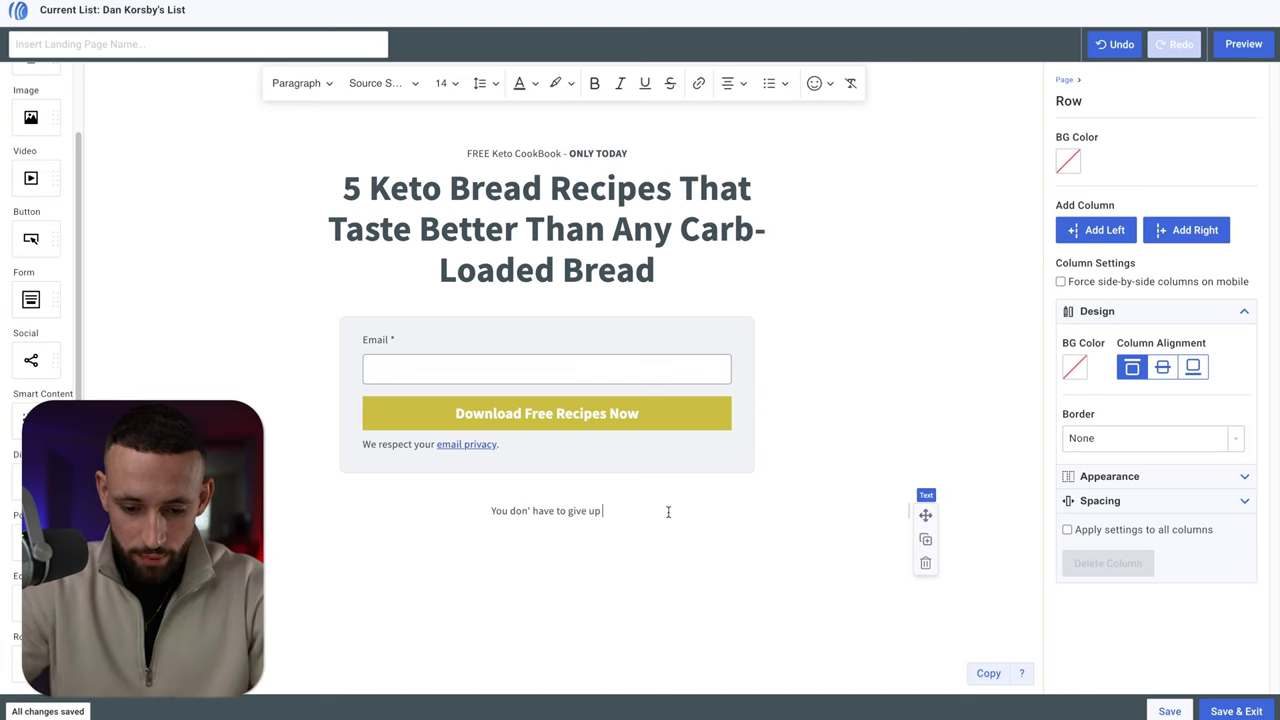
text(bread whil)
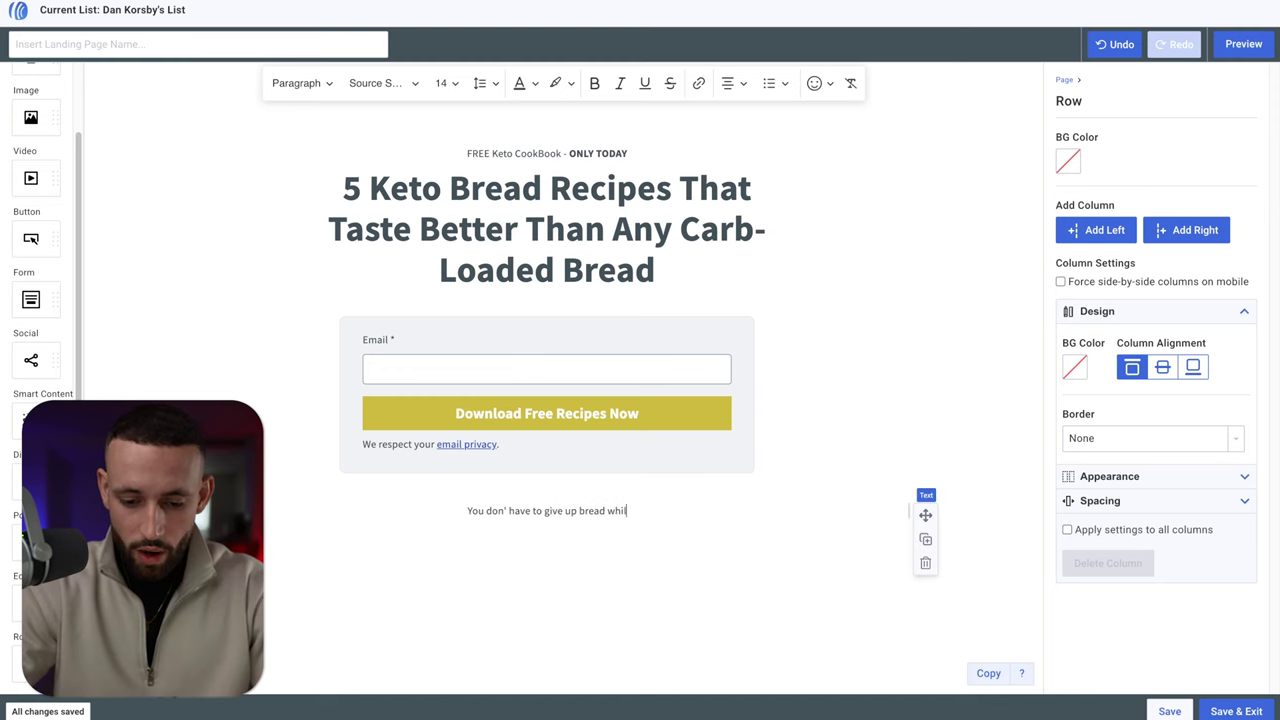
text(e you're on keto)
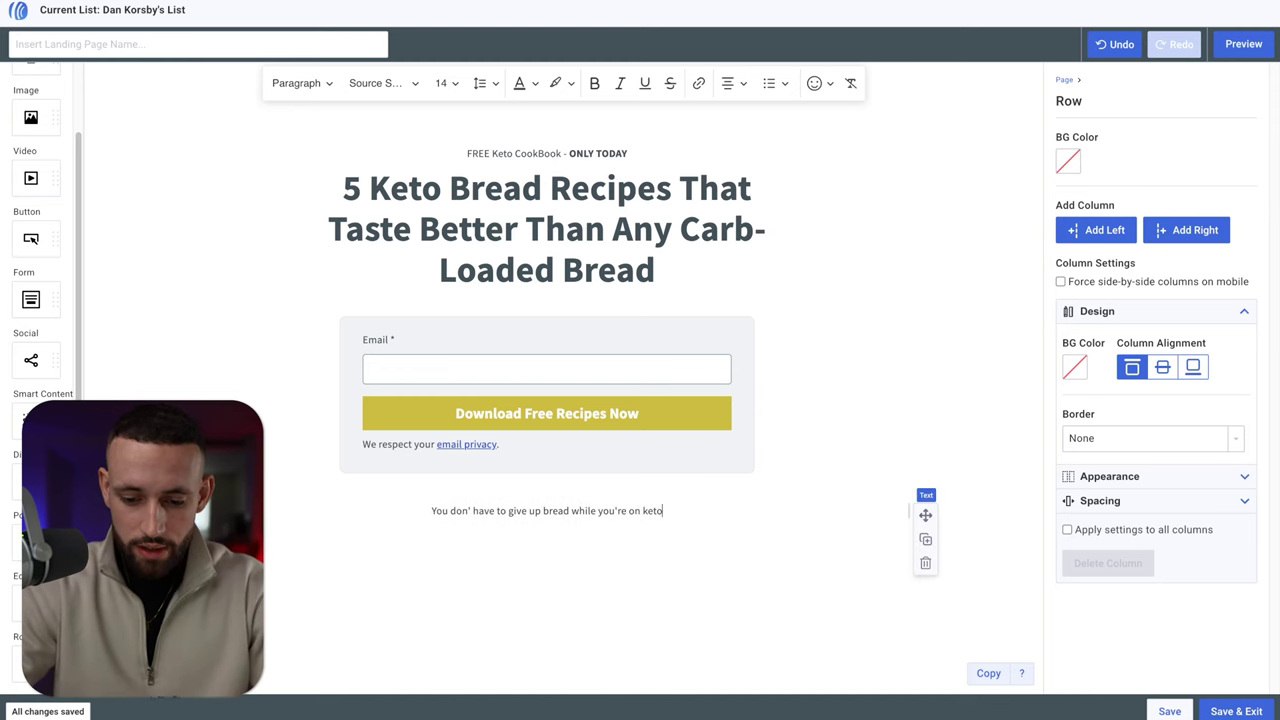
text( with these 5 )
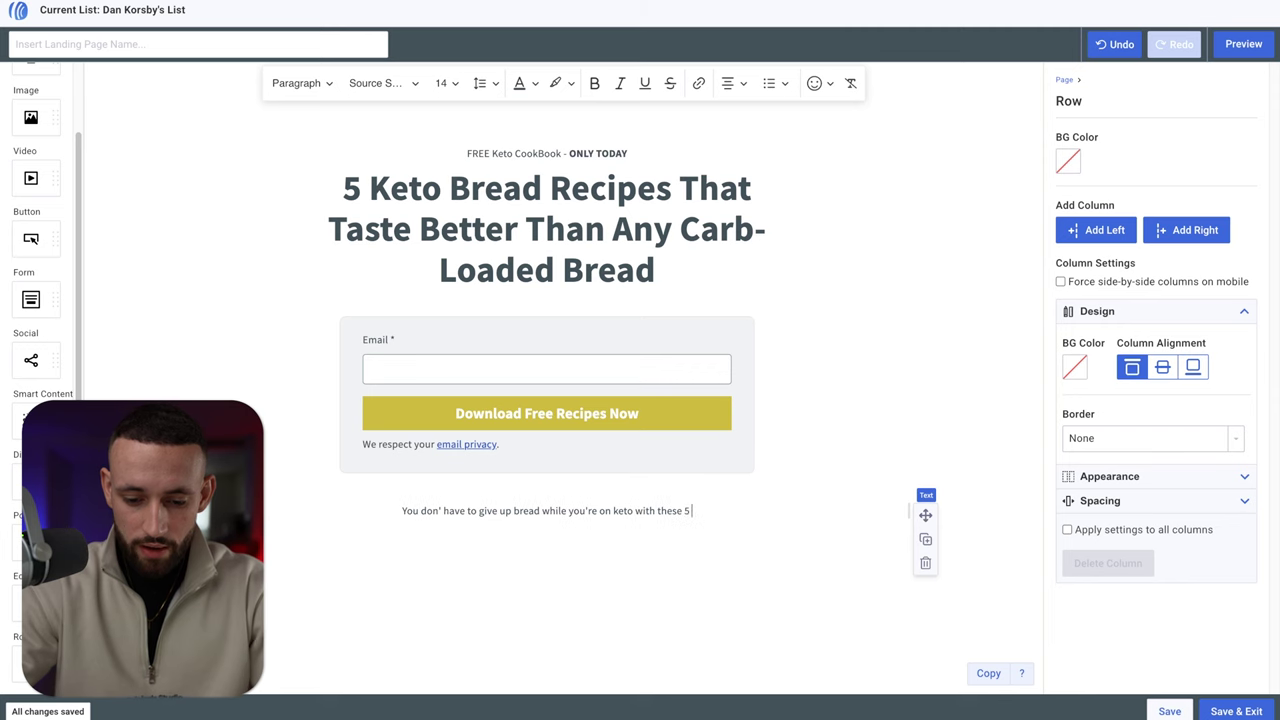
text(delicious NO CARB bread)
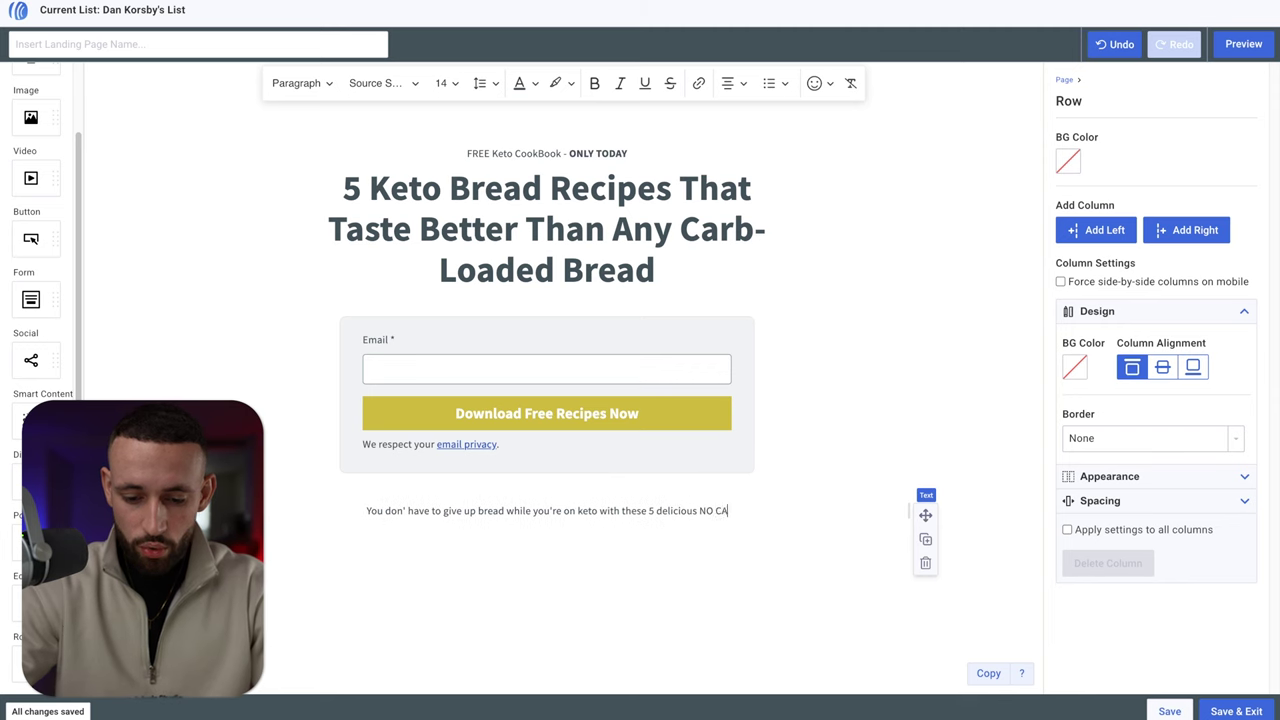
text( recipes)
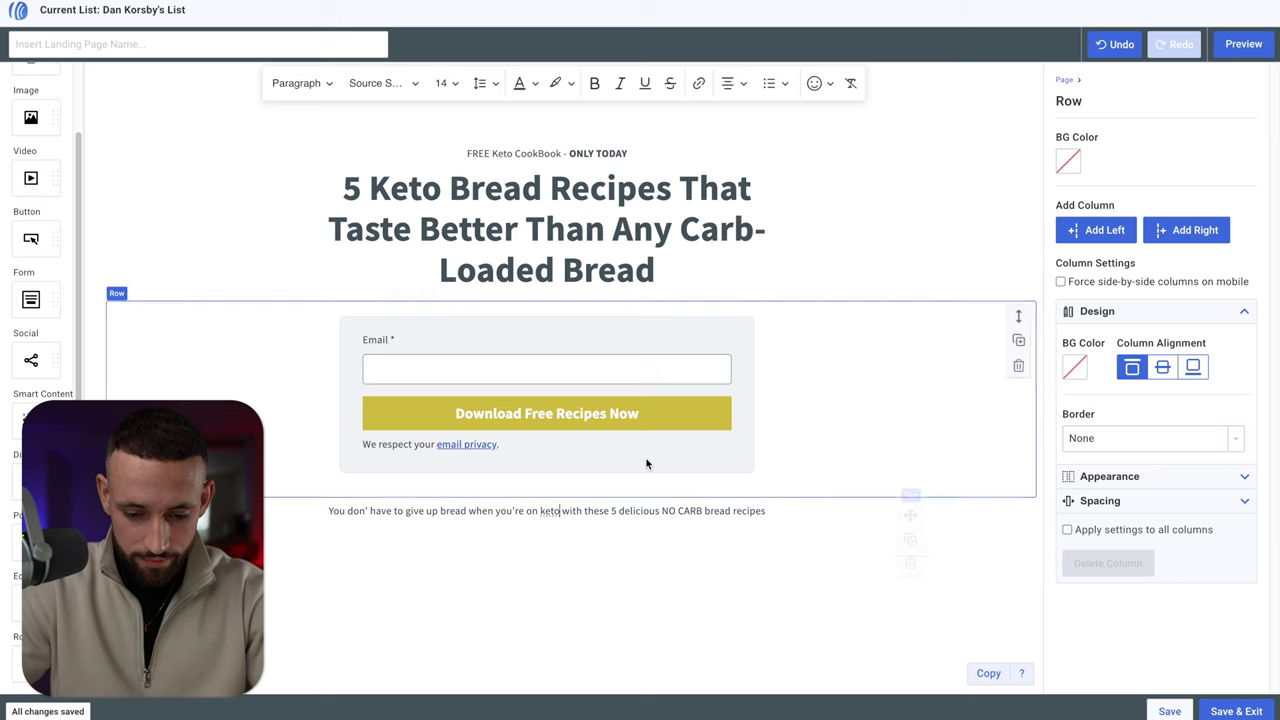
Step: Rewrite the text after "keto" as ". With these 5 delicious recipes, you can enjoy the taste of freshly baked bread without the carbs."
text(.)
key(Delete)
key(Delete)
text(W)
drag(767, 511, 666, 516)
text(recipes, you can enjoy the taste of freshly baked bread)
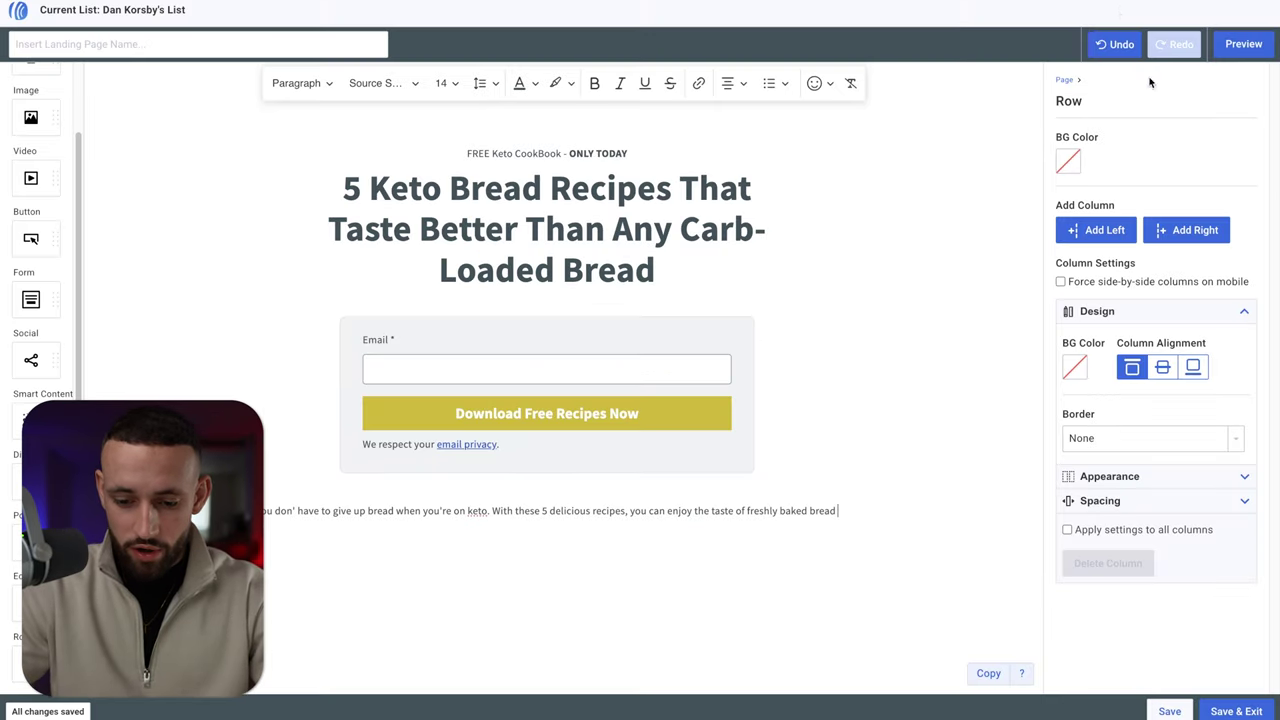
text(without the)
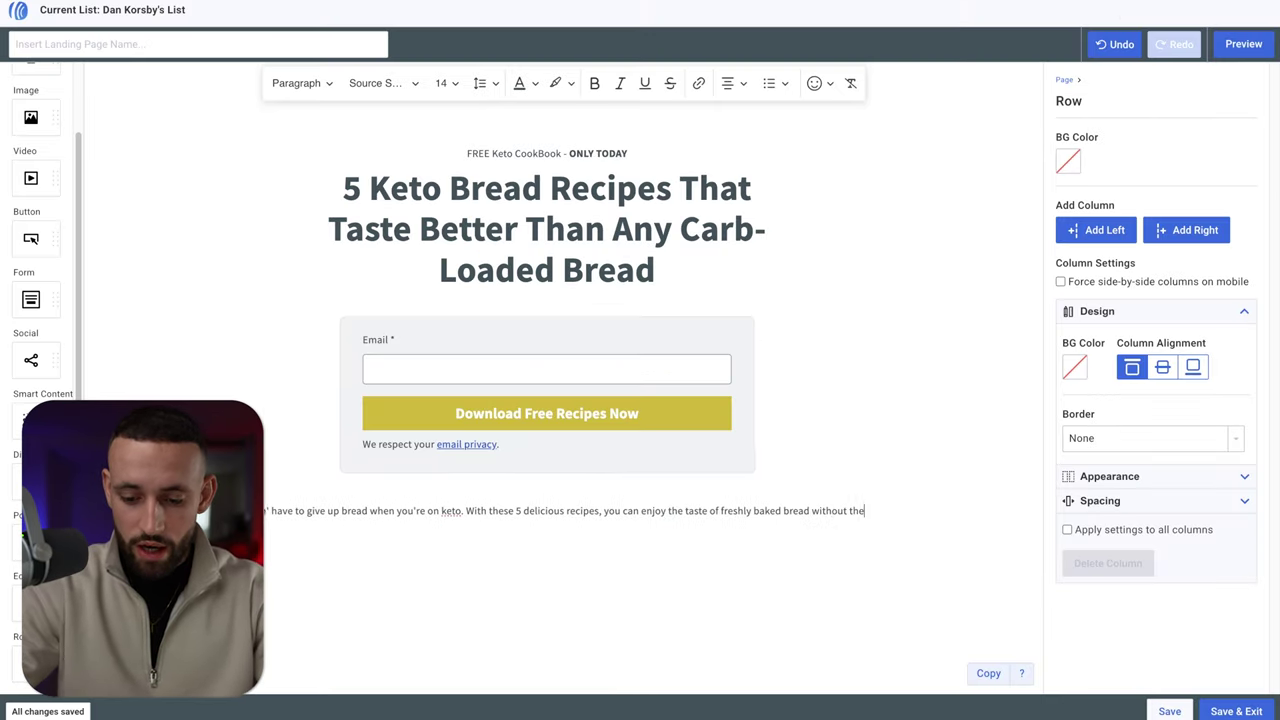
text( carbs.)
key(ctrl+a)
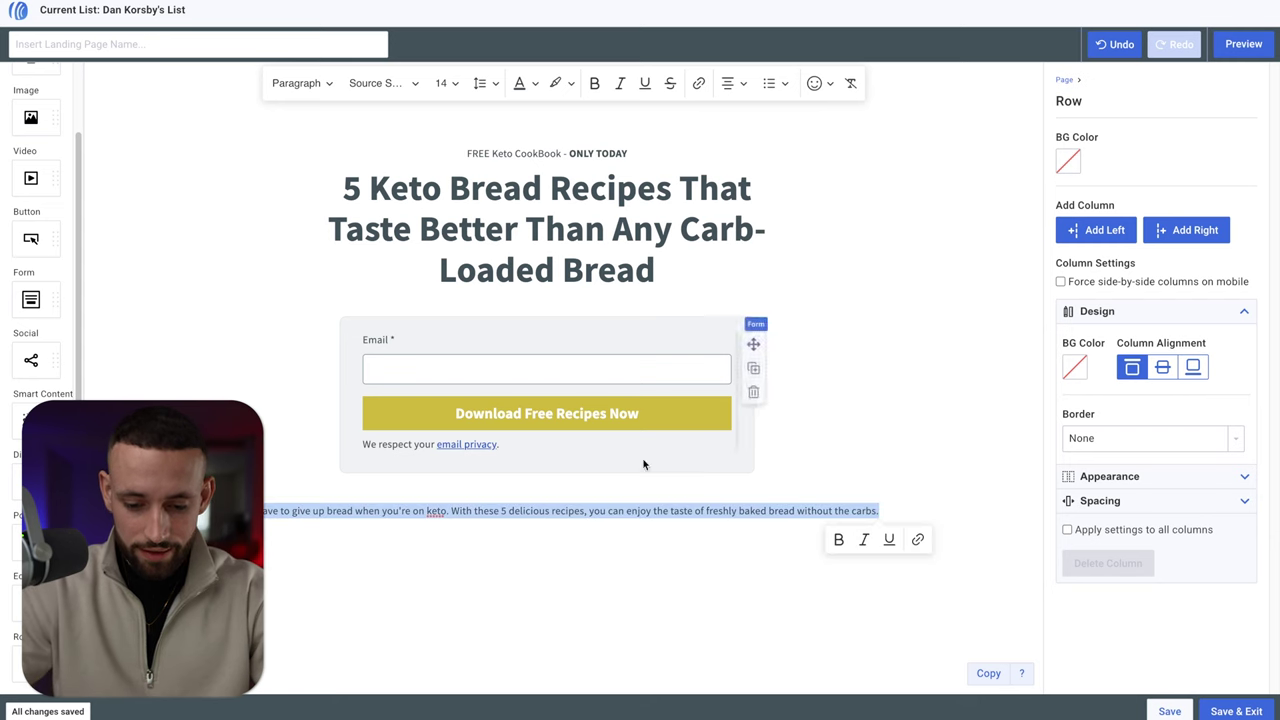
Step: Set the text below the form to size 16 and insert a line break before "you can enjoy"
click(637, 512)
click(960, 510)
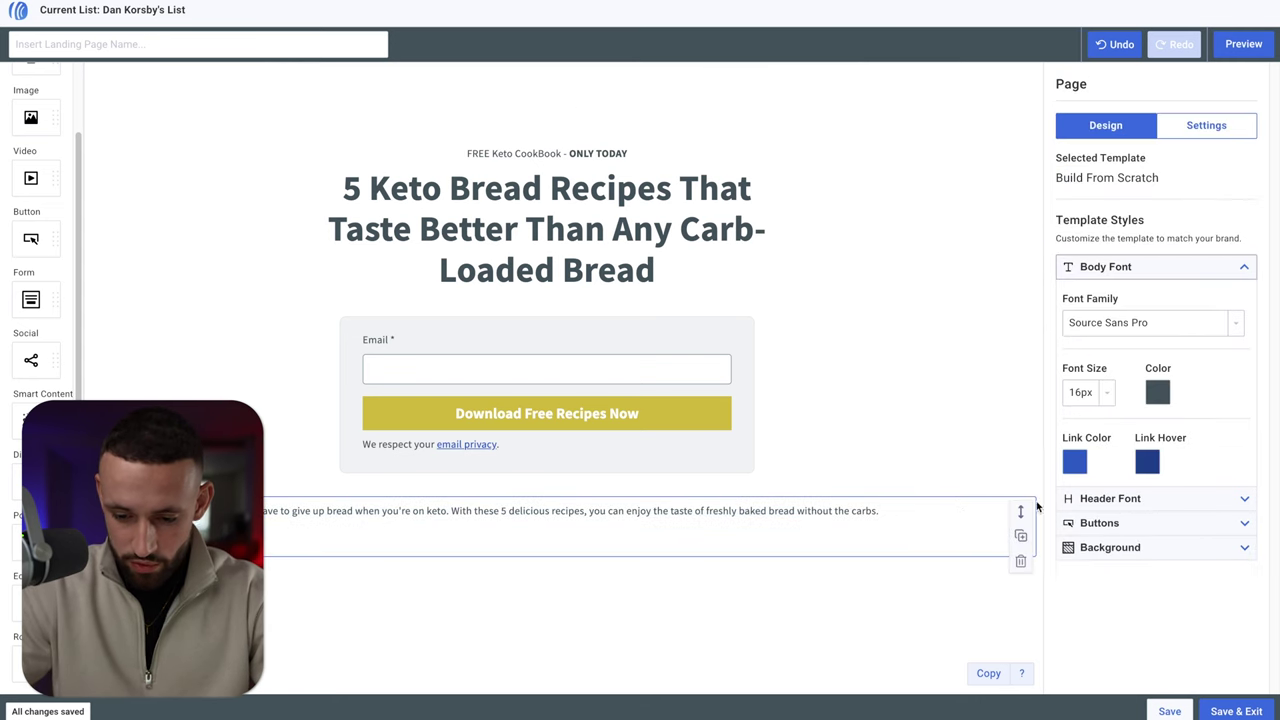
triple_click(752, 511)
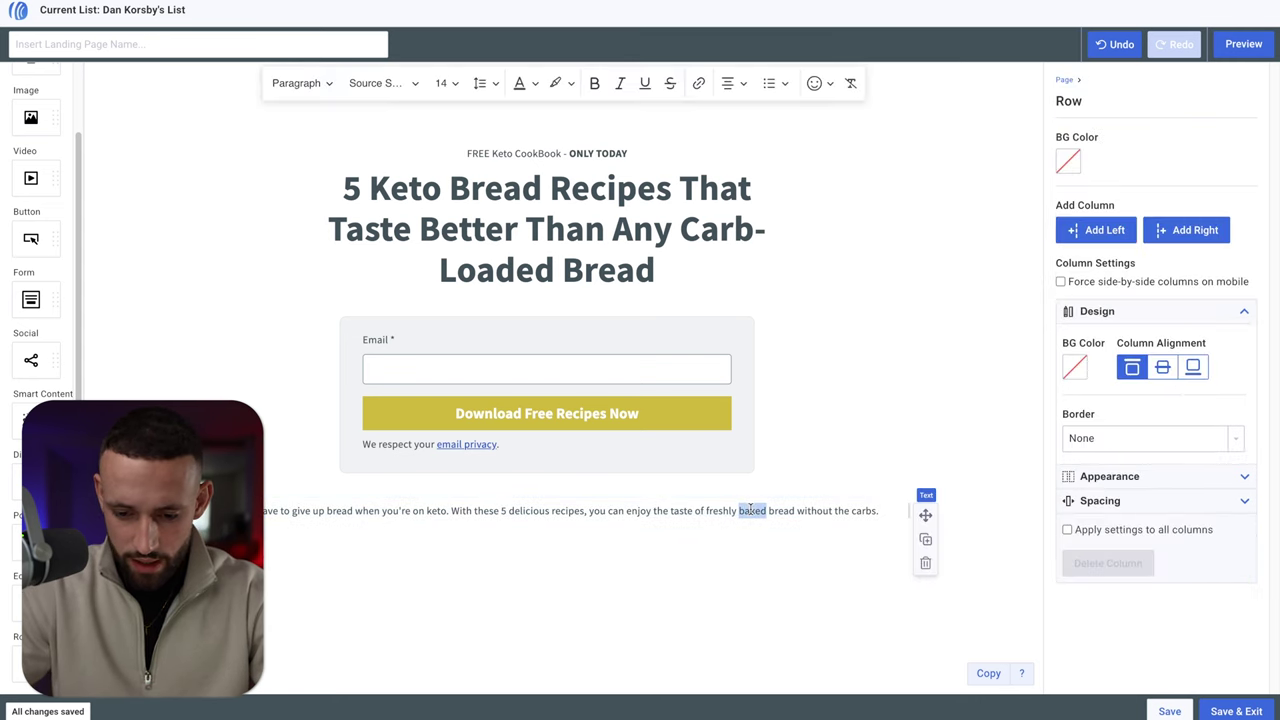
click(447, 83)
click(455, 320)
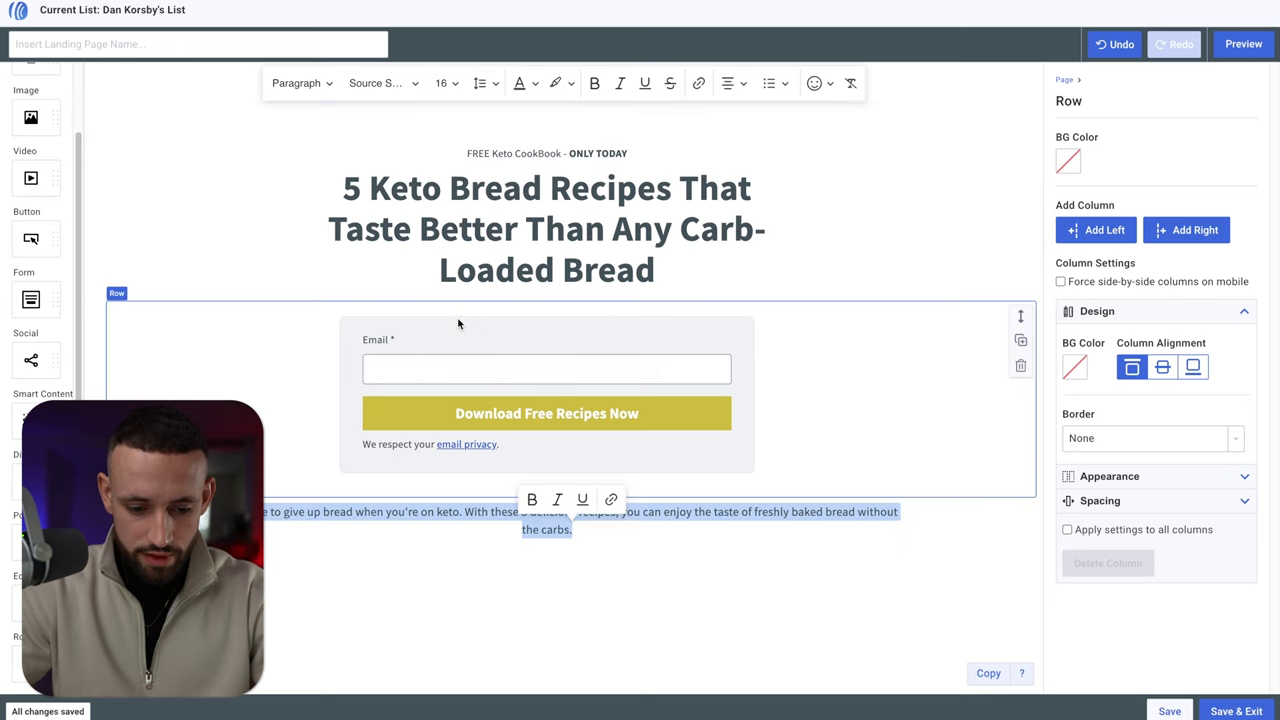
click(670, 606)
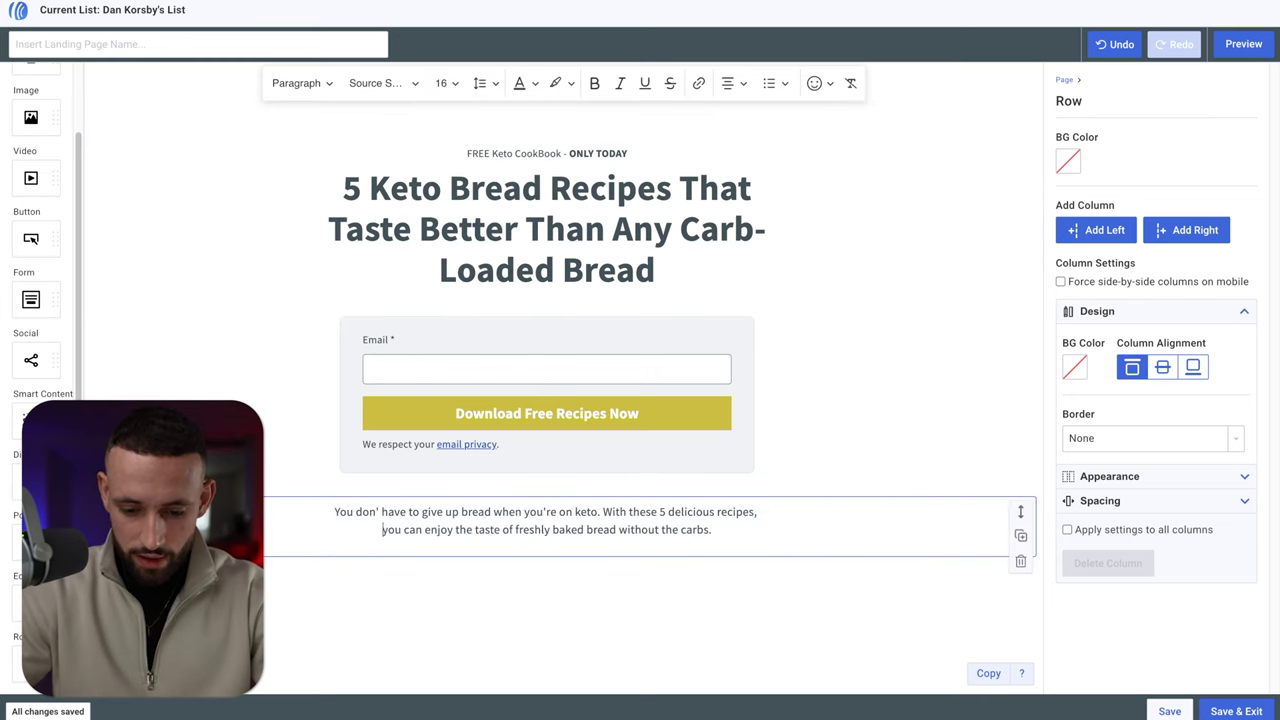
Step: Correct "don'" to "don't" and colour the whole text below the form black
triple_click(377, 512)
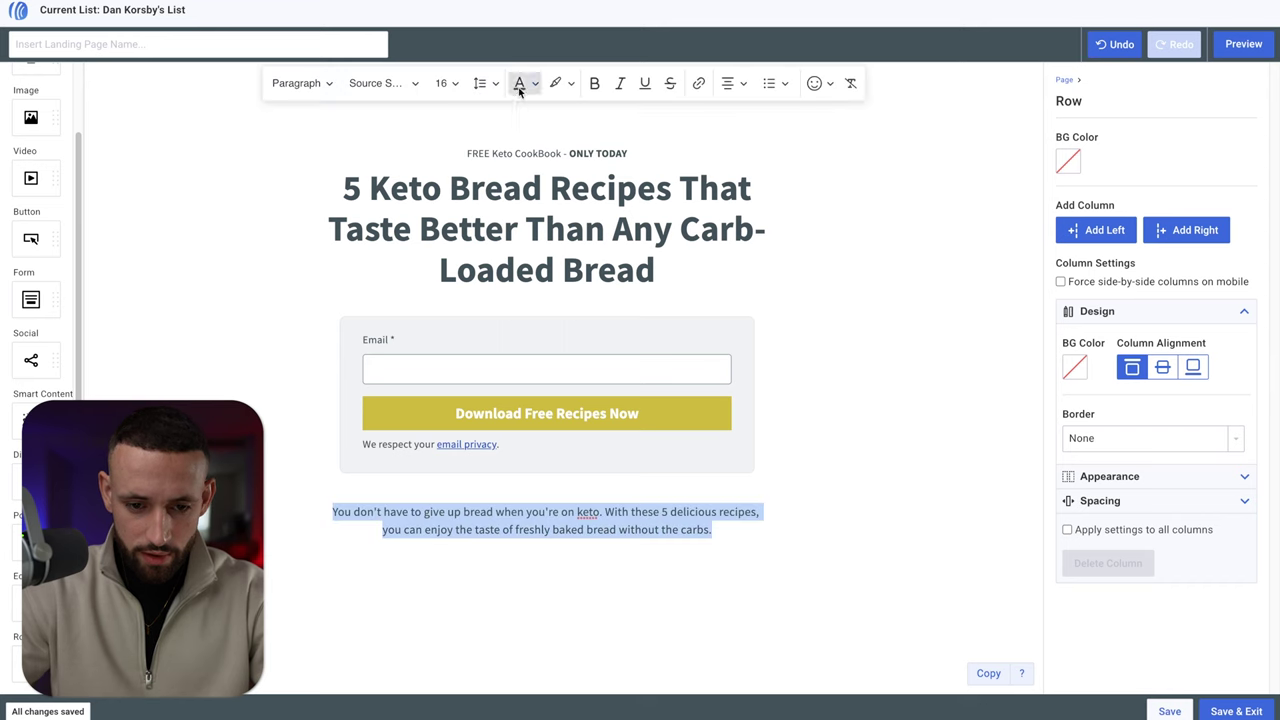
click(519, 83)
click(663, 299)
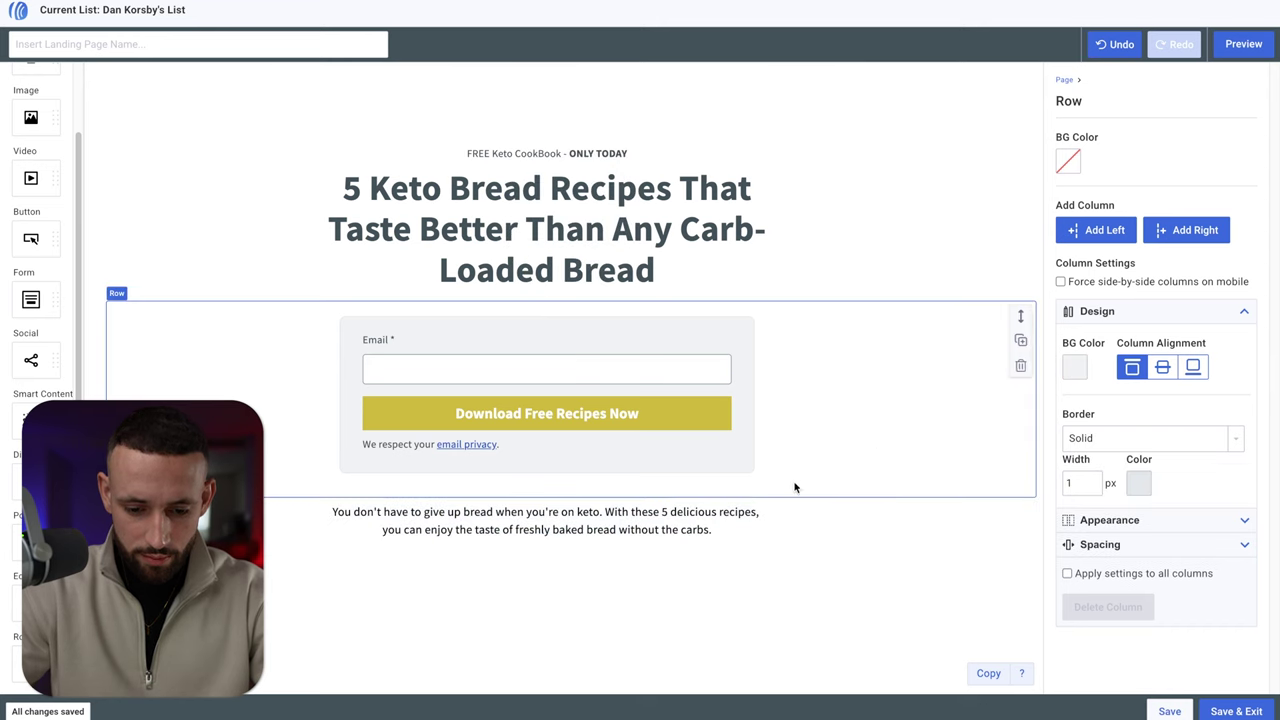
Step: Capitalize "keto" as "Keto" in the text below the form
click(583, 512)
key(BackSpace)
text(K)
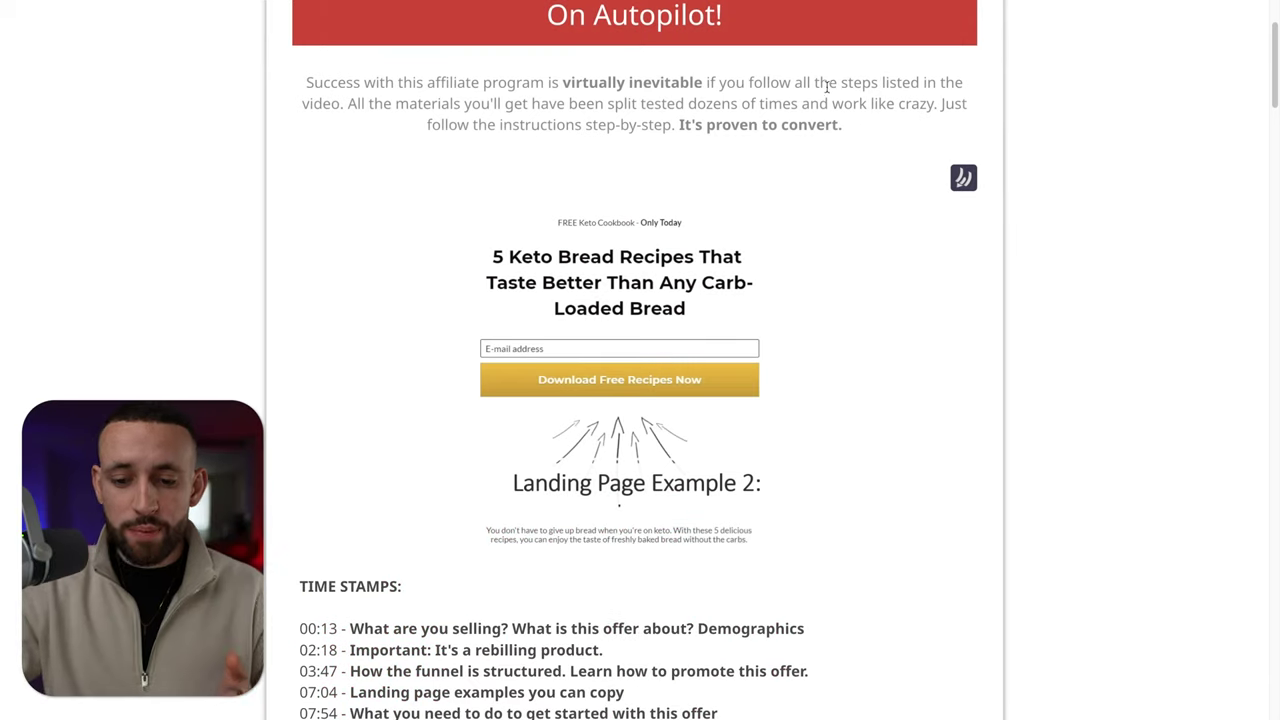
Step: Review the affiliate portal's Landing Page Example 2 and its introduction, highlighting "It's proven to convert."
drag(855, 126, 679, 125)
click(1045, 173)
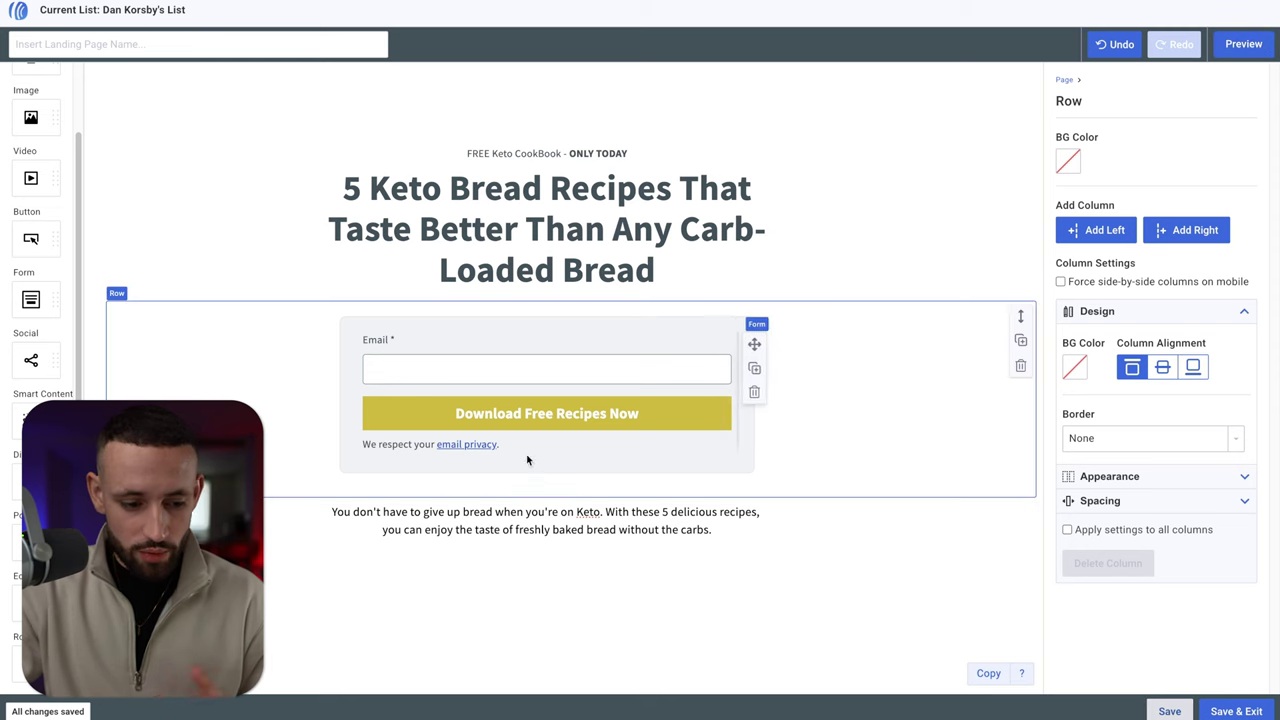
Step: Save and exit the editor, reopen the untitled landing page, and name it "Keto Recipes Digital Page"
click(1237, 711)
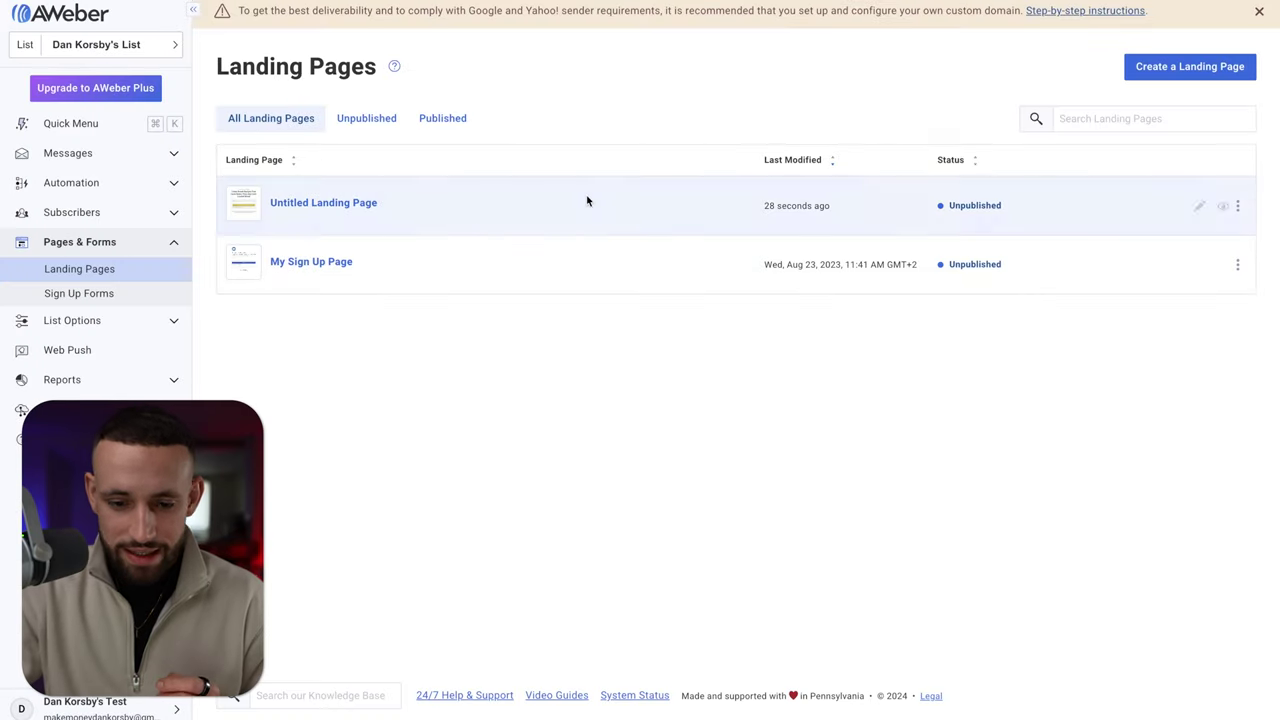
click(331, 205)
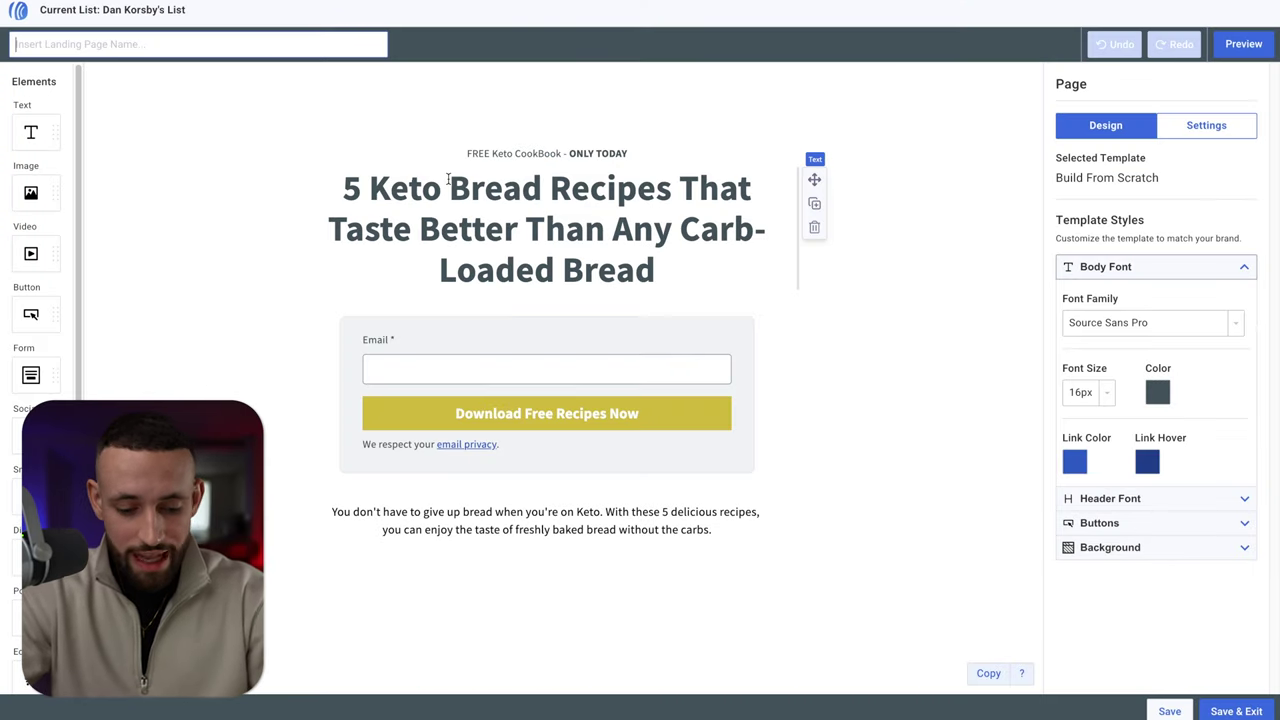
text(Keto Recipes Digital Page)
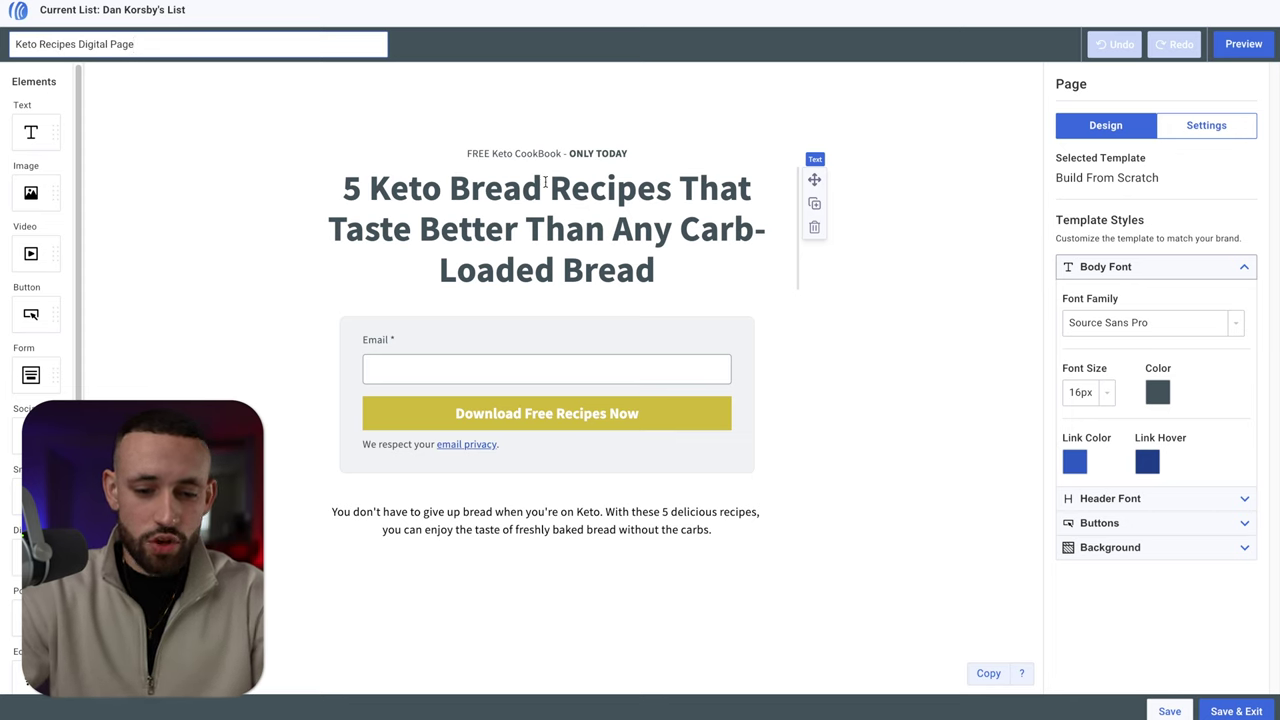
Step: Open the page's URL settings and highlight the landing page preview URL
click(1210, 128)
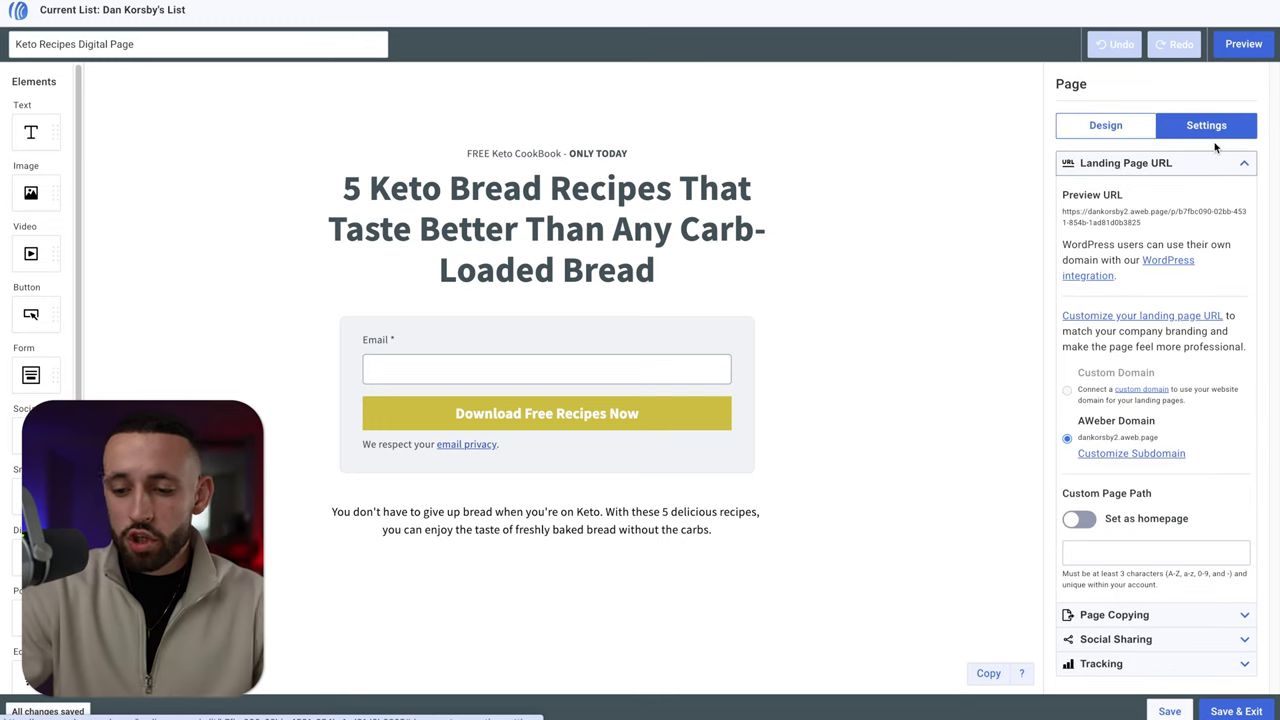
drag(1142, 224, 1064, 214)
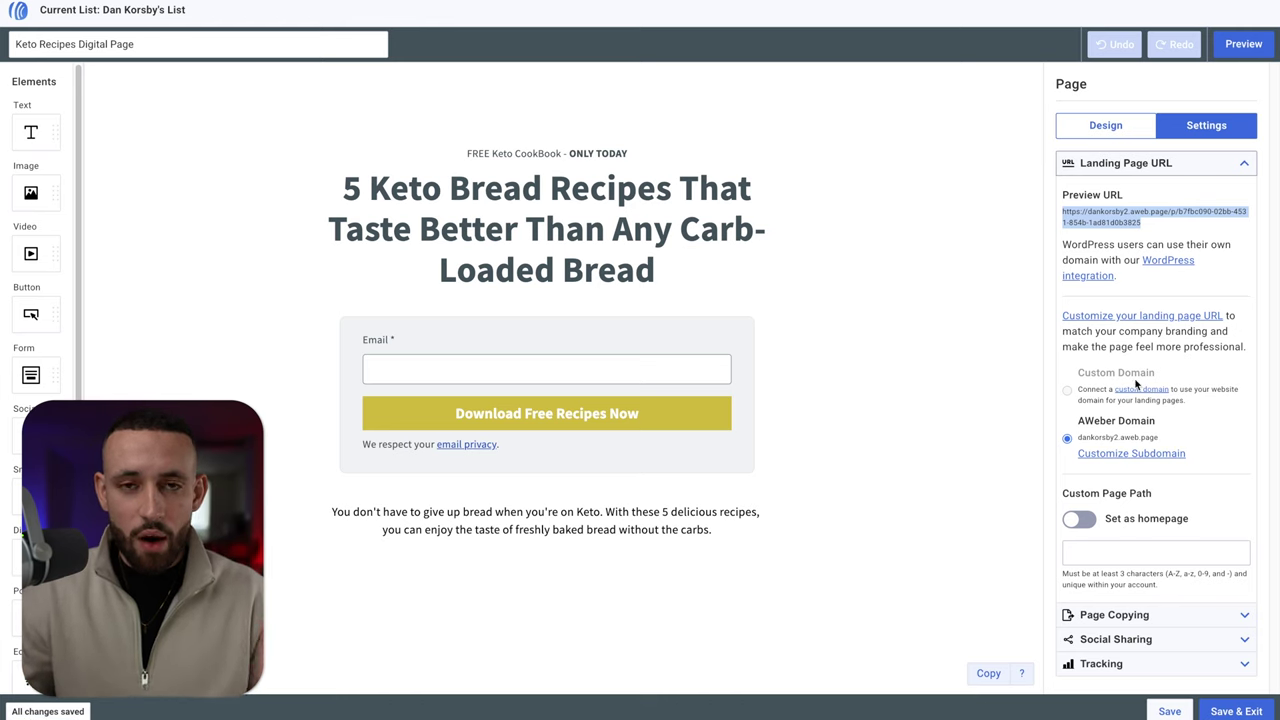
Step: Switch to Namecheap and search for the domain name "ketorecipesfromdan"
key(ctrl+t)
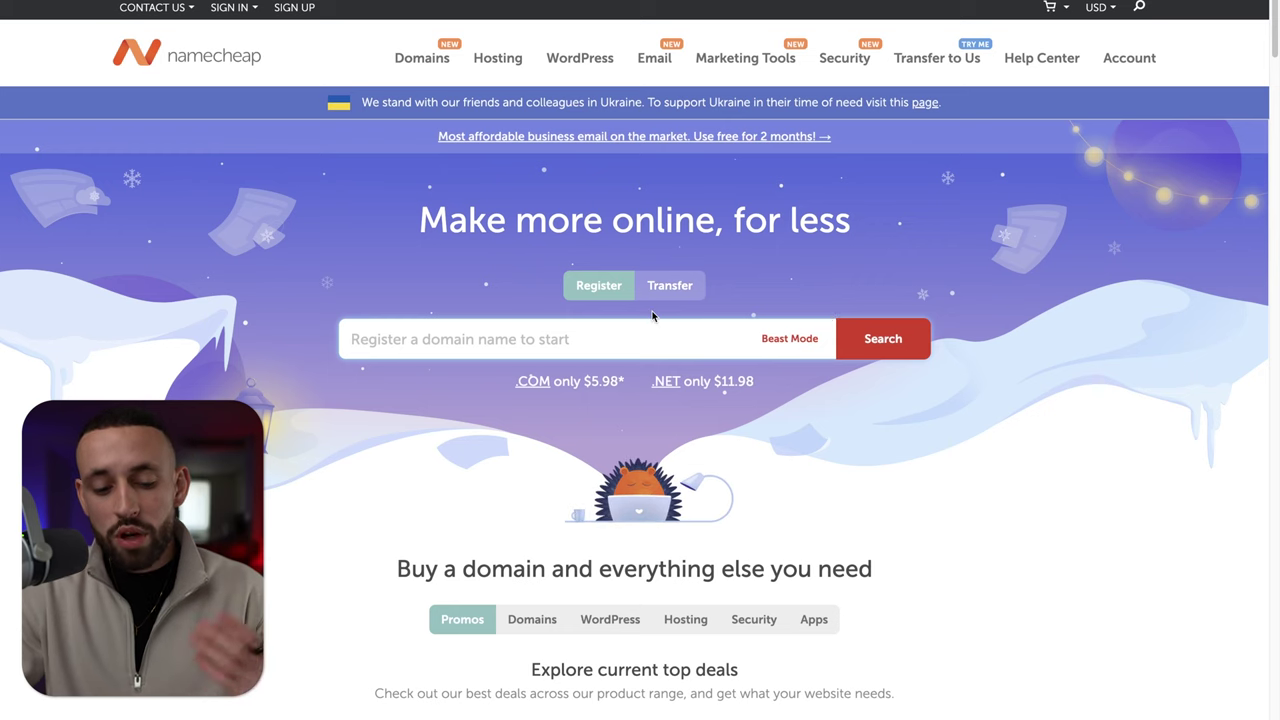
text(ketorecipesfromdan)
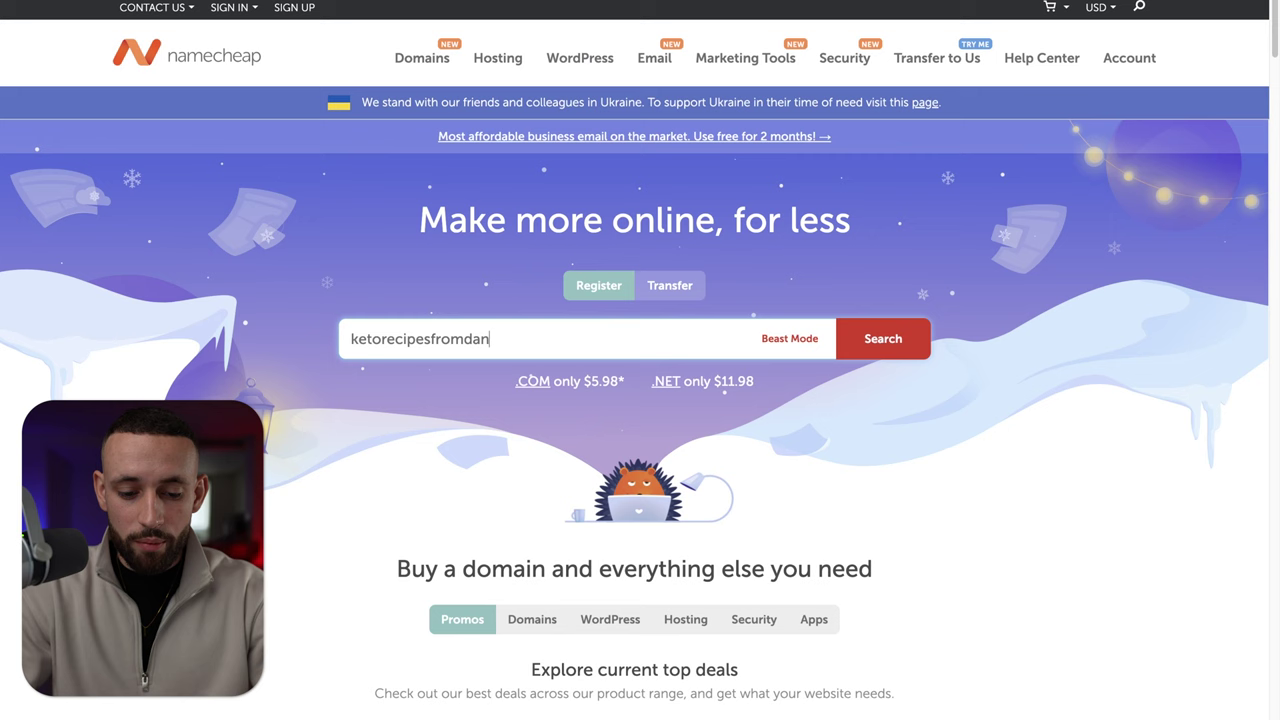
click(882, 339)
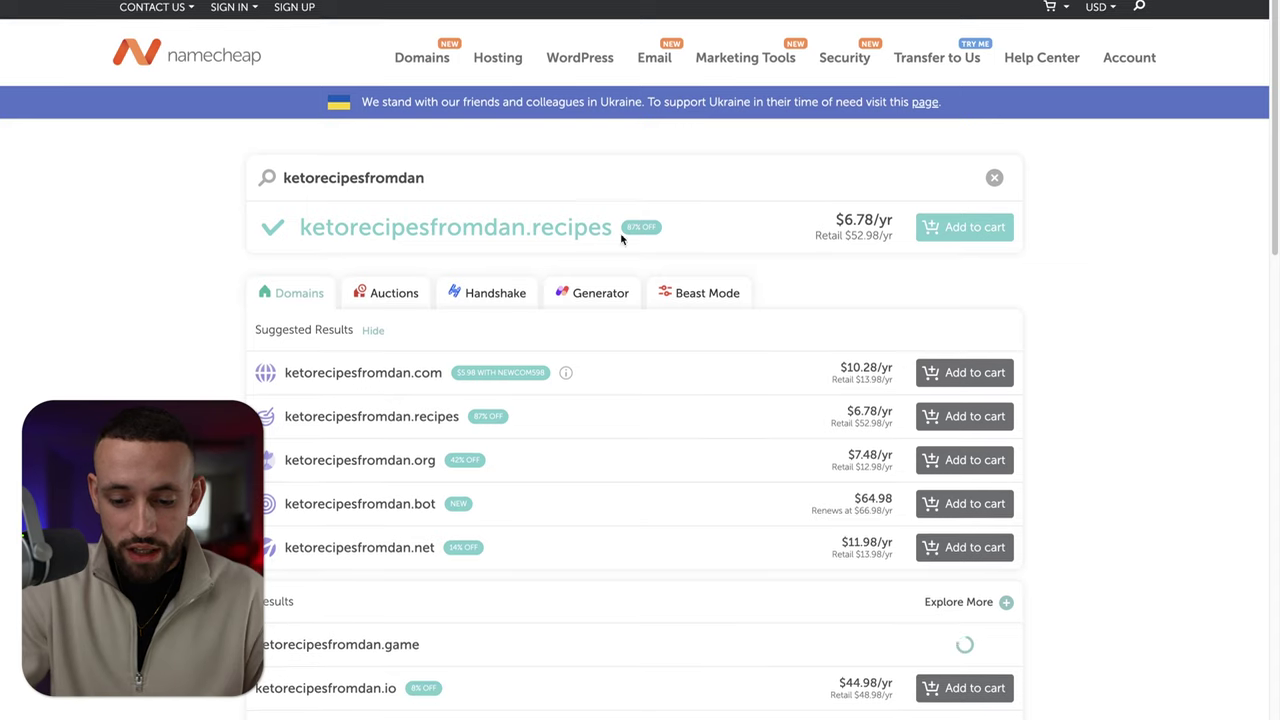
Step: Examine the suggested domain extensions and their prices, highlighting the yearly price of the .com domain
scroll(596, 115, down, 2)
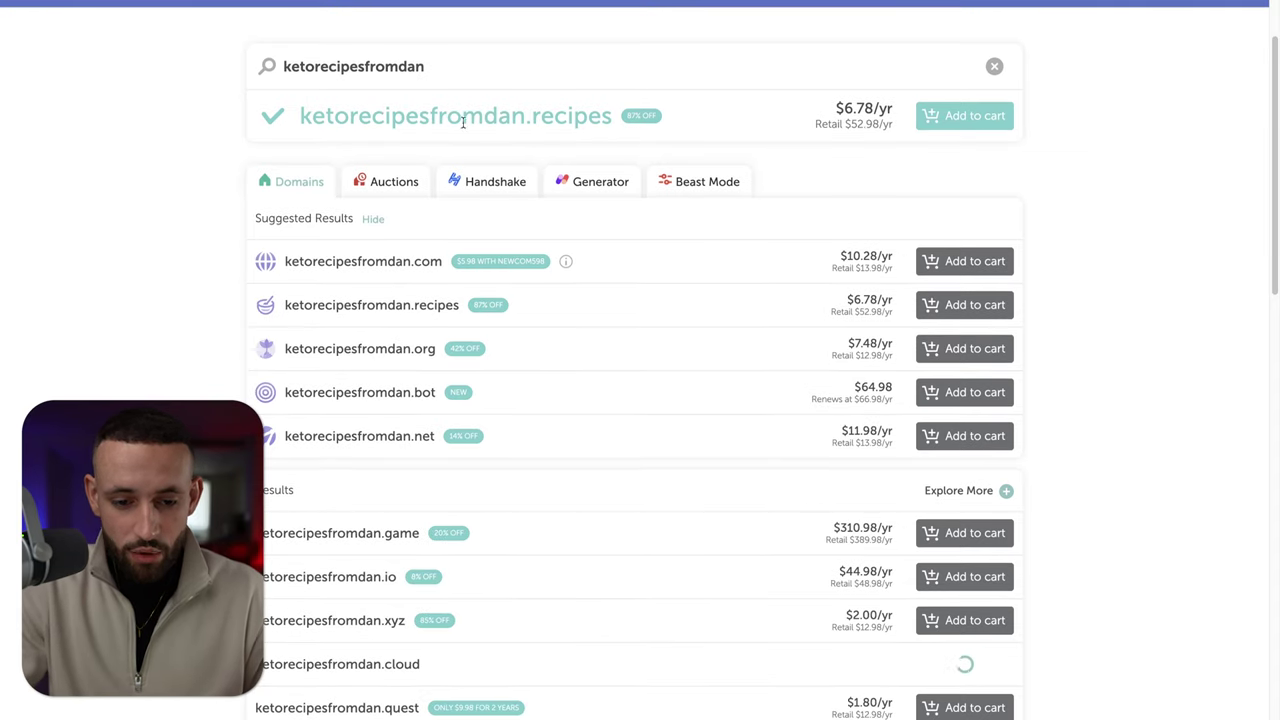
scroll(629, 143, down, 6)
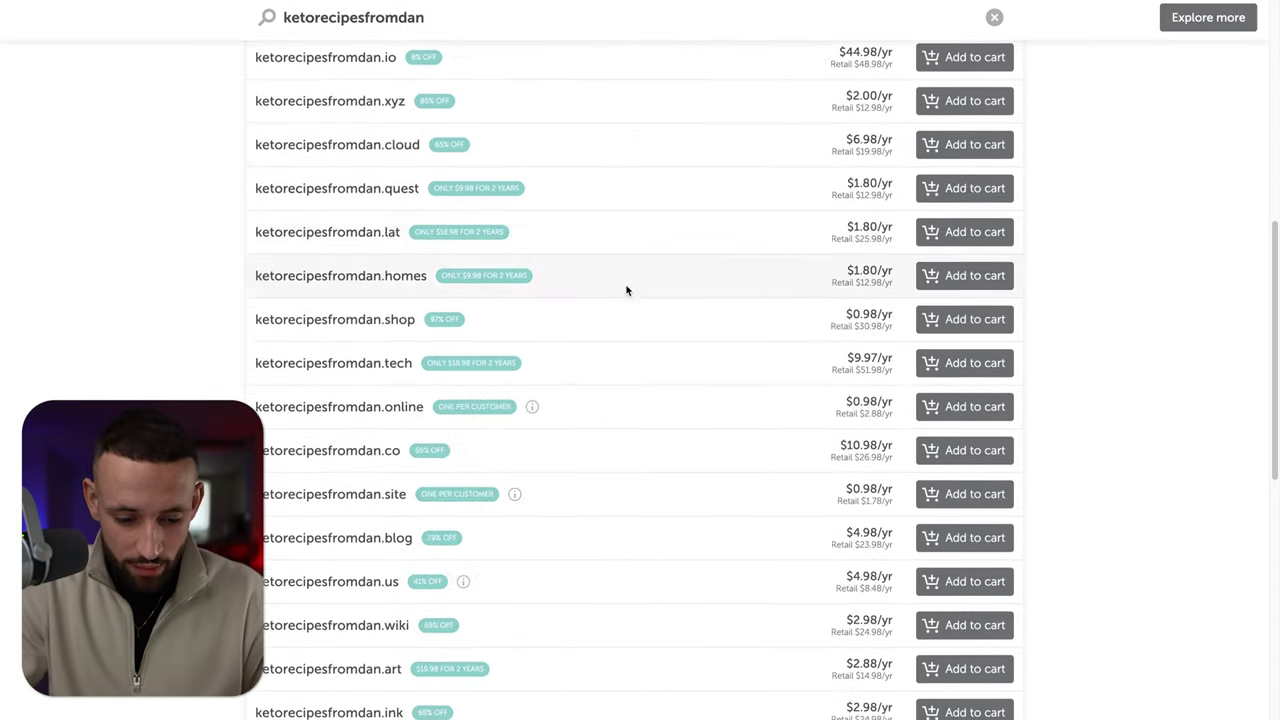
scroll(626, 290, down, 6)
scroll(571, 431, up, 12)
scroll(480, 394, up, 1)
drag(805, 237, 896, 236)
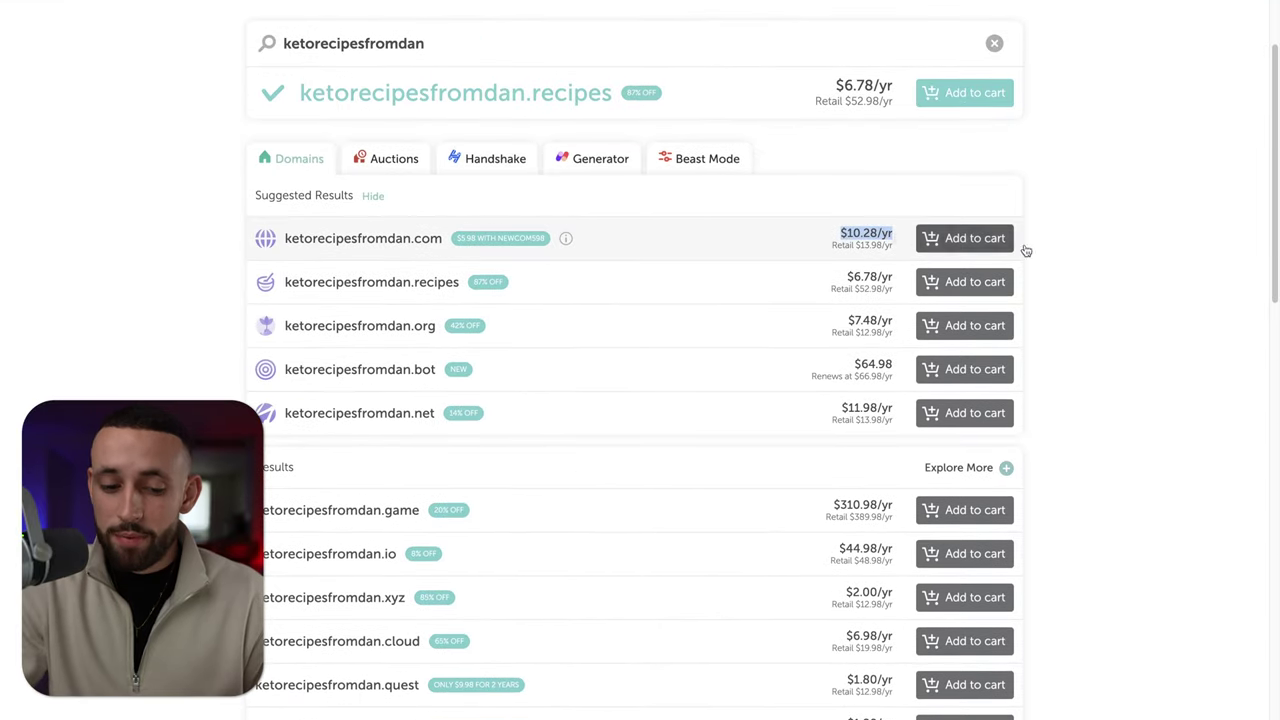
click(1115, 227)
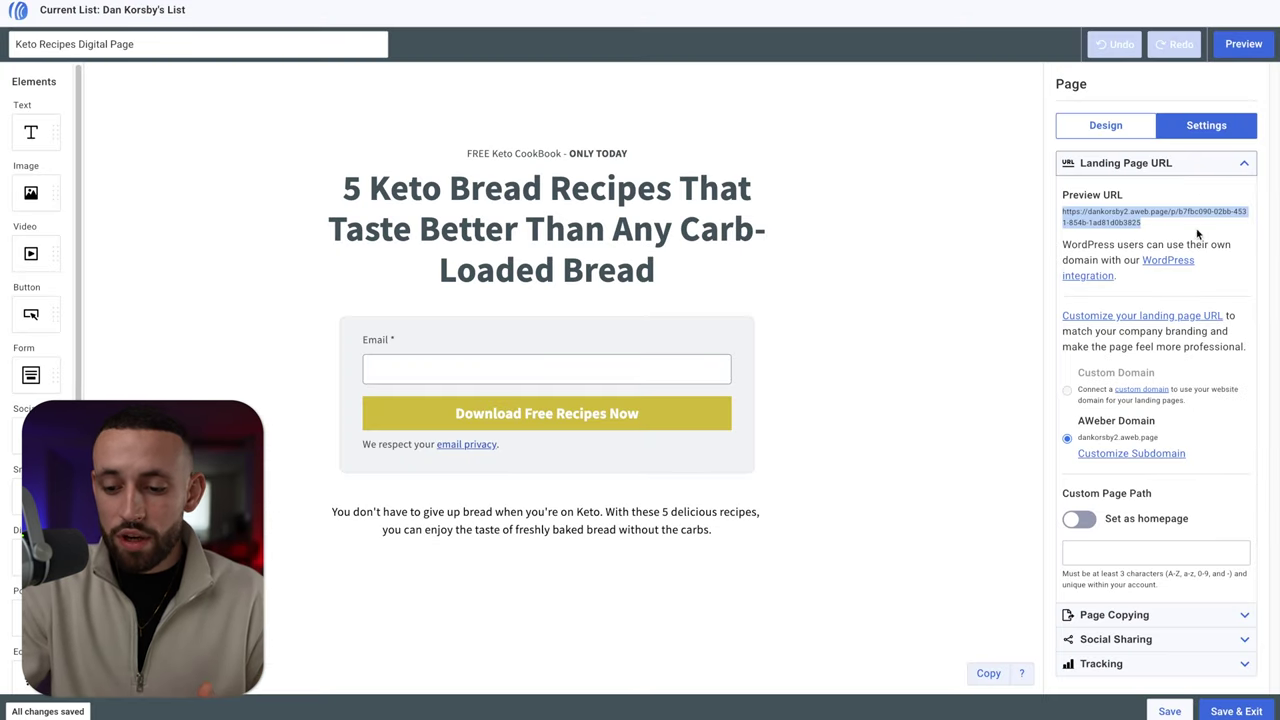
Step: Search Google in a new tab for "aweber namecheap domain"
key(ctrl+t)
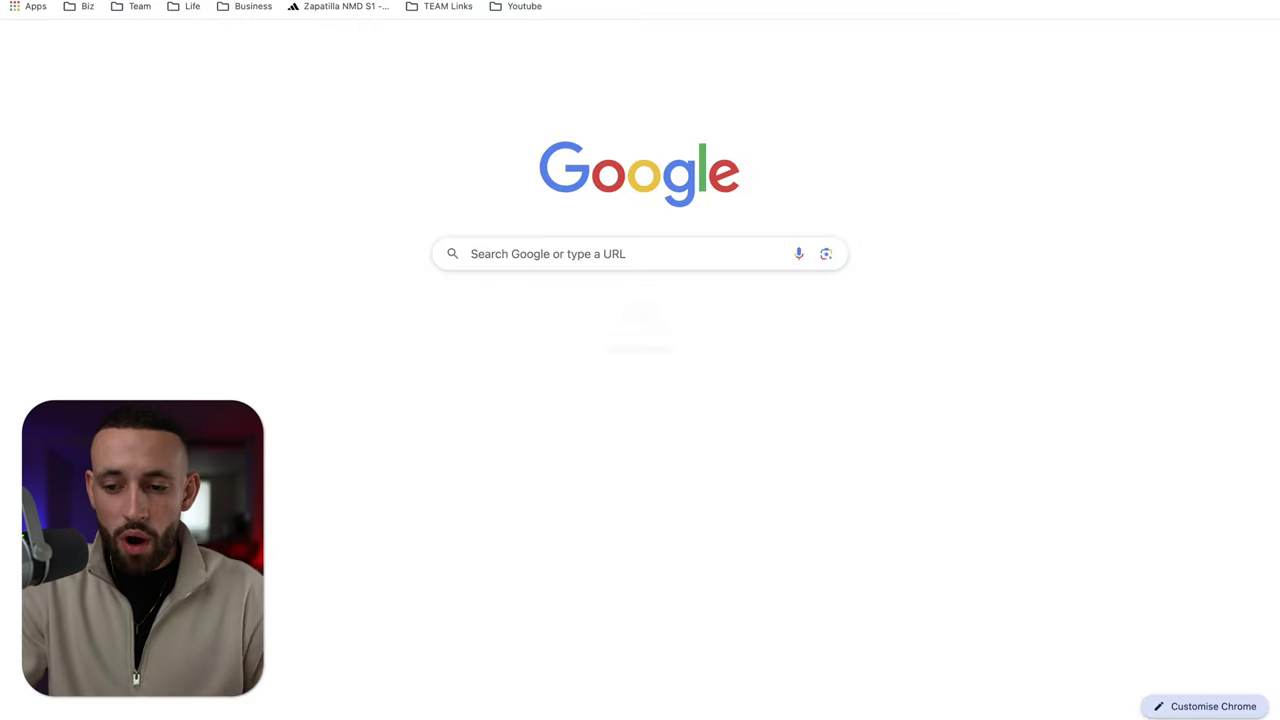
text(aweber namecheap domain)
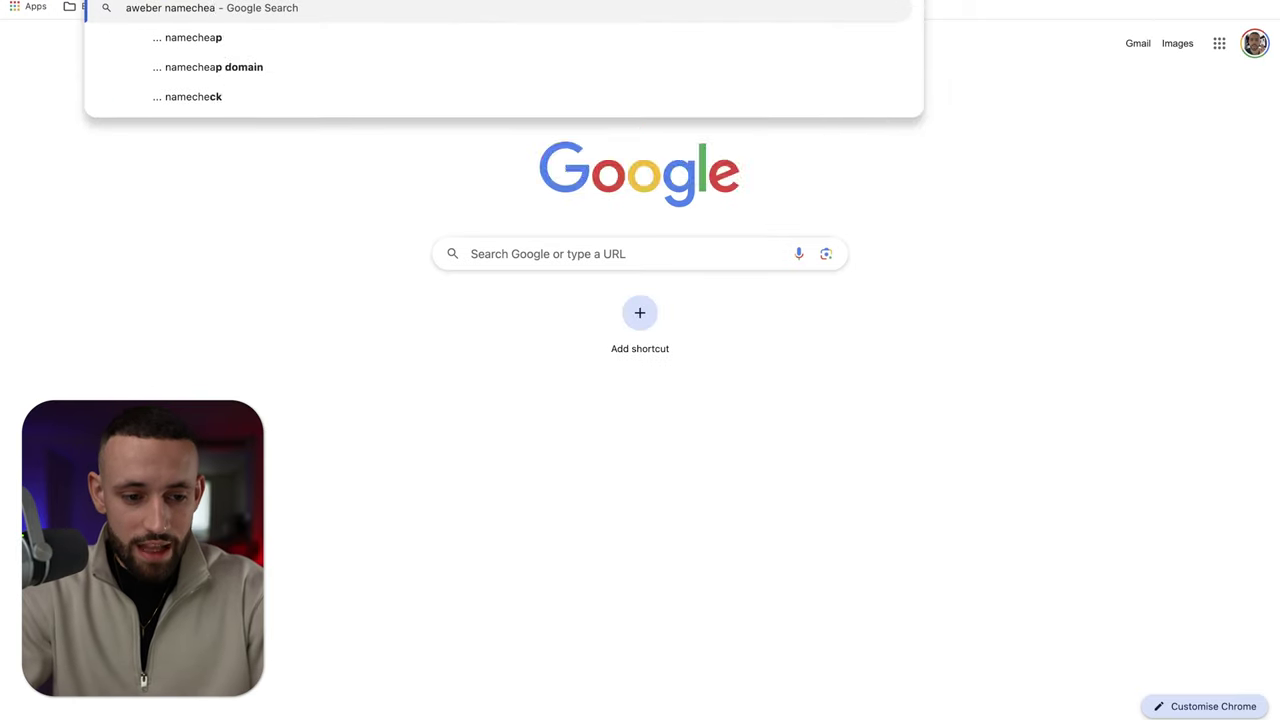
key(Return)
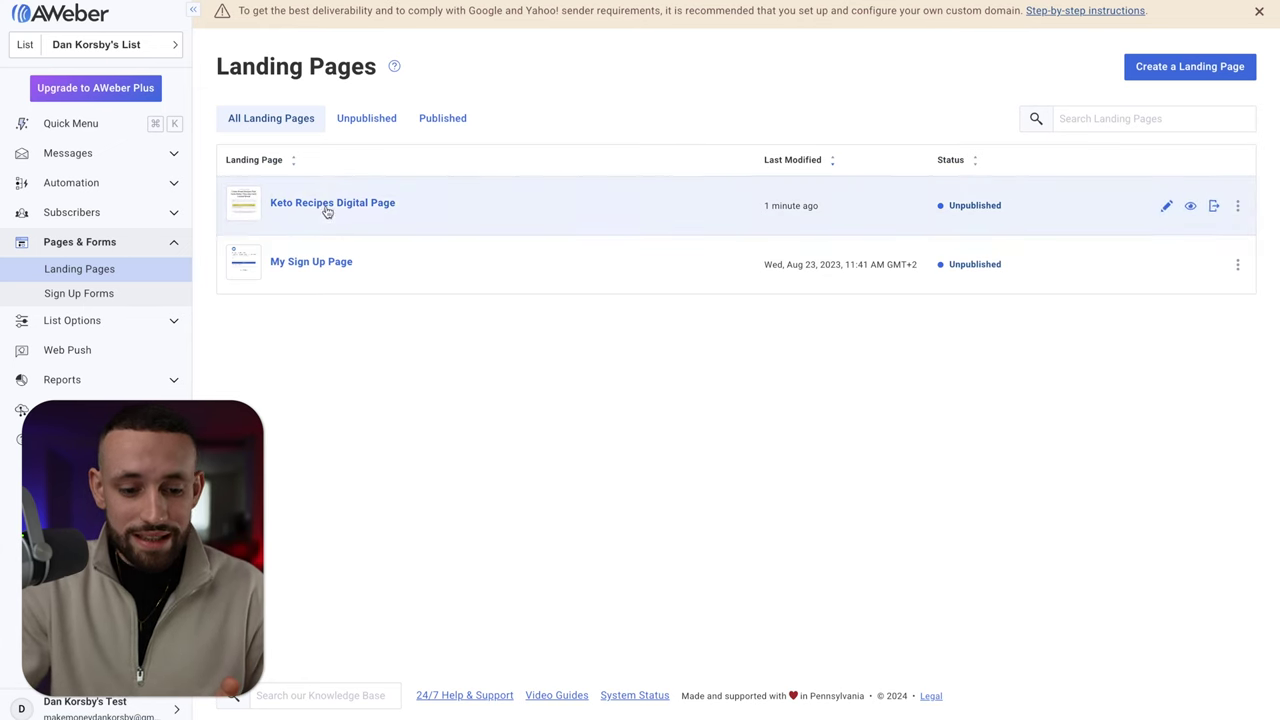
Step: Publish the "Keto Recipes Digital Page" landing page and open its live page URL in a new tab
click(1214, 206)
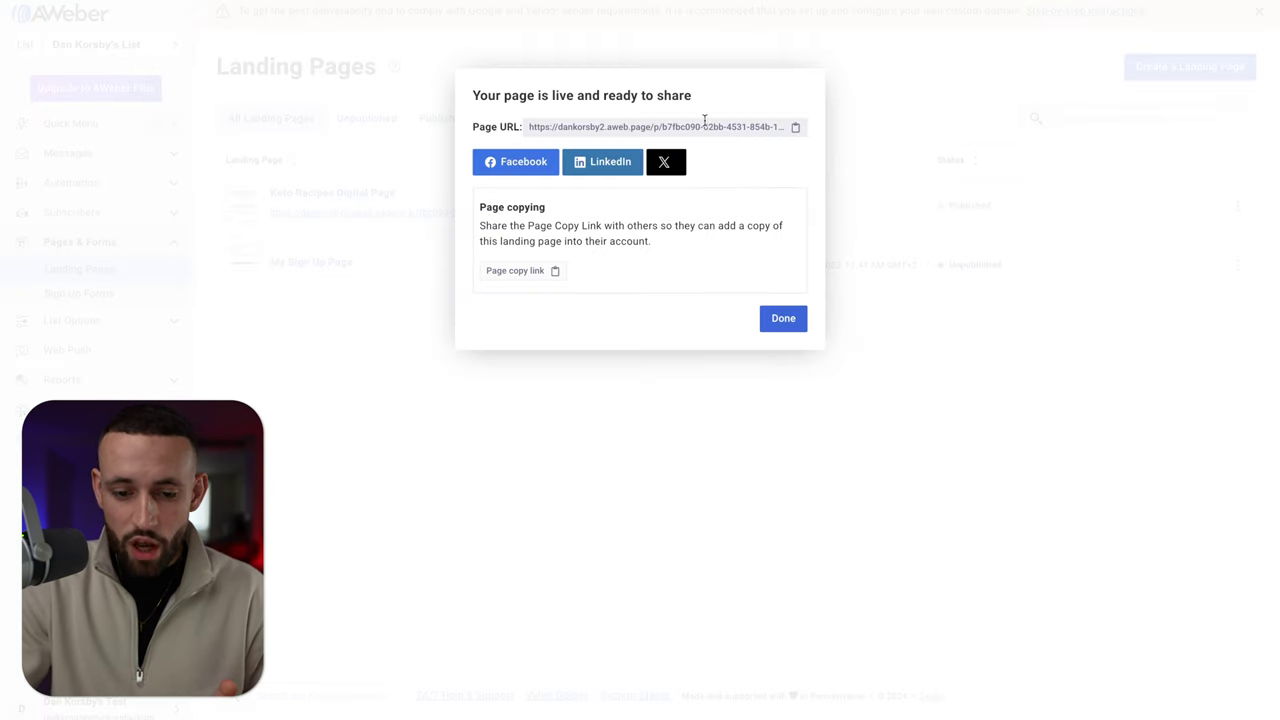
key(ctrl+t)
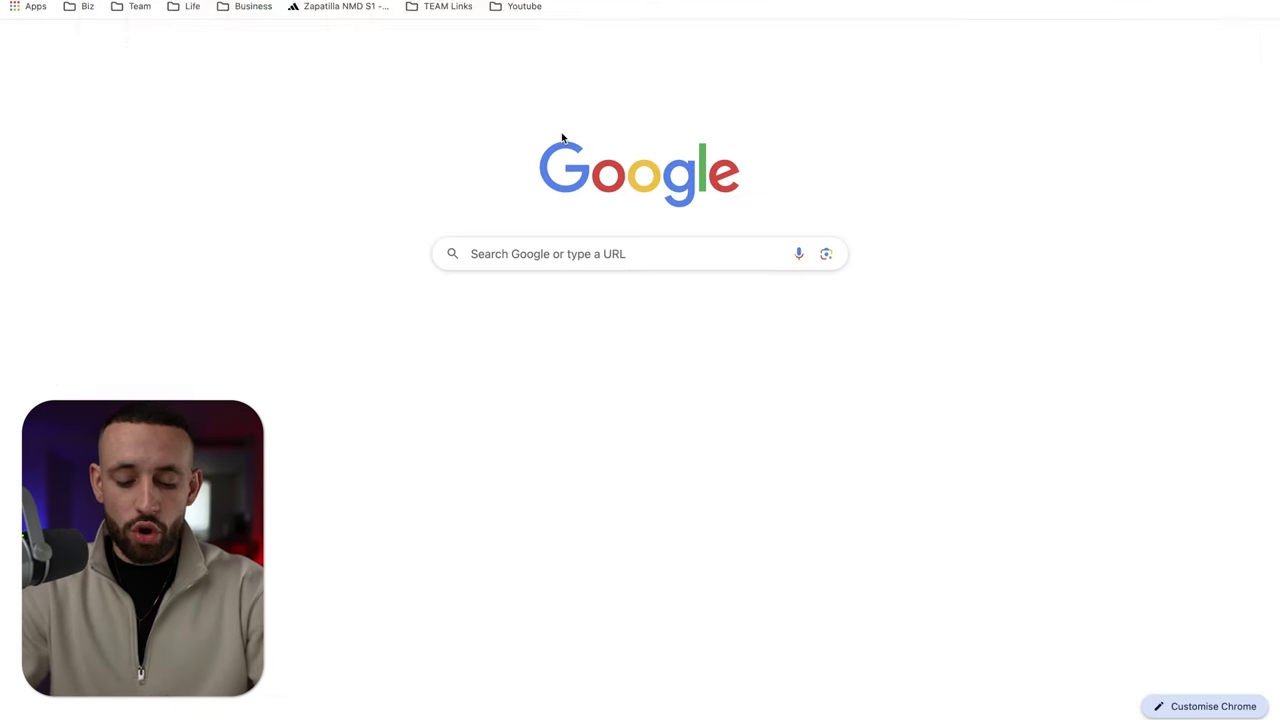
key(ctrl+v)
key(Return)
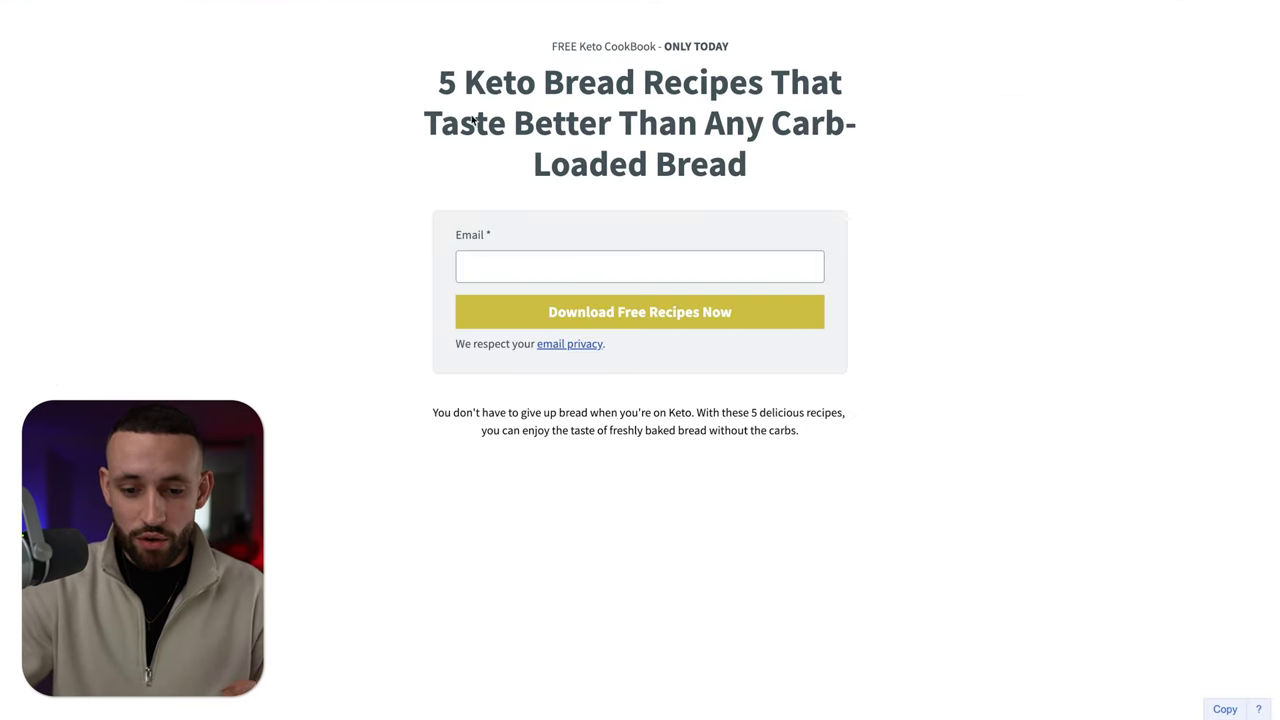
double_click(497, 236)
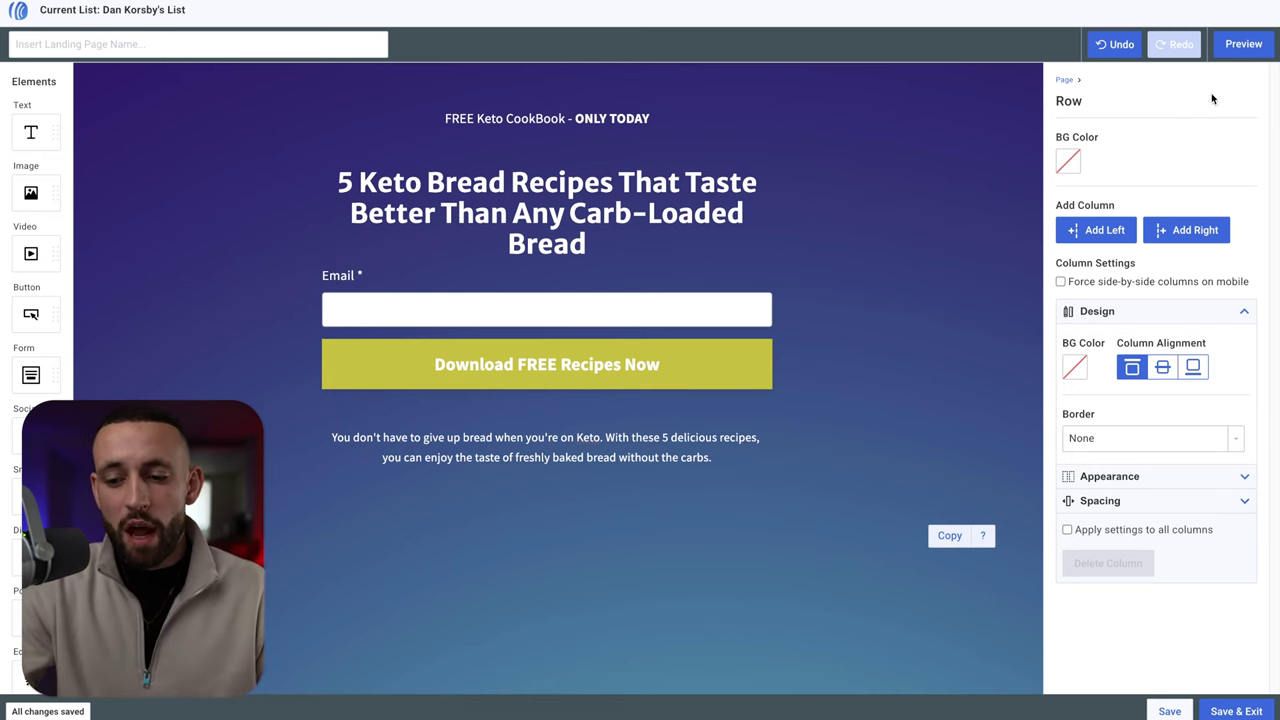
Step: Preview the purple-blue keto landing page and check how it looks in the mobile preview
click(1235, 50)
click(1072, 153)
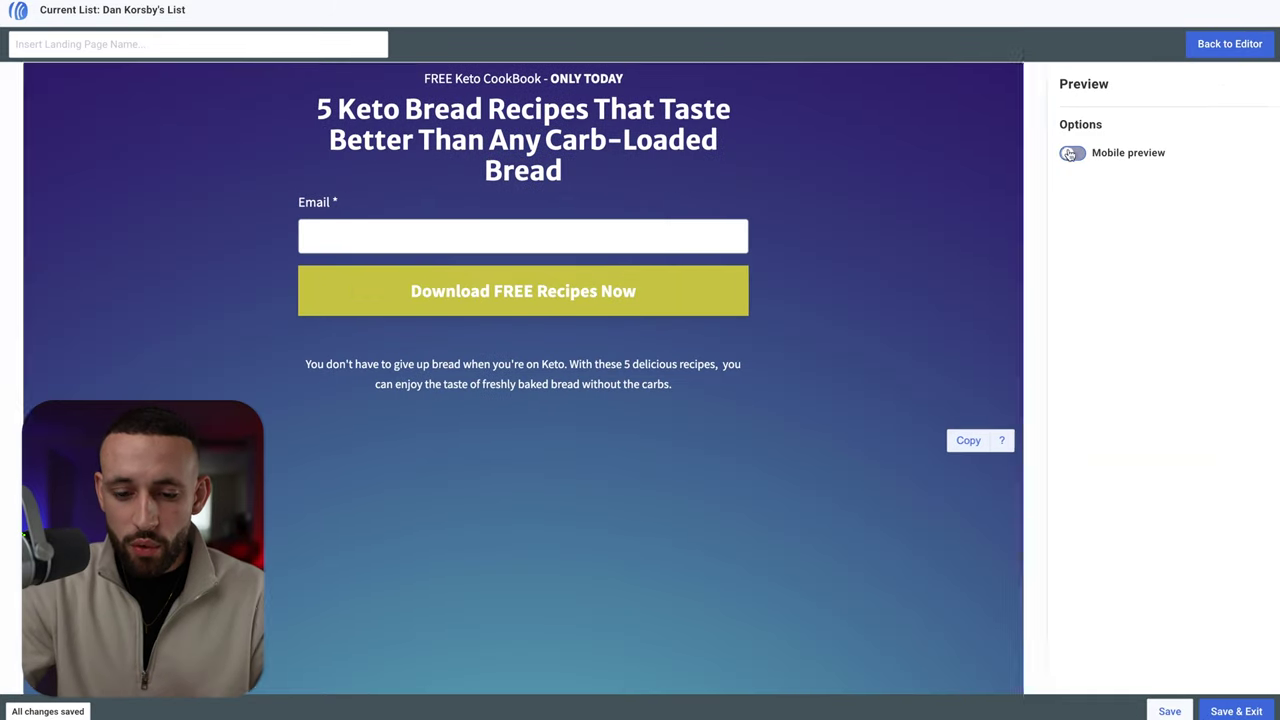
click(1072, 154)
scroll(616, 208, down, 1)
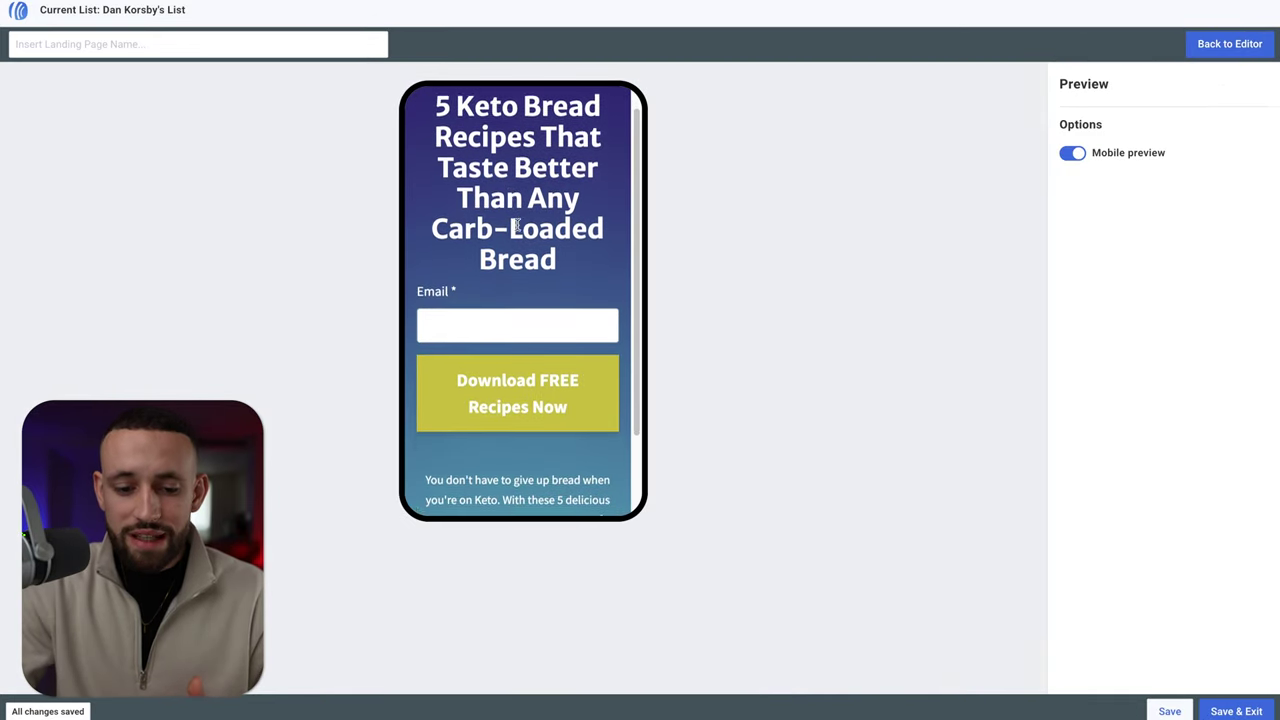
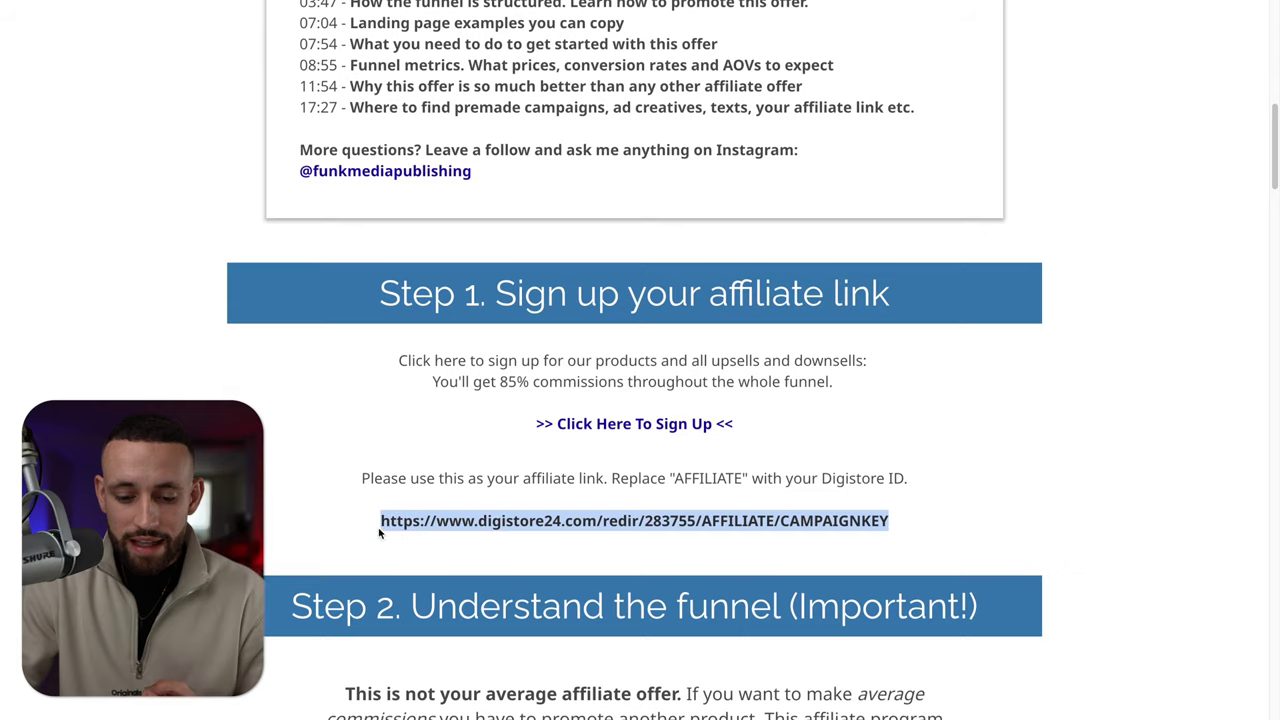
text(https://www.digistore24.com/redir/283755/AFFILIATE/CAMPAIGNKEY)
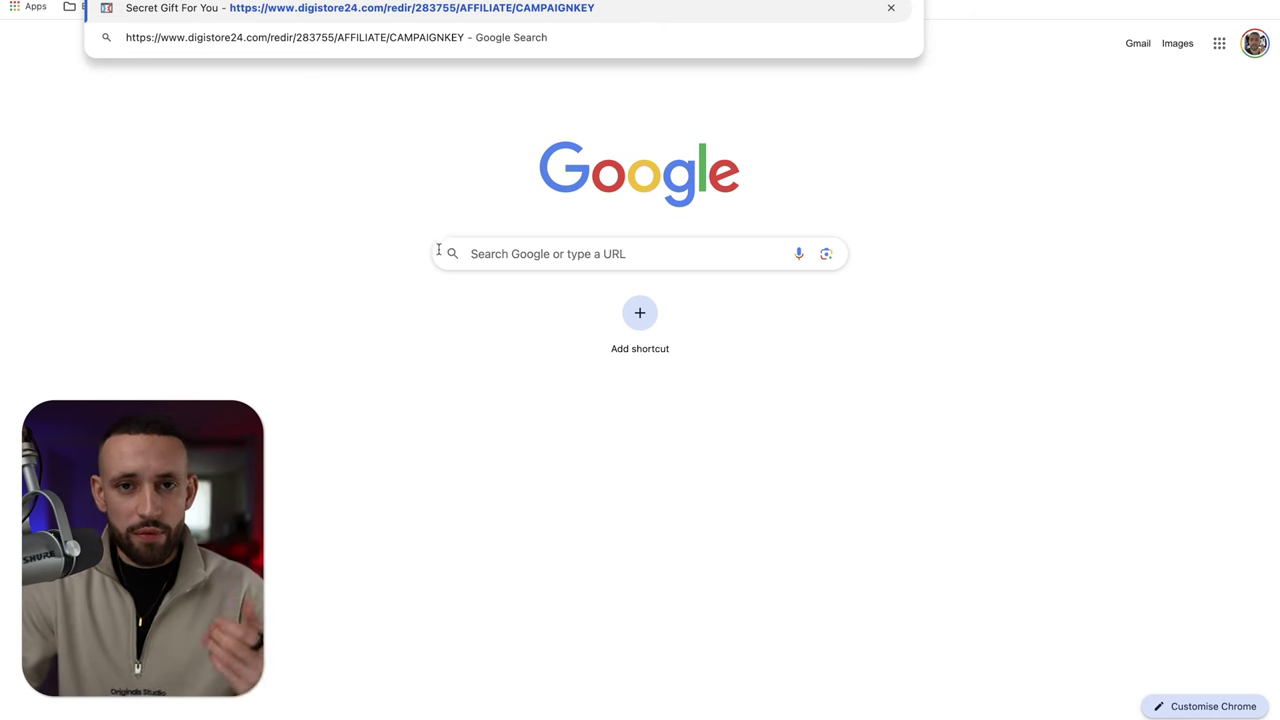
text(DanKorsby)
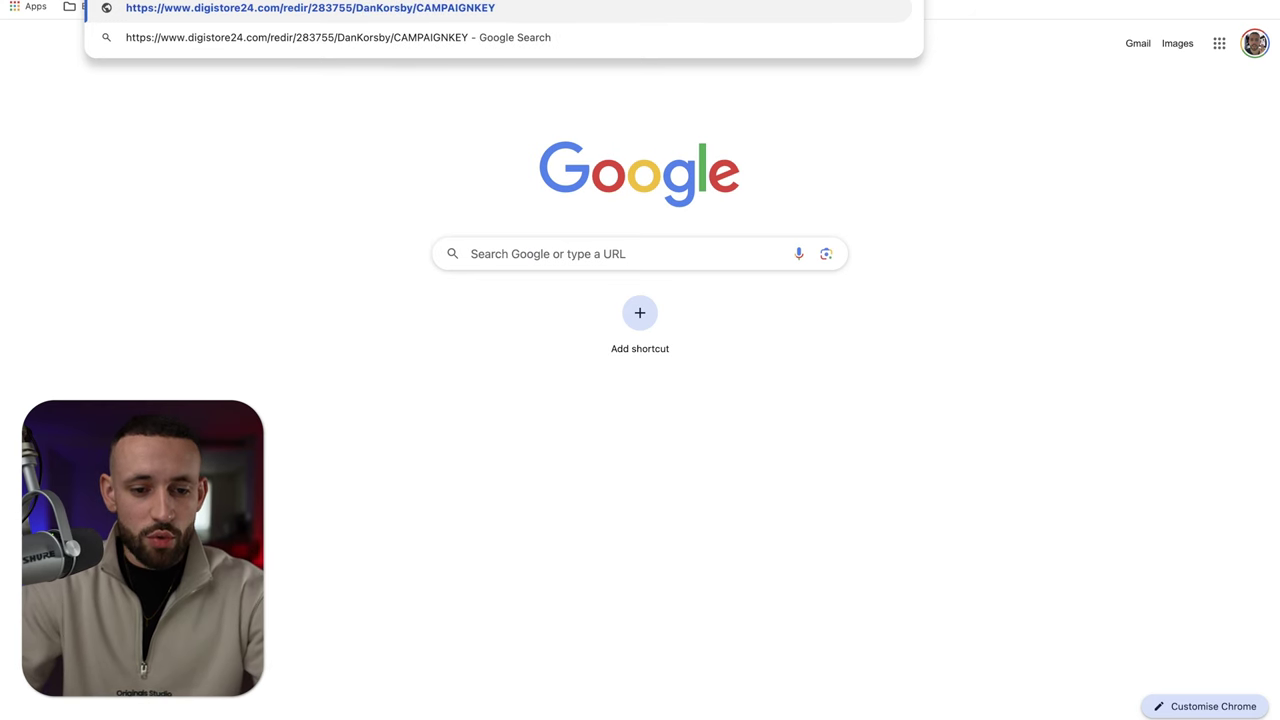
key(Return)
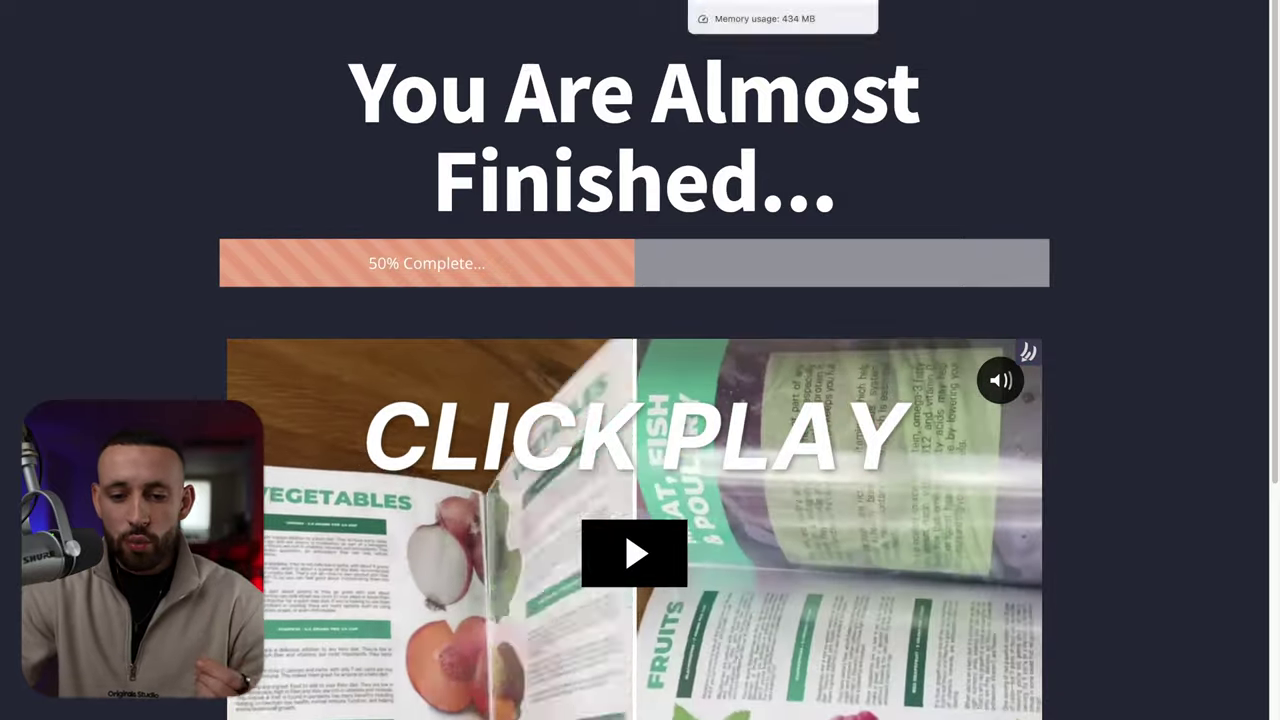
Step: In the purple-blue page's email form submission settings, set the Thank You Page to Custom URL with the Digistore24 affiliate redirect link
click(720, 2)
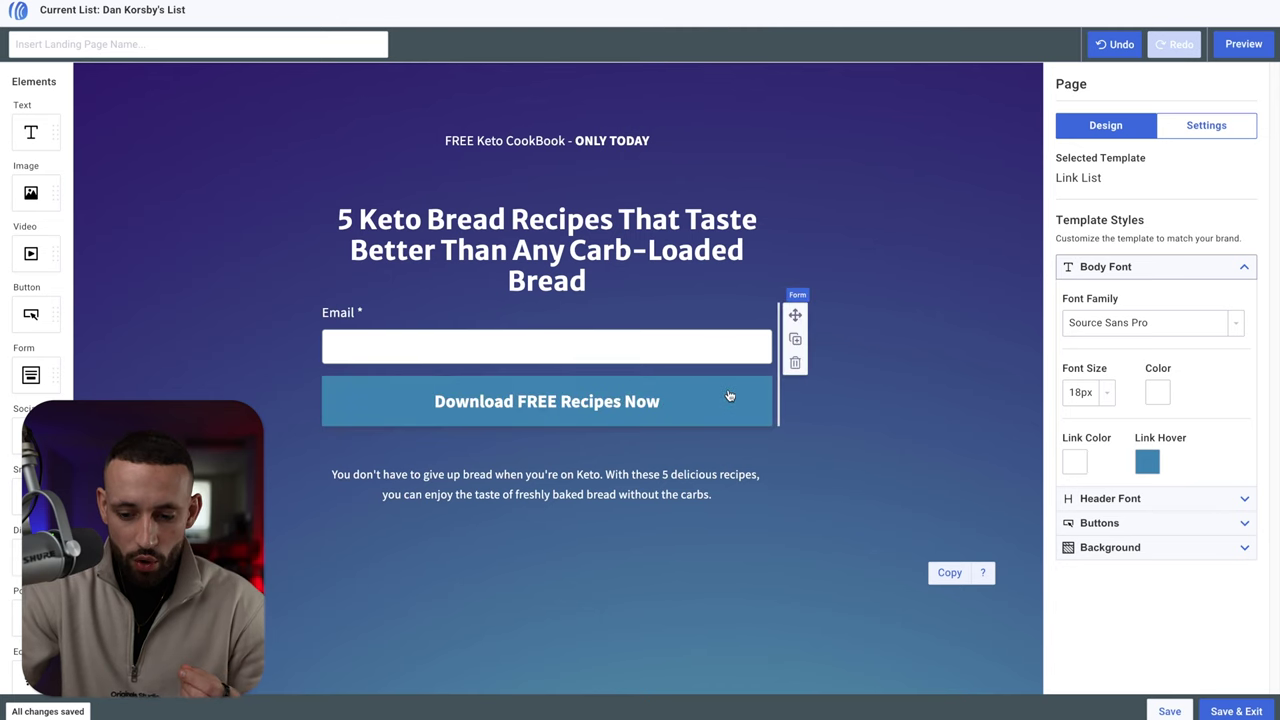
click(791, 313)
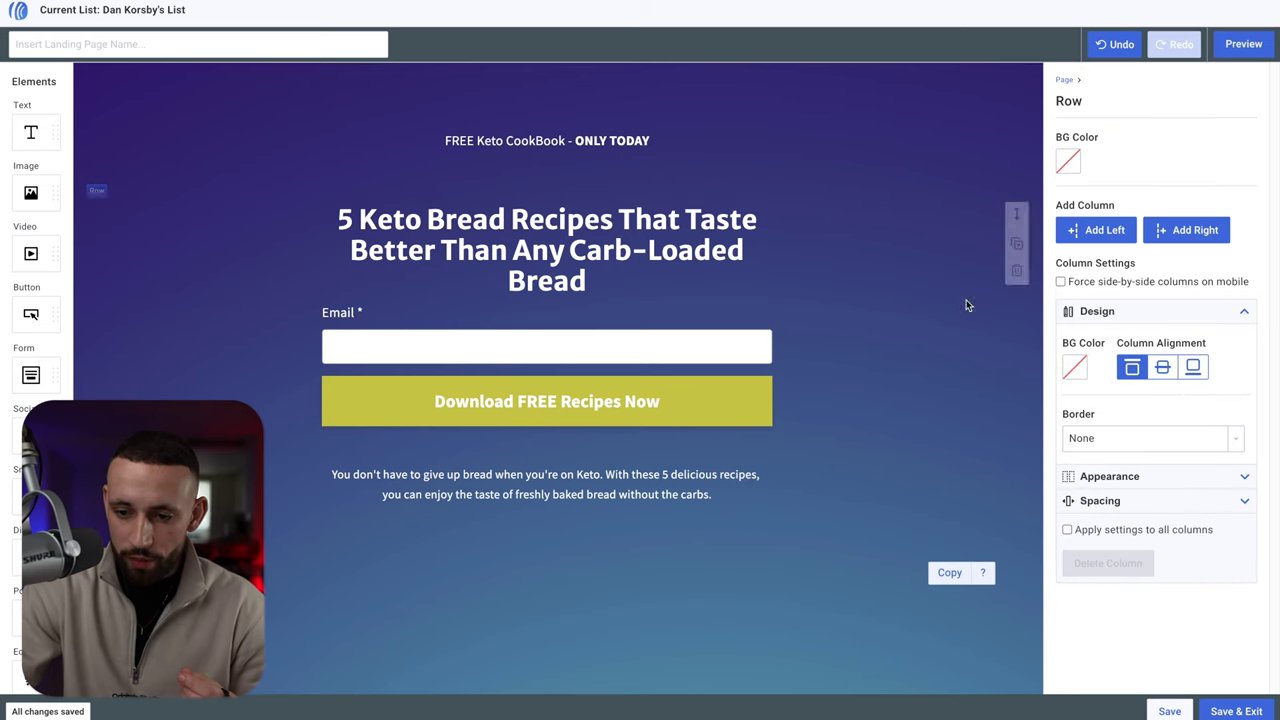
click(664, 330)
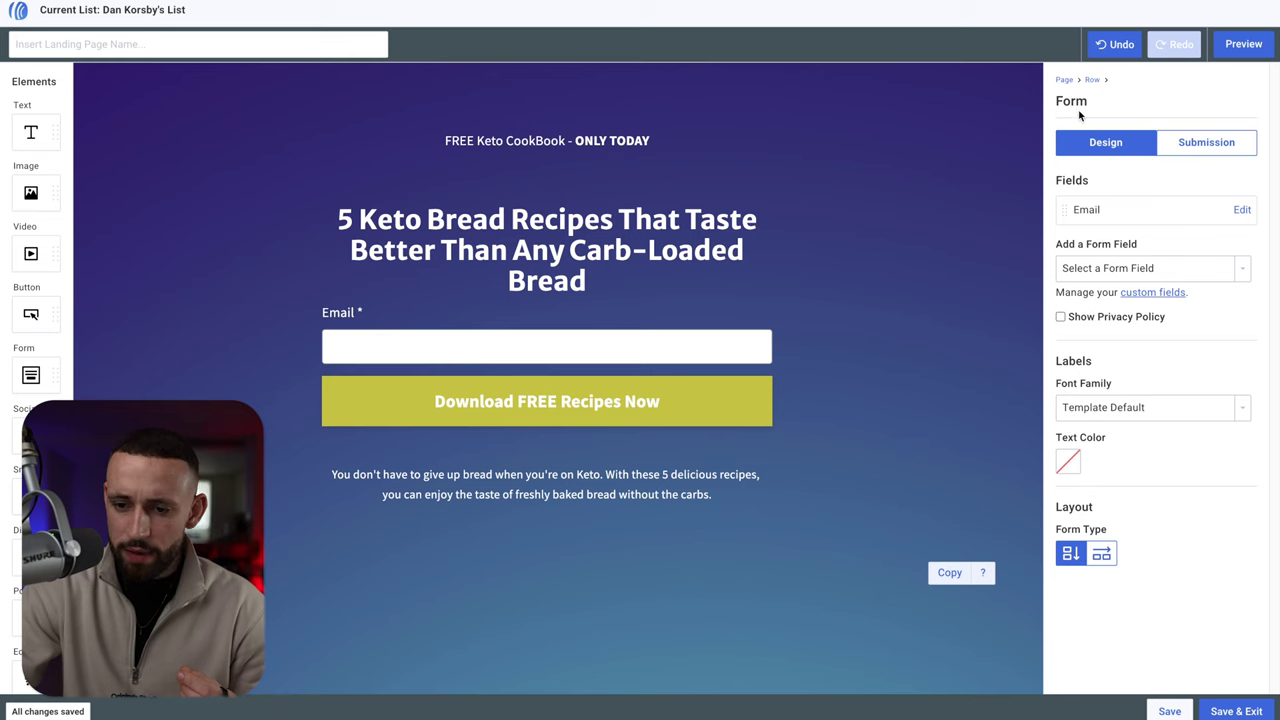
click(1213, 145)
click(1137, 228)
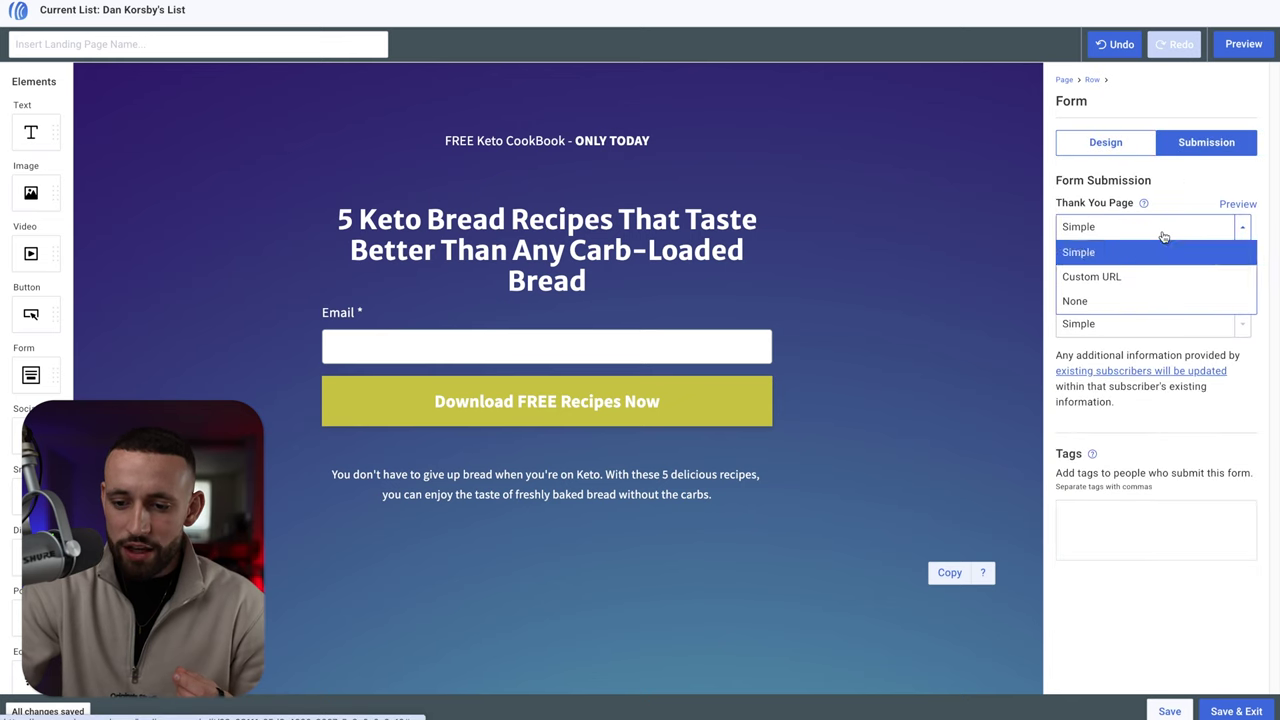
click(1104, 280)
key(ctrl+v)
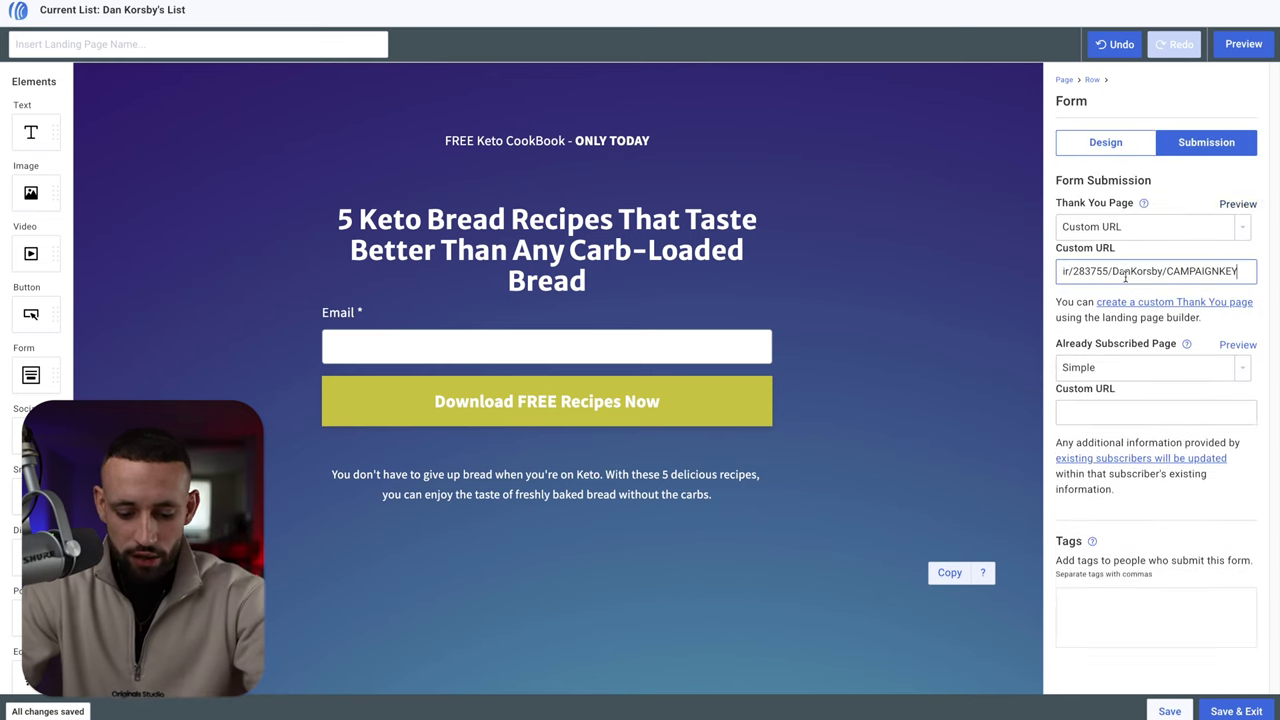
Step: Set the form's Already Subscribed Page to Custom URL with the same Digistore24 affiliate link and save the page
click(1117, 368)
click(1086, 417)
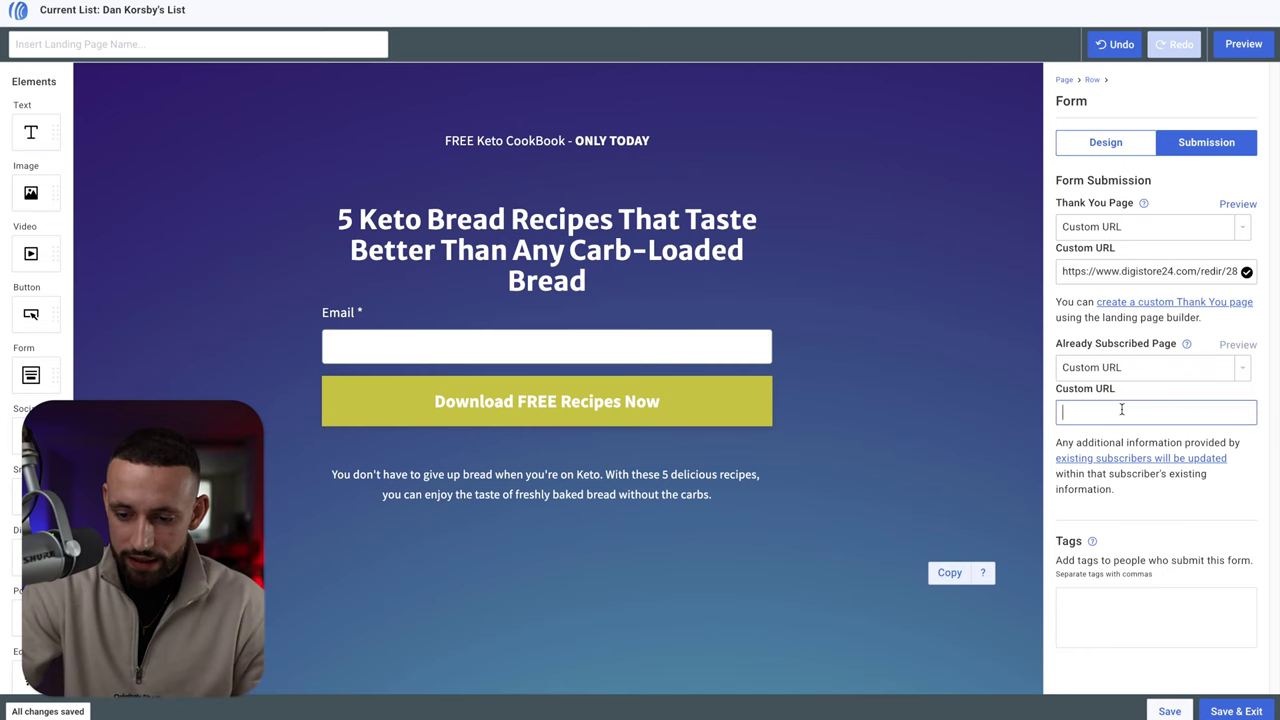
key(ctrl+v)
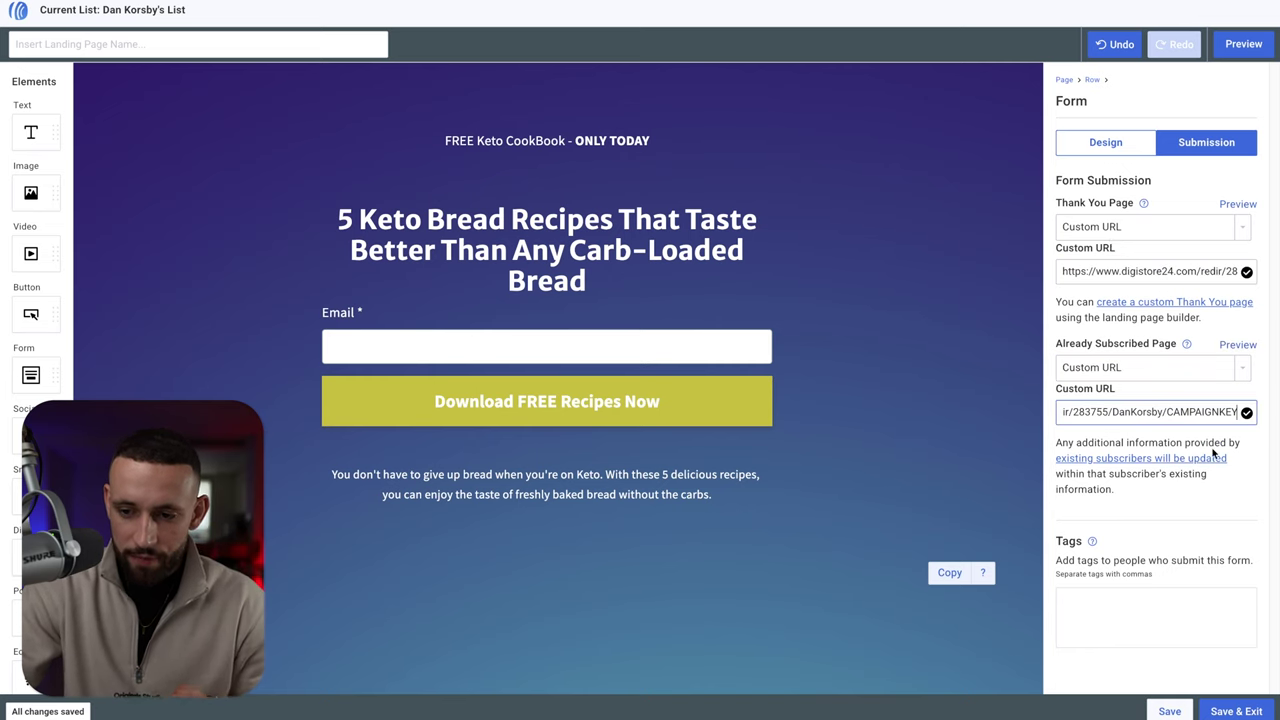
click(1169, 712)
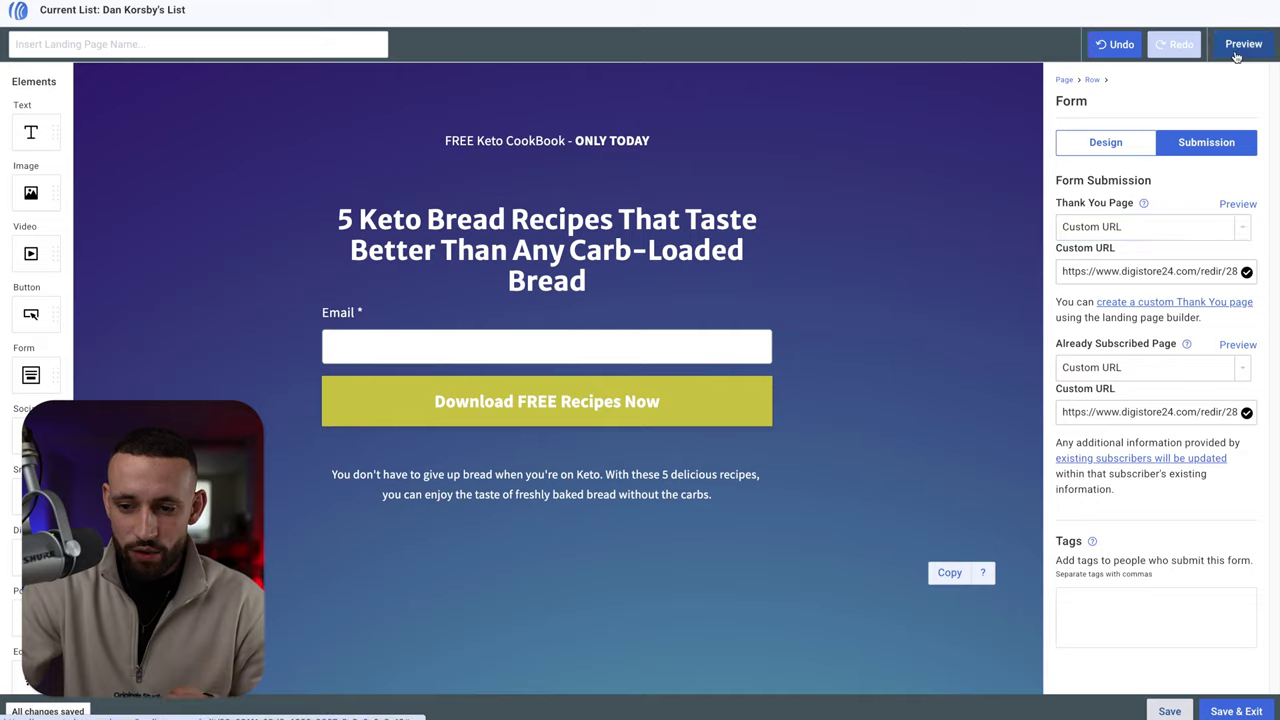
Step: Preview the purple-blue landing page and look through its mobile preview
click(1242, 44)
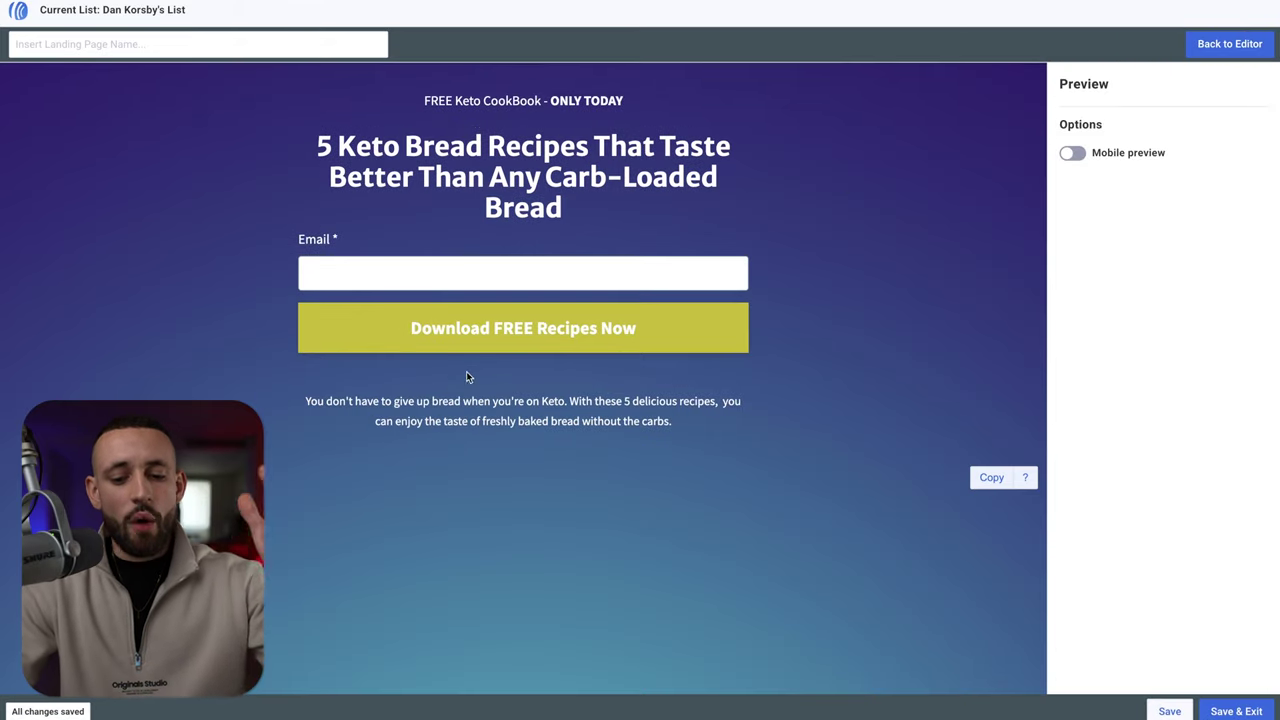
click(1073, 154)
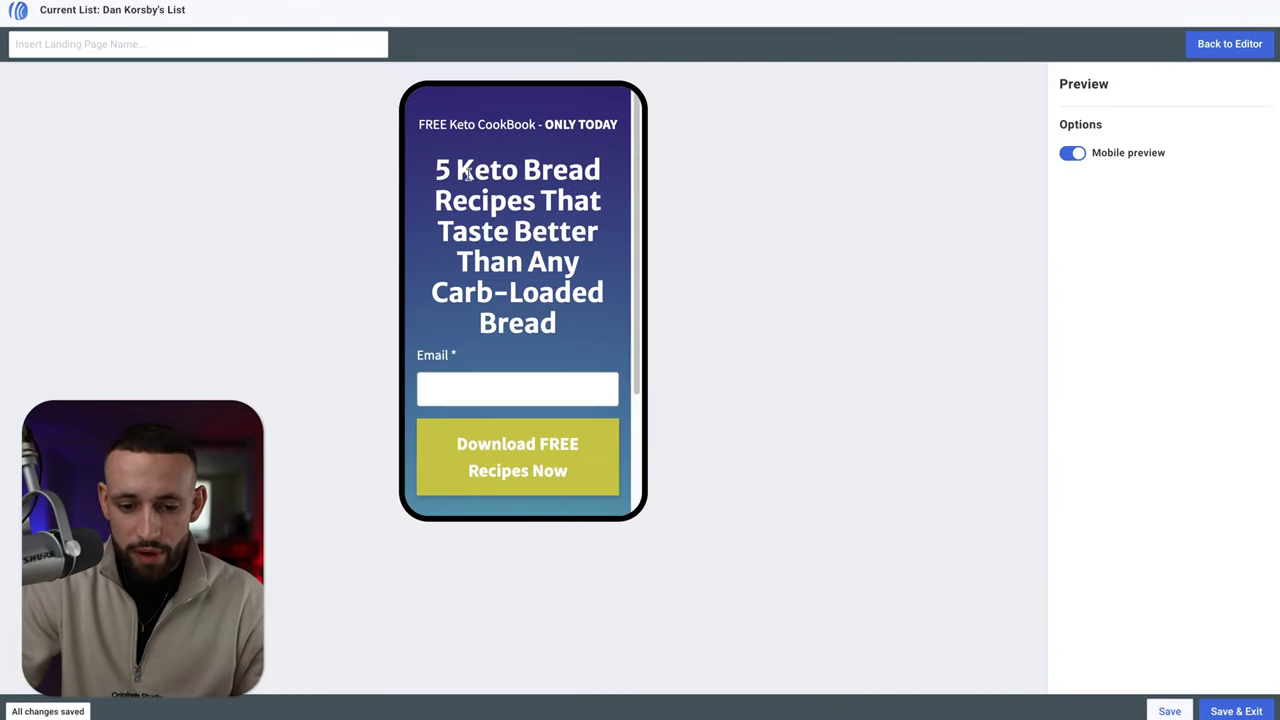
scroll(469, 189, down, 2)
scroll(480, 213, up, 2)
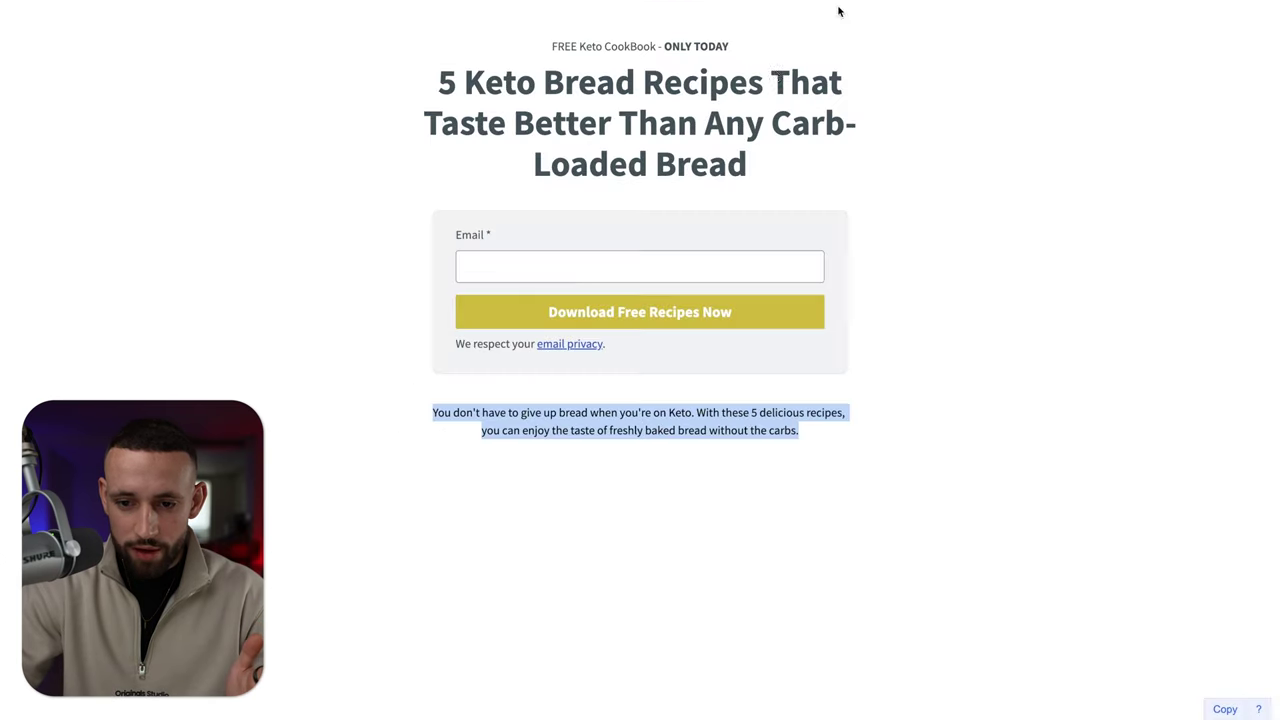
Step: Inspect the live white keto page in the iPhone 12 Pro device view, and close the inspector and the extra tabs
click(997, 506)
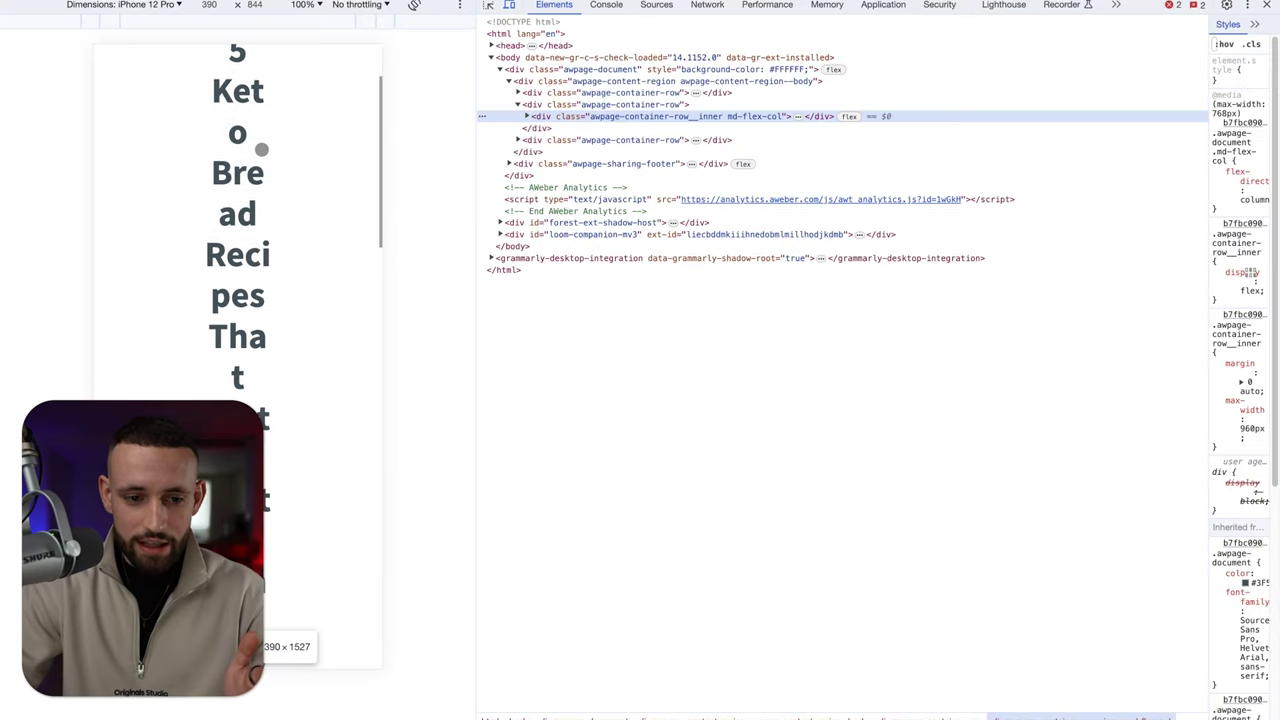
scroll(261, 149, down, 2)
scroll(265, 140, up, 3)
scroll(271, 129, down, 10)
scroll(283, 268, down, 5)
scroll(300, 280, up, 15)
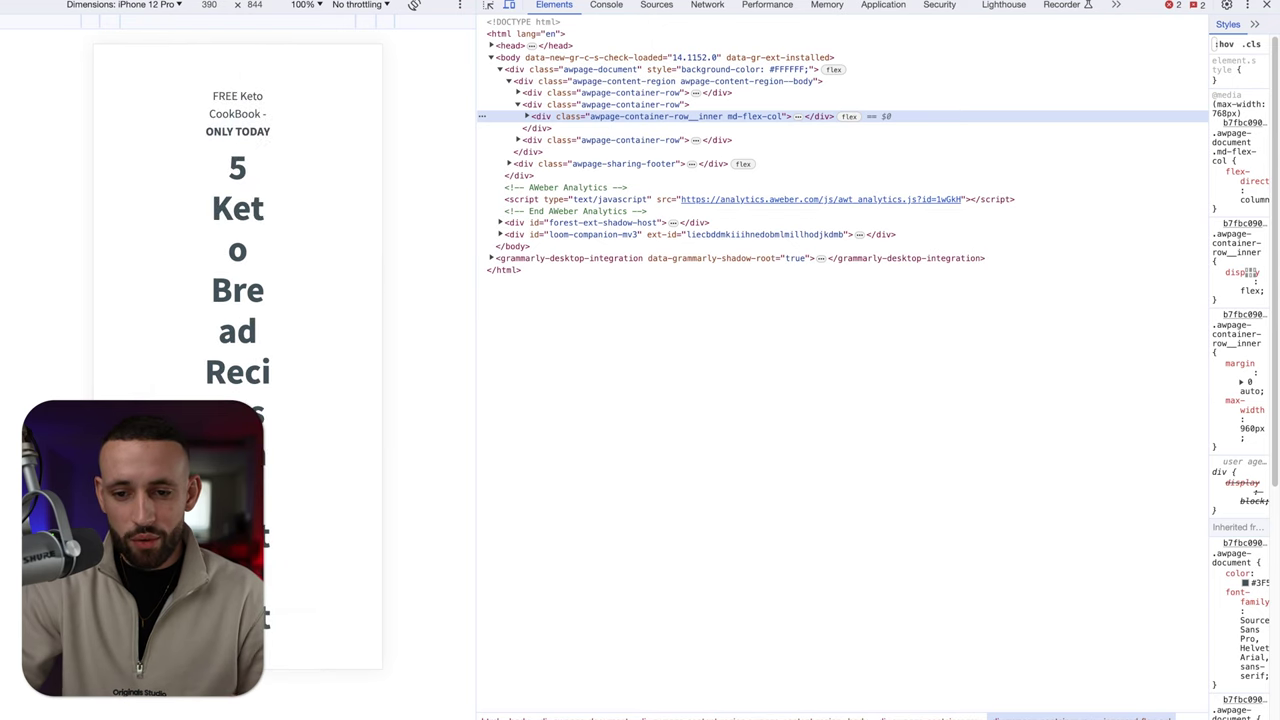
key(super+alt+i)
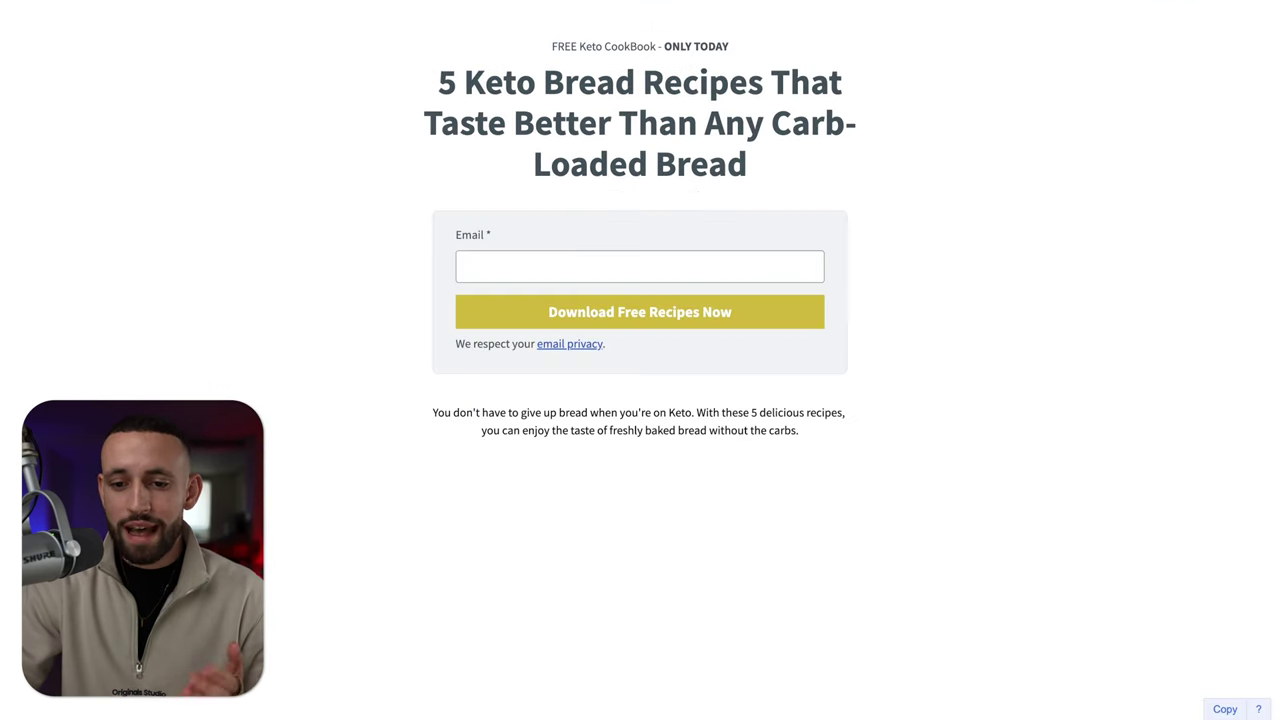
key(super+w)
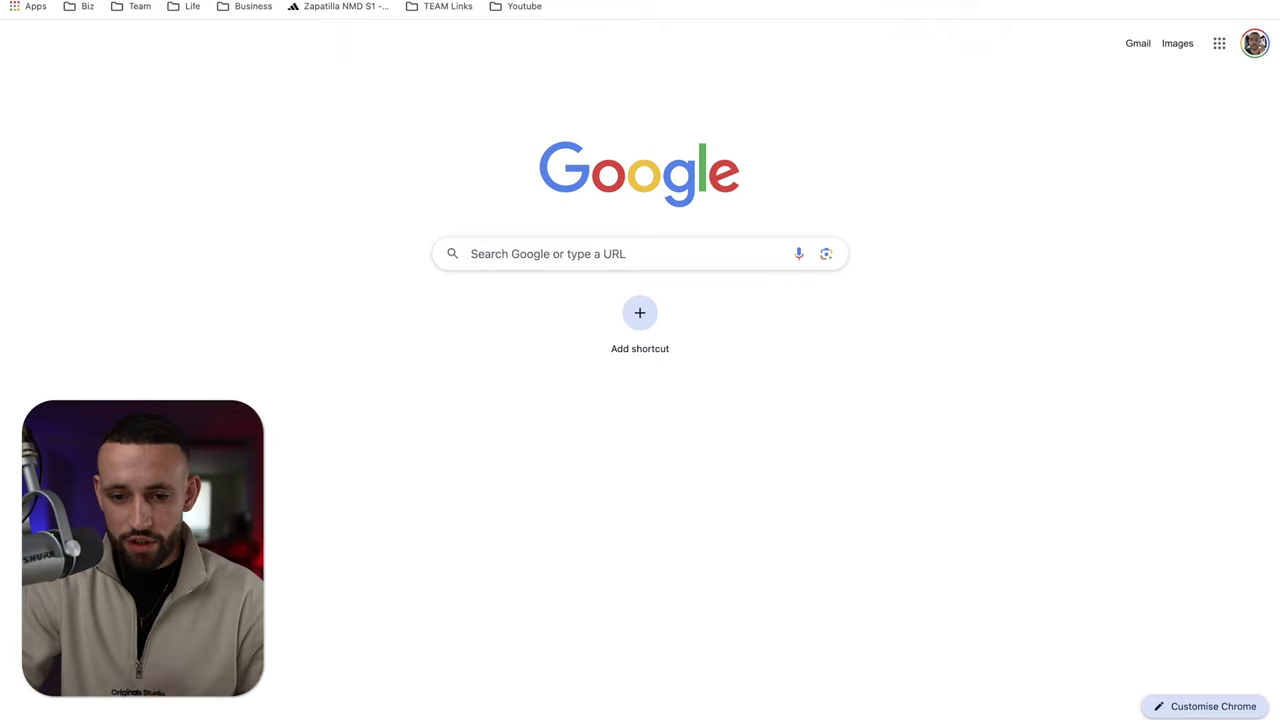
key(super+w)
Step: Look over the purple-blue page's mobile preview once more, and save and exit to the landing page list
scroll(525, 242, down, 3)
scroll(525, 232, up, 3)
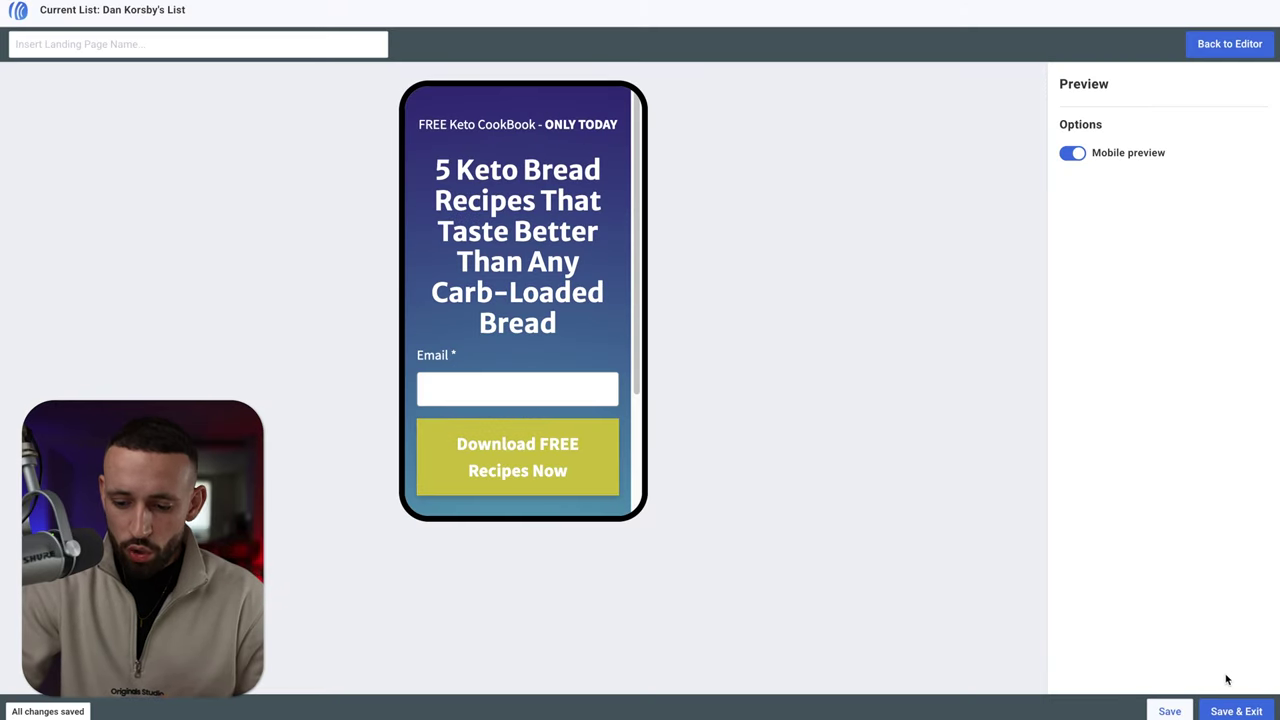
click(1238, 711)
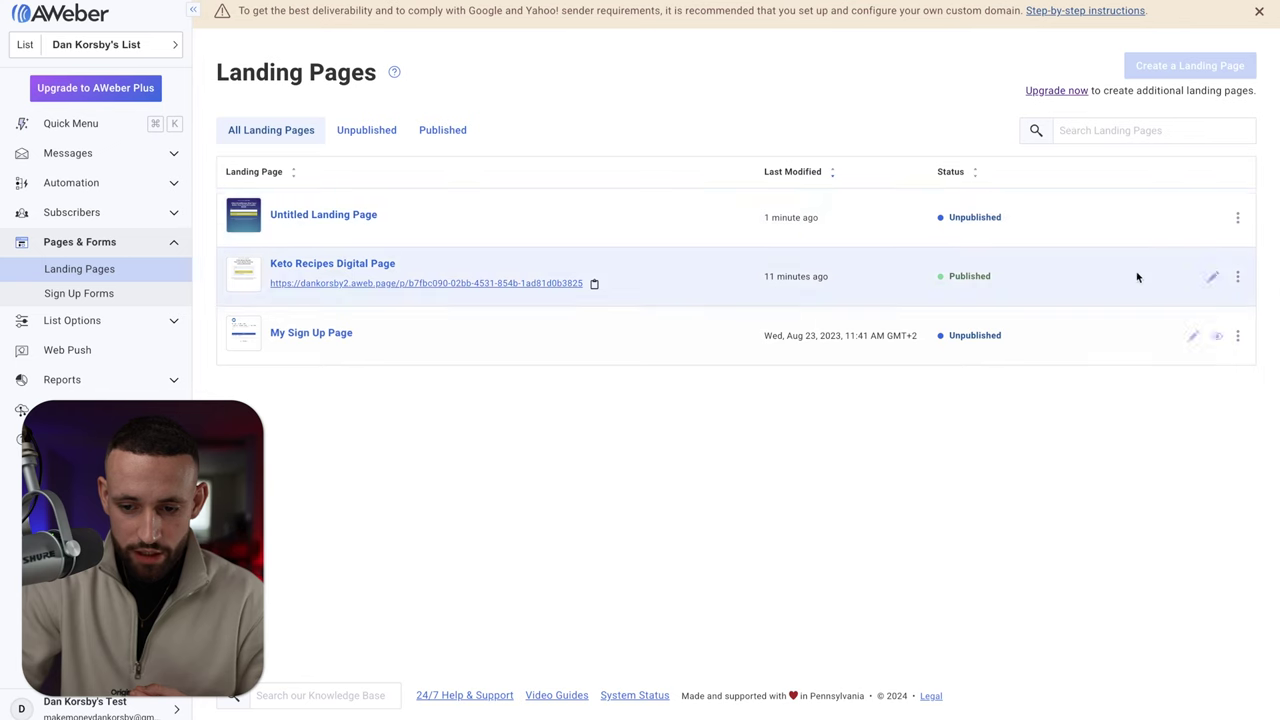
Step: Unpublish the "Keto Recipes Digital Page" and publish it again, dismissing the share dialog
click(1237, 276)
click(1203, 362)
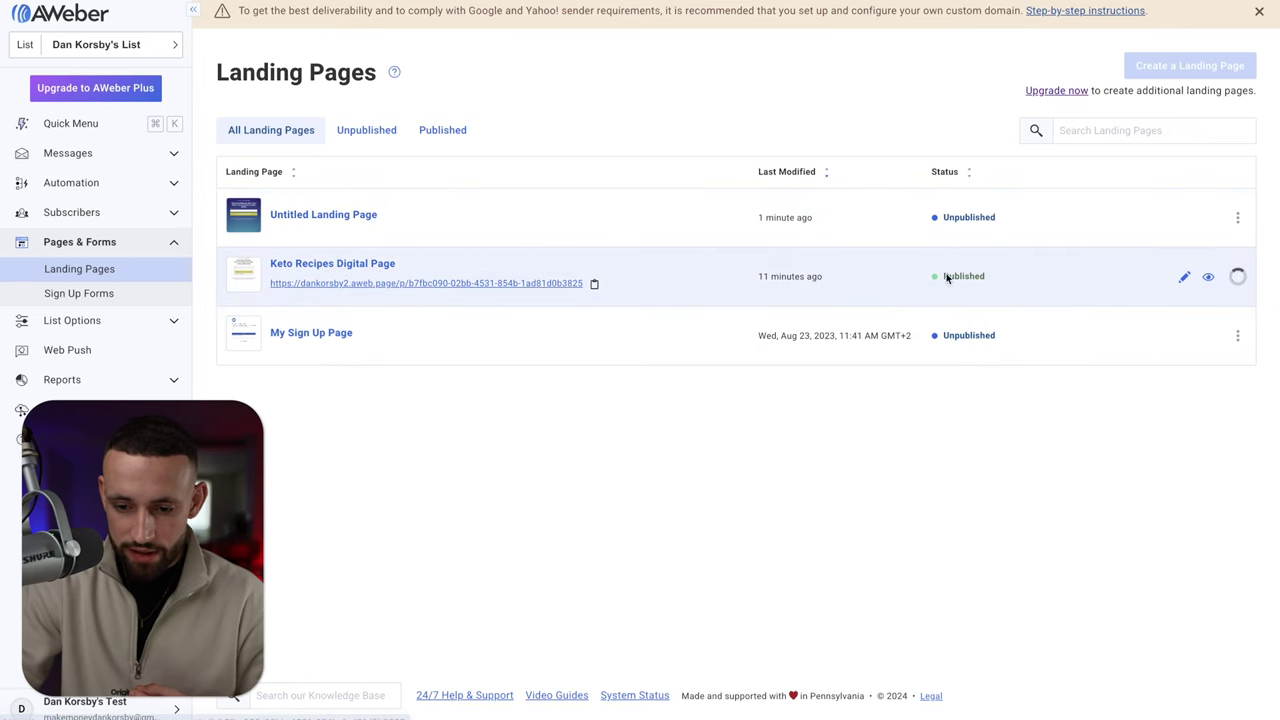
click(1237, 217)
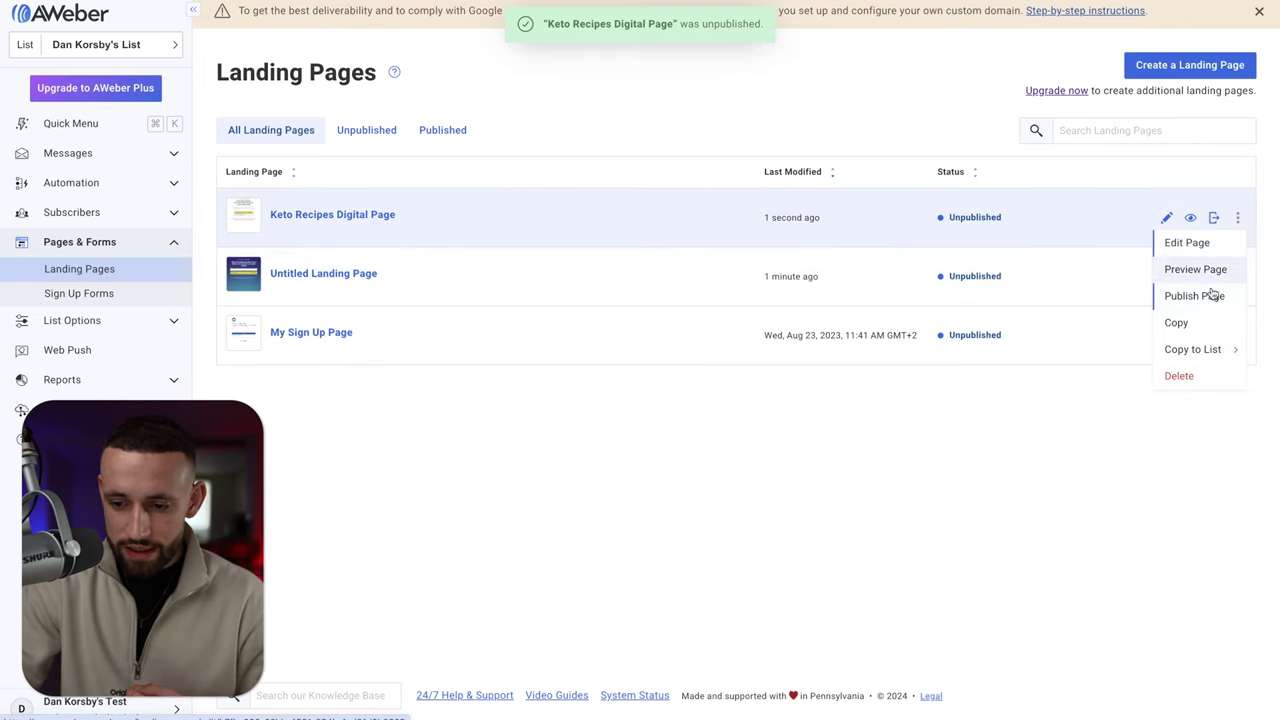
click(1206, 297)
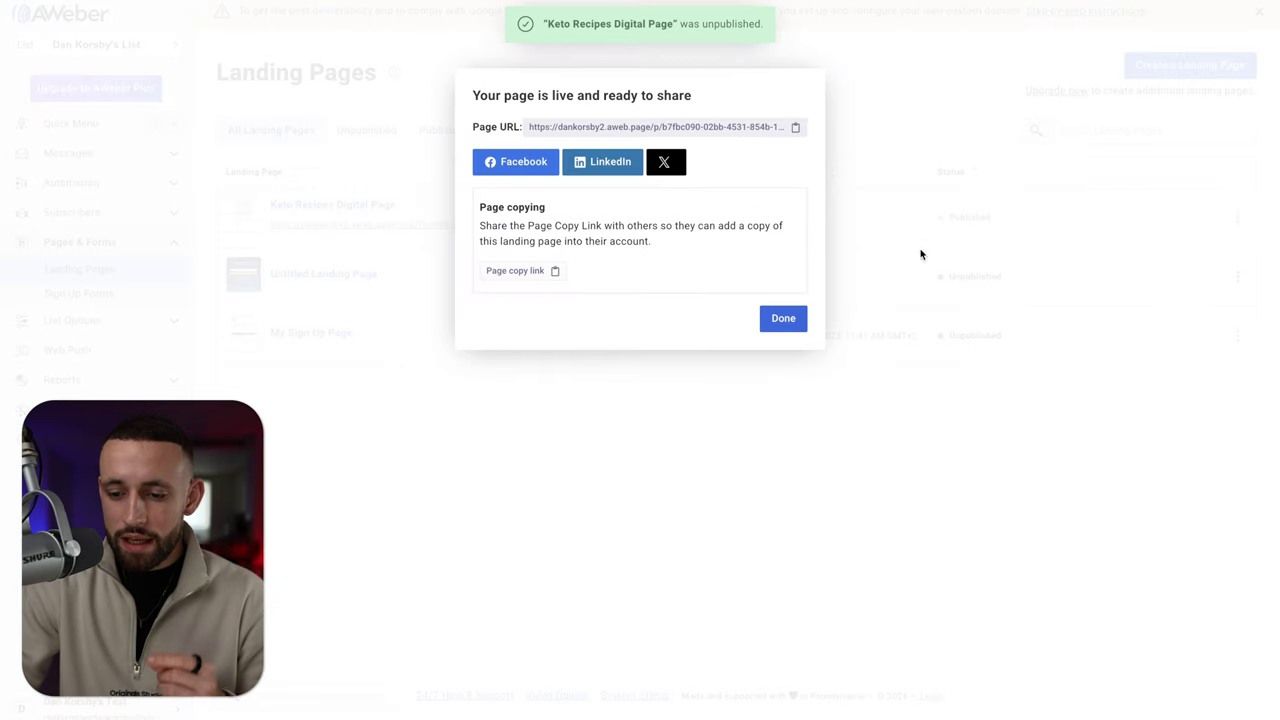
click(820, 114)
Step: Open "Keto Recipes Digital Page" for editing, set its custom page path to "Free-Keto-Book", and save
click(1237, 217)
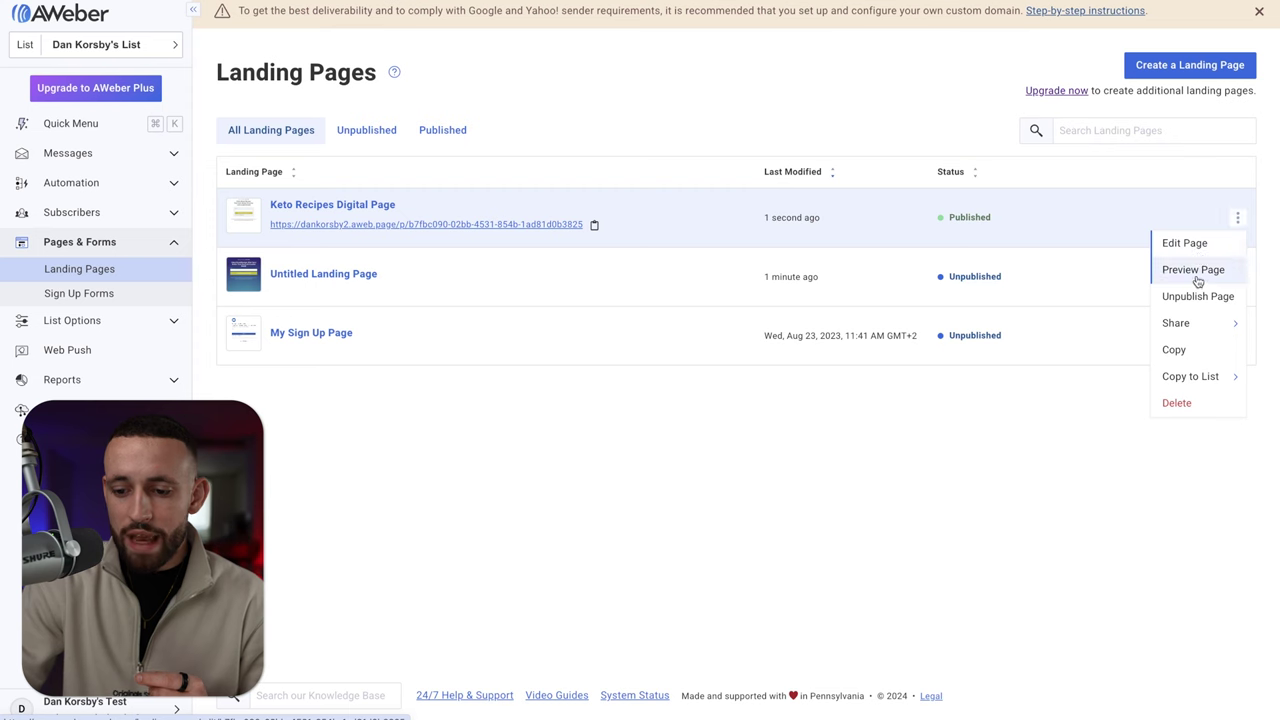
click(1185, 242)
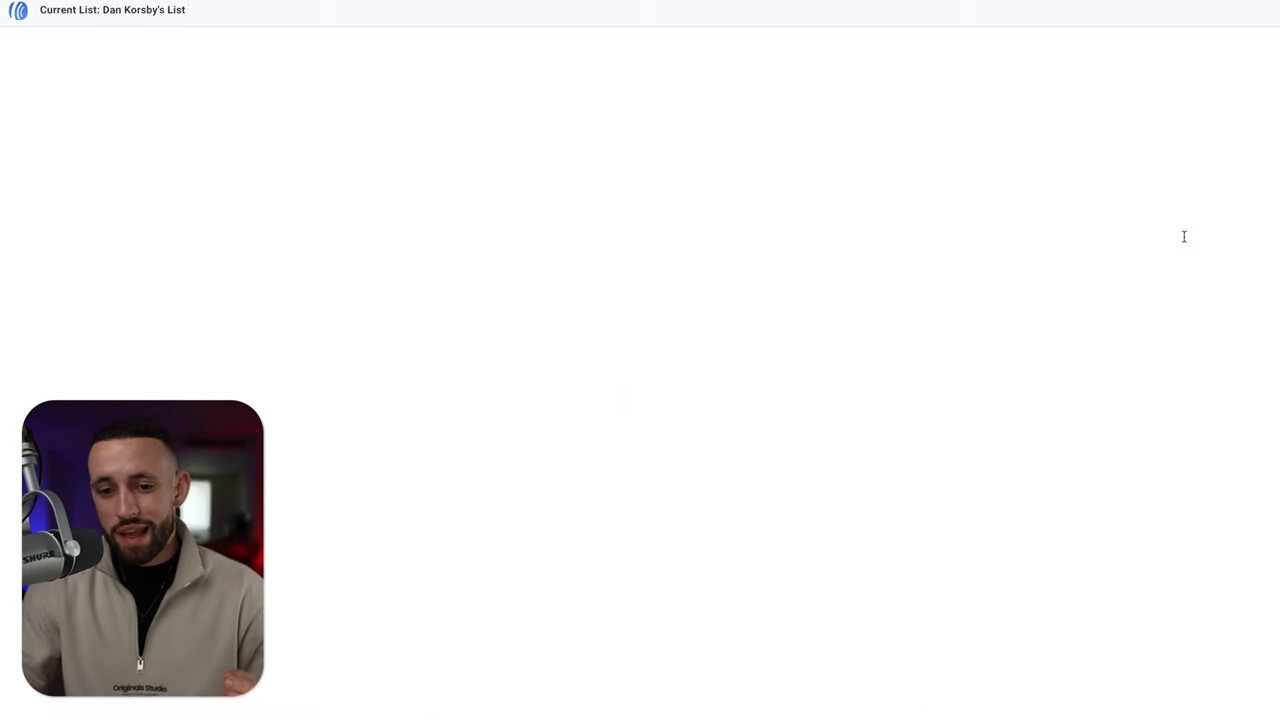
click(1208, 126)
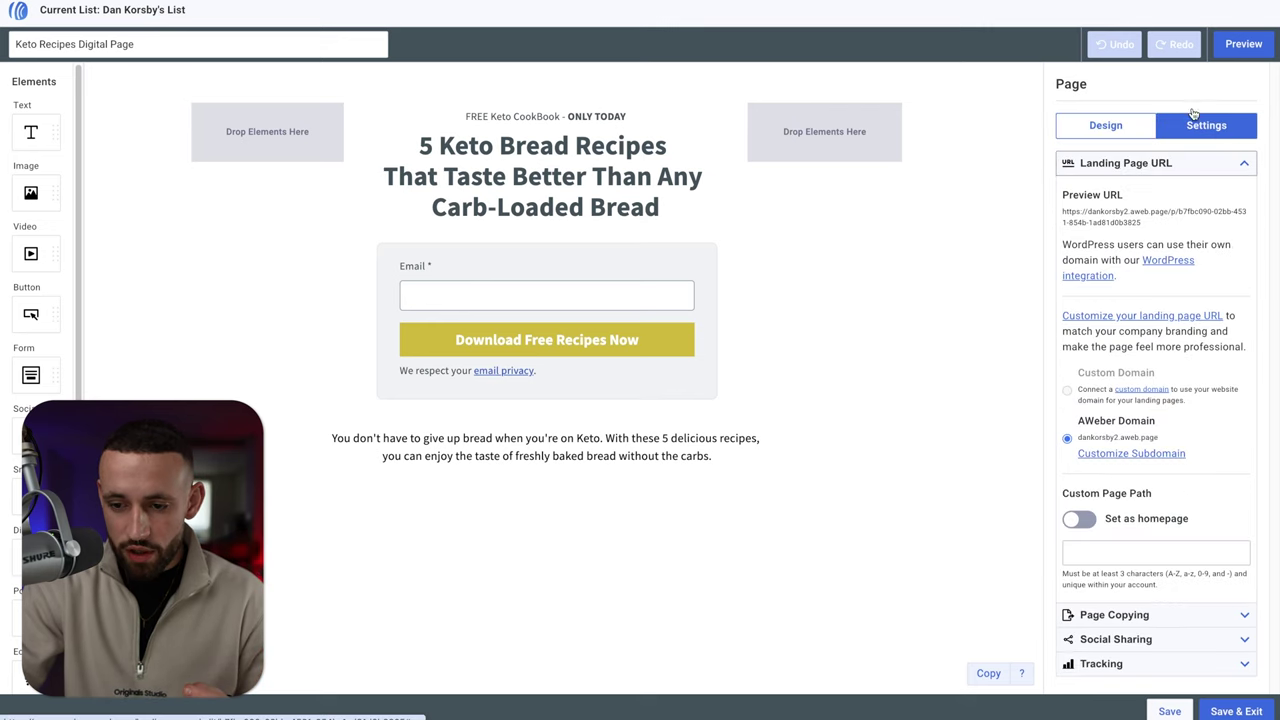
click(1138, 542)
text(Free-Keto-Book)
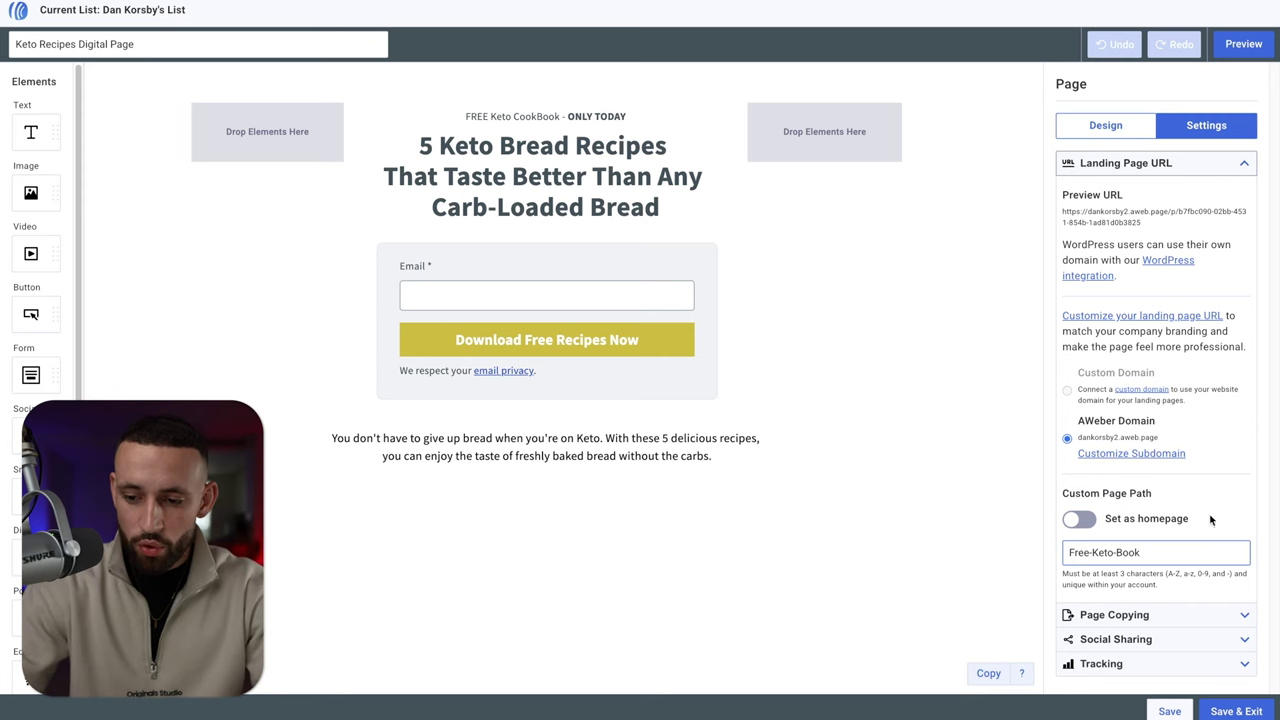
click(1210, 519)
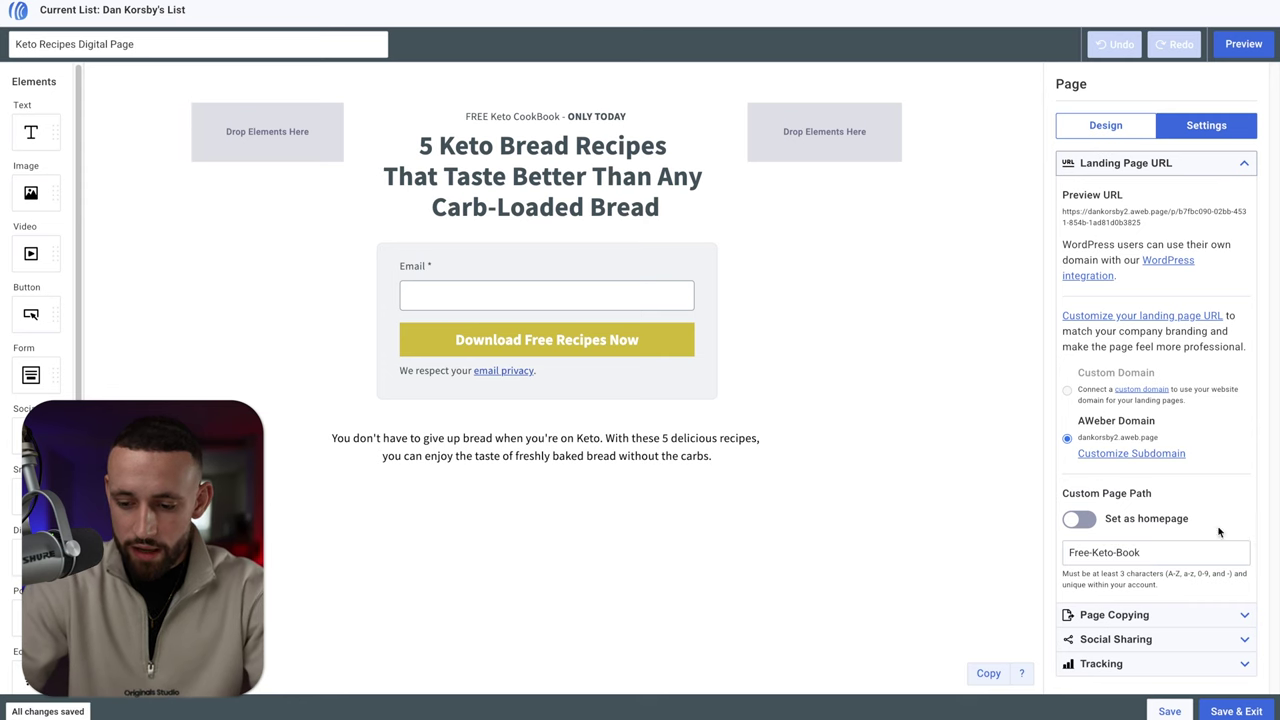
click(1170, 711)
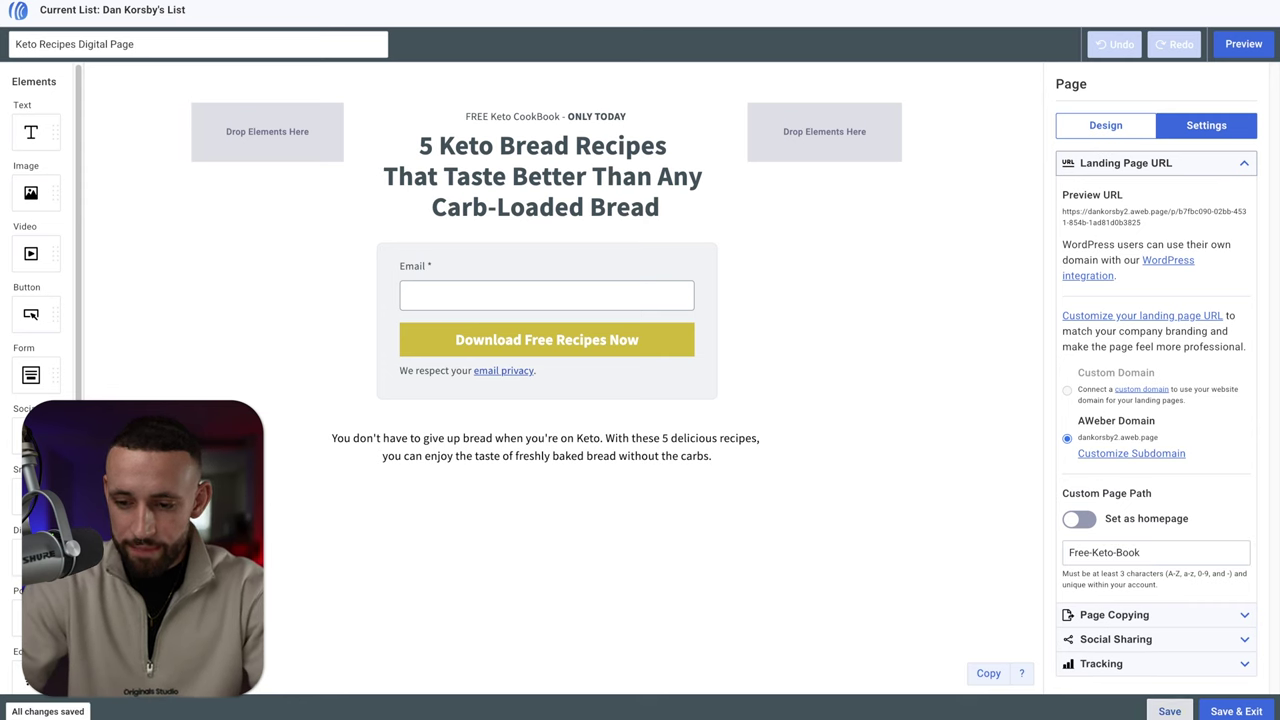
Step: Exit the editor, copy the live URL of "Keto Recipes Digital Page", and open it in a new tab
click(1240, 714)
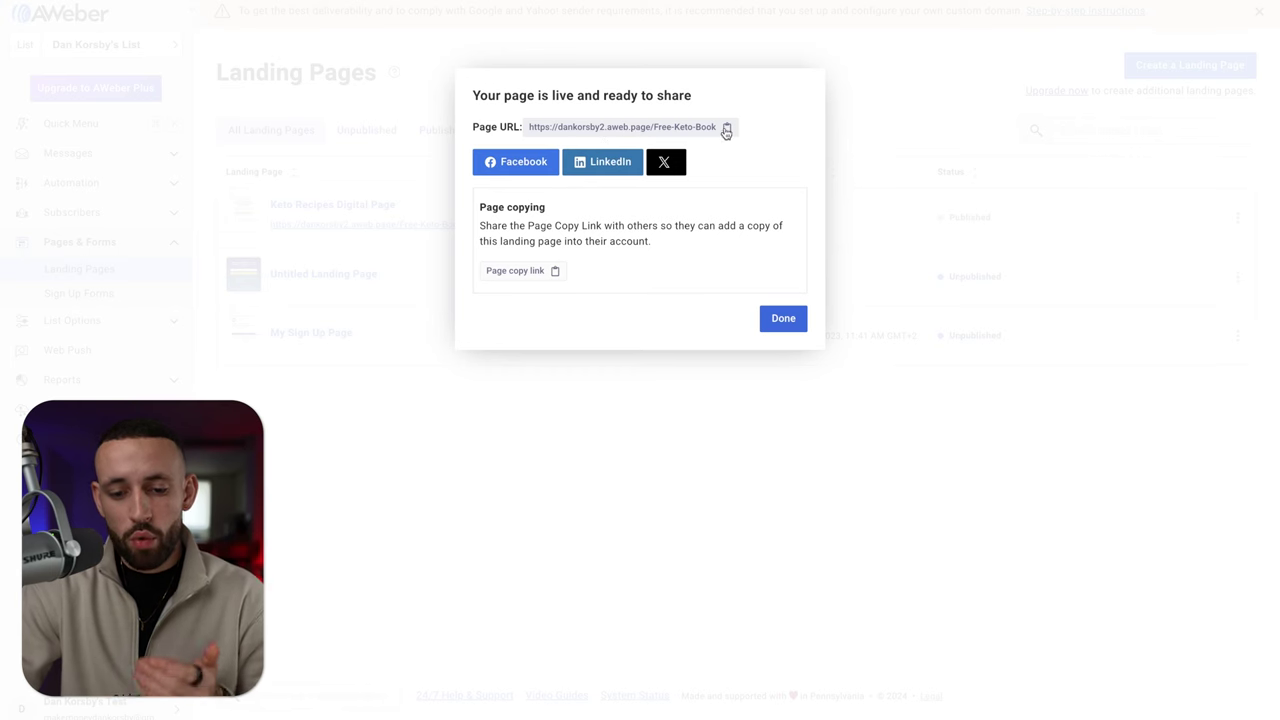
click(800, 318)
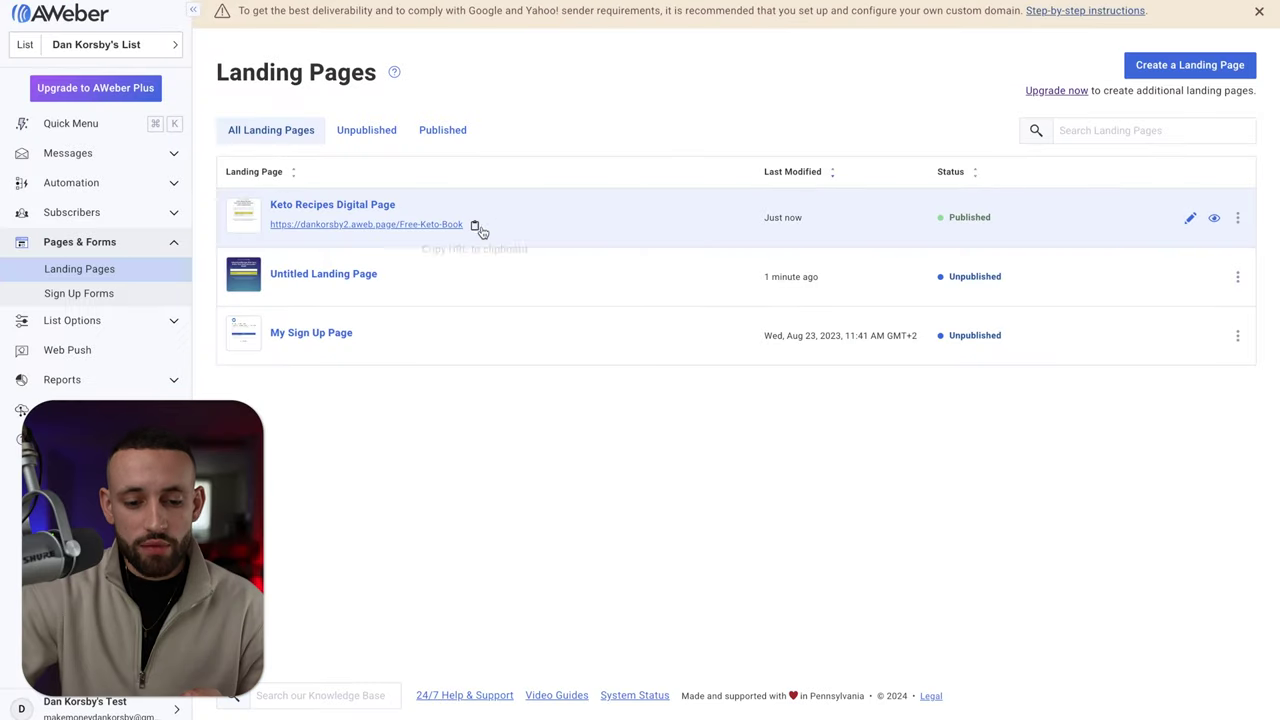
click(478, 229)
key(ctrl+t)
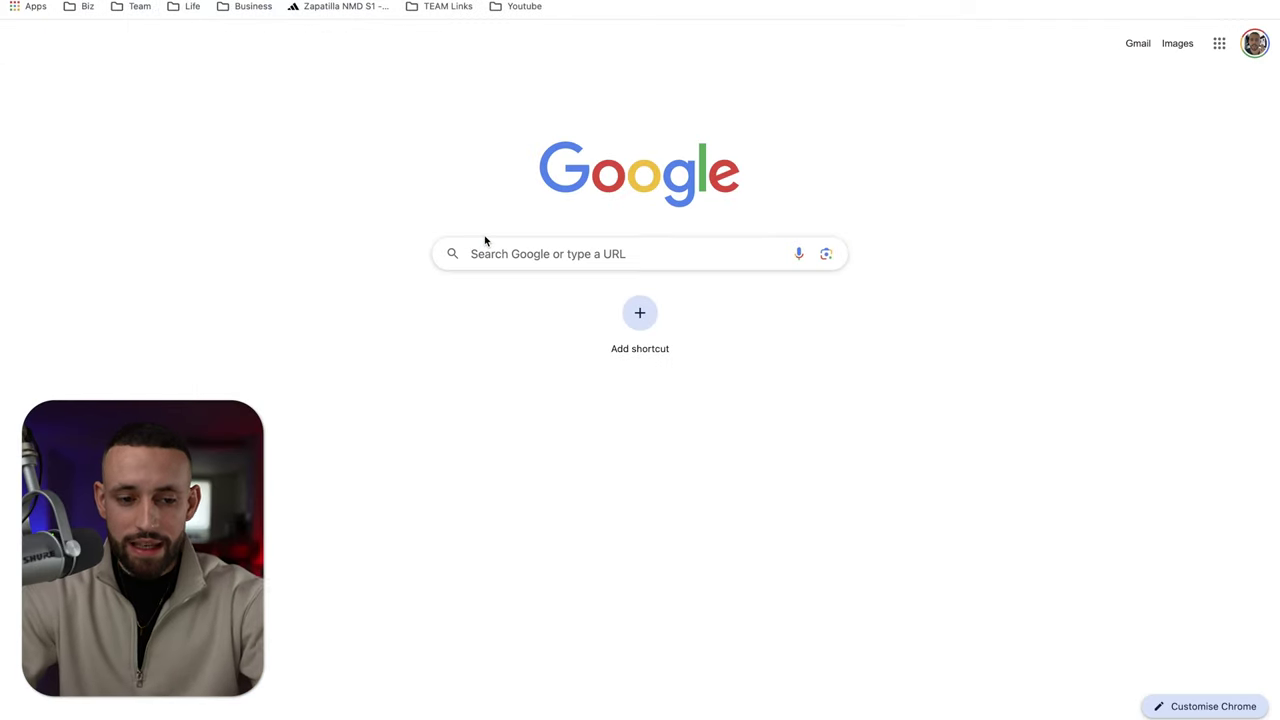
key(ctrl+v)
key(Return)
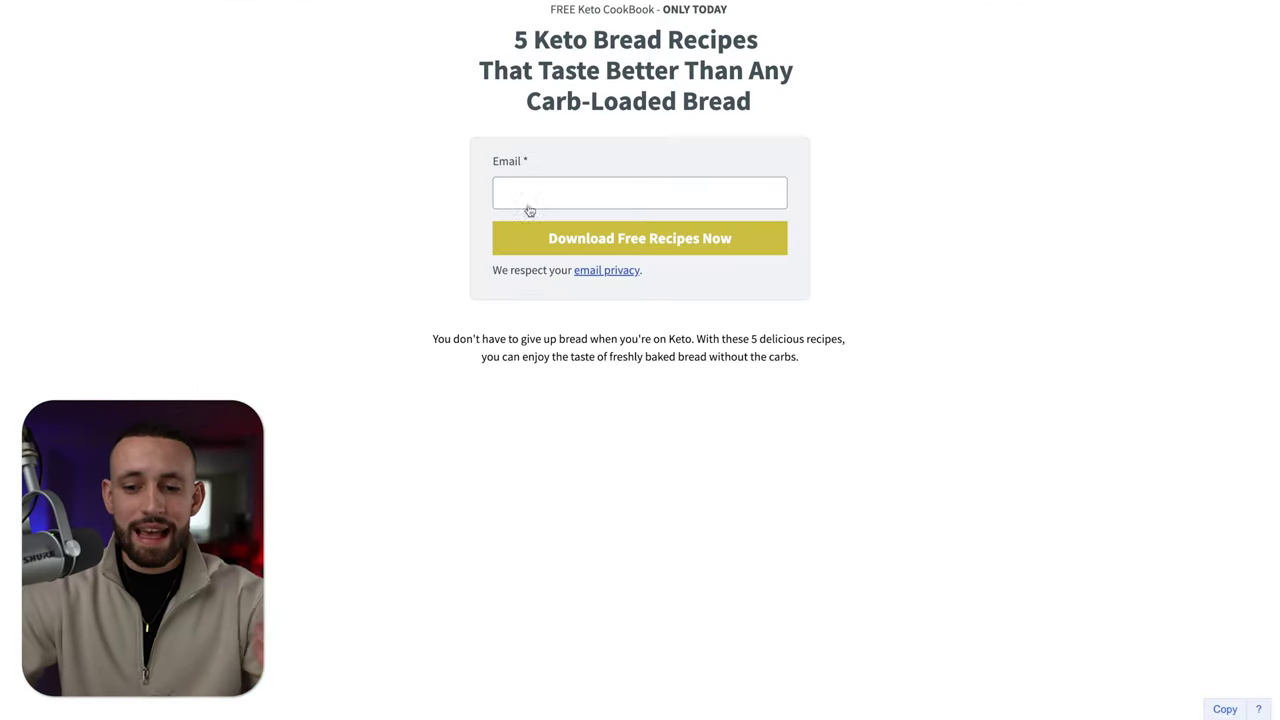
Step: Test the live opt-in form by submitting an email address, and return from the subscription confirmation to the last page
click(578, 188)
click(620, 337)
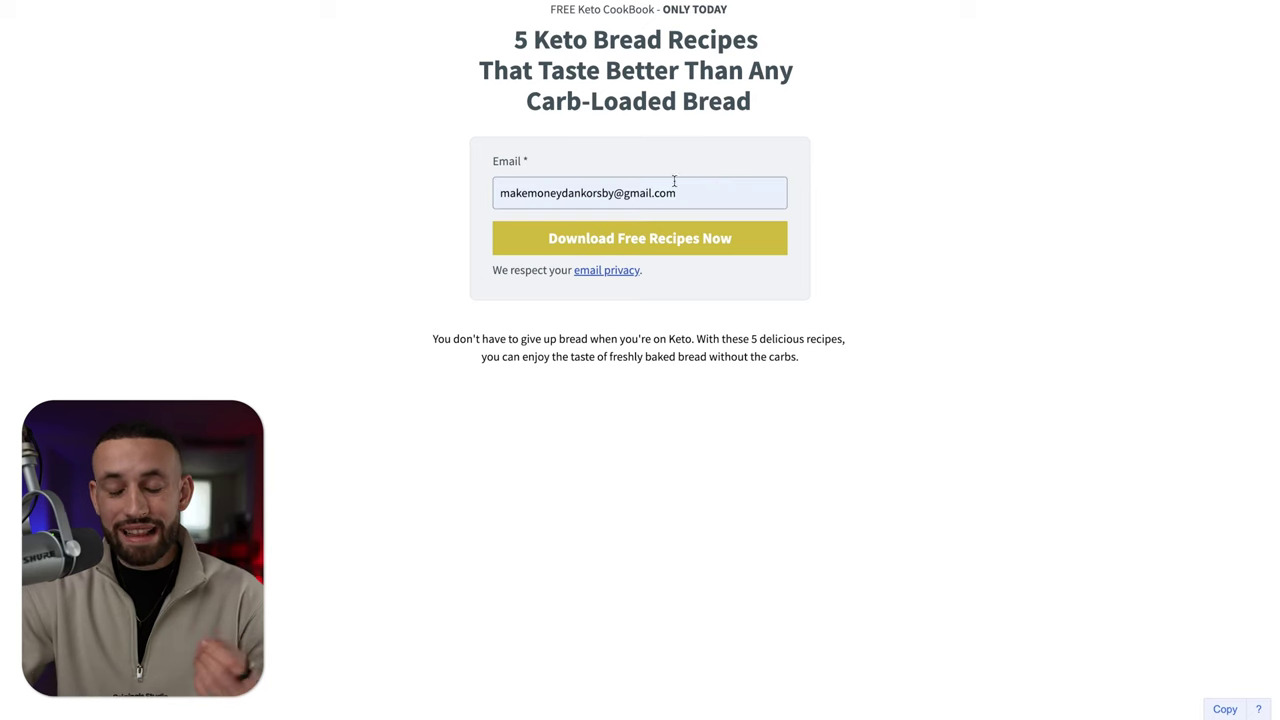
click(663, 246)
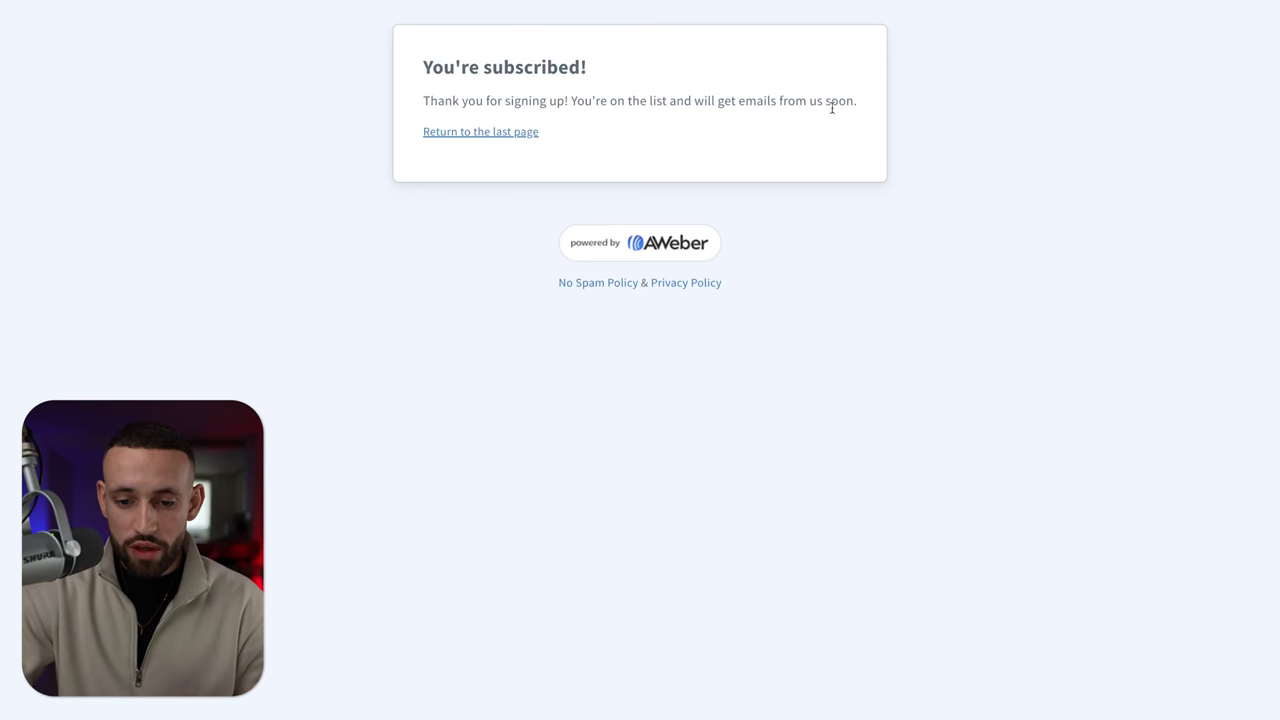
click(516, 132)
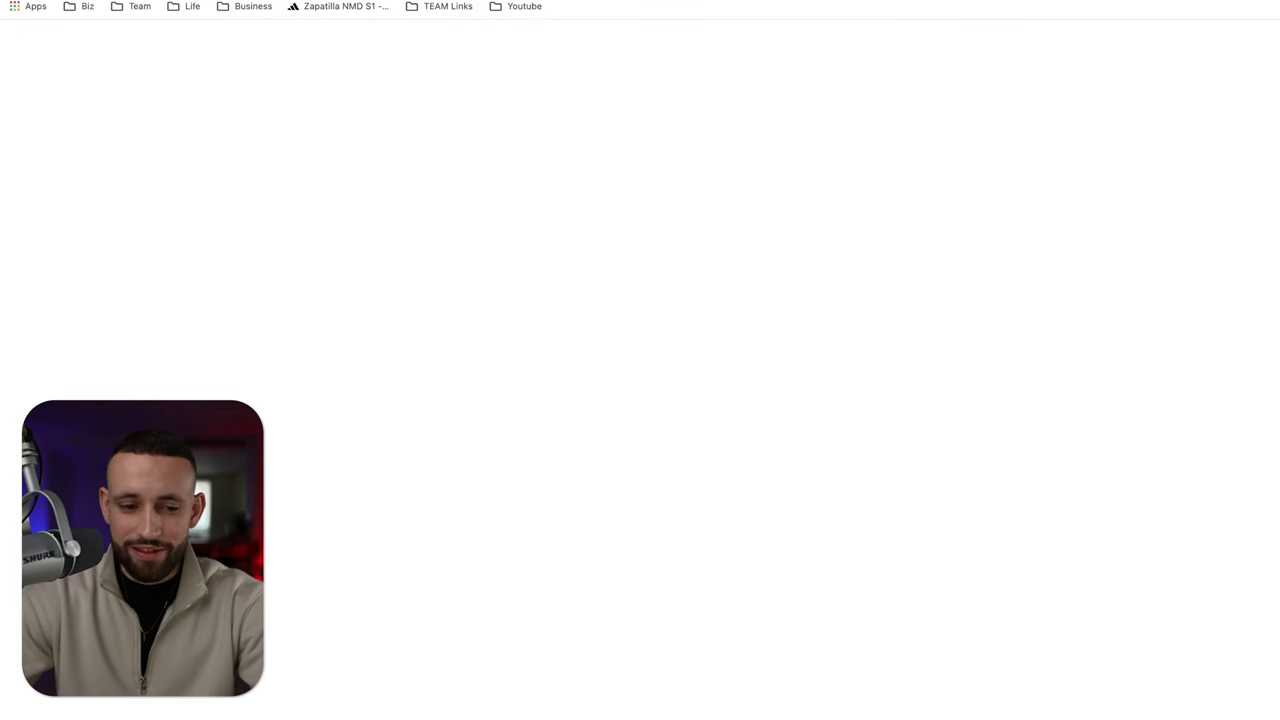
text(https://www.digistore24.com/redir/283755/AFFILIATE/CAMPAIGNKEY)
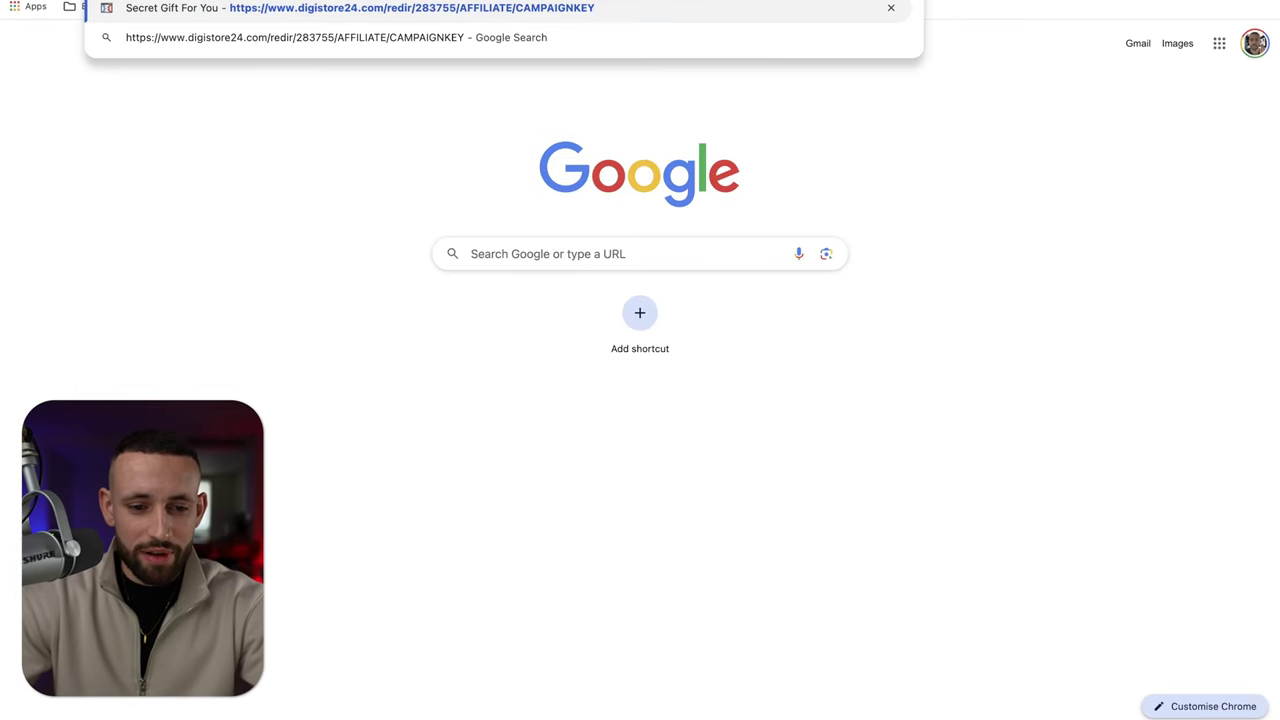
text(DanKorsby)
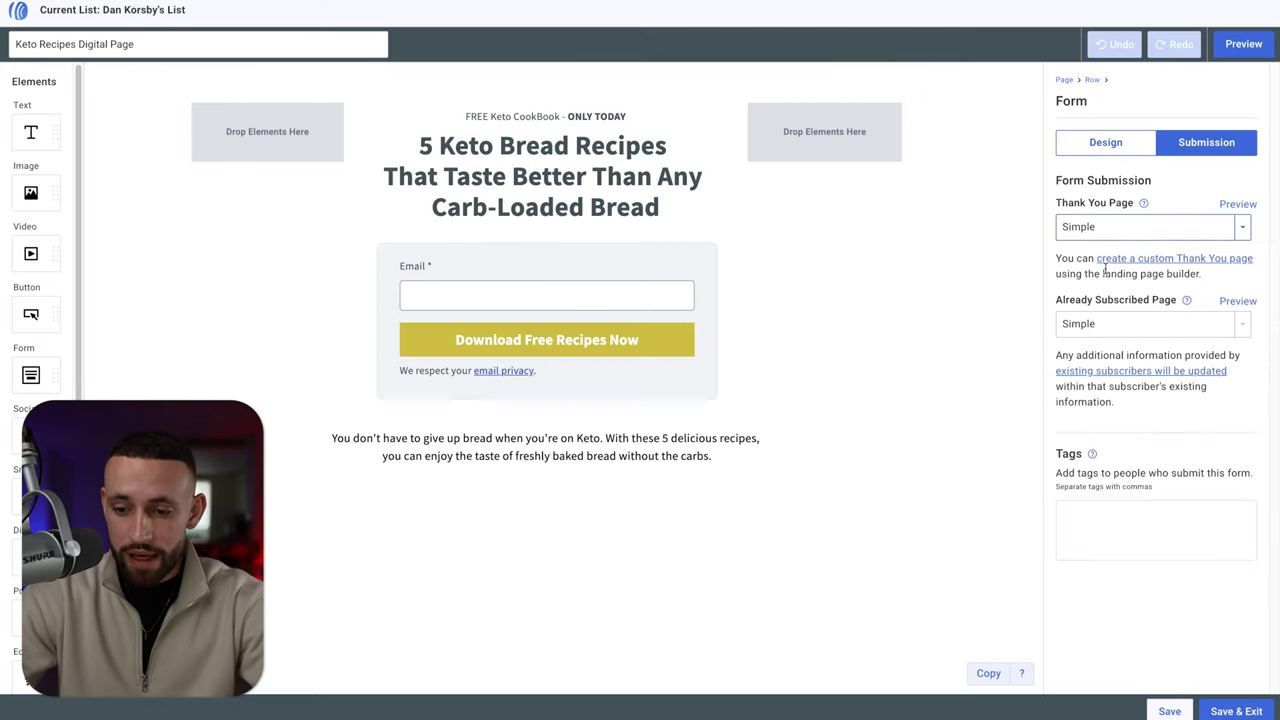
Step: Point the form's Thank You Page and Already Subscribed Page to the personalised Digistore24 redirect link as Custom URLs, and save and exit
click(1120, 226)
click(1111, 277)
text(https://www.digistore24.com/redir/283755/DanKorsby/CAMPAIGNKEY)
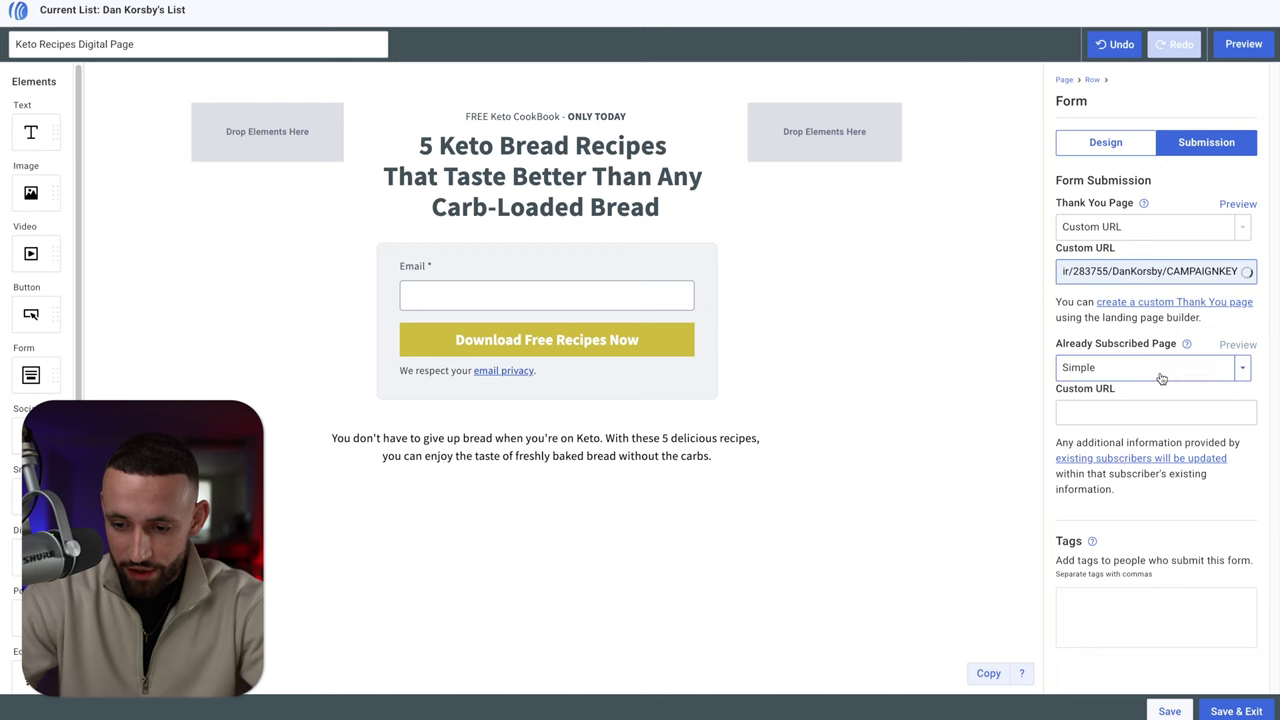
click(1162, 374)
click(1100, 416)
key(ctrl+v)
click(1172, 711)
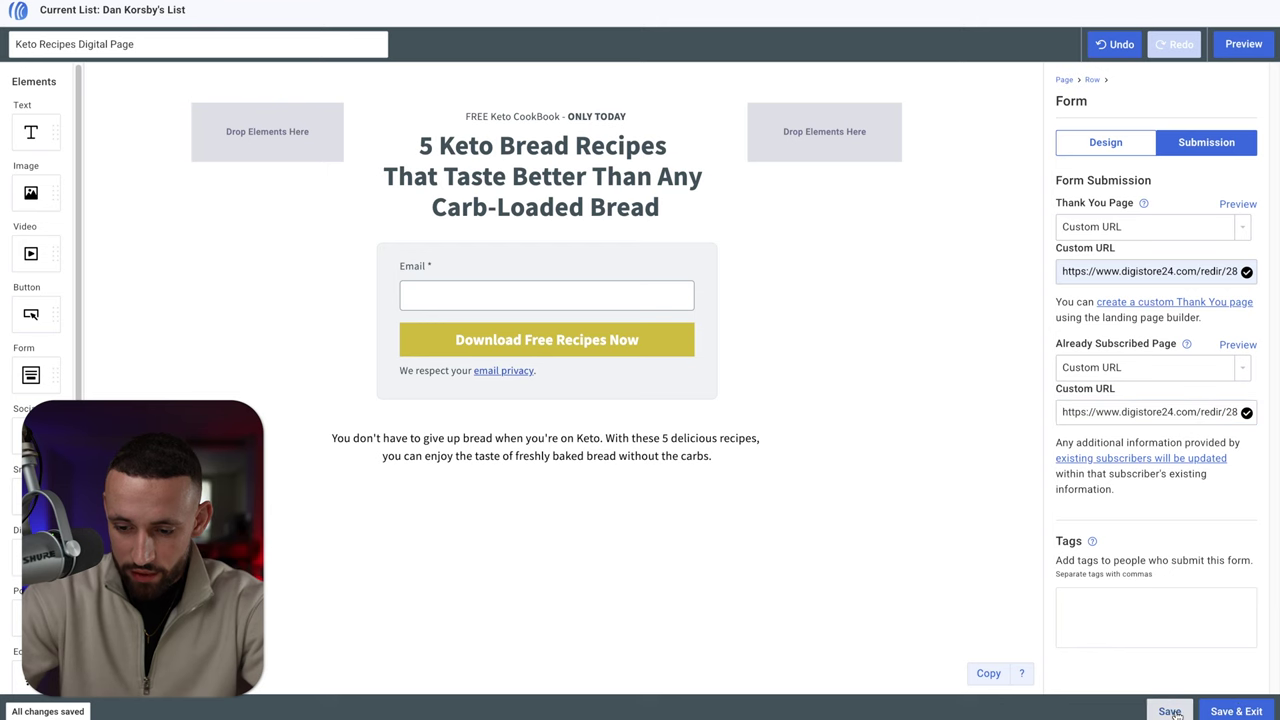
click(1237, 711)
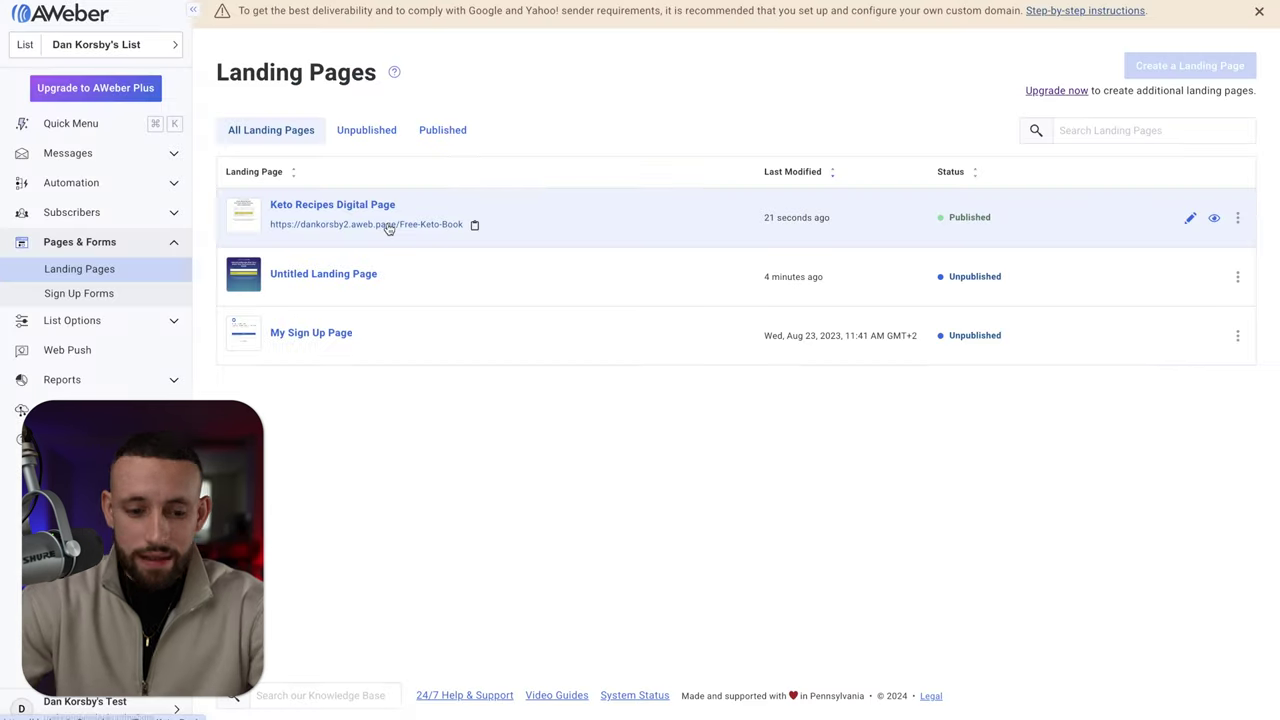
Step: Open the live keto landing page, submit an email address through the opt-in form, and review the offer page it redirects to
click(390, 198)
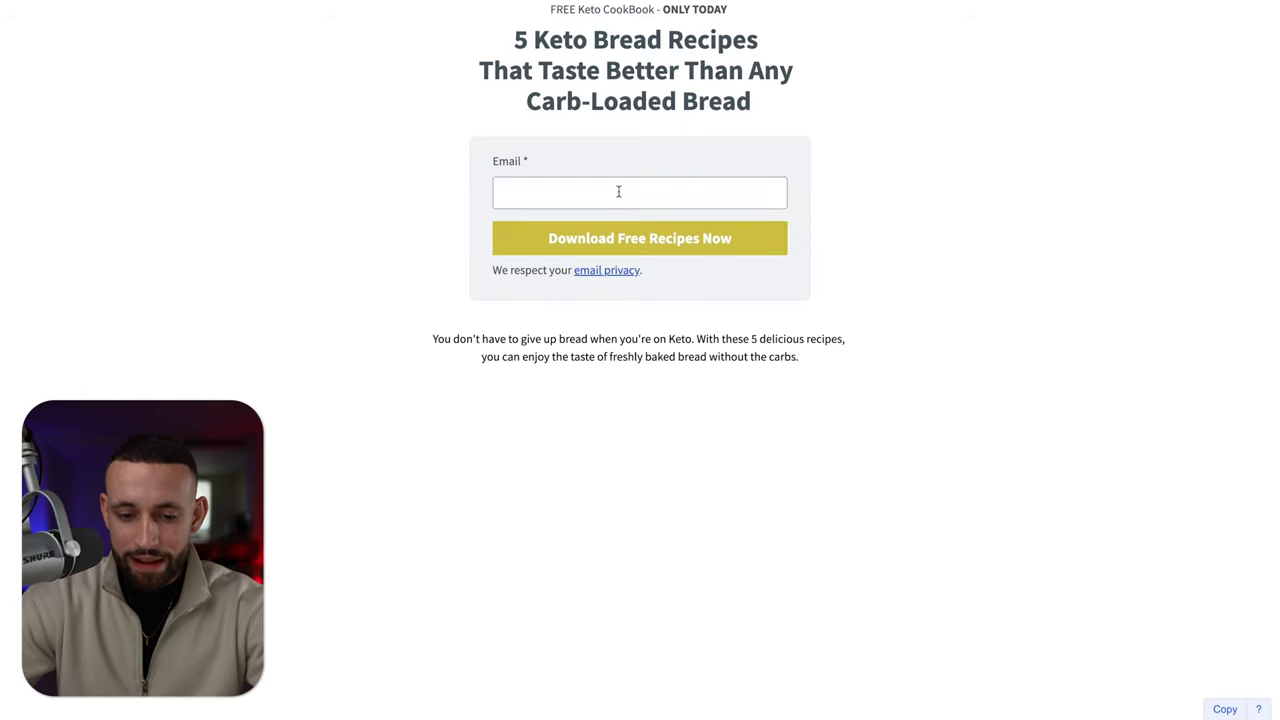
click(618, 192)
click(580, 340)
click(682, 245)
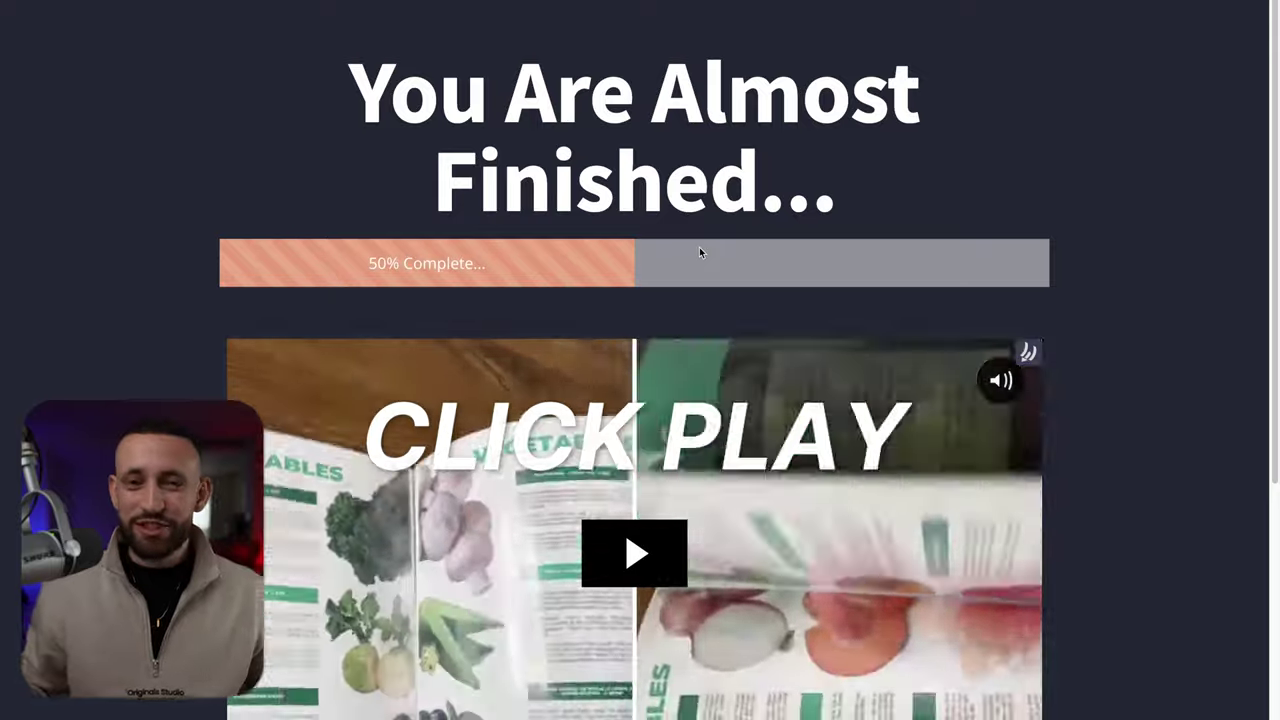
drag(352, 95, 918, 100)
scroll(899, 212, down, 3)
scroll(915, 255, up, 3)
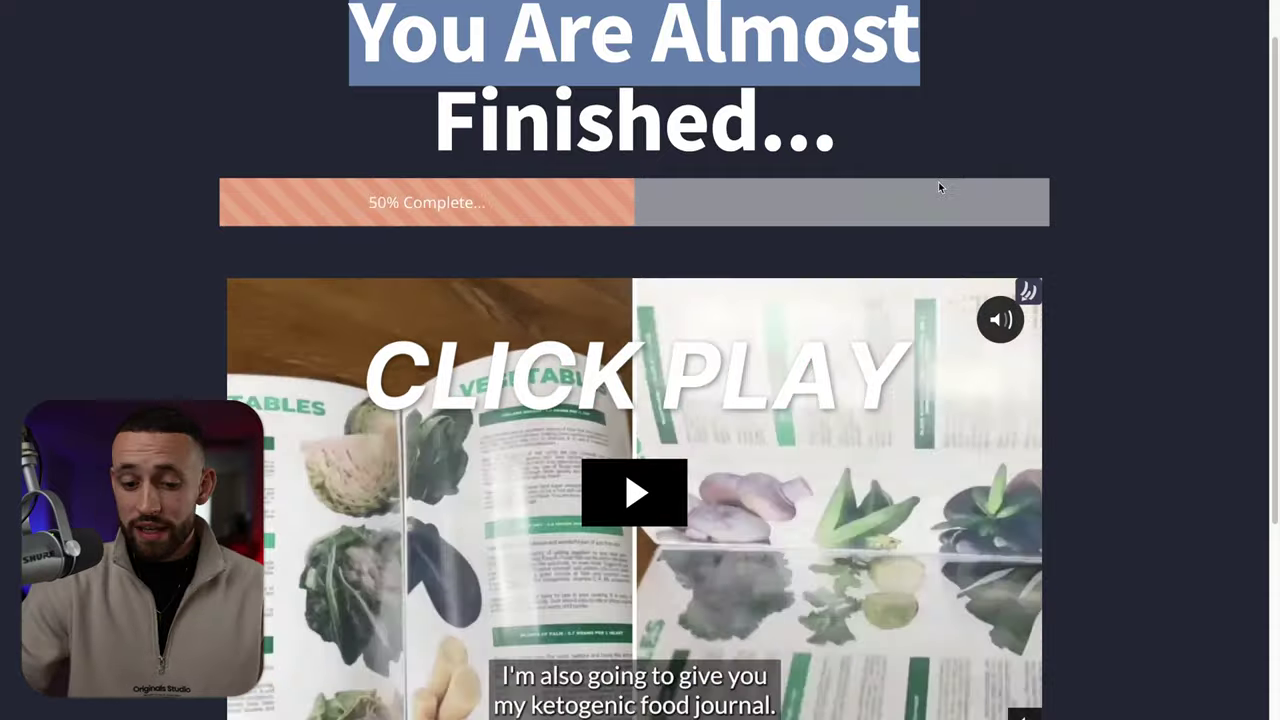
scroll(940, 189, down, 2)
click(645, 312)
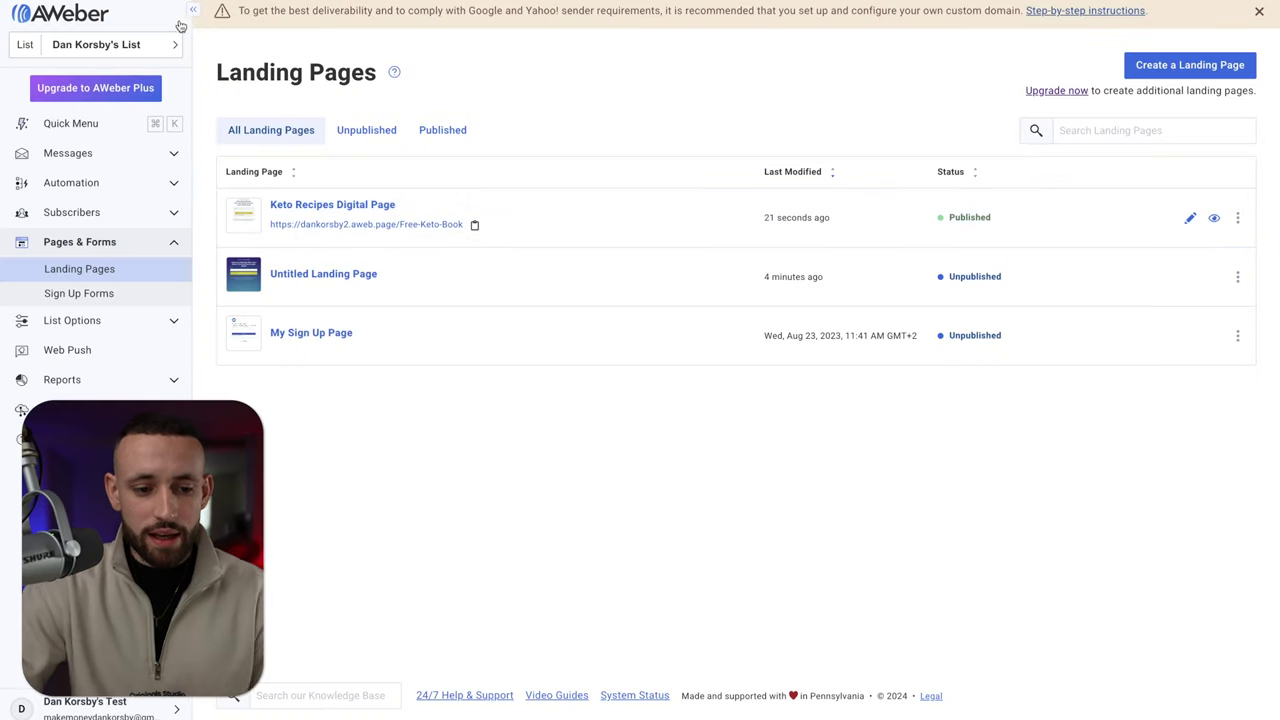
Step: View the list's subscribers, and create a campaign from the Welcome Series template and open it for editing
click(92, 214)
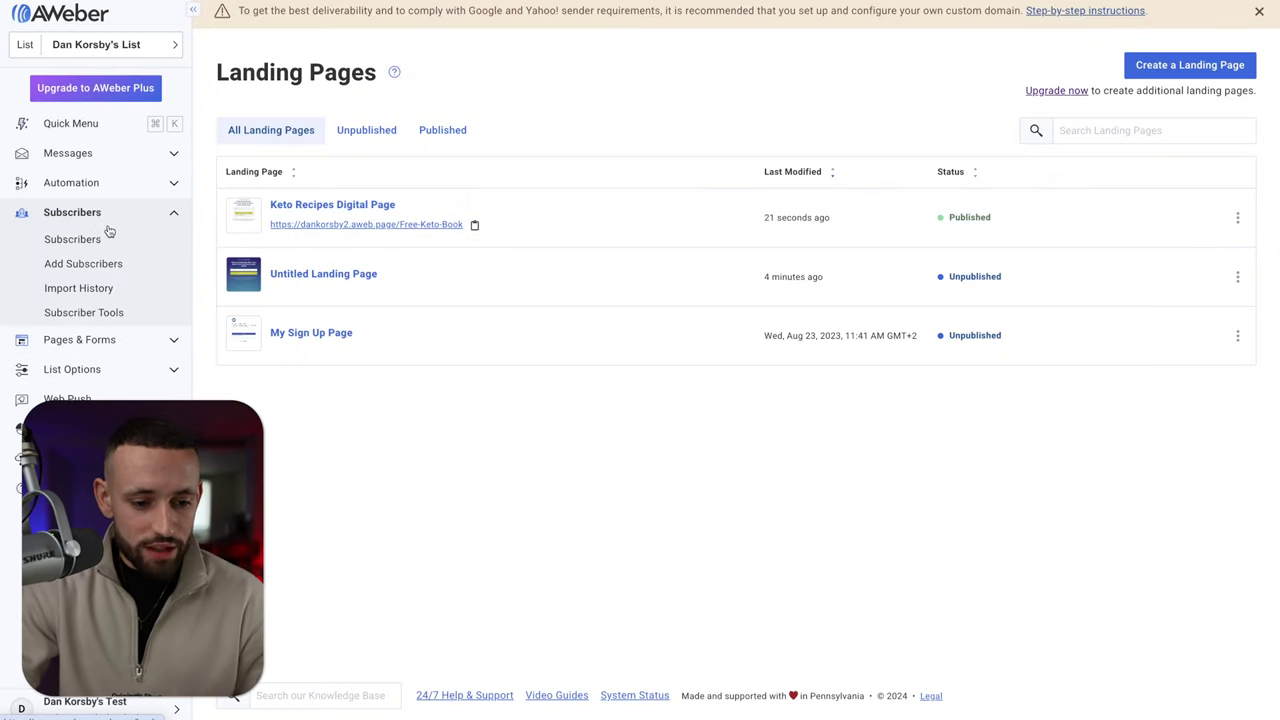
click(96, 243)
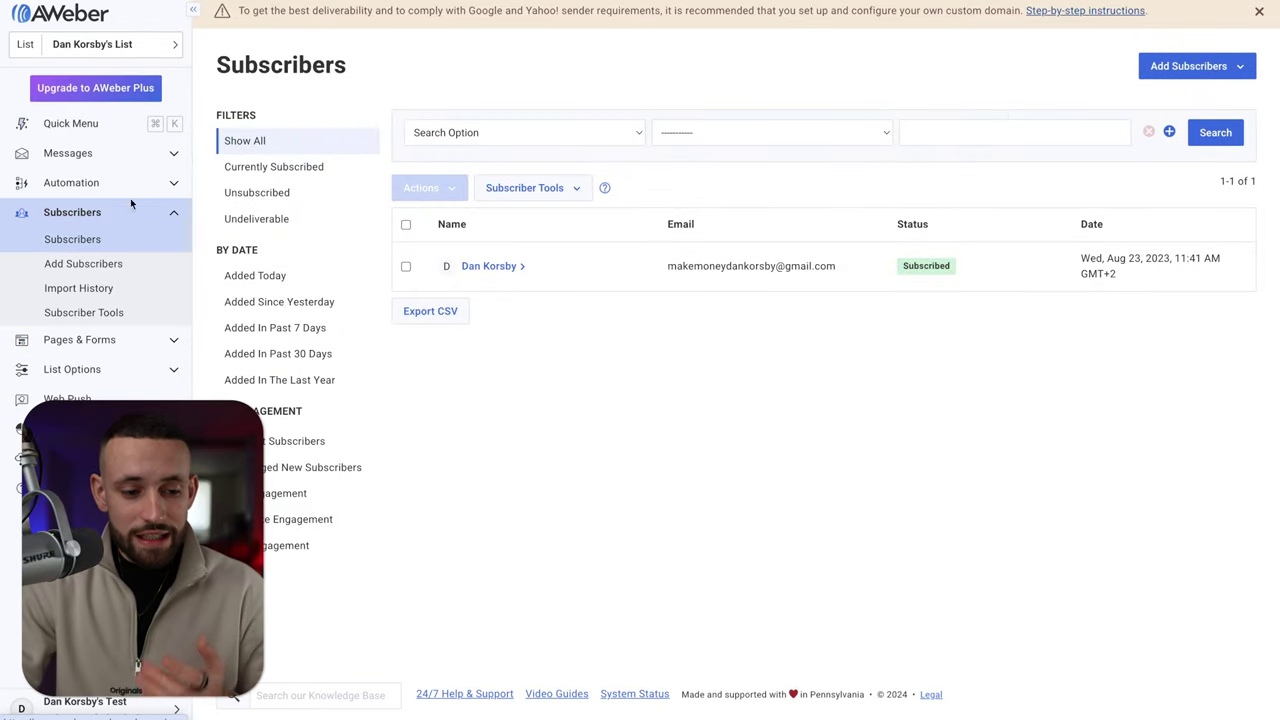
click(82, 188)
click(88, 213)
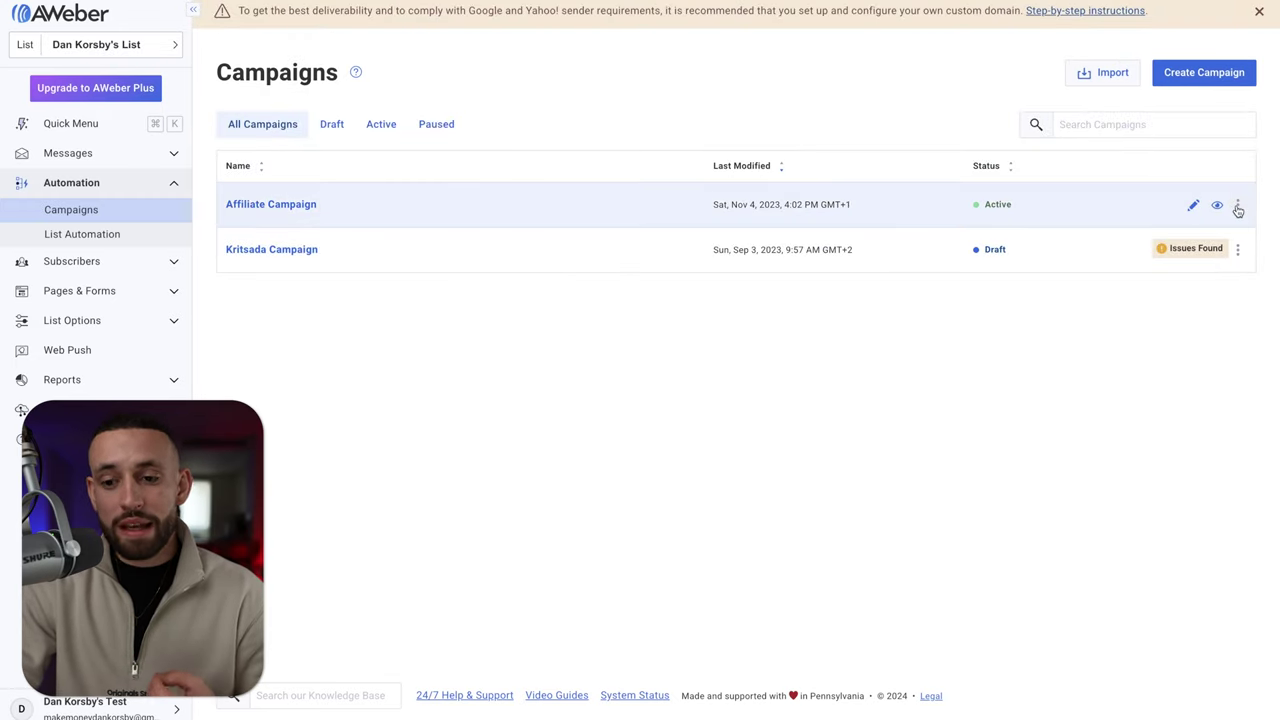
click(1206, 74)
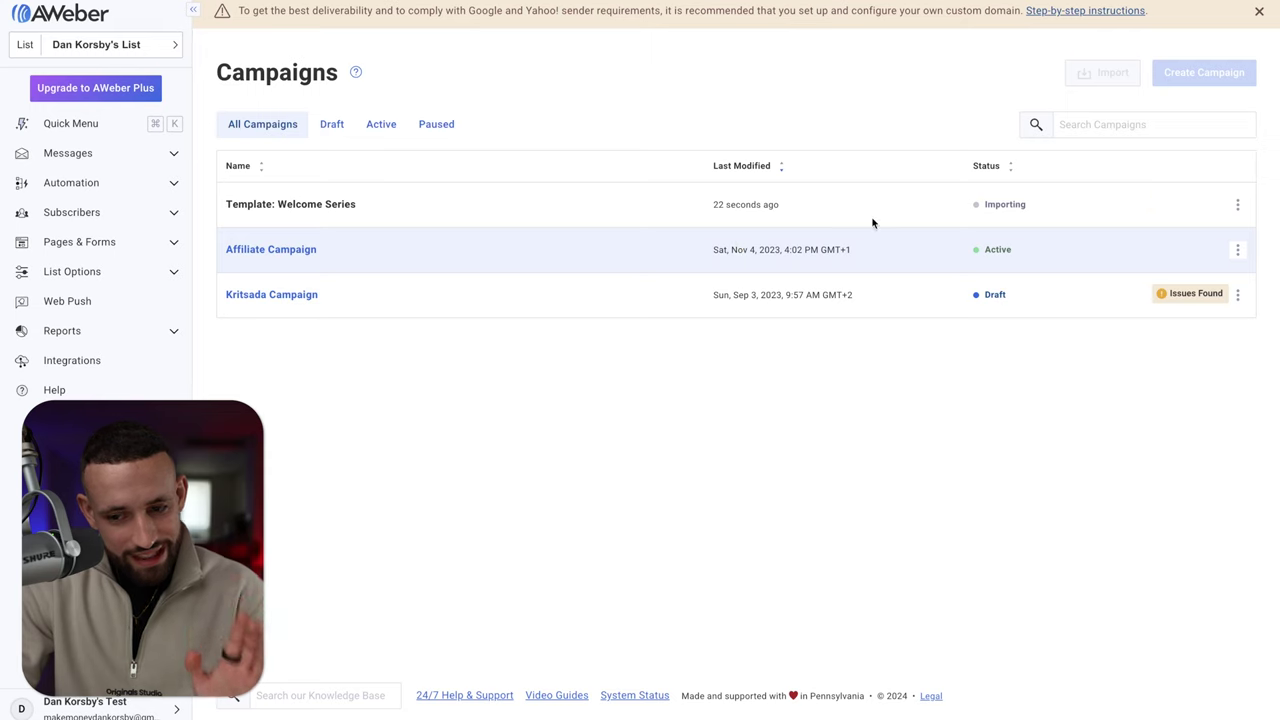
click(1108, 218)
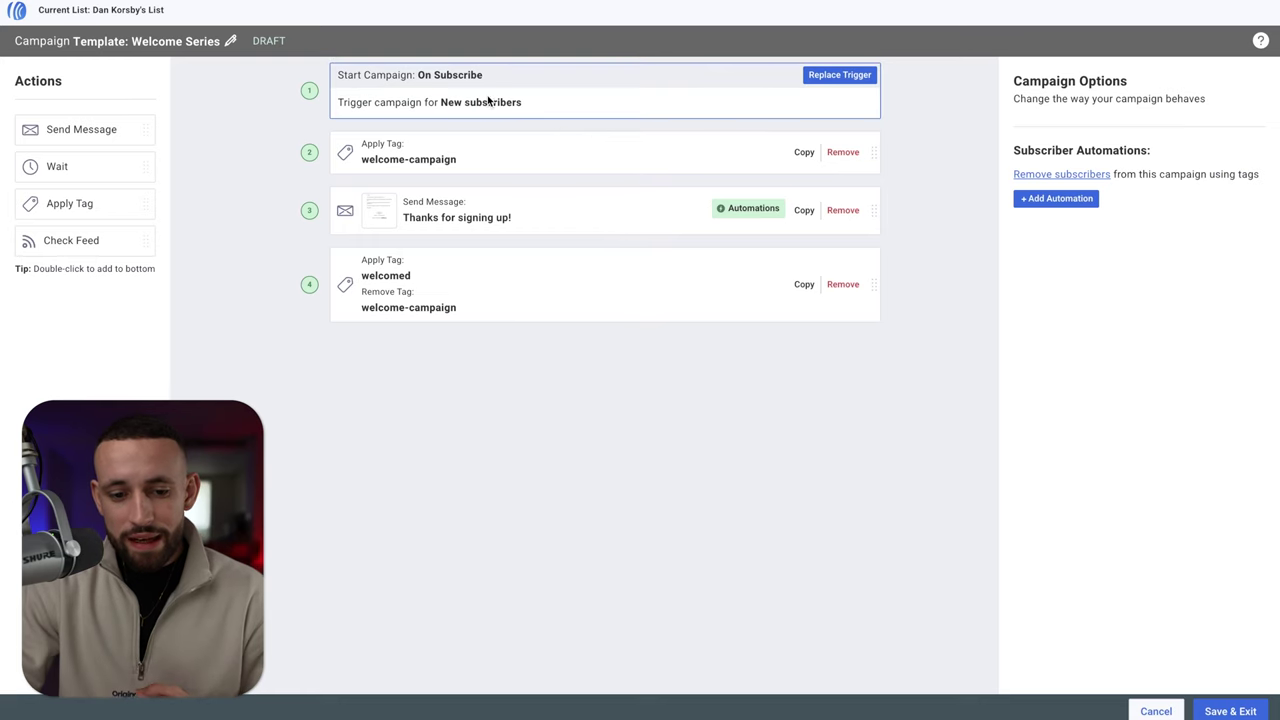
Step: Check the On Subscribe trigger, and replace the "welcome-campaign" tag in the first Apply Tag action with "keto-cook-book"
click(399, 103)
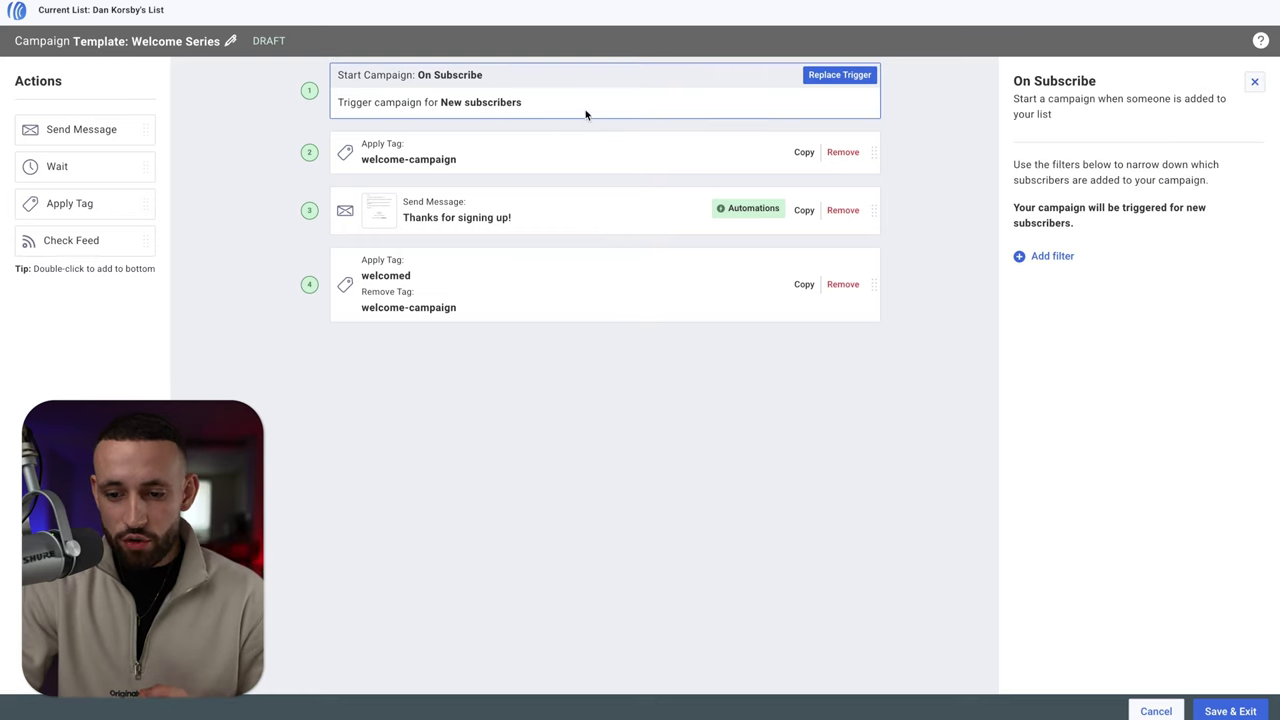
click(1254, 81)
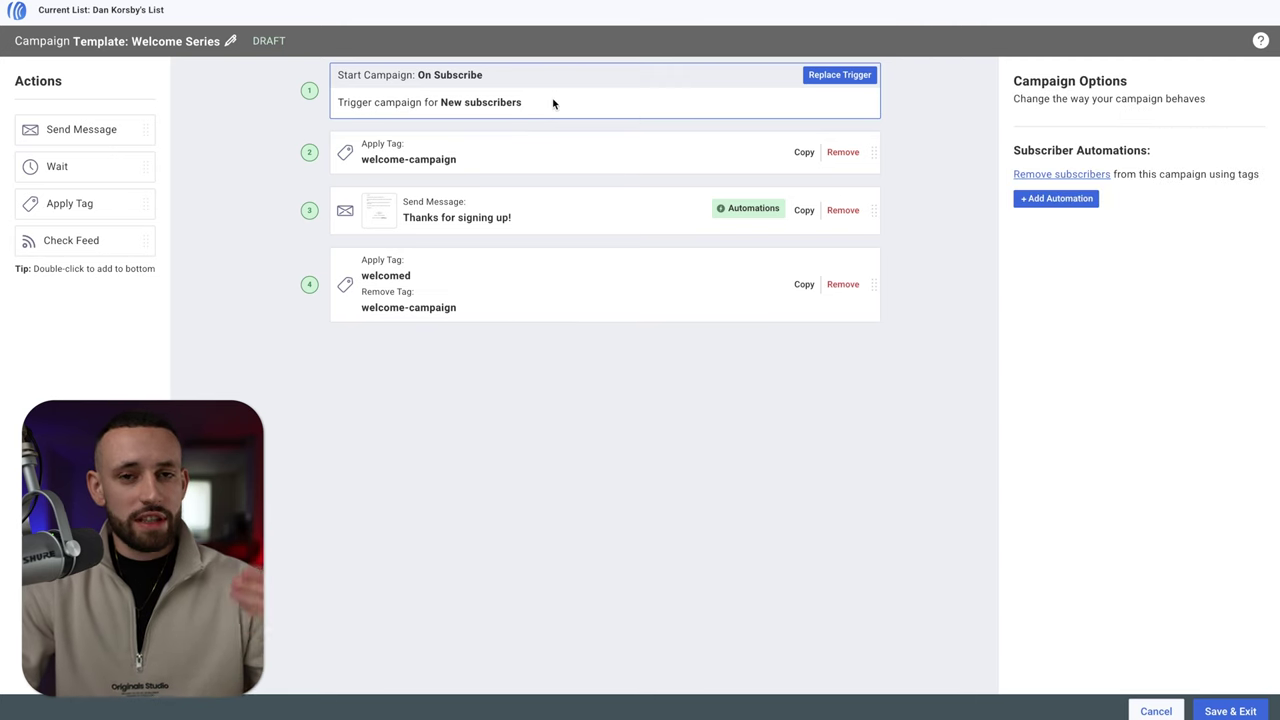
click(400, 166)
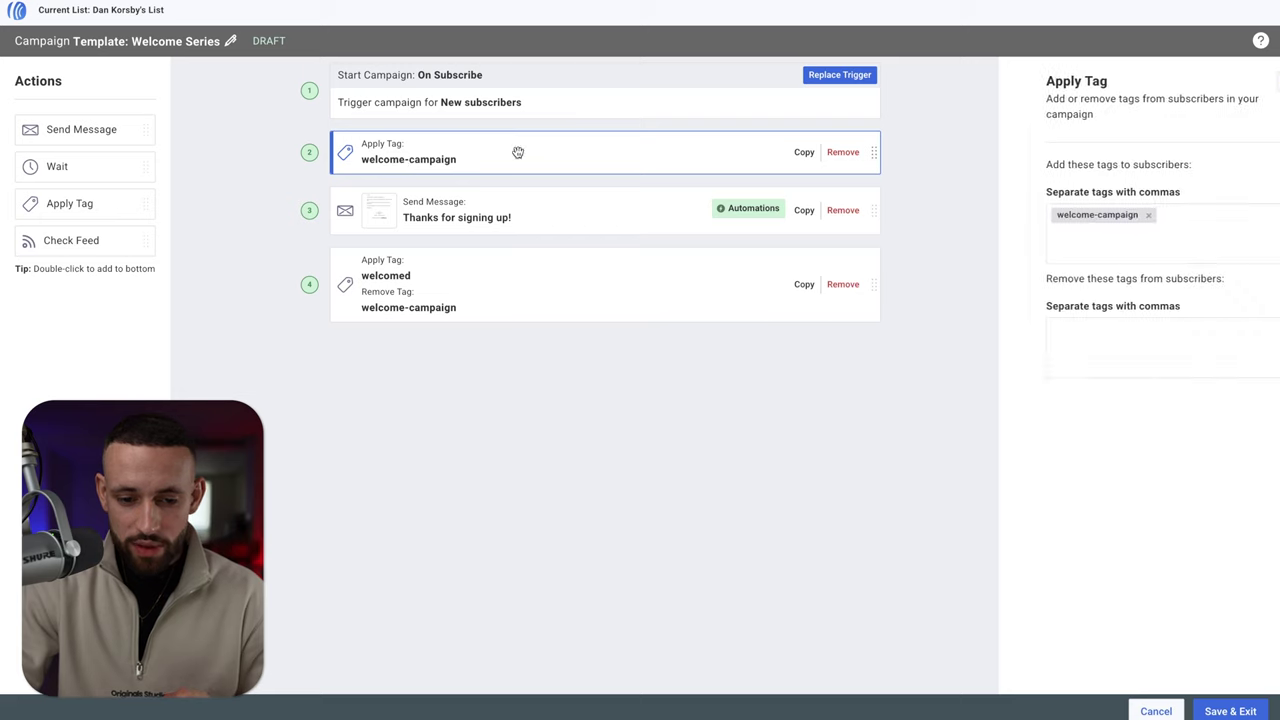
click(1116, 216)
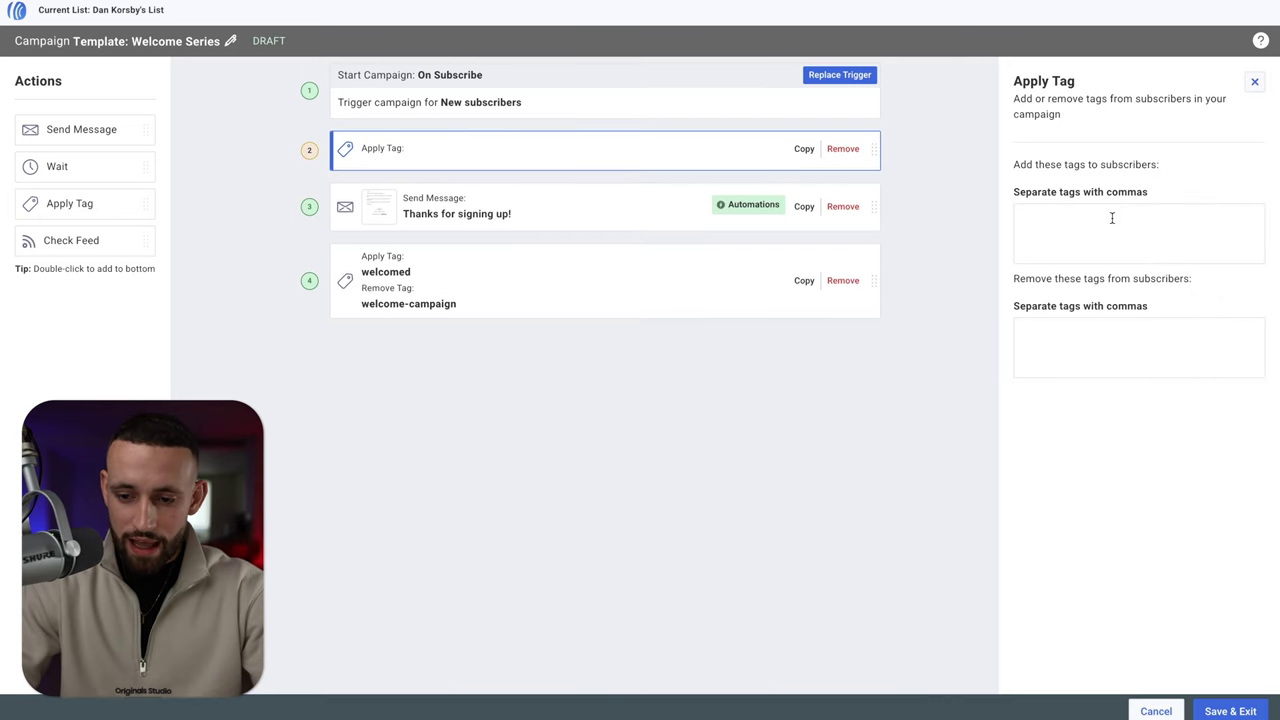
text(keto-cook-book)
key(Return)
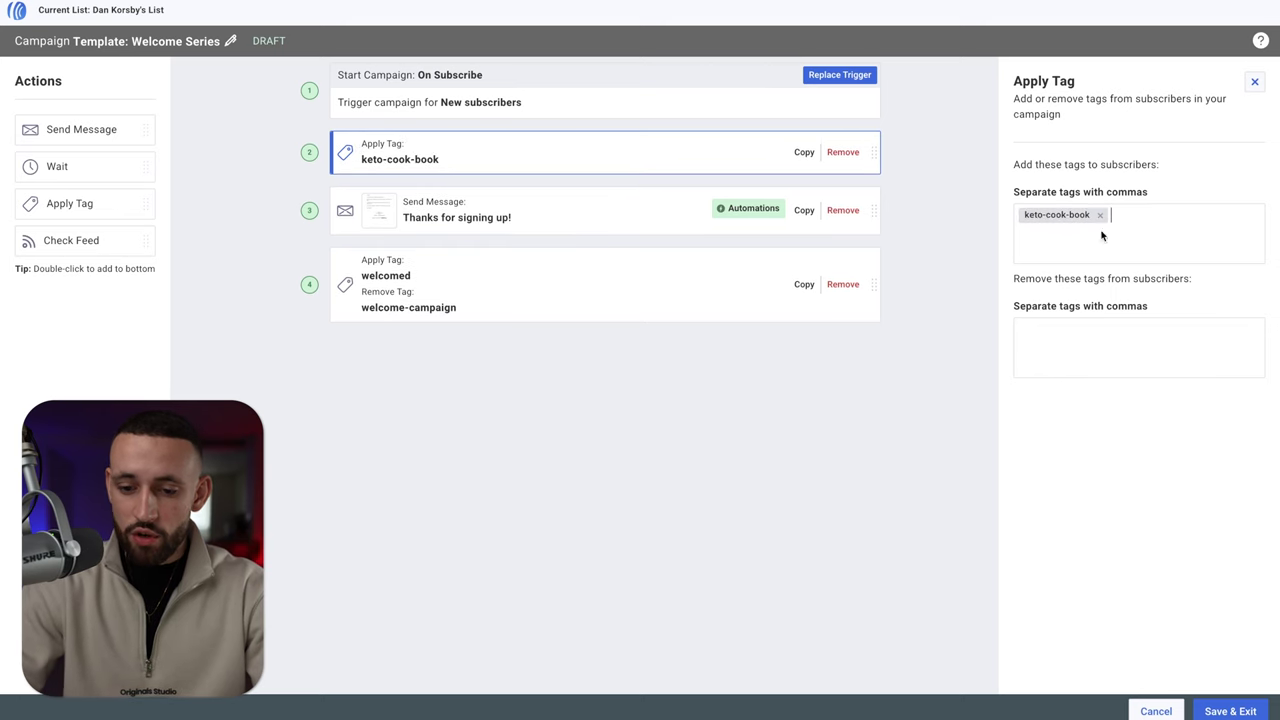
Step: Open the campaign's "Thanks for signing up!" message for editing and dismiss the Message Themes introduction
click(443, 212)
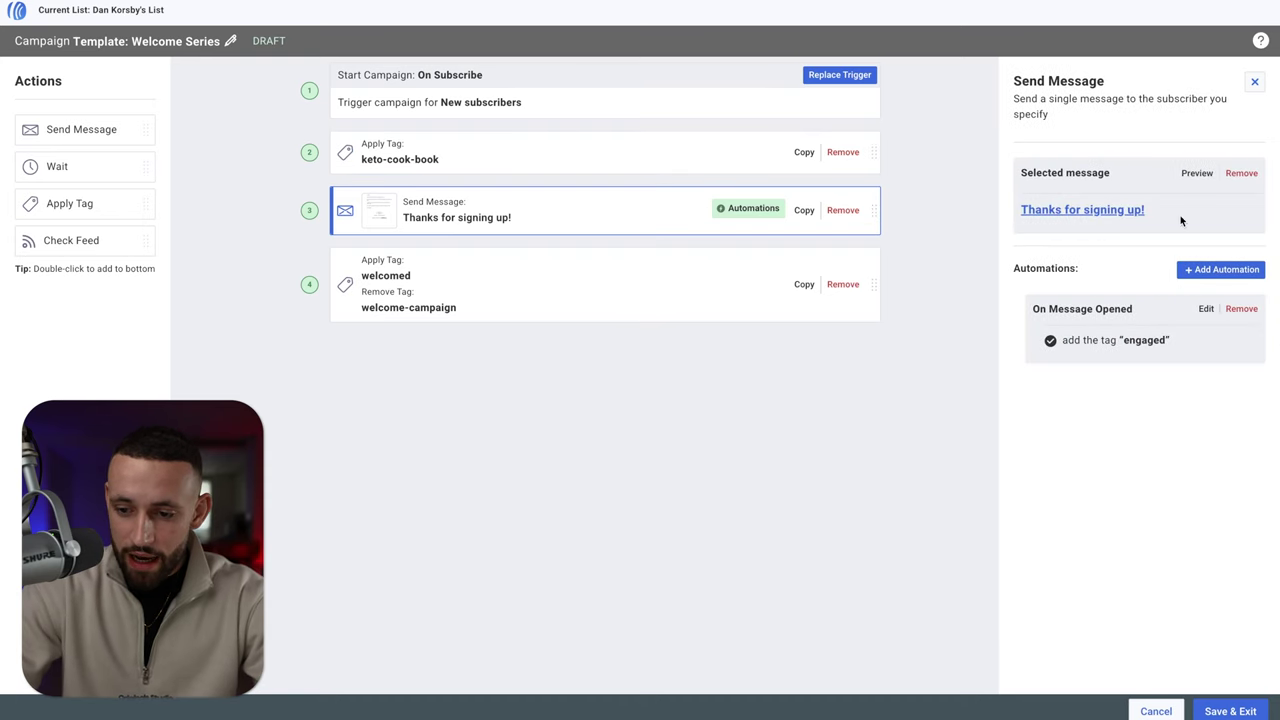
click(1097, 220)
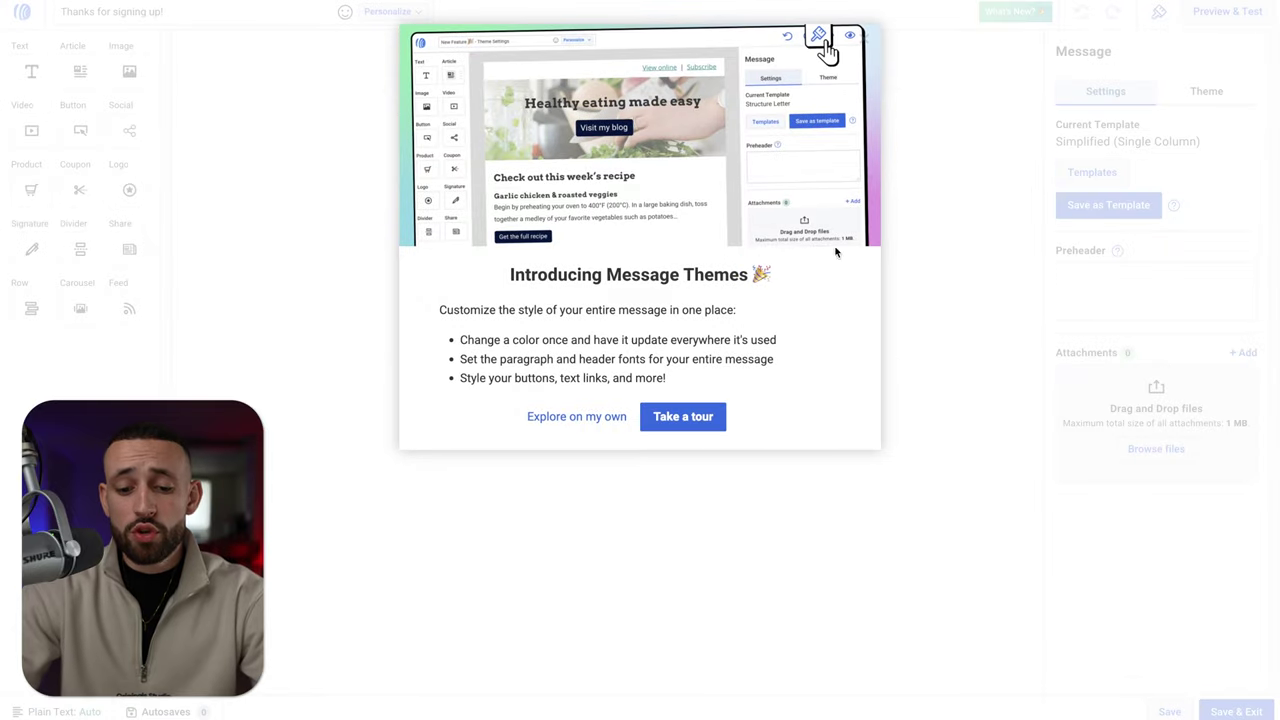
click(871, 40)
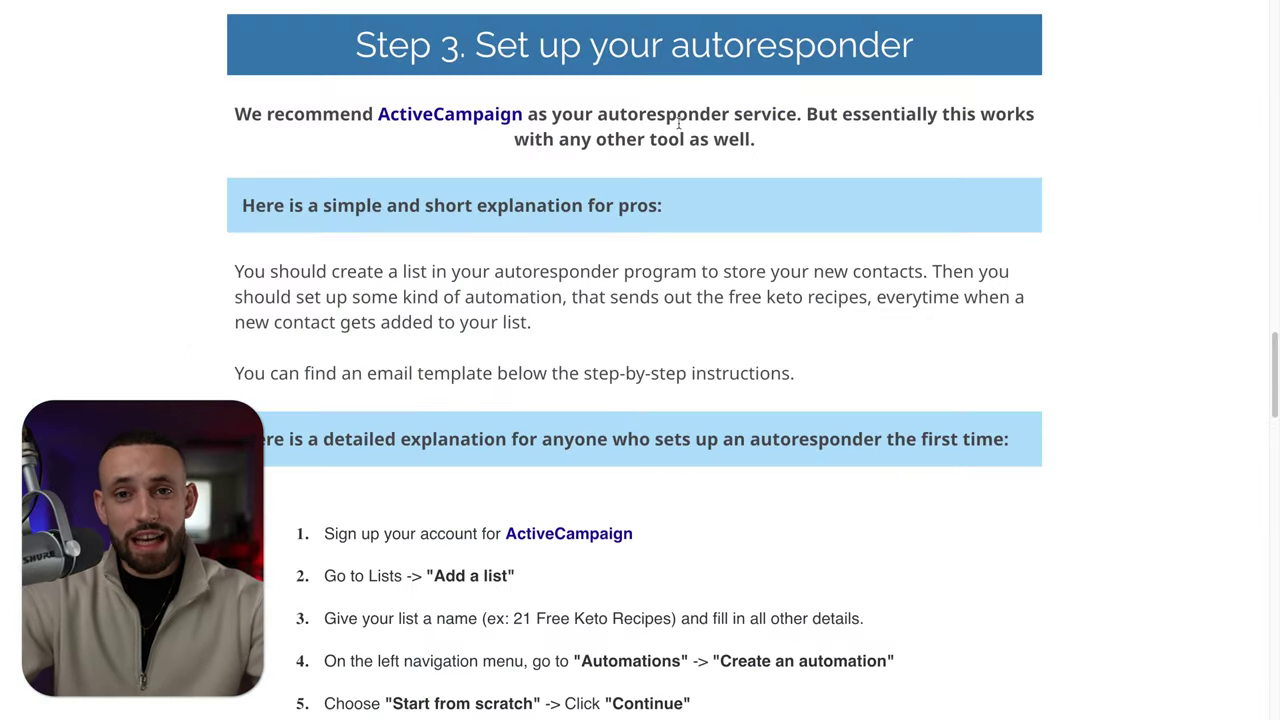
Step: Read the affiliate page's "Set up your autoresponder" instructions and copy the suggested email name "Your Free Keto Recipes"
scroll(582, 160, down, 5)
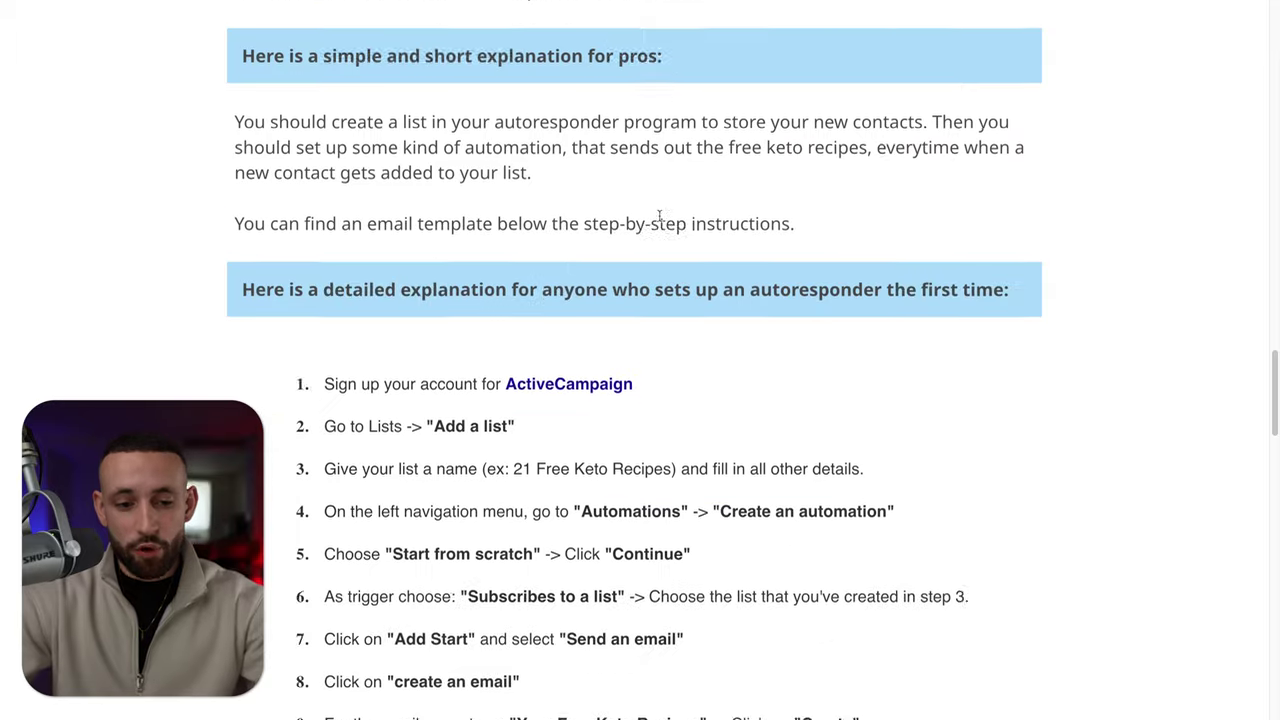
scroll(615, 160, down, 2)
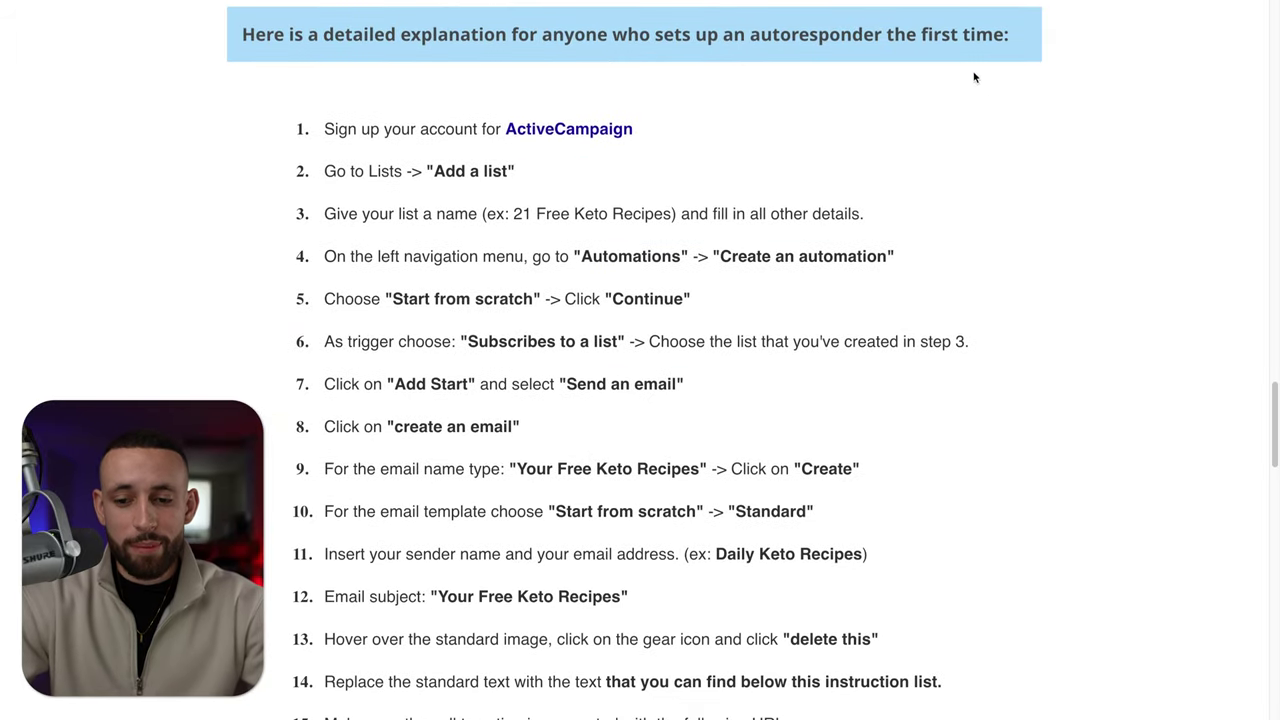
scroll(600, 75, down, 4)
scroll(622, 227, down, 1)
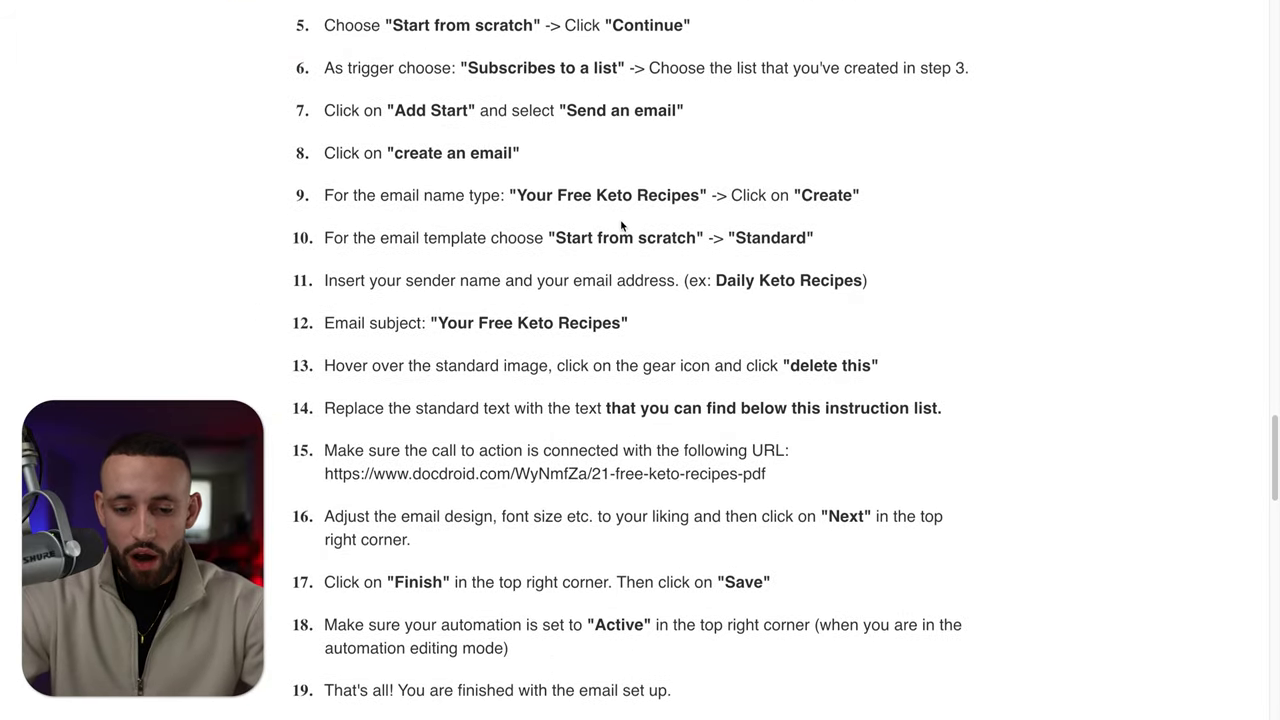
scroll(590, 272, down, 1)
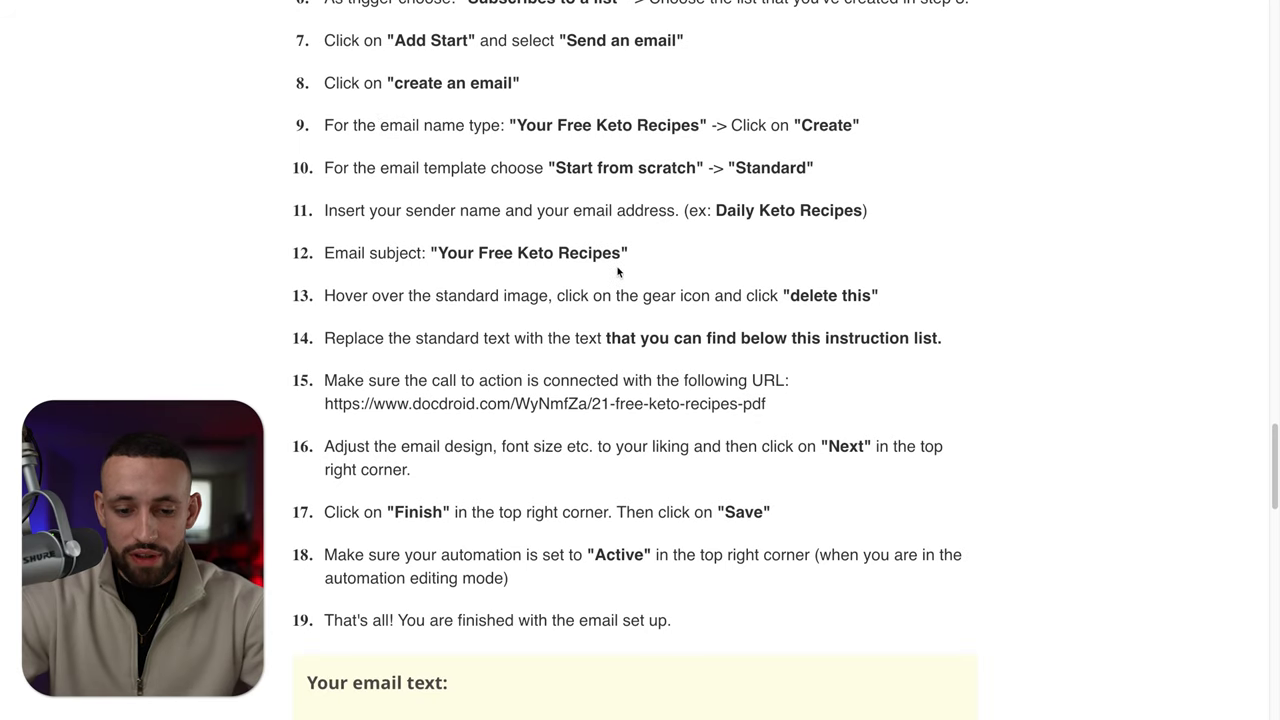
drag(520, 124, 698, 125)
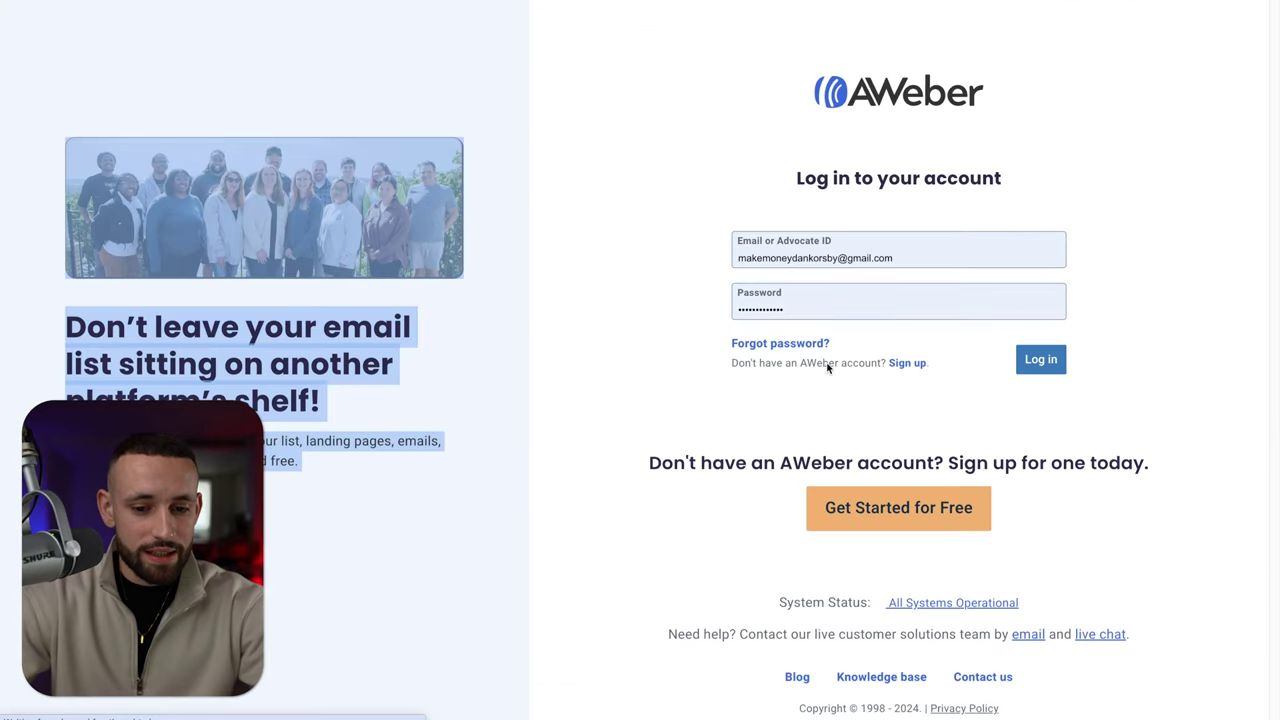
Step: Log back in to the AWeber test account and set the message's subject to "Your Free Keto Recipes"
key(Return)
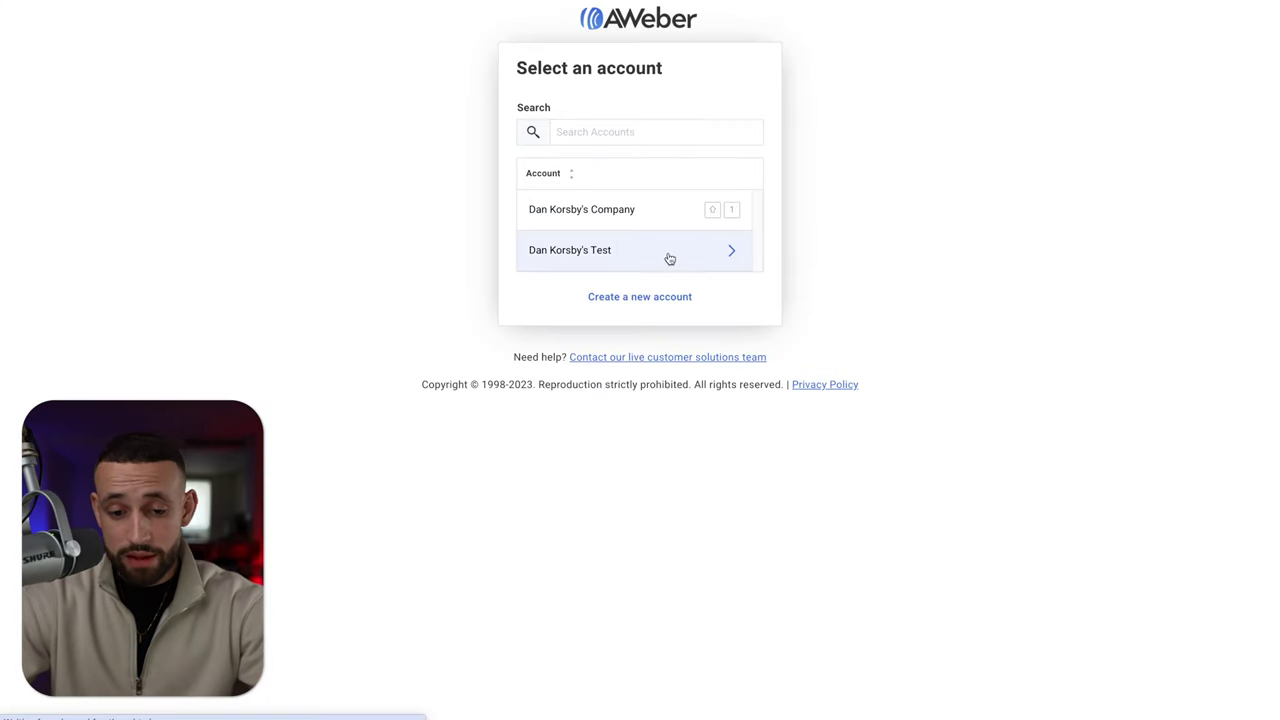
click(670, 259)
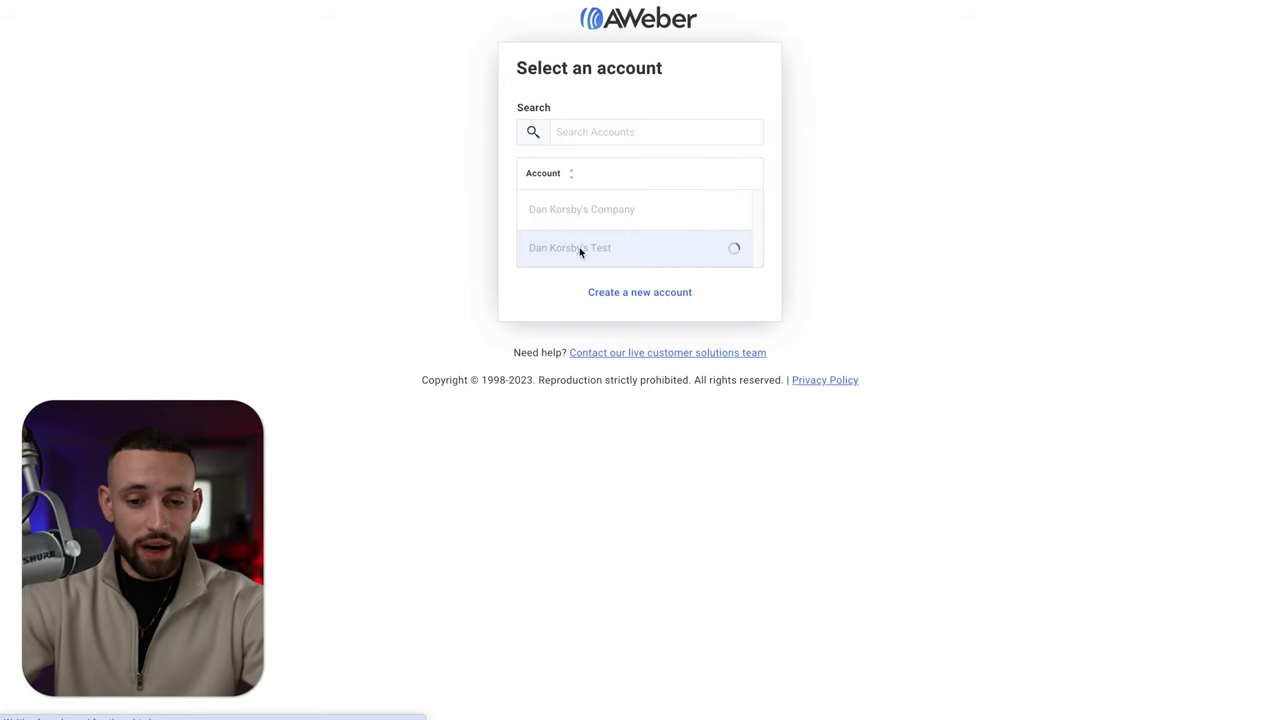
click(214, 9)
text(Your Free Keto Recipes)
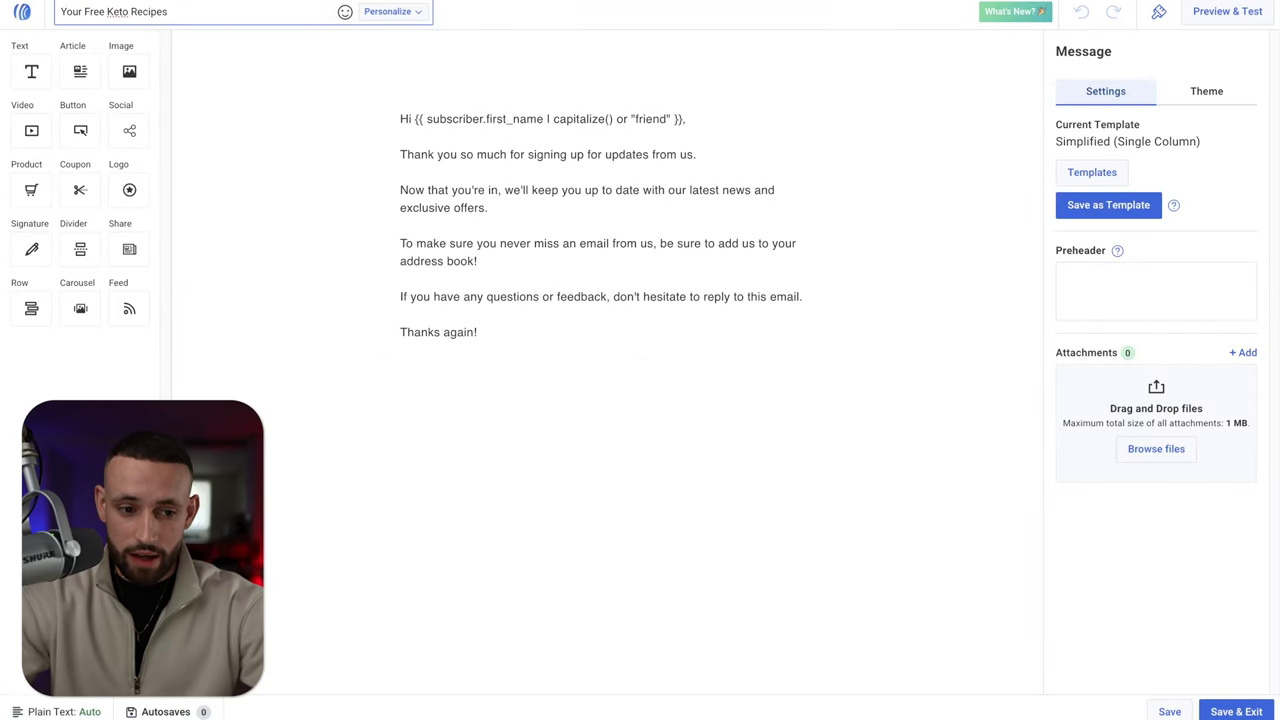
text(!)
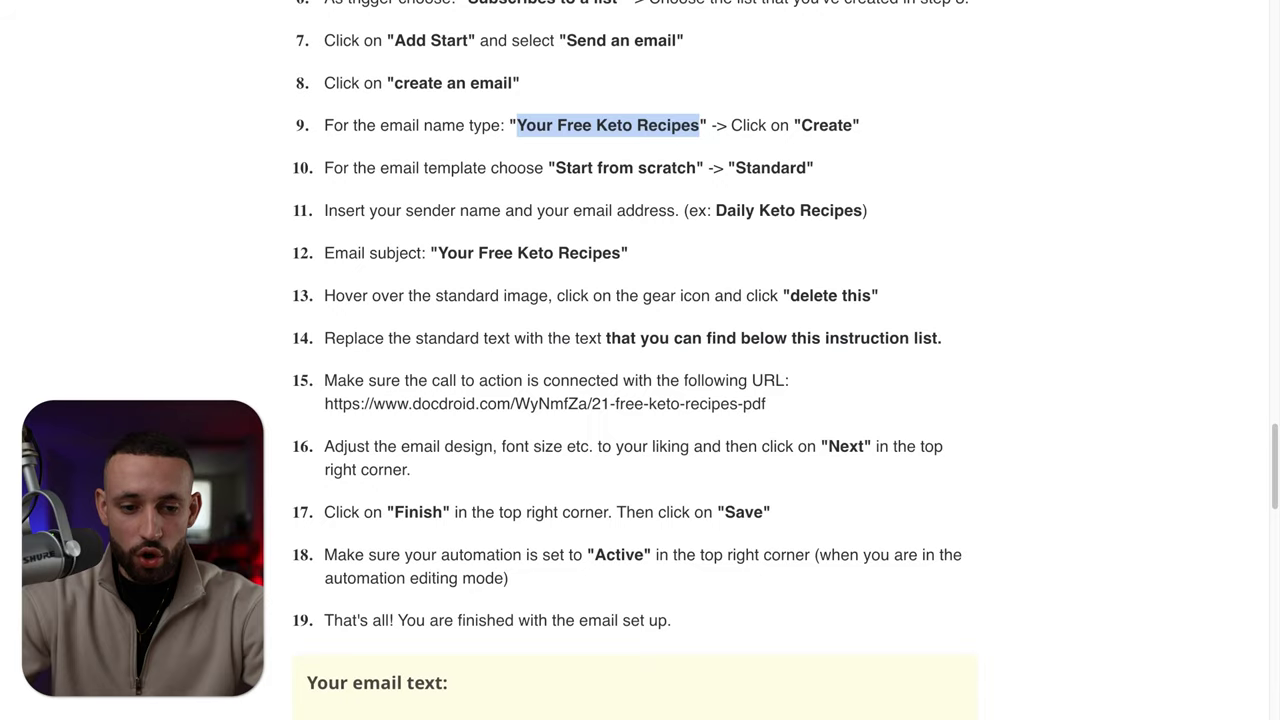
Step: Replace the message body with the email text from the affiliate instructions and add the sender's name below "Best wishes..."
scroll(337, 251, down, 5)
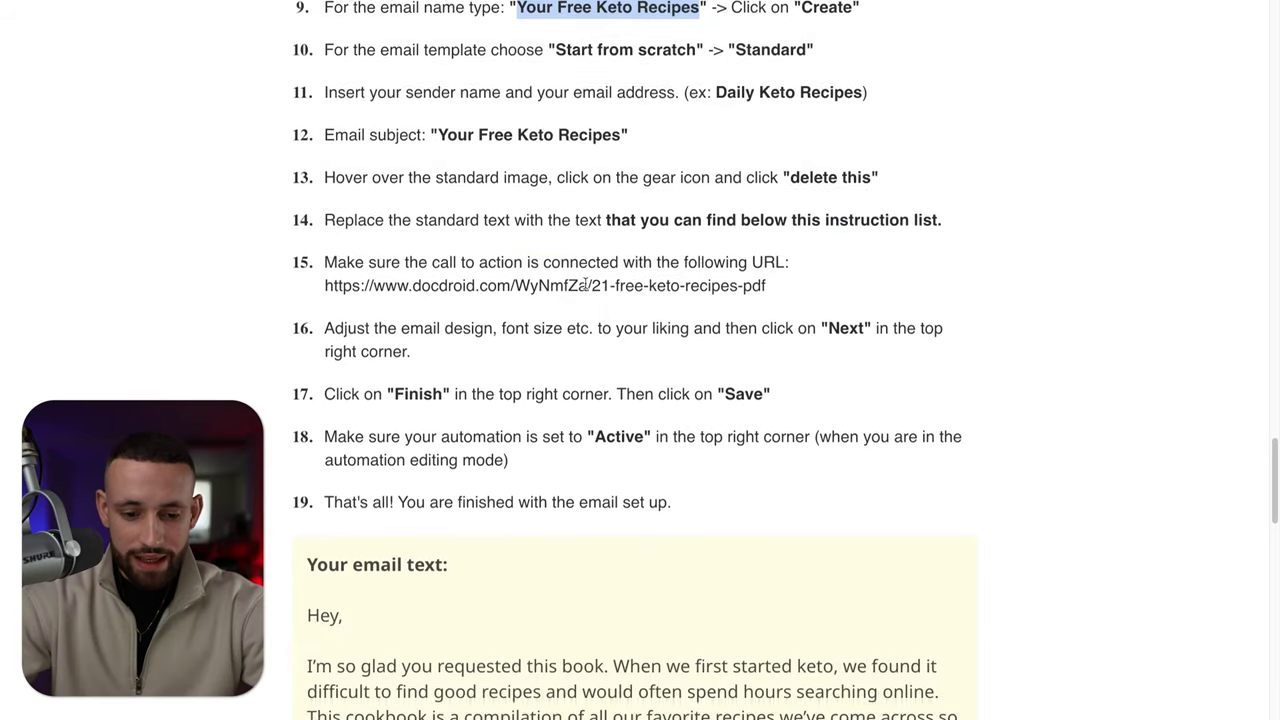
drag(307, 281, 460, 515)
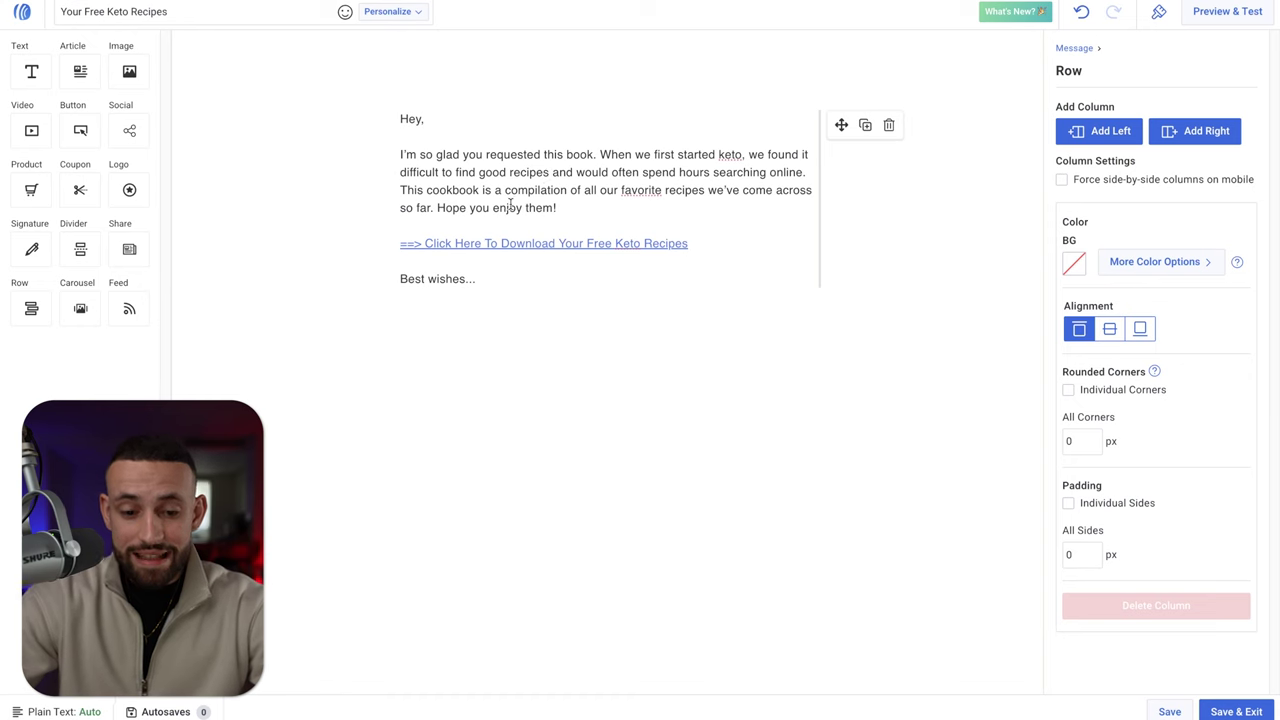
click(506, 280)
key(Return)
key(Return)
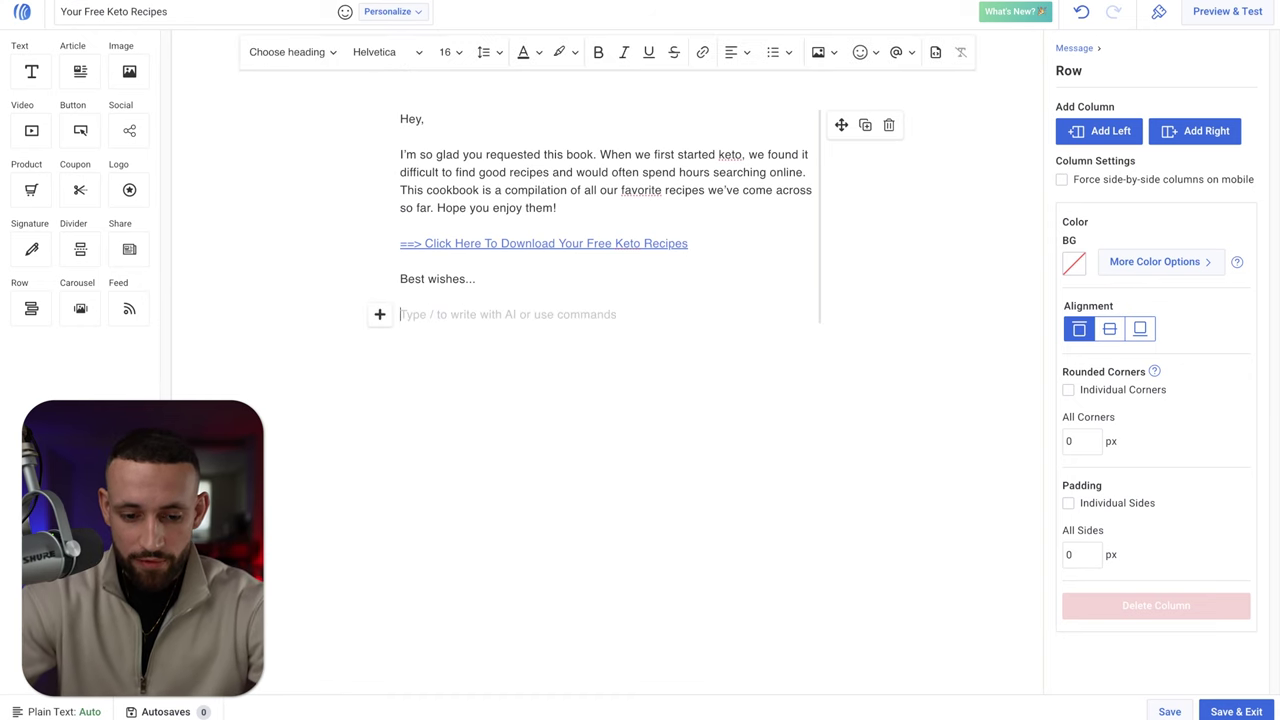
text(Dan Korsby)
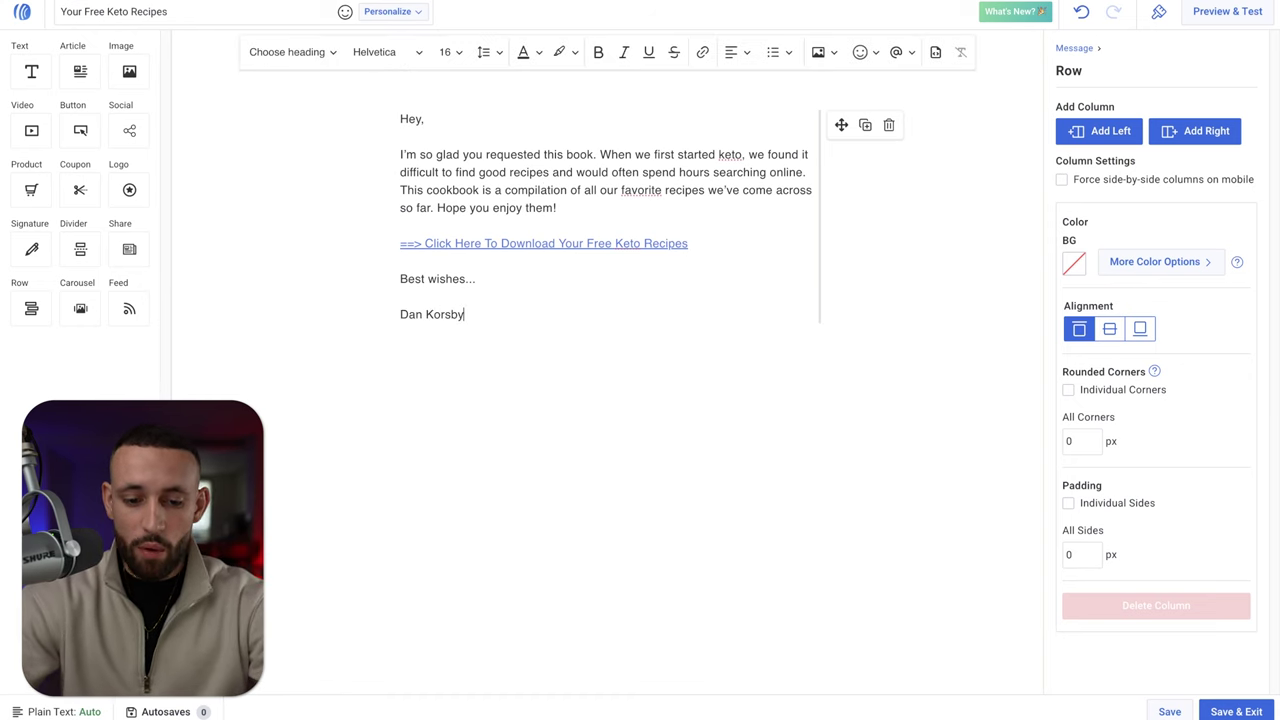
Step: Open the docdroid link behind "Click Here To Download Your Free Keto Recipes" to check the recipe PDF
click(513, 245)
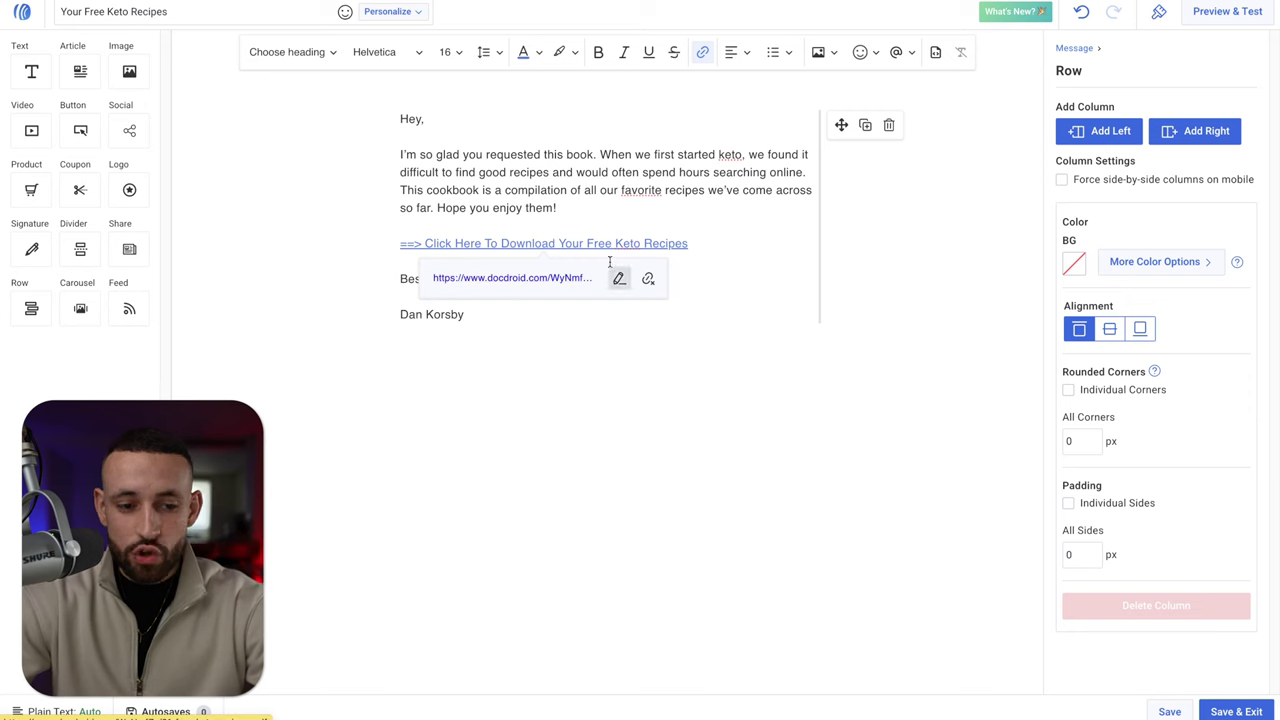
click(515, 278)
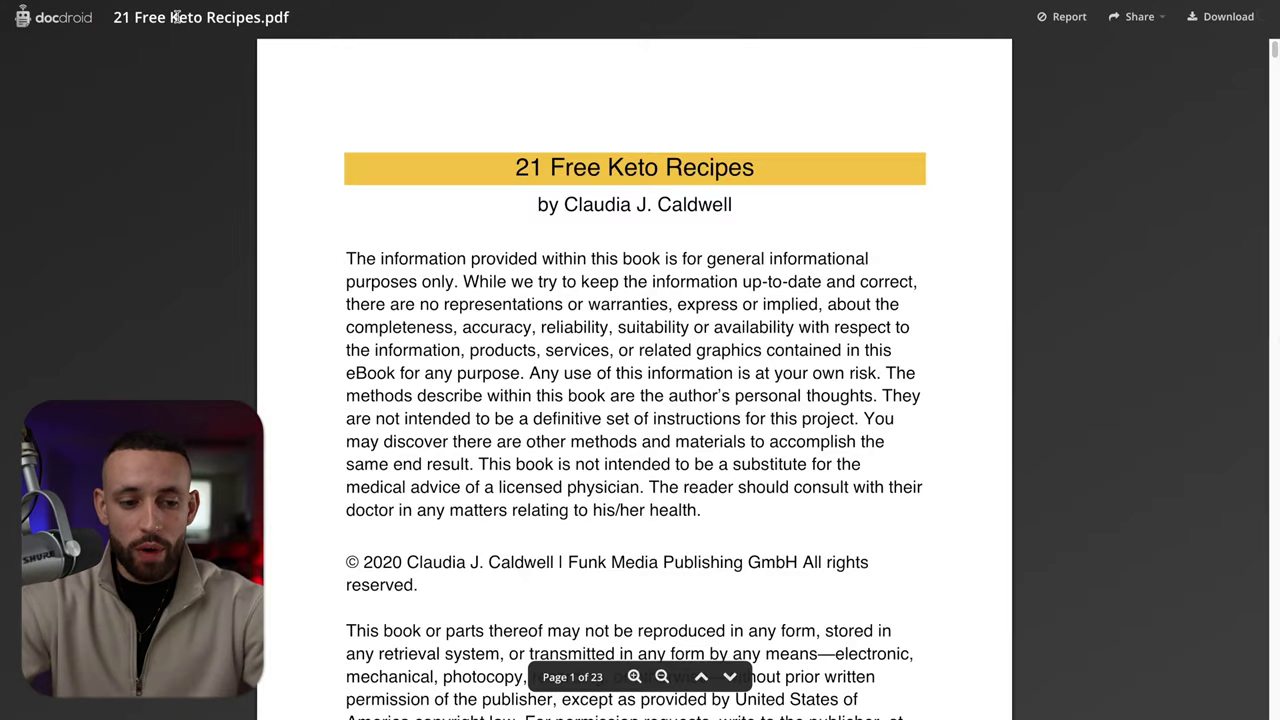
Step: Look through the recipes listed in the 21 Free Keto Recipes PDF, and save and close the AWeber welcome message
scroll(502, 106, down, 10)
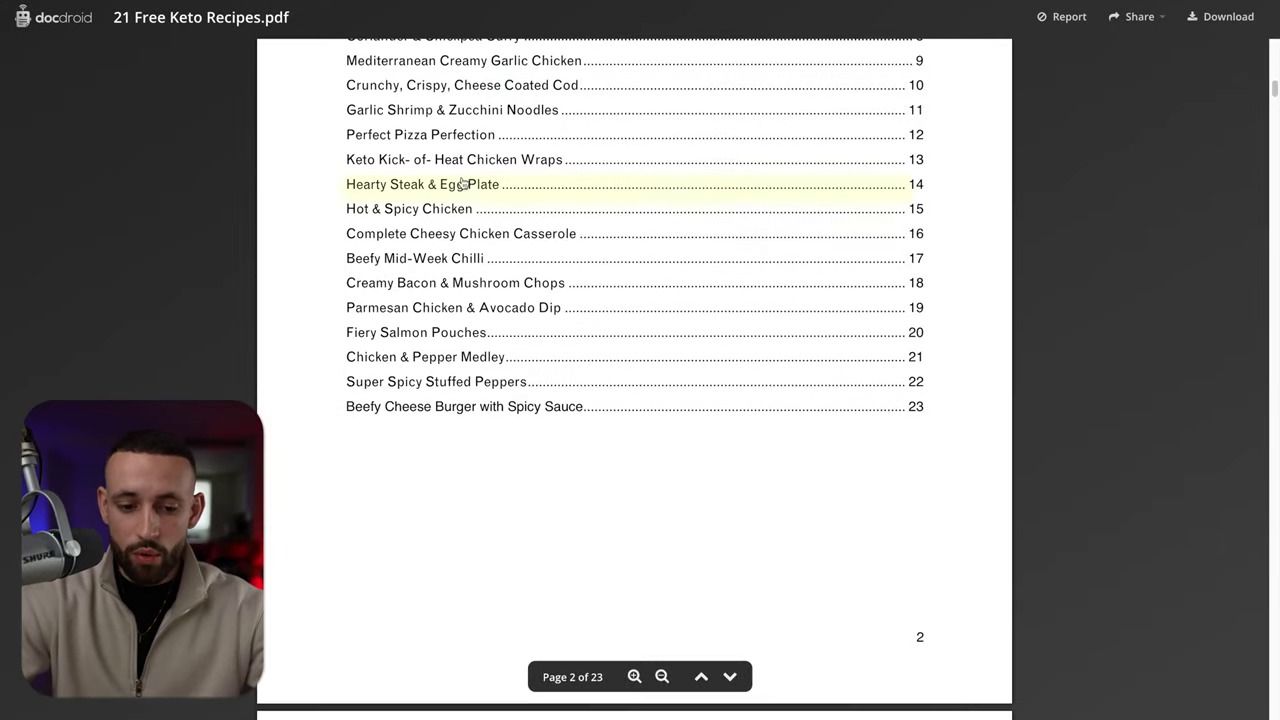
scroll(441, 209, up, 1)
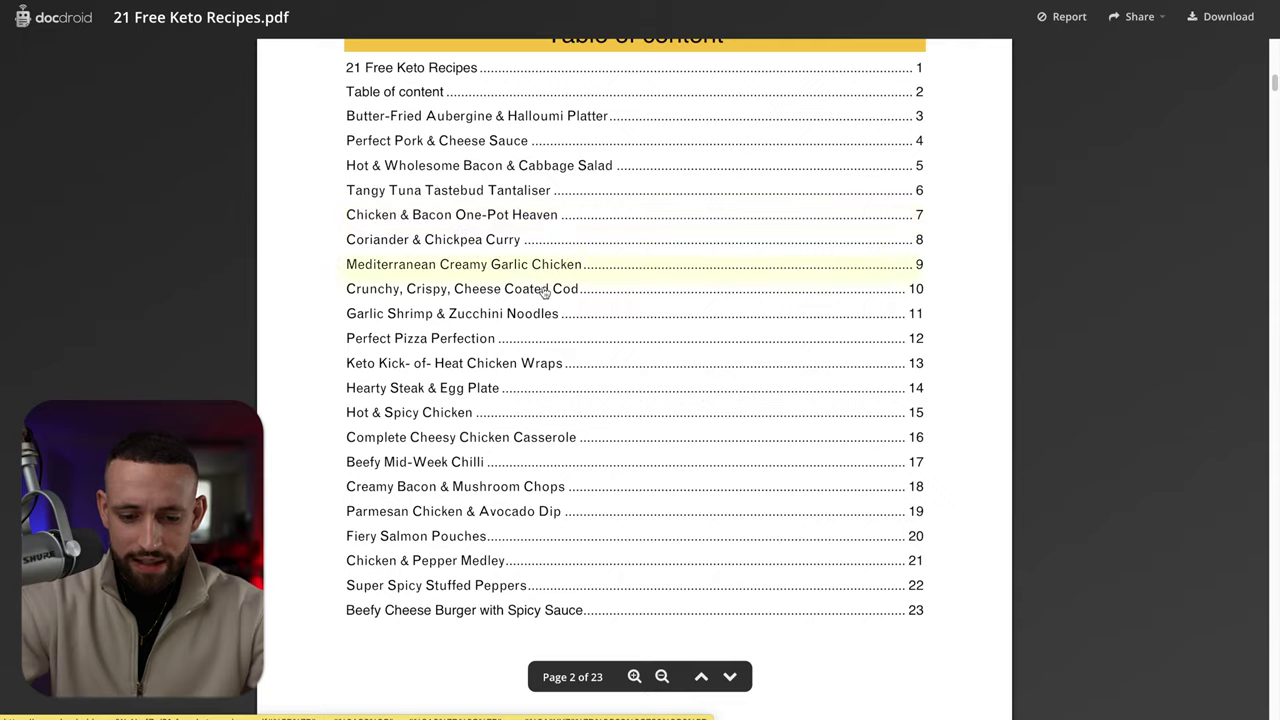
scroll(543, 291, down, 8)
scroll(420, 160, up, 3)
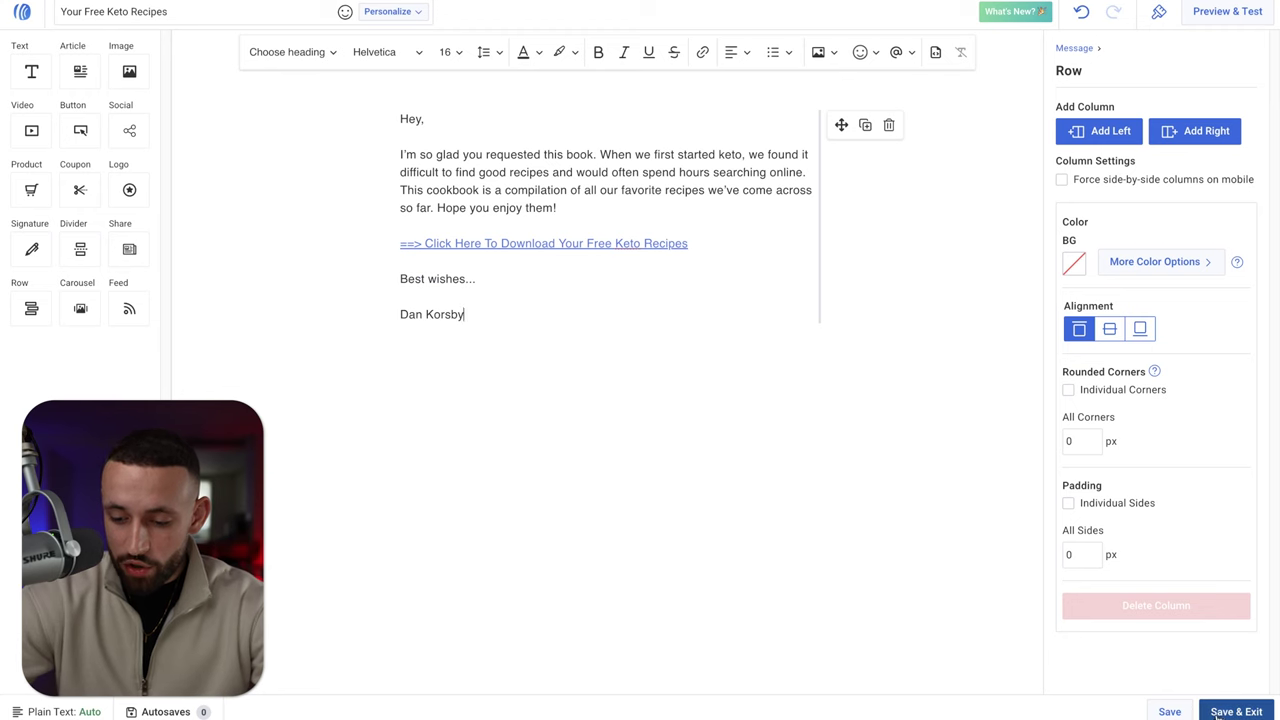
click(1217, 713)
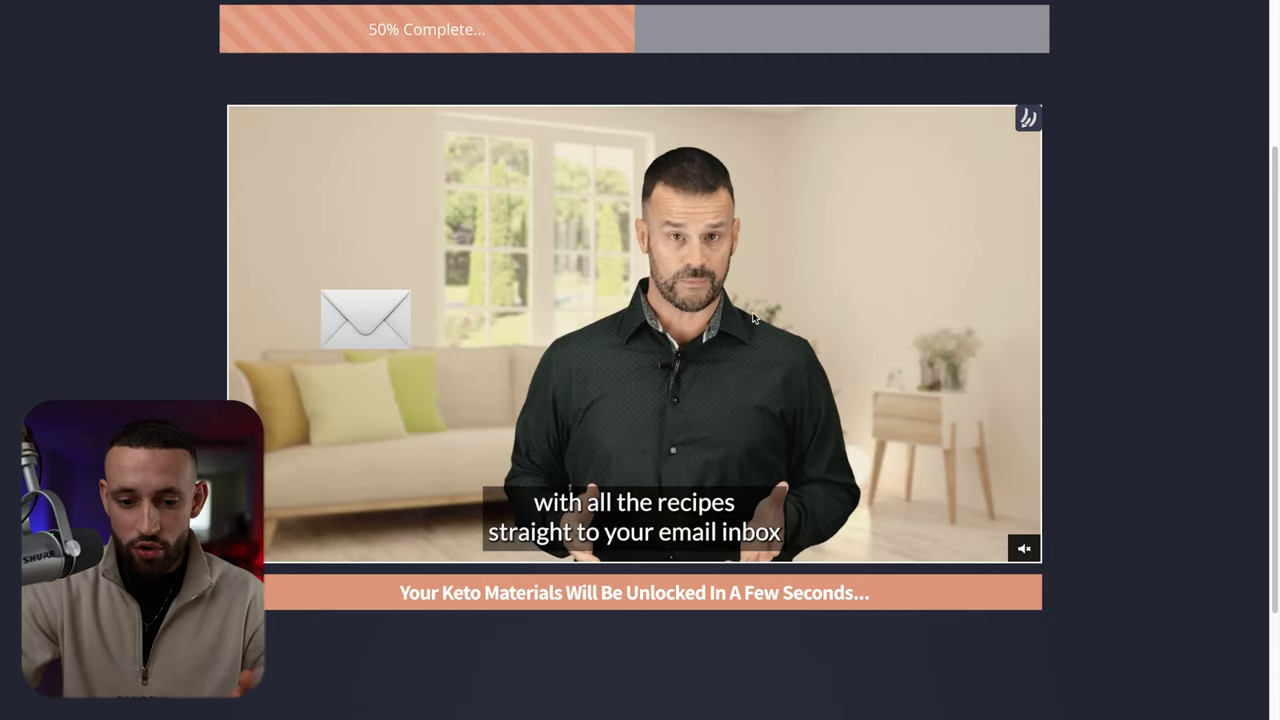
Step: Review the "You Are Almost Finished..." offer page from the heading down to the text below the video
scroll(740, 309, up, 3)
scroll(688, 384, down, 3)
scroll(817, 290, down, 1)
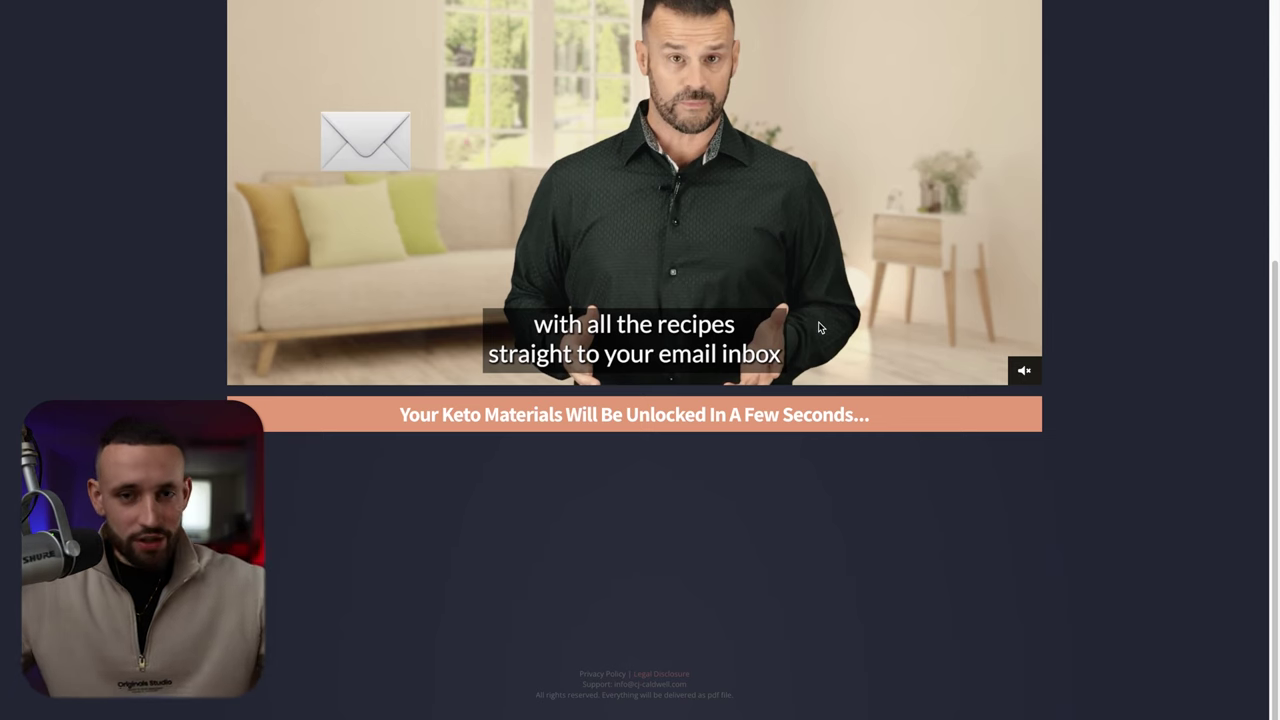
scroll(818, 327, up, 3)
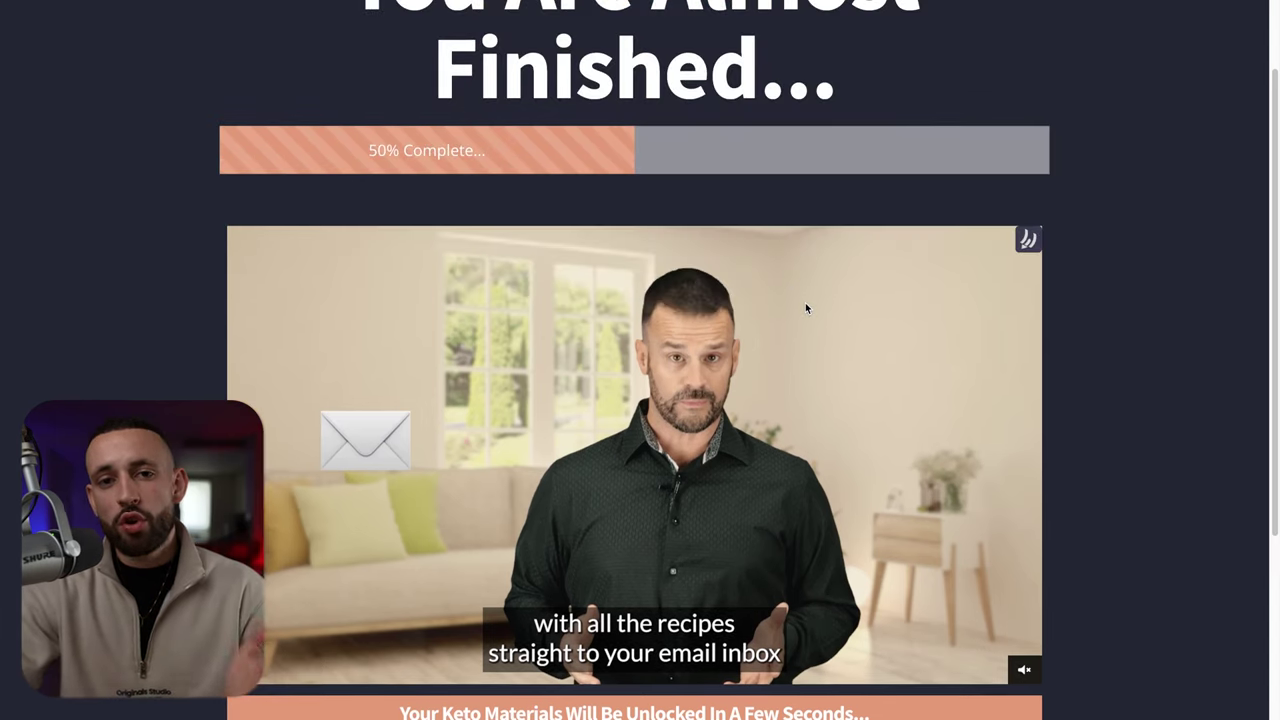
scroll(850, 380, up, 2)
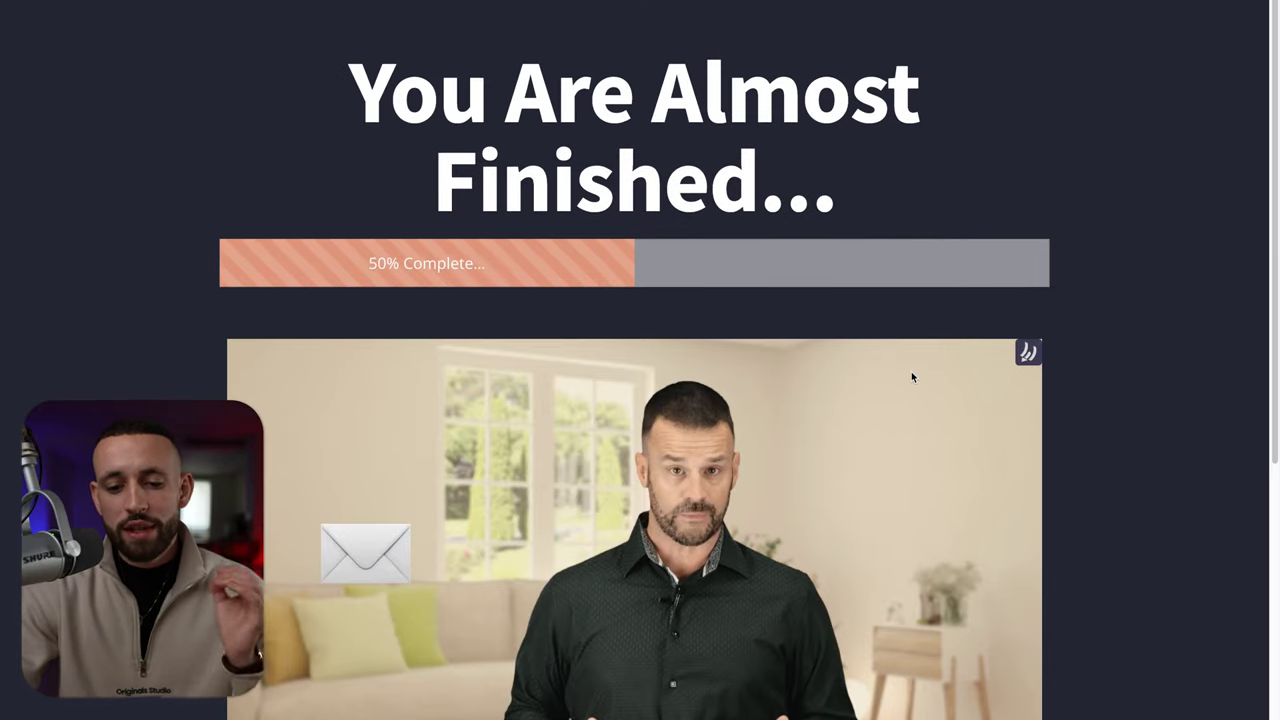
scroll(1050, 388, down, 1)
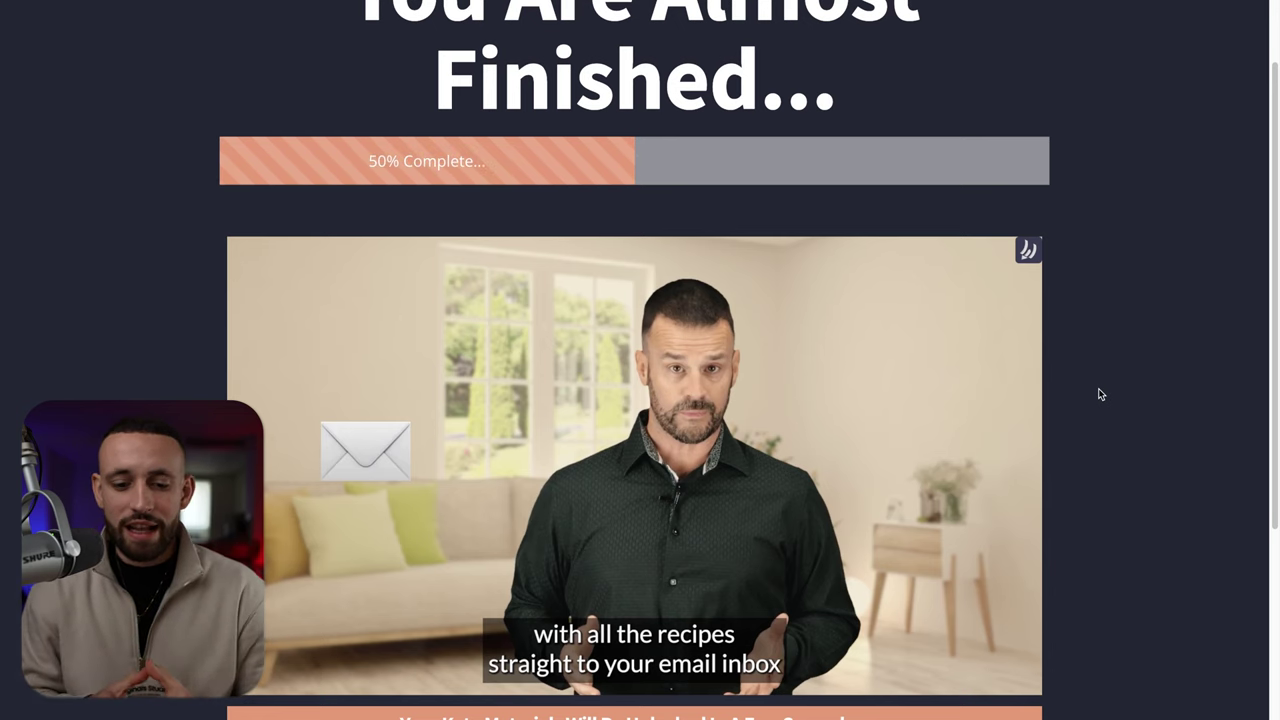
scroll(720, 455, down, 3)
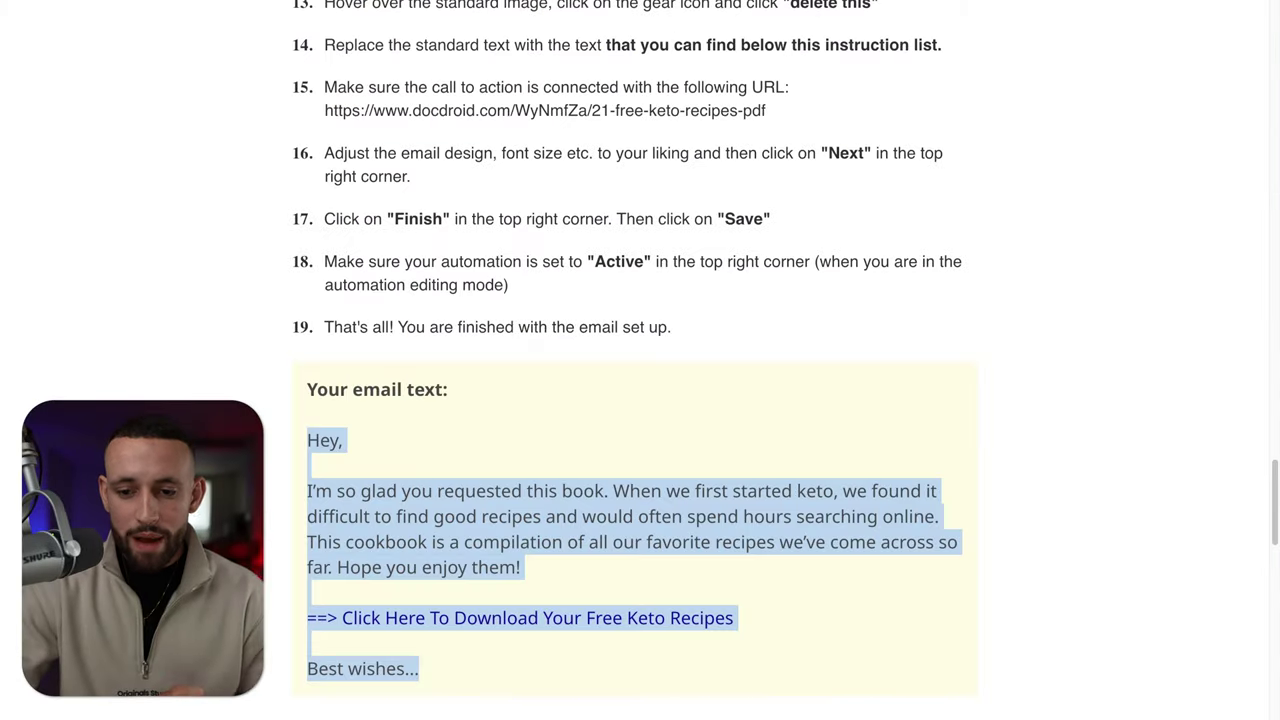
Step: Read the affiliate page's landing page and traffic steps and open the instructions for sending email blasts
scroll(720, 249, down, 3)
click(960, 245)
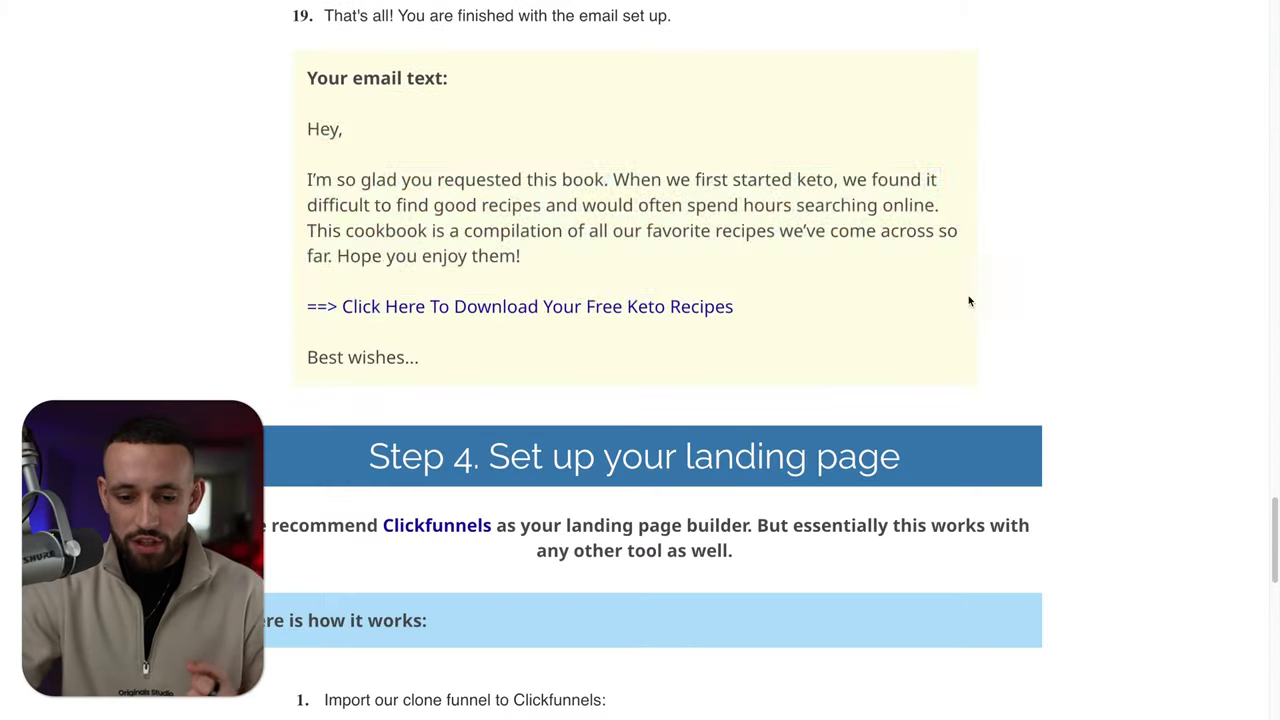
scroll(910, 330, down, 6)
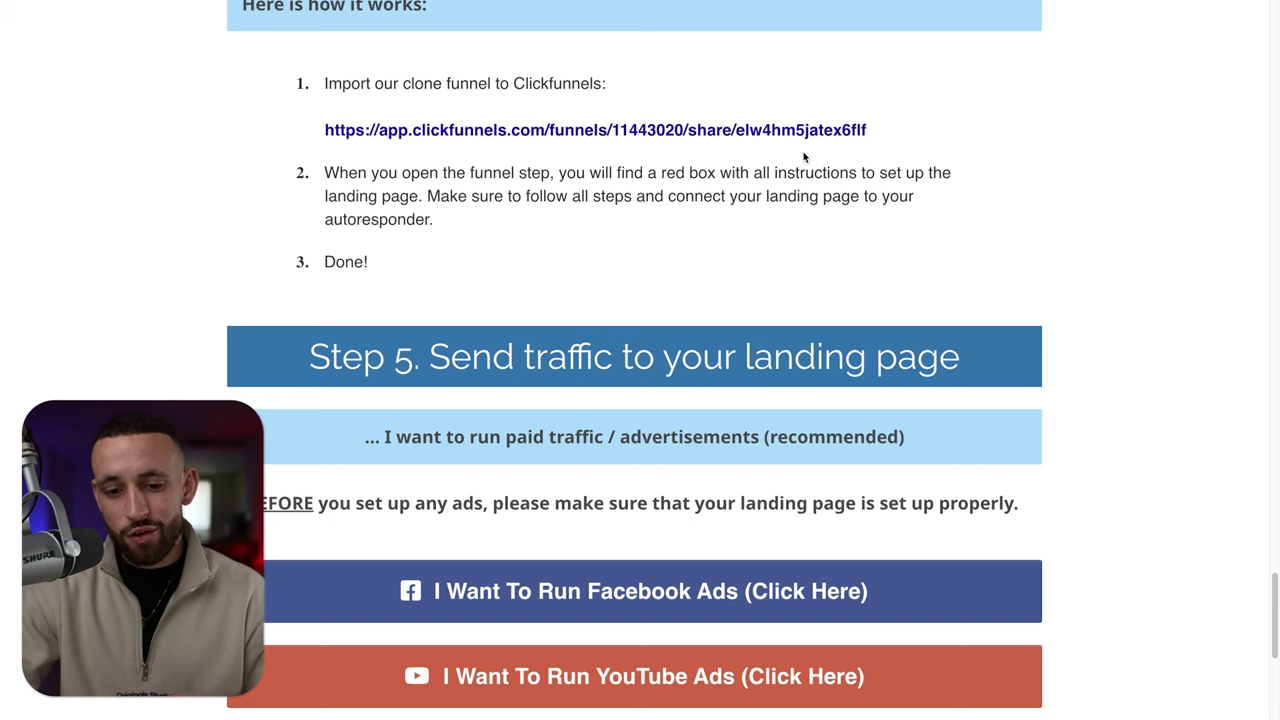
scroll(803, 221, down, 5)
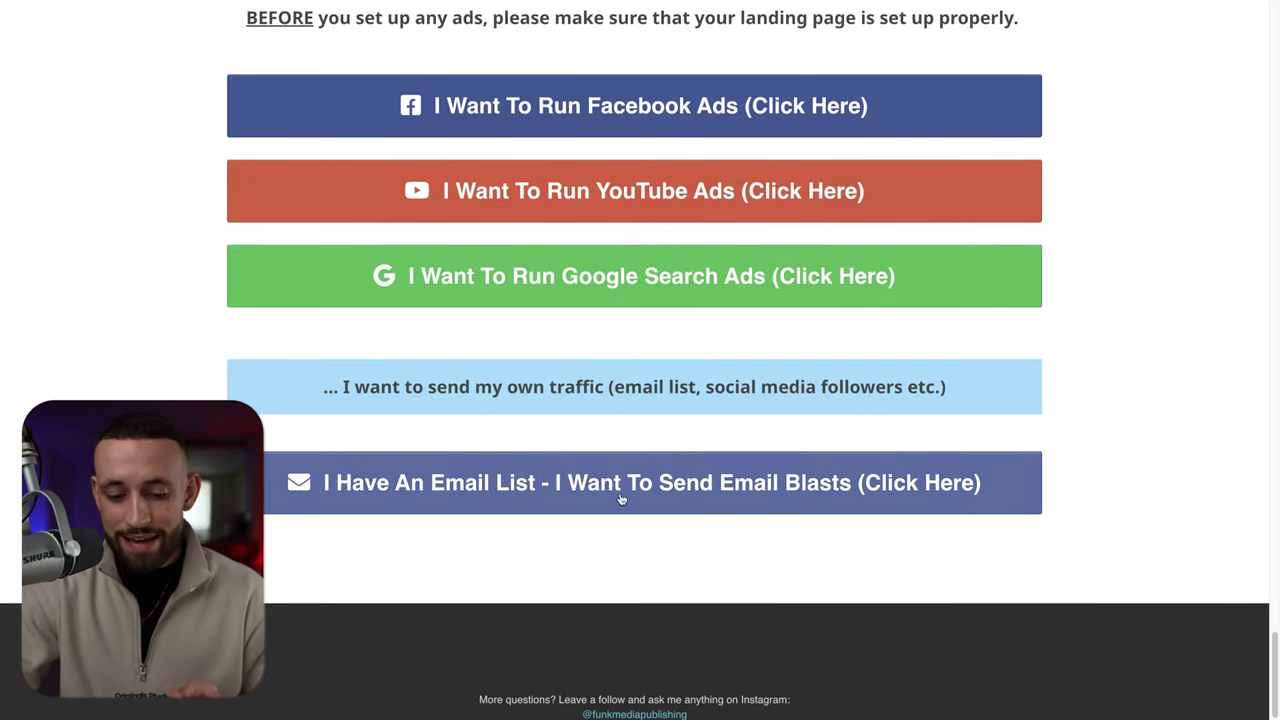
click(875, 490)
scroll(724, 237, down, 3)
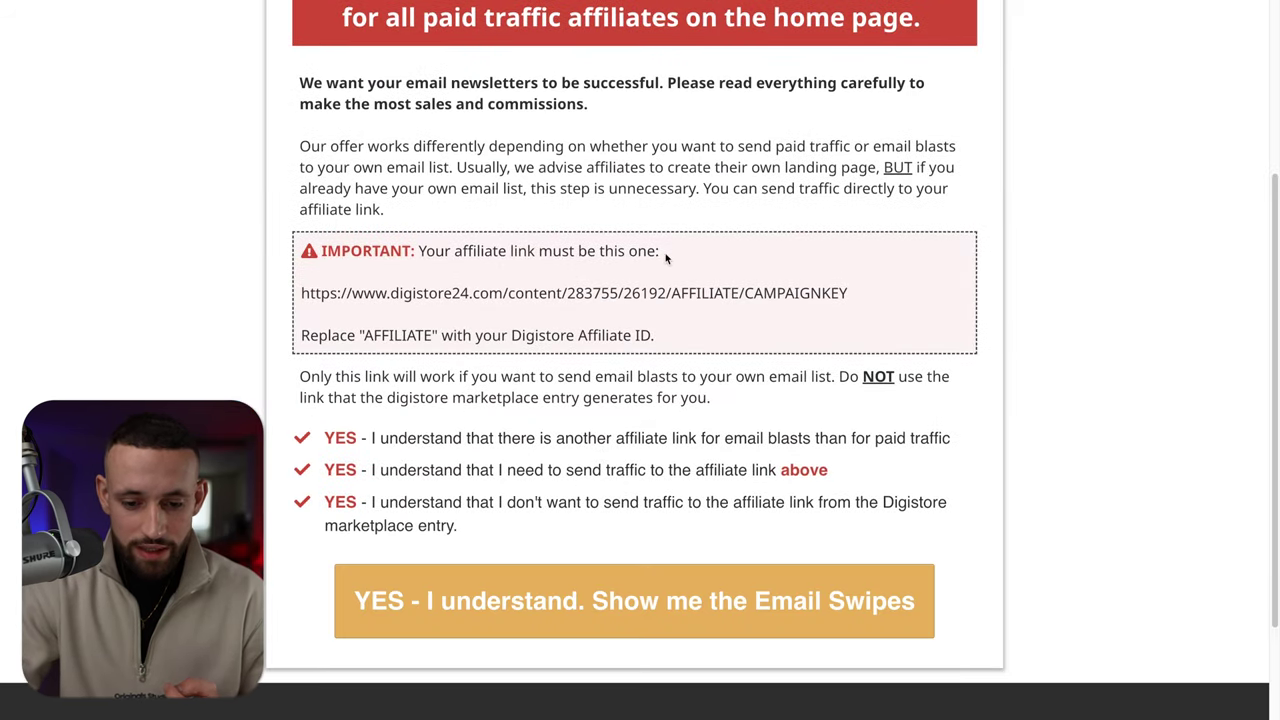
Step: Copy the email-blast affiliate link from the important notice and open it in a new tab
drag(665, 258, 454, 250)
drag(858, 297, 310, 294)
key(ctrl+c)
key(ctrl+t)
key(ctrl+v)
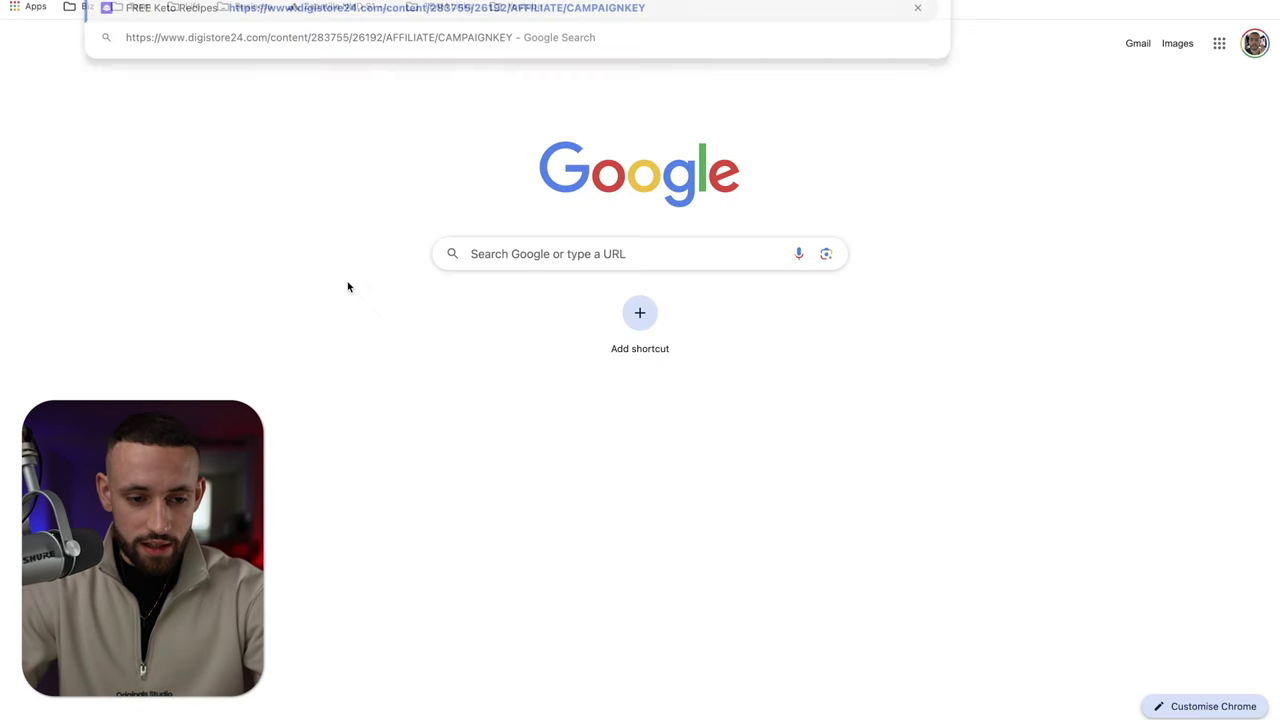
key(Return)
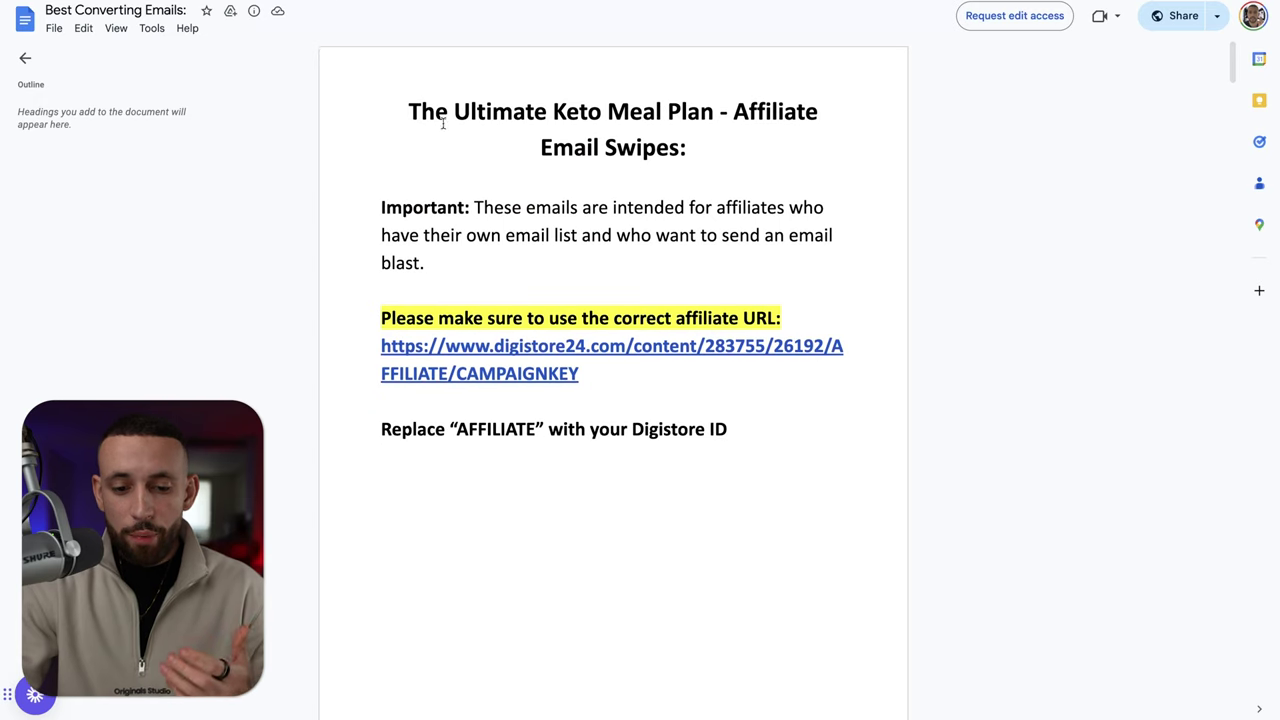
Step: Read through the affiliate email swipes in the "Best Converting Emails" document, including the subject line of Email 1
scroll(333, 146, down, 3)
scroll(486, 230, down, 7)
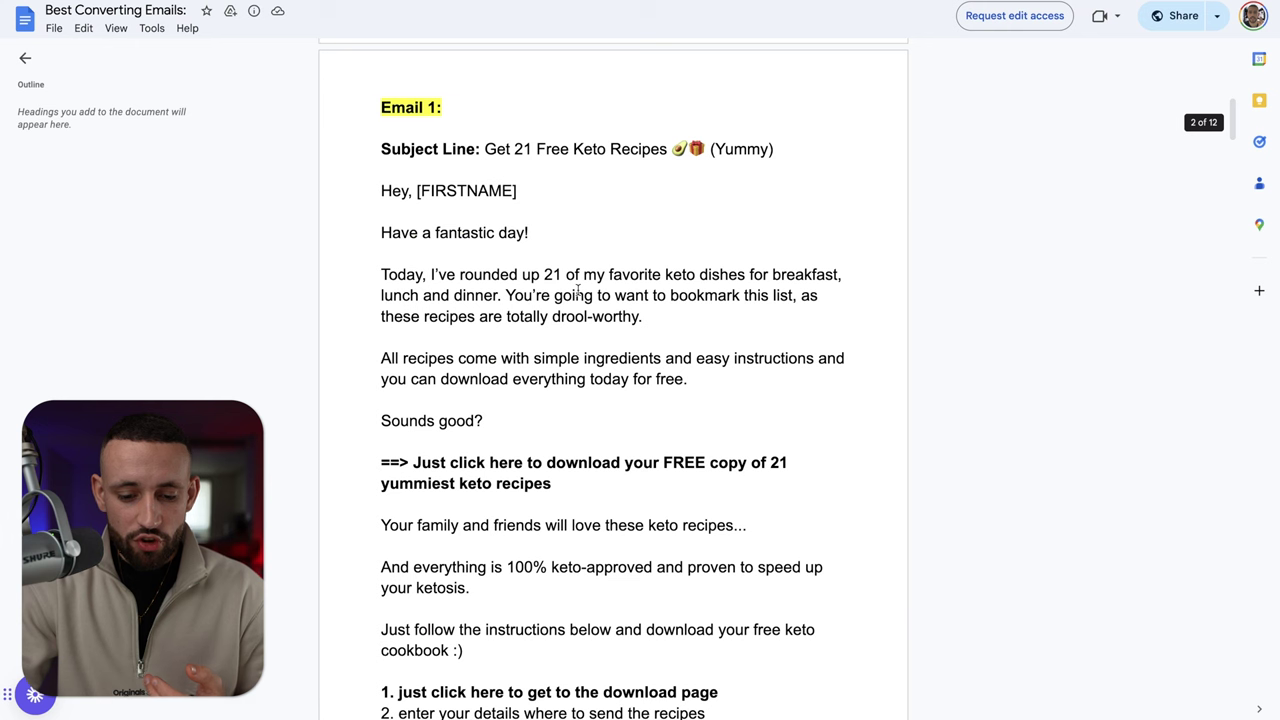
drag(788, 148, 482, 150)
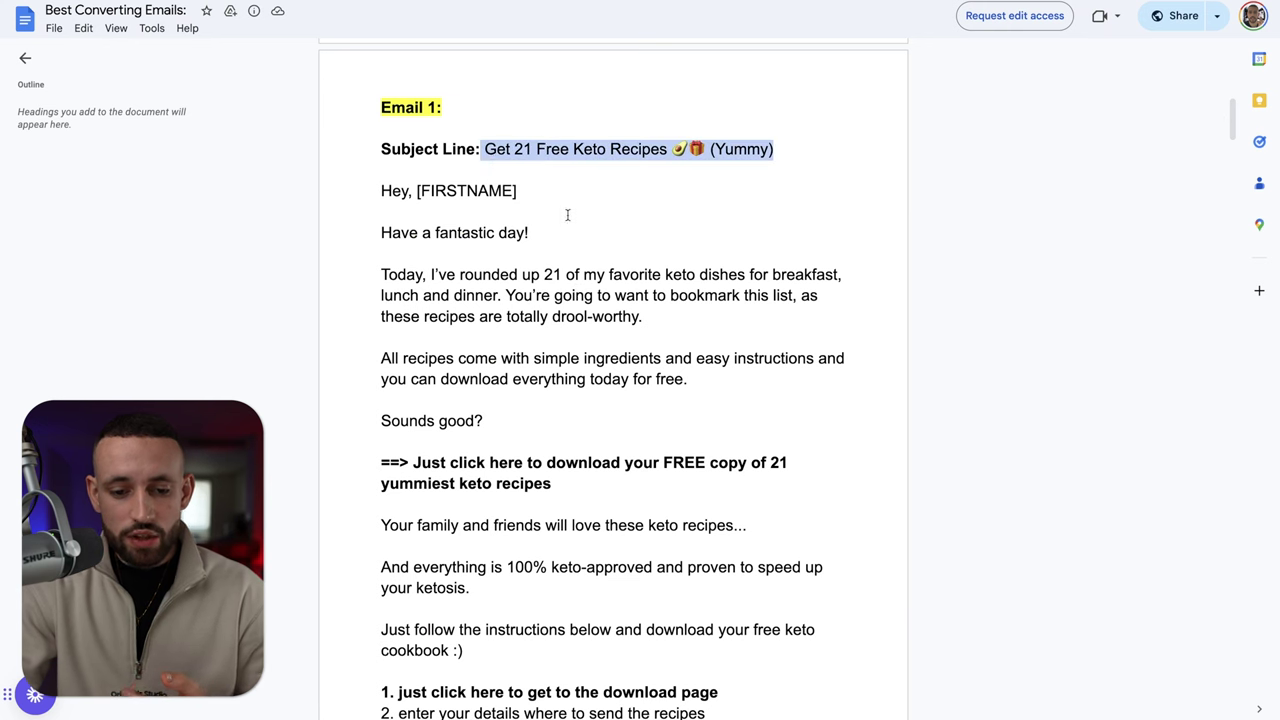
scroll(567, 215, down, 10)
drag(1232, 195, 1178, 58)
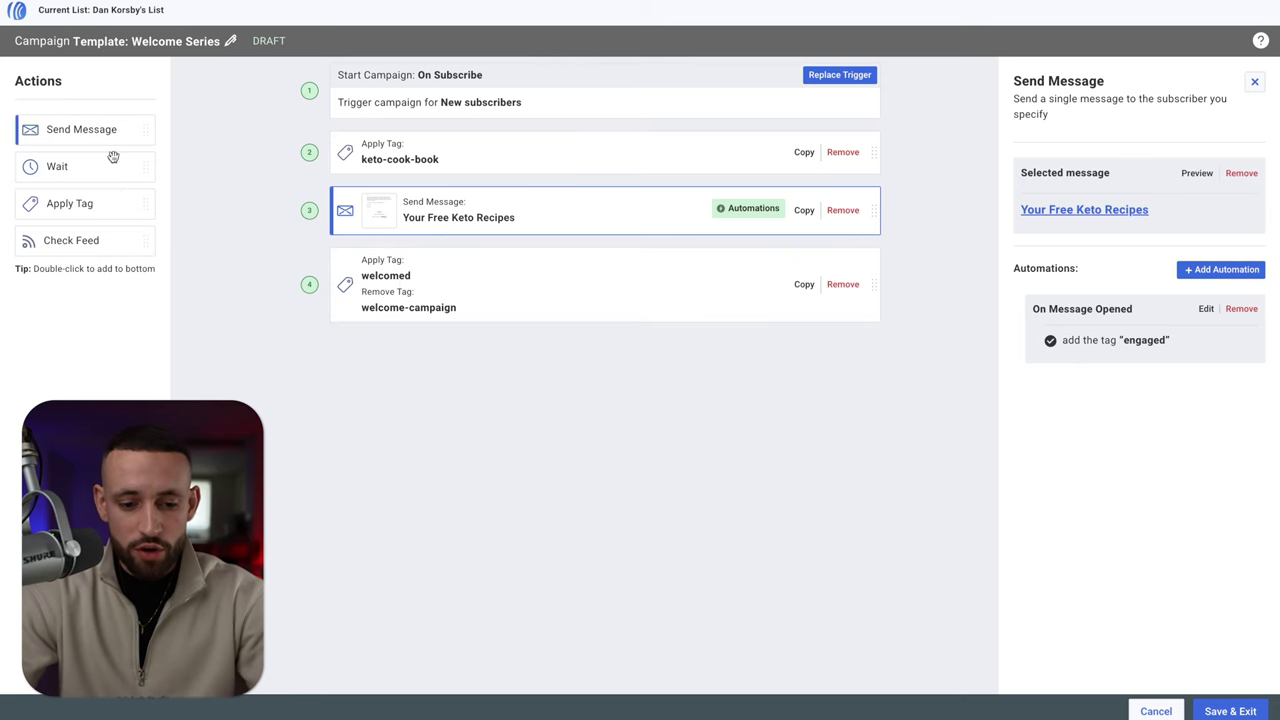
Step: In the AWeber Welcome Series campaign, append two pairs of a 1-day wait and a send-message action after the last tag action
drag(57, 166, 409, 372)
drag(96, 141, 466, 417)
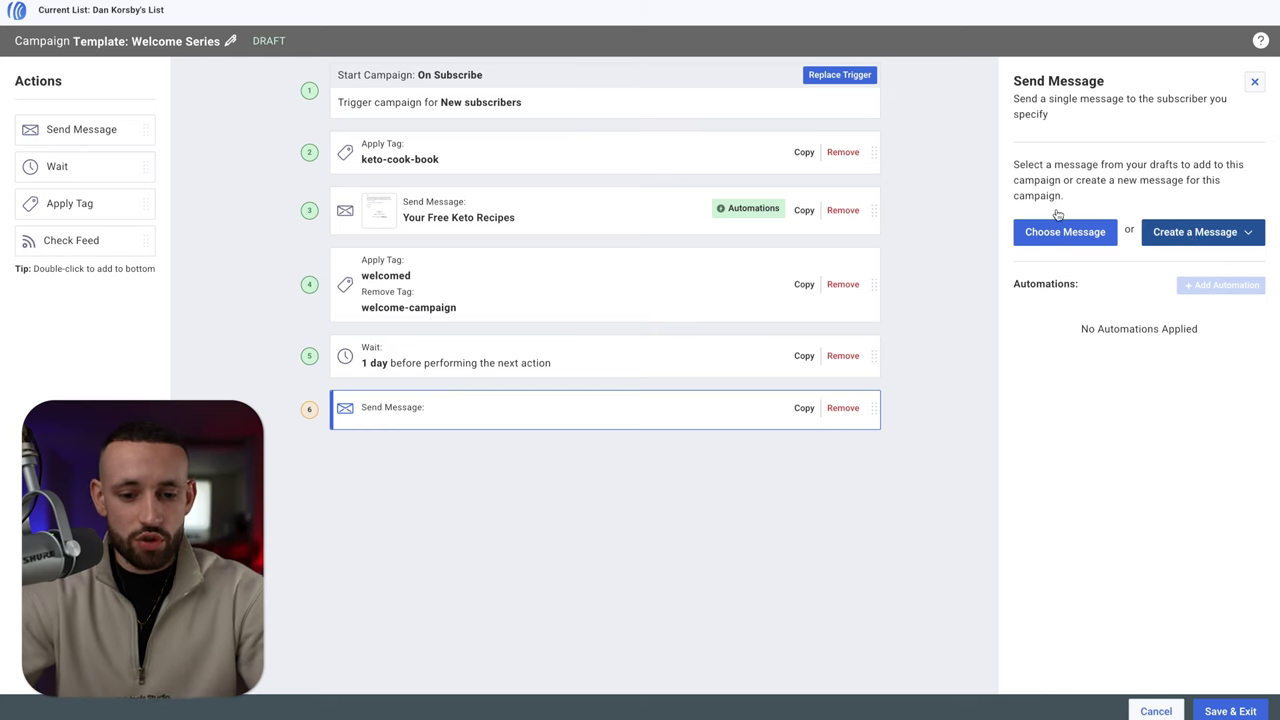
drag(69, 172, 466, 449)
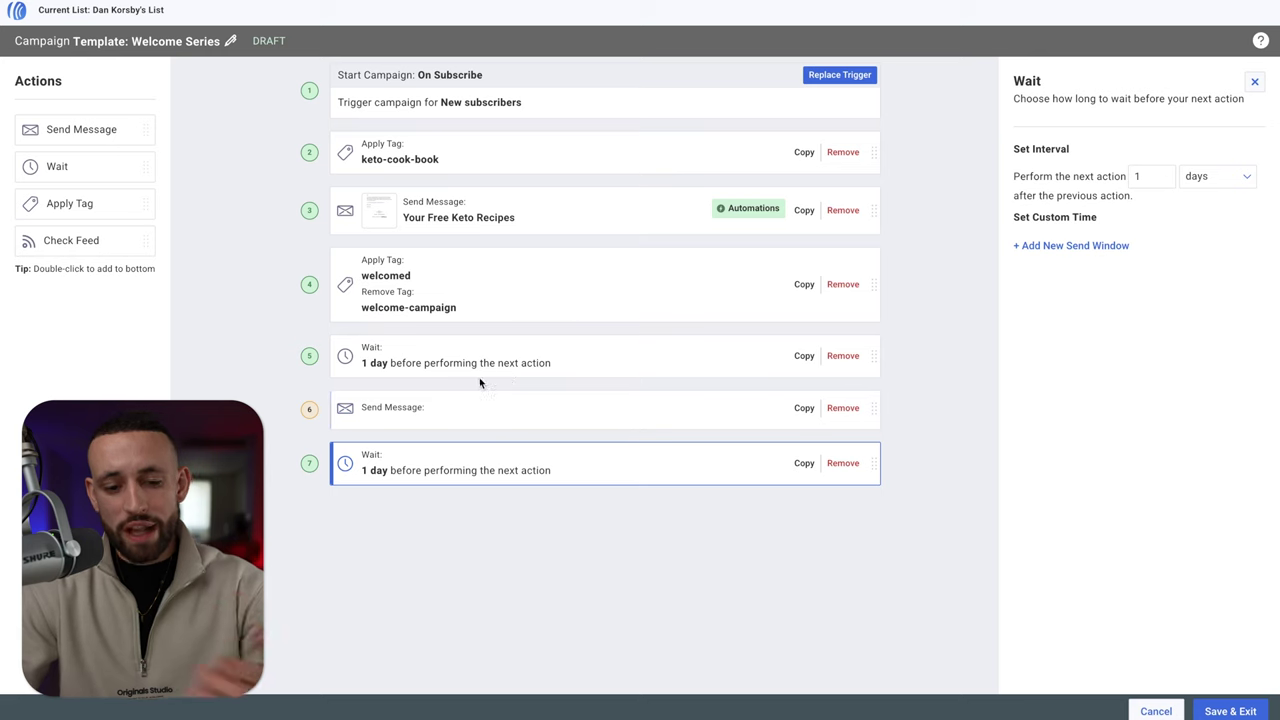
drag(90, 130, 430, 498)
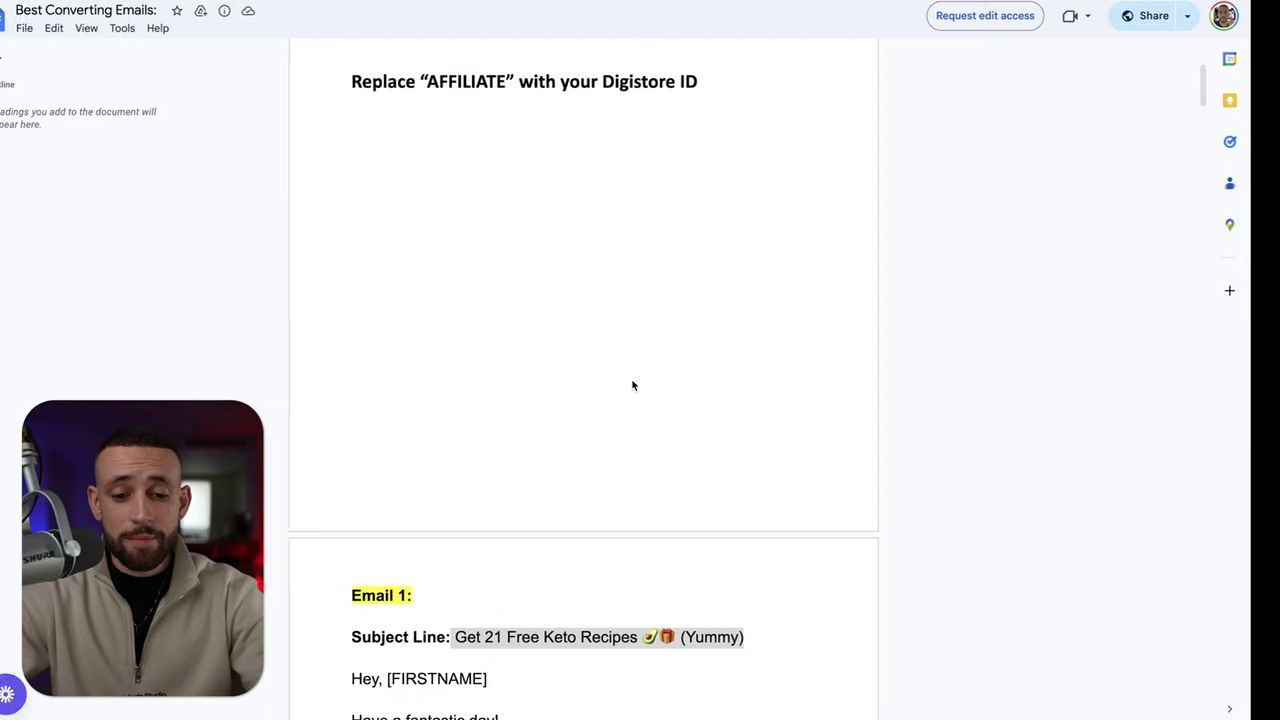
Step: Select the body text of Email 1 in the email swipes document and open ChatGPT in a new tab
scroll(631, 386, down, 5)
click(604, 137)
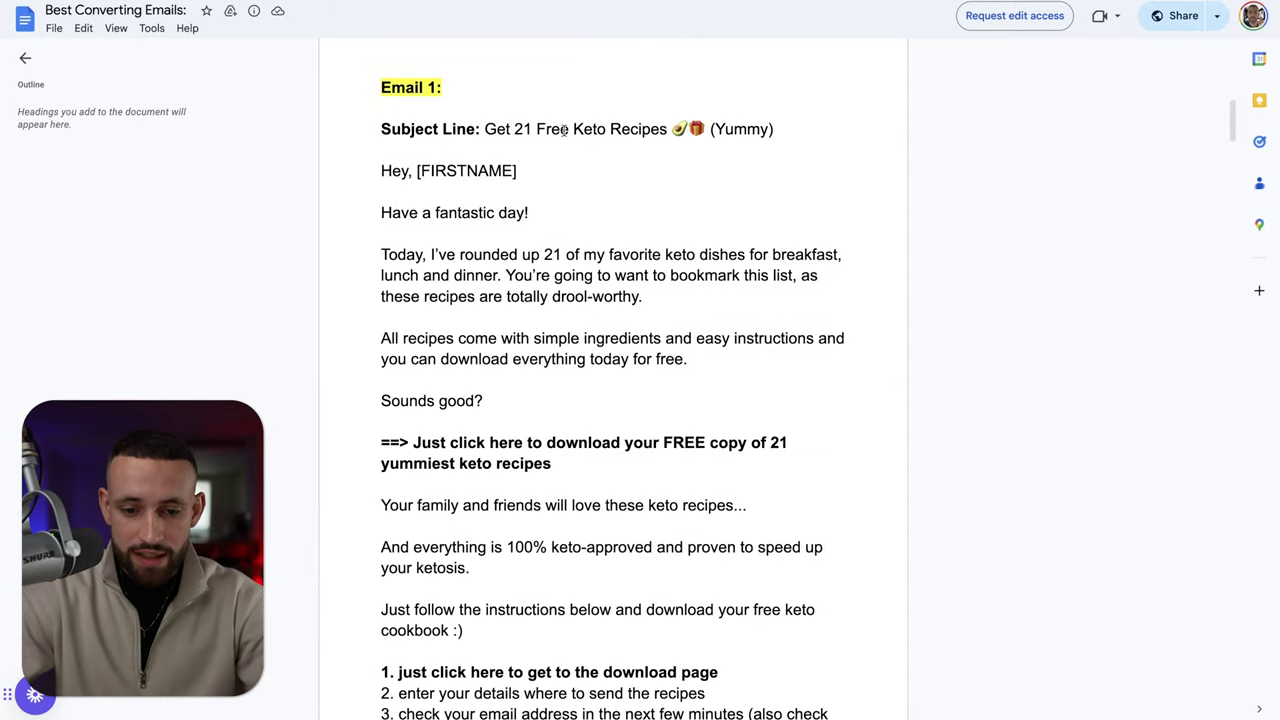
scroll(500, 180, down, 3)
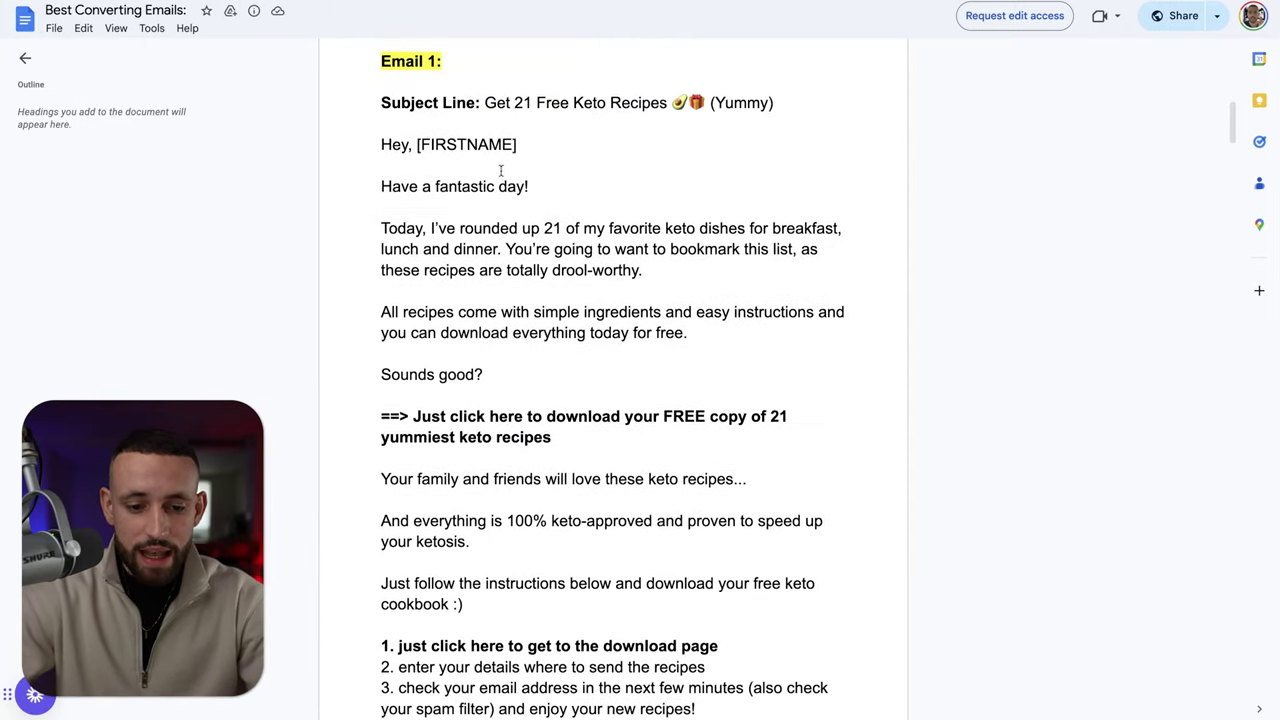
scroll(489, 225, up, 3)
scroll(663, 249, down, 6)
drag(381, 170, 697, 289)
key(ctrl+t)
text(open)
key(Return)
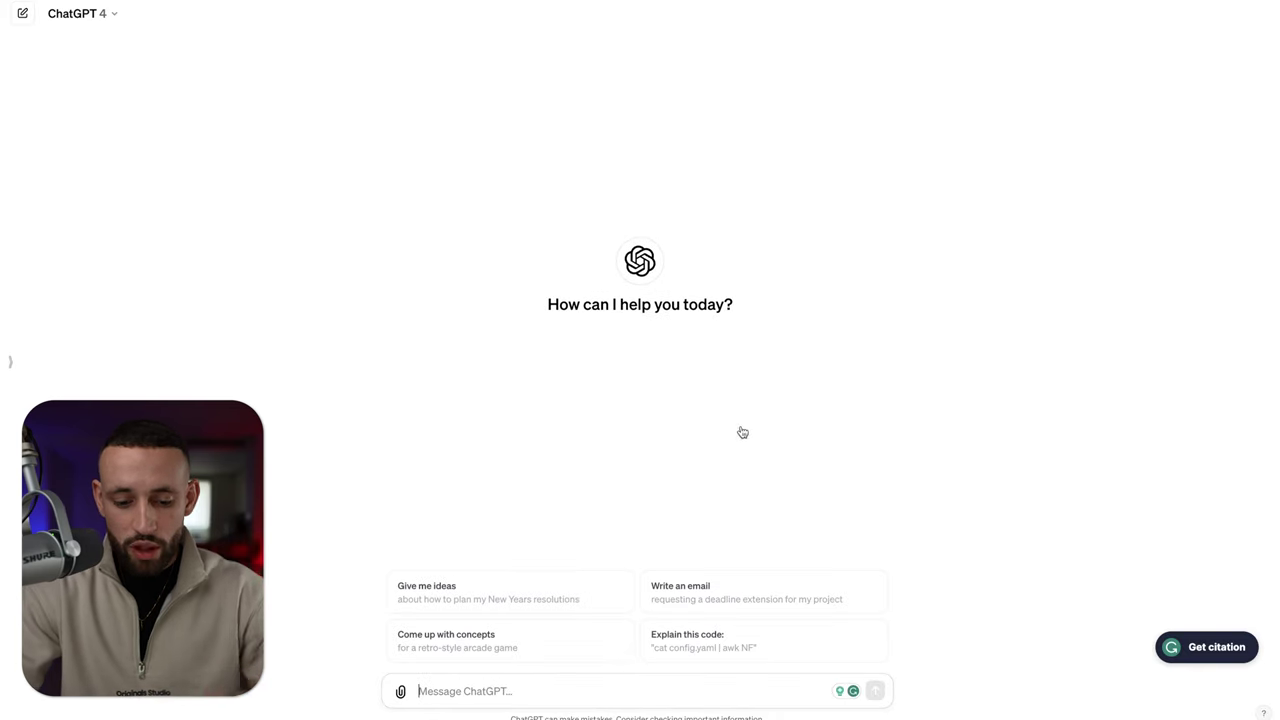
Step: Draft the prompt "Recreate this email to send people into a video in which they are going to discover benefits of keto meal pla"
text(Recreate this emai)
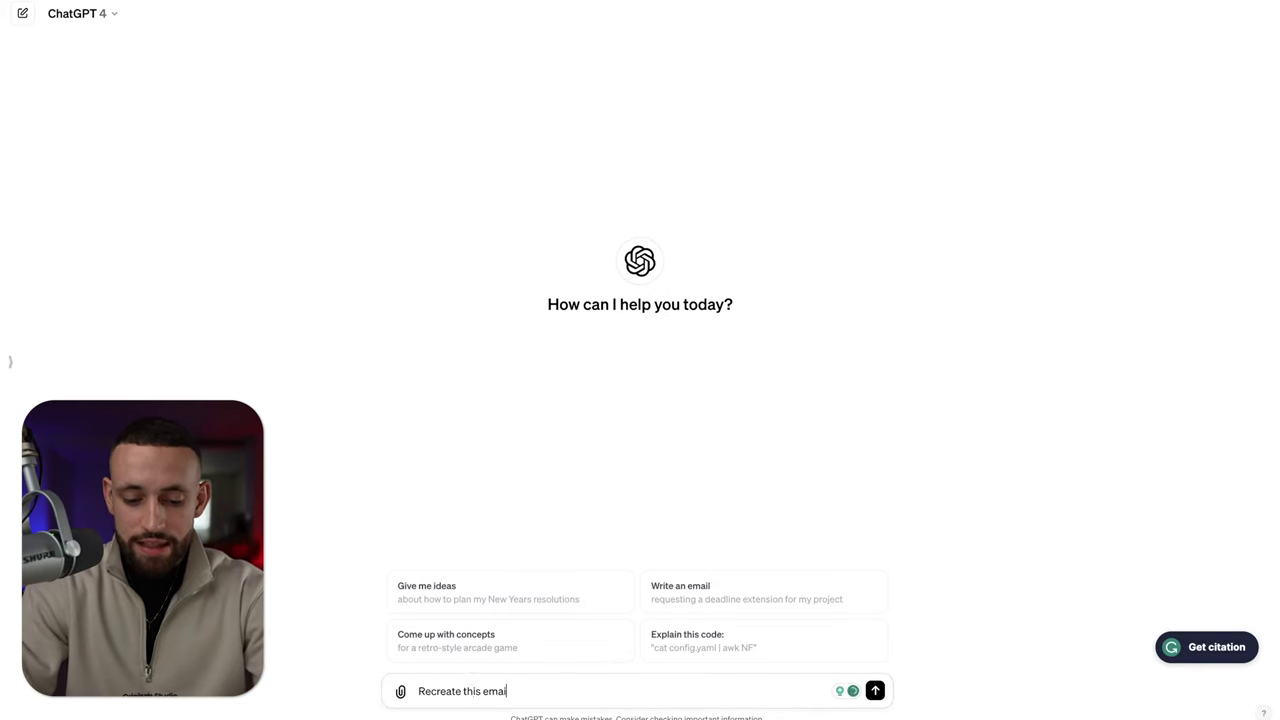
text(l for me)
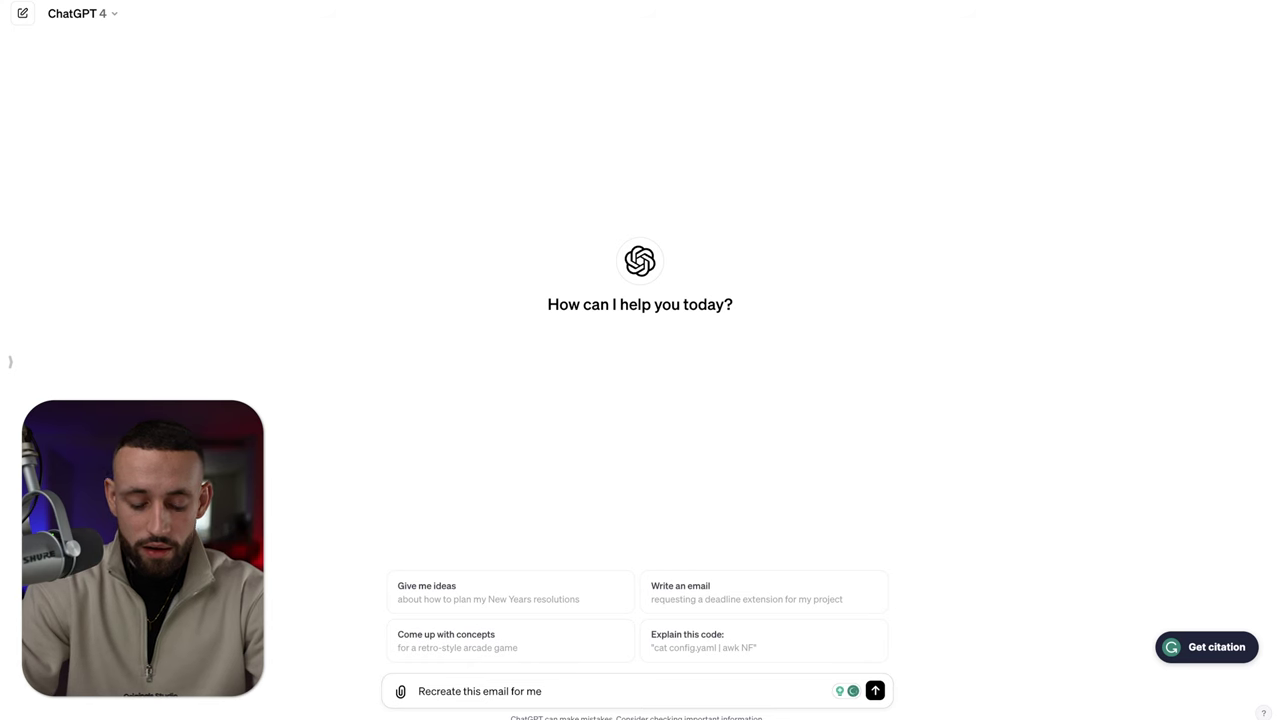
key(BackSpace)
key(BackSpace)
key(BackSpace)
key(BackSpace)
key(BackSpace)
key(BackSpace)
text(to send people into a vi)
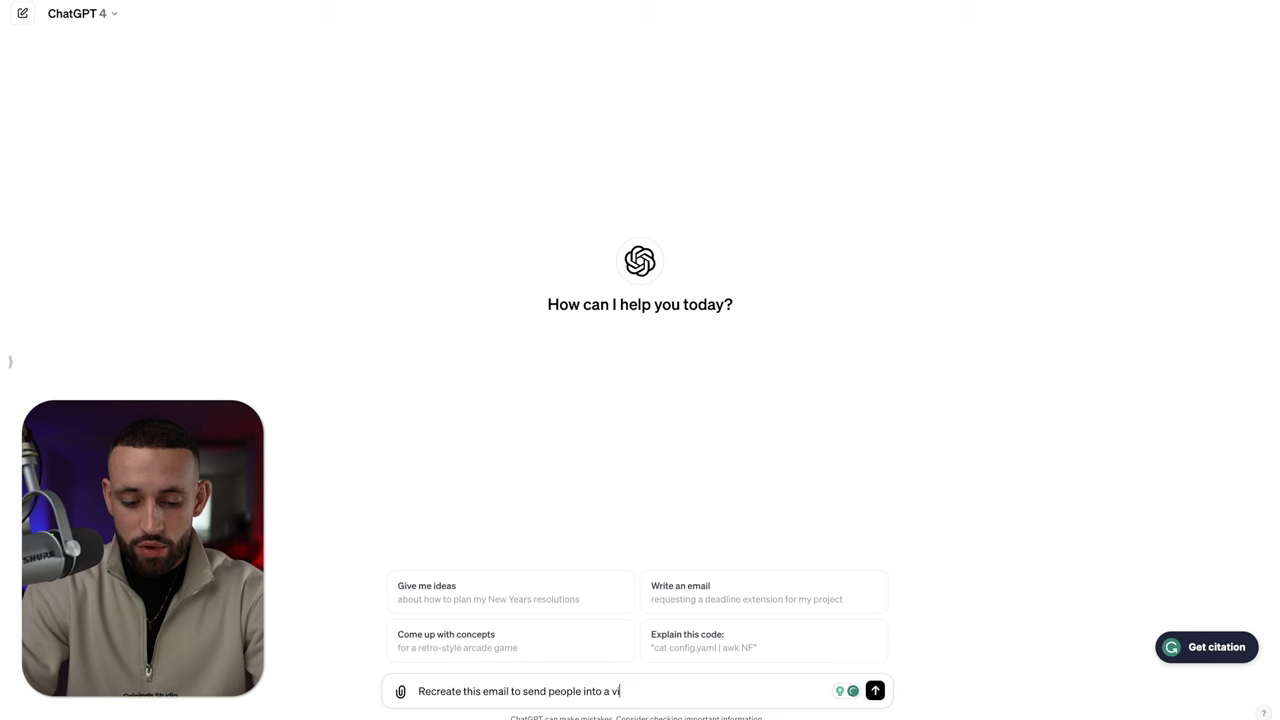
text(deo in which they are )
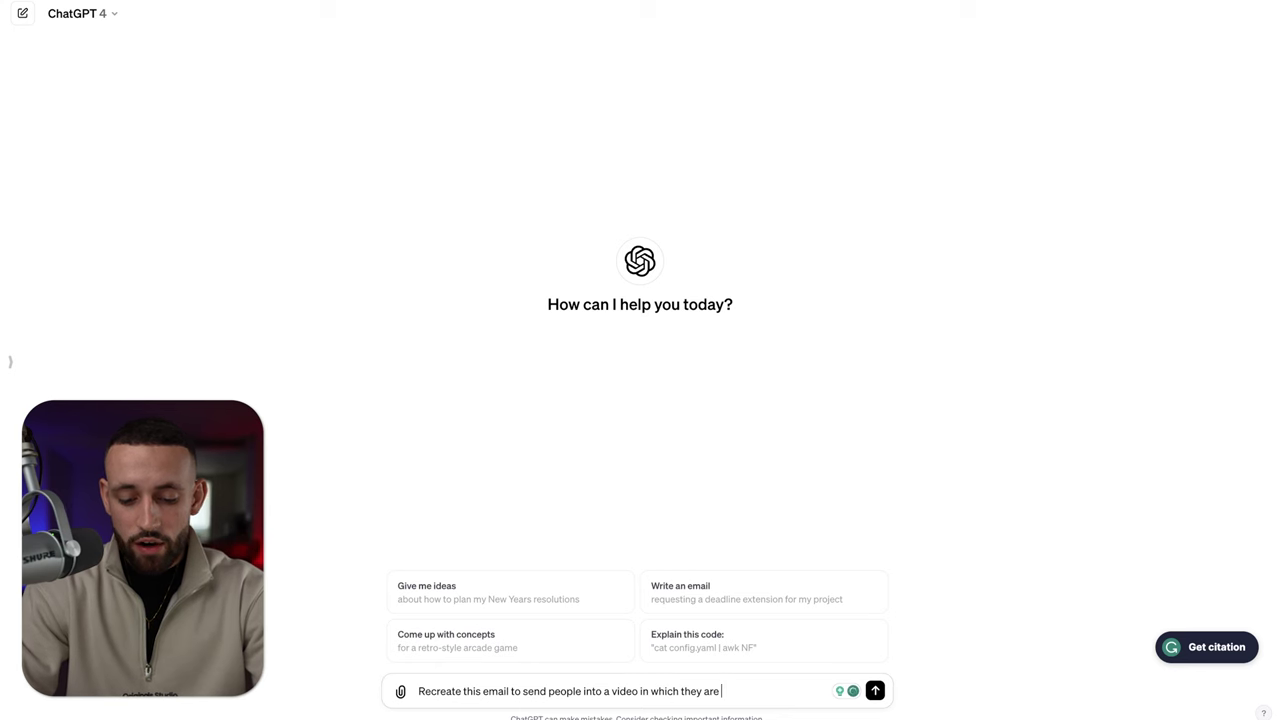
text(going to discover bene)
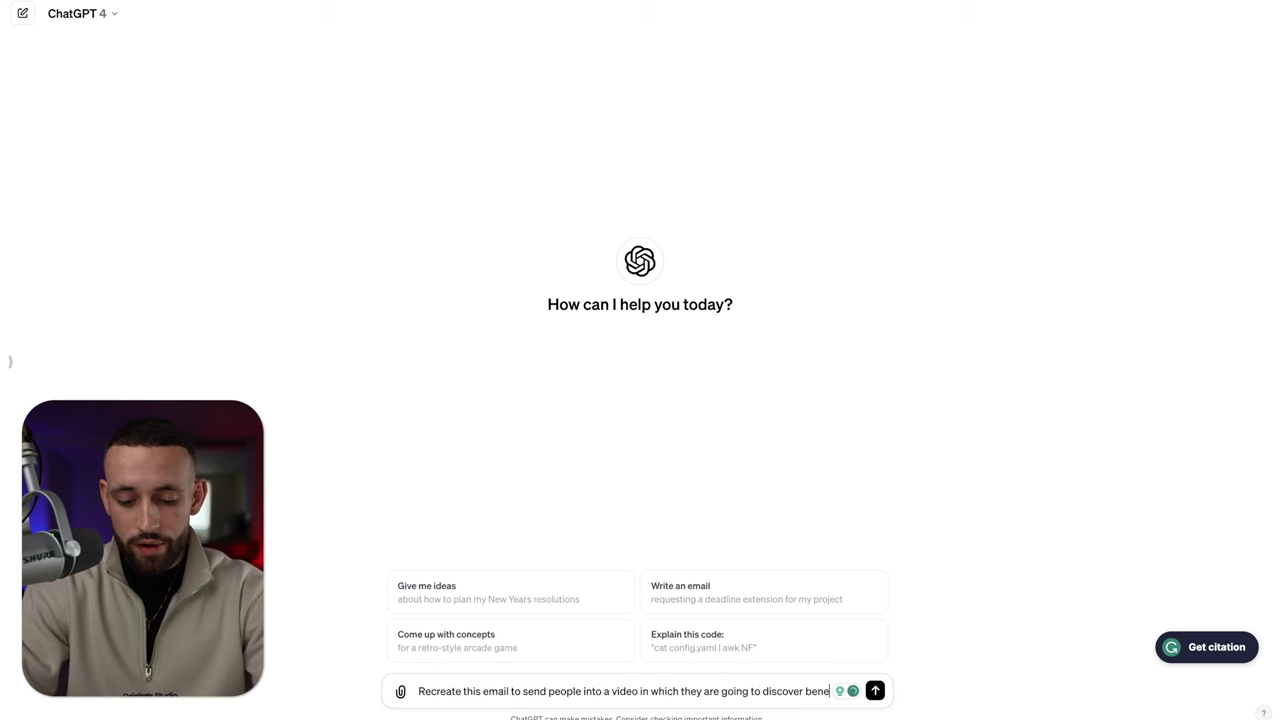
text(fits of keto meal pla)
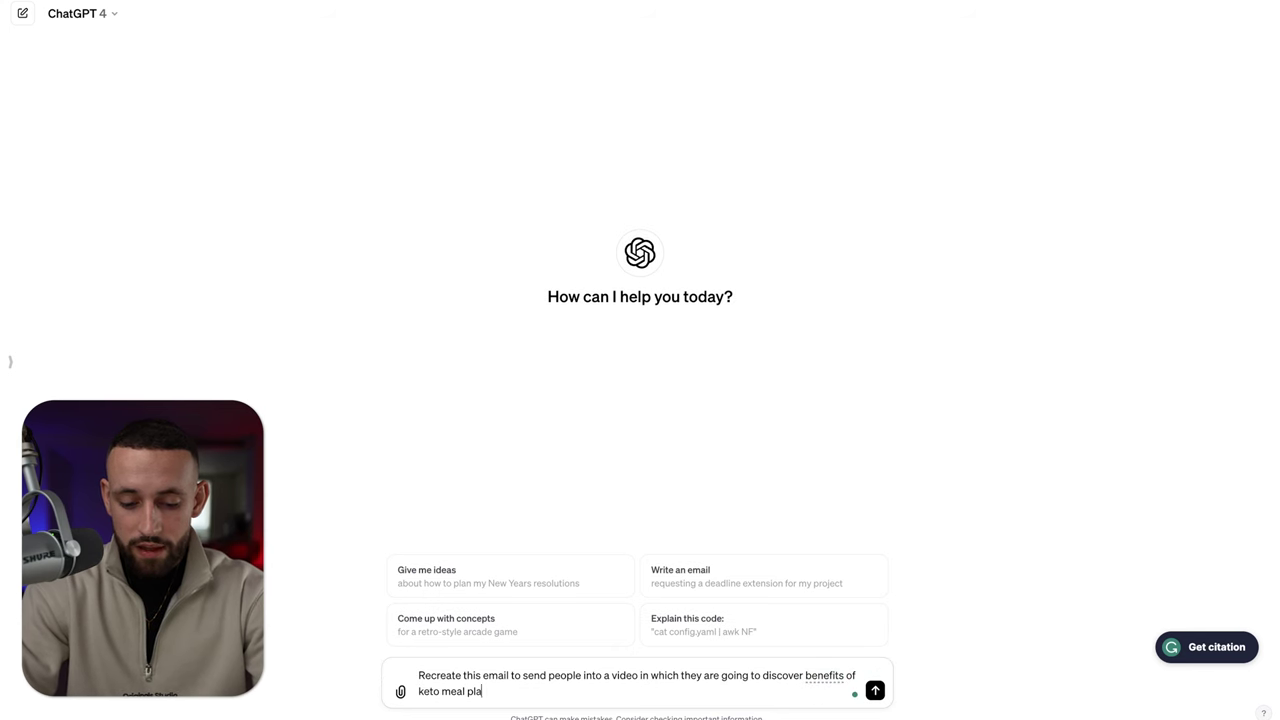
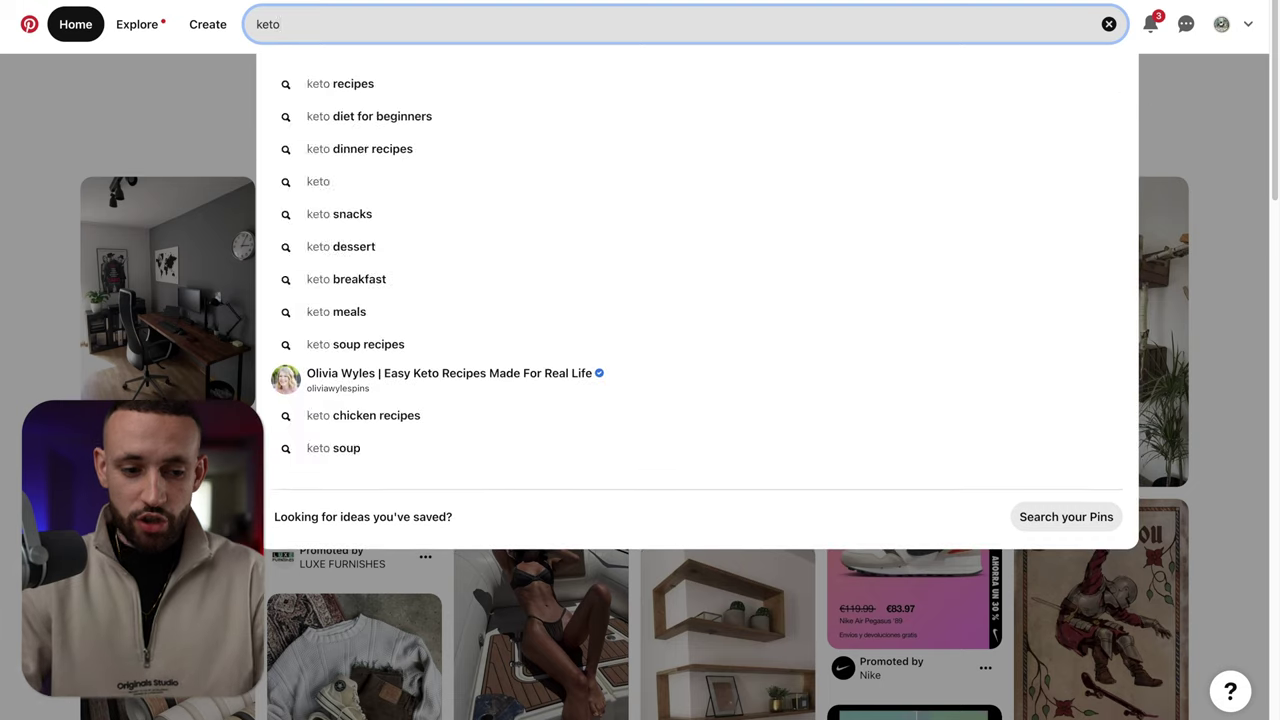
Step: Search Pinterest for "keto" and browse the resulting pins
key(Return)
scroll(1192, 298, down, 5)
scroll(1192, 298, down, 3)
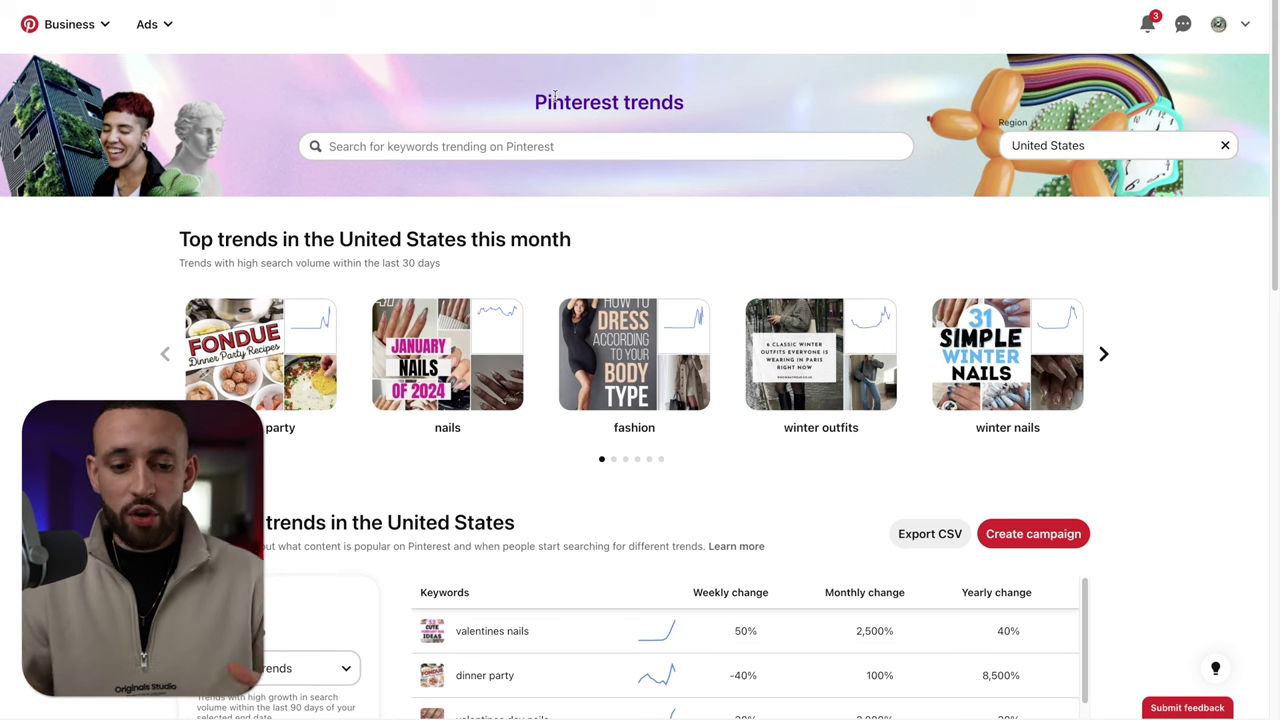
Step: Look up "keto" in Pinterest Trends for the United States and open the suggested "keto recipes" trend
click(643, 149)
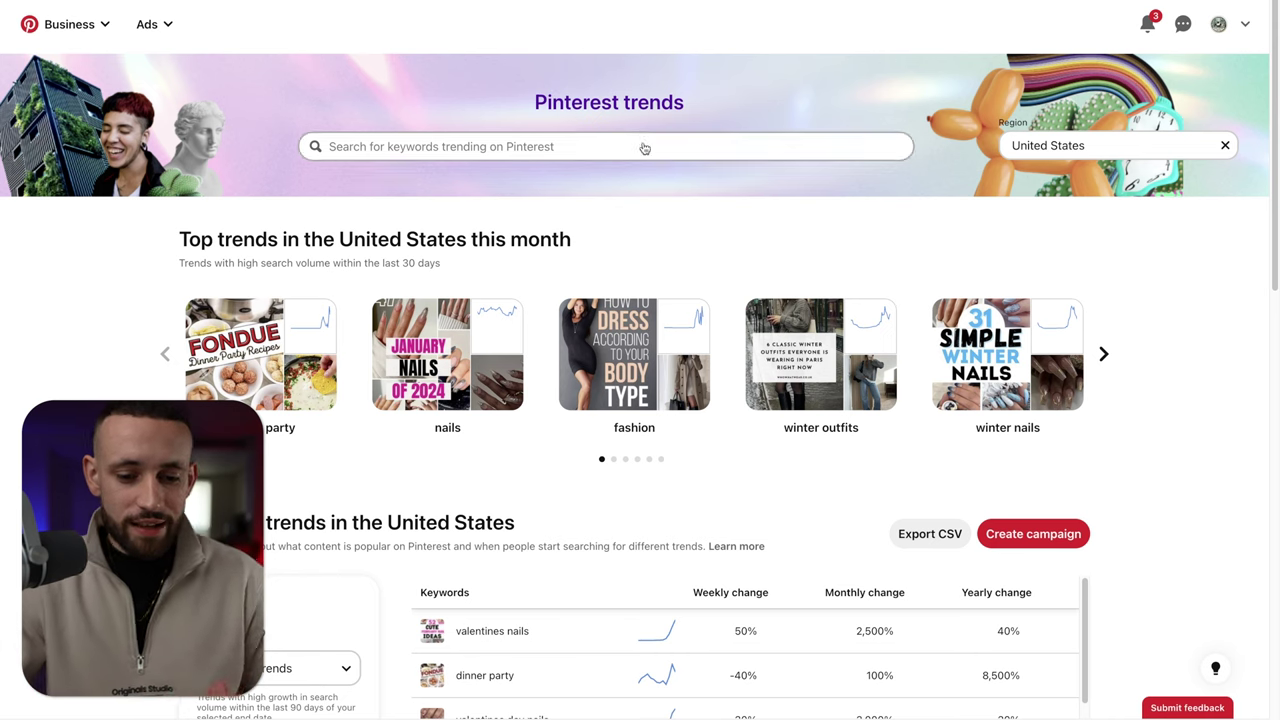
text(keto)
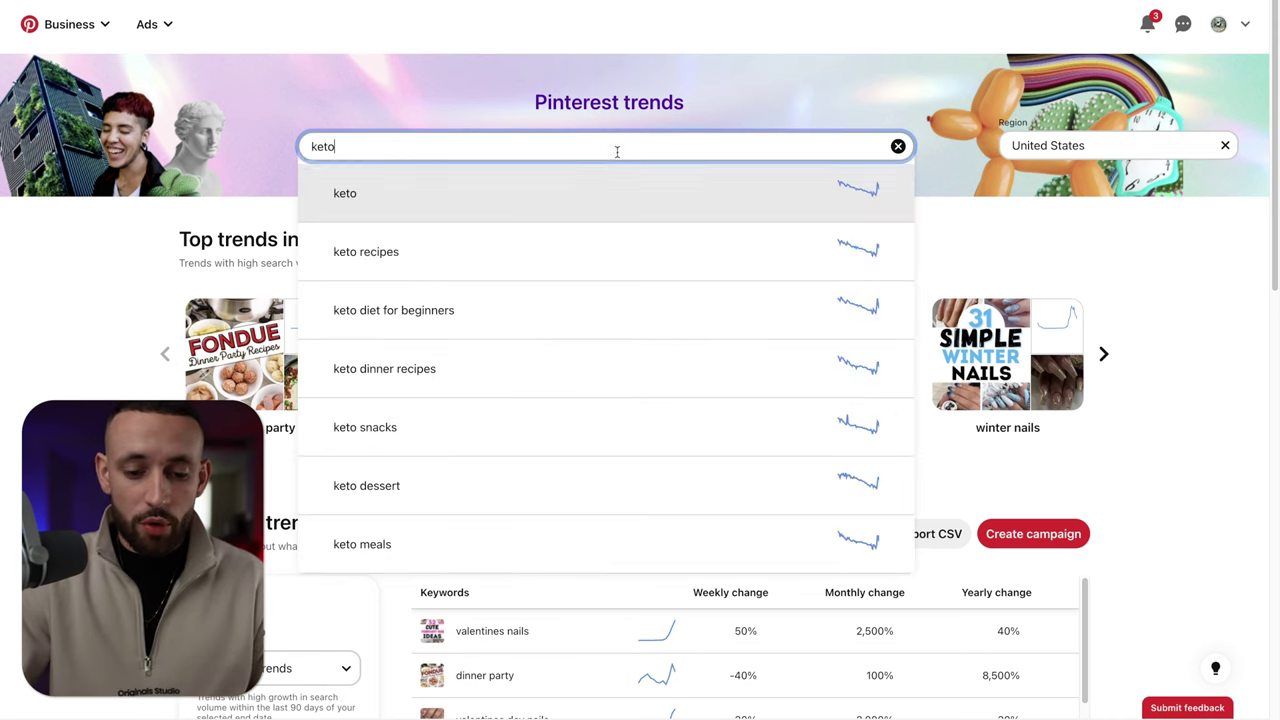
click(485, 256)
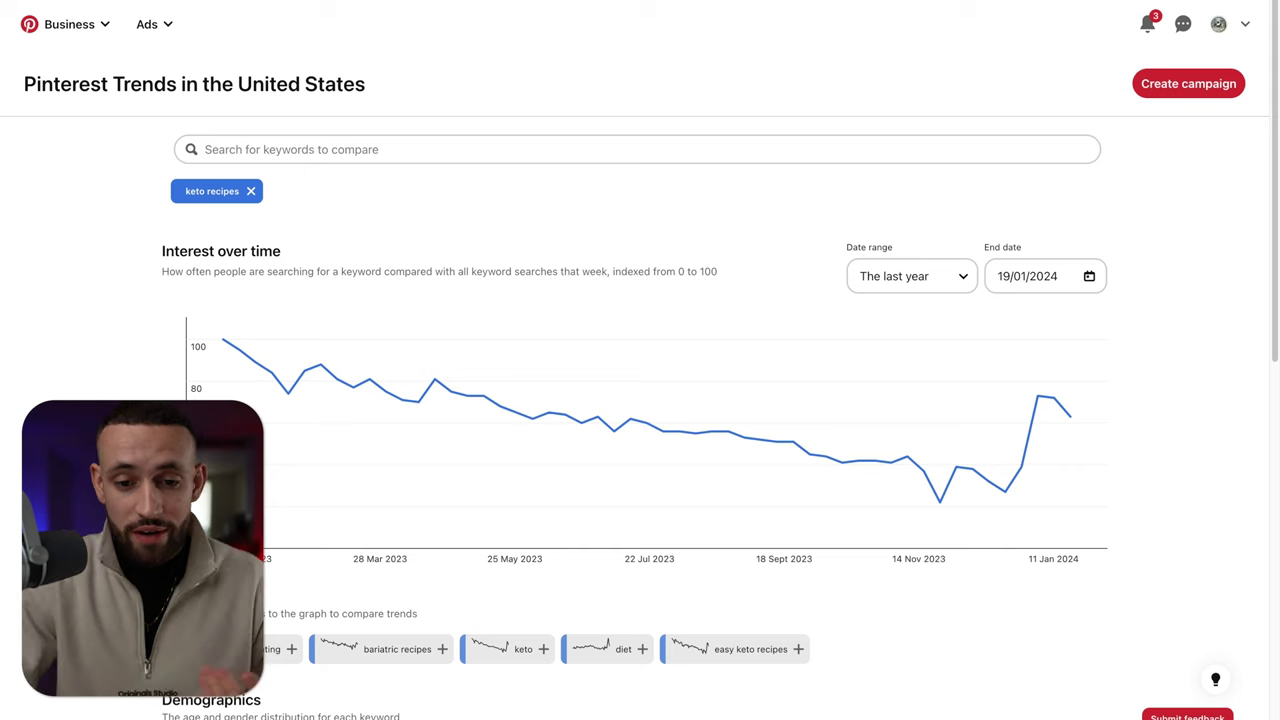
Step: Look over the keto pizza description and image in ChatGPT, and open the "30 No Carb Snacks" pin on Pinterest
click(397, 154)
text(e)
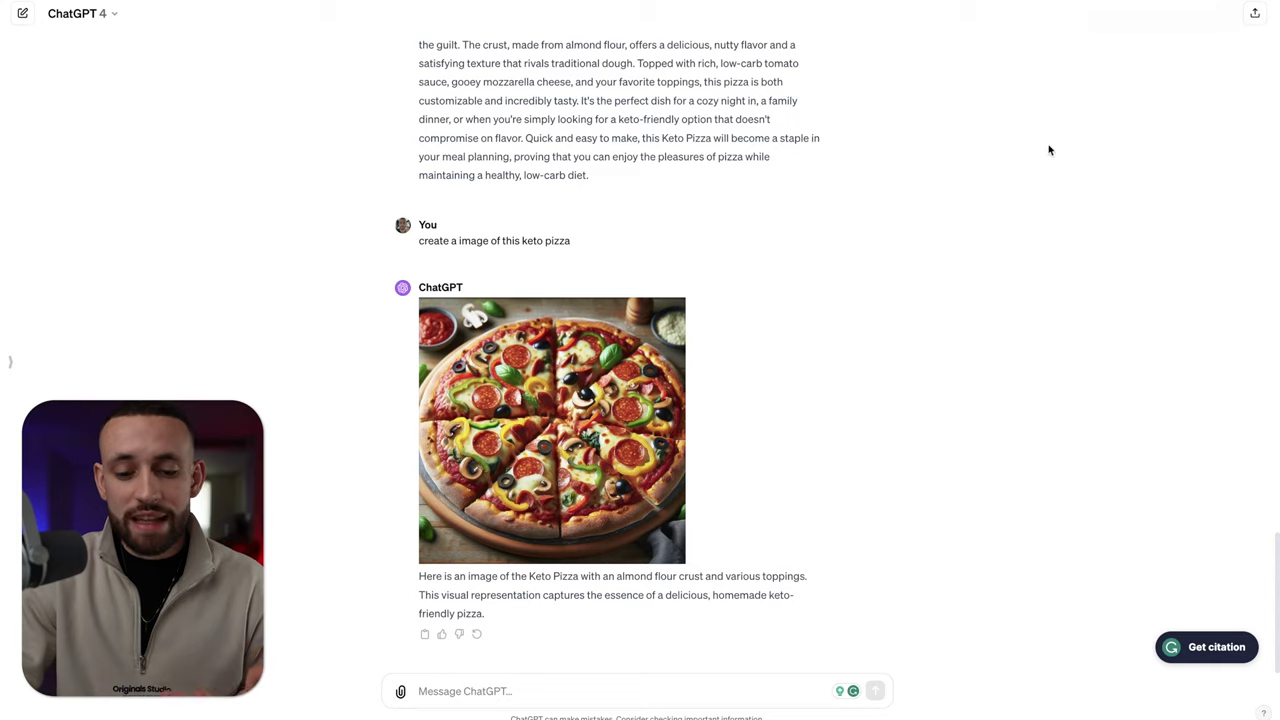
scroll(940, 243, up, 6)
scroll(920, 254, down, 4)
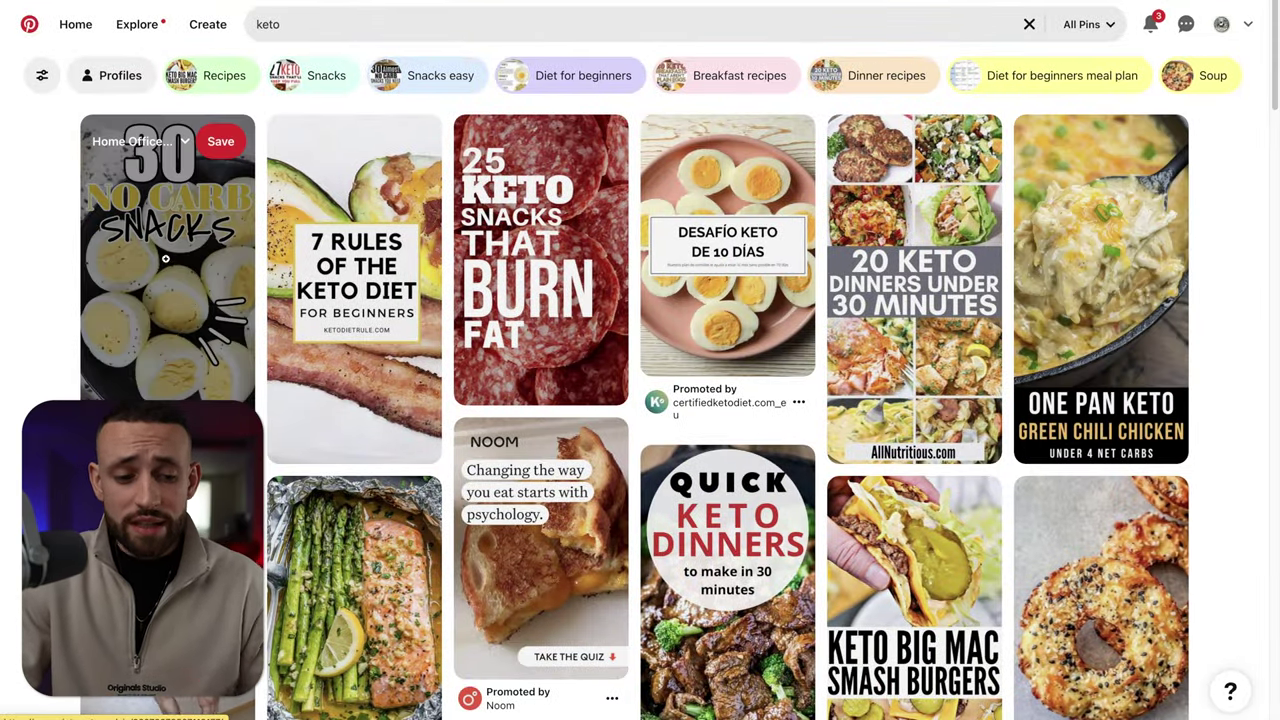
click(176, 250)
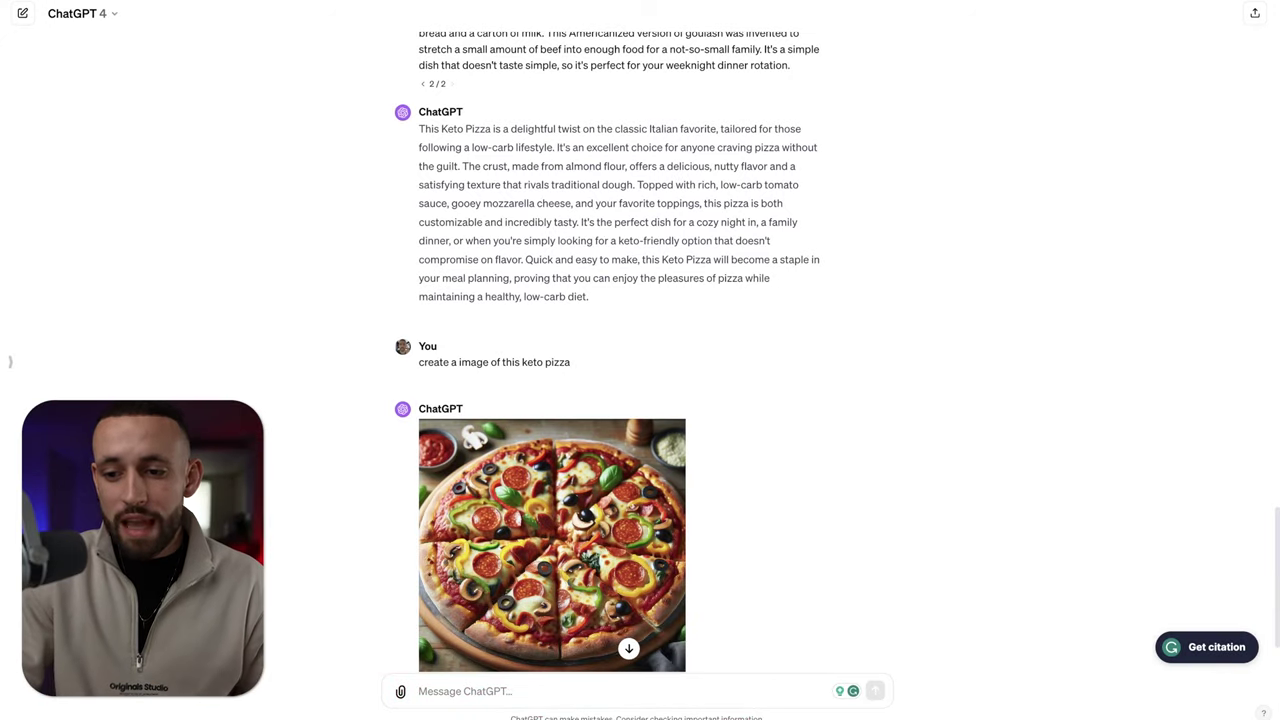
Step: Open Canva in a new browser tab
key(ctrl+t)
text(canva)
key(Return)
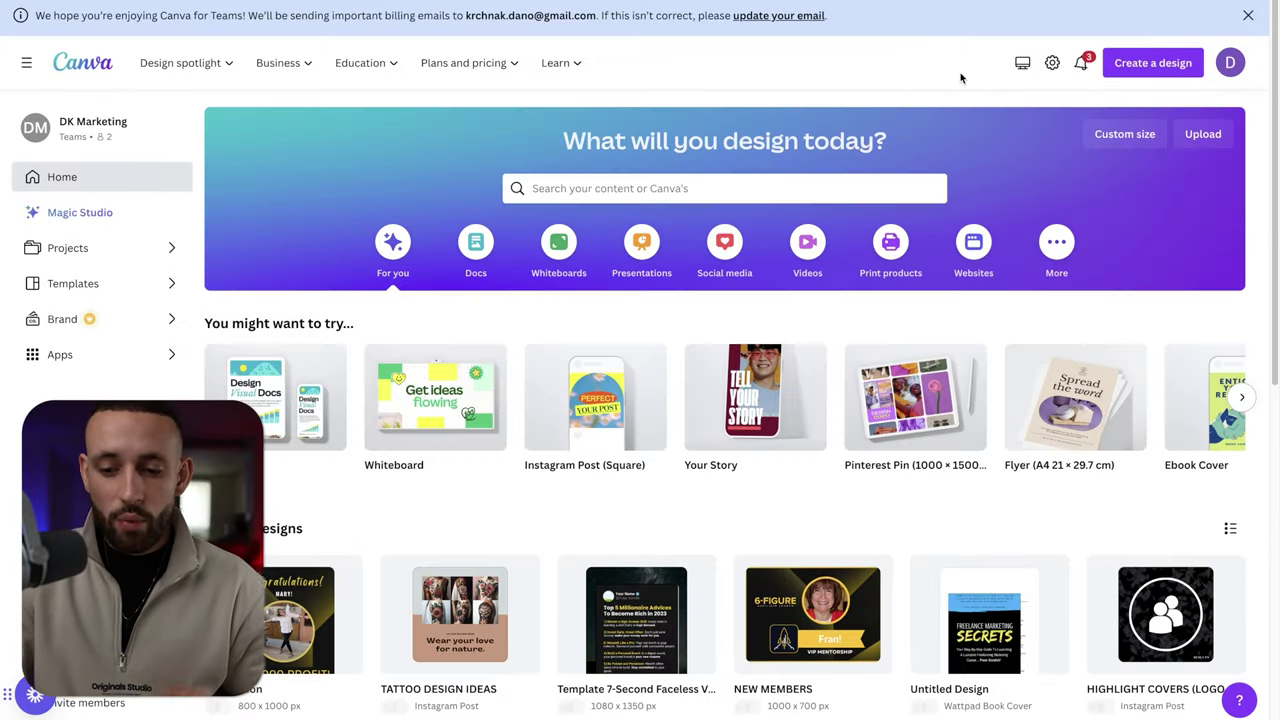
Step: Create a new portrait Recipe Card design and apply the White Modern Recipe Card template with the carrot soup photo
click(1125, 64)
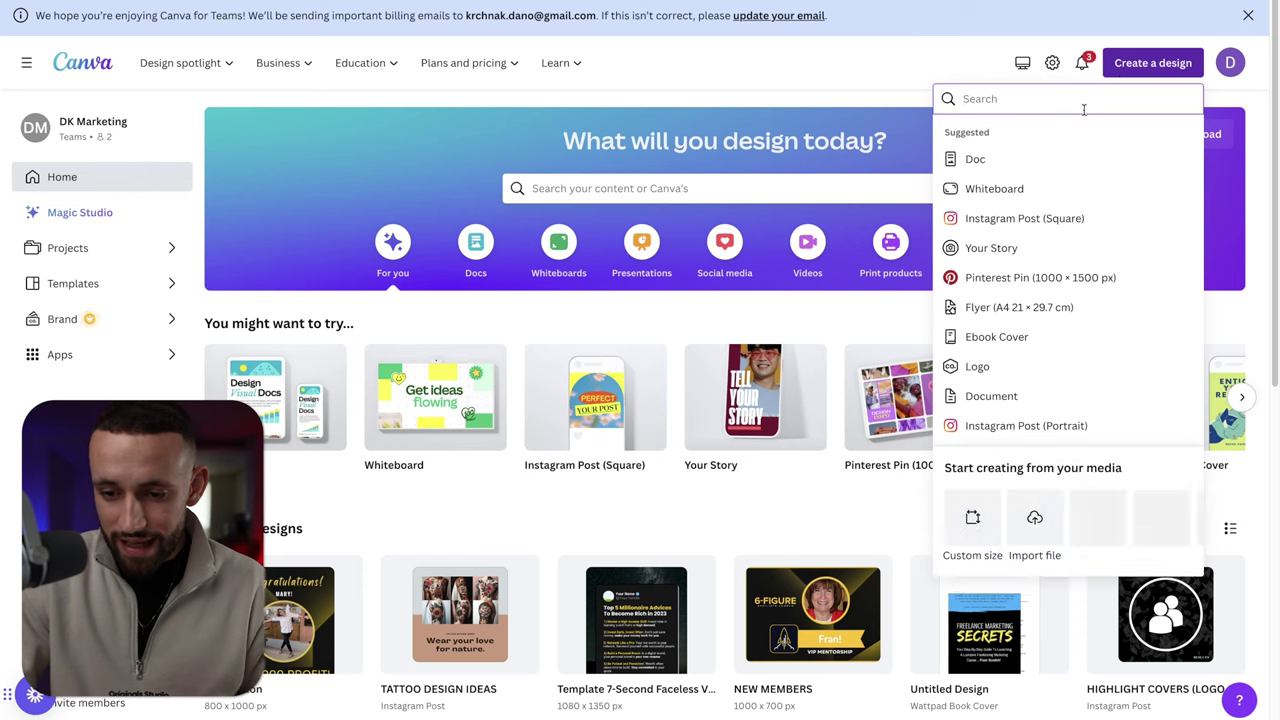
text(ebook)
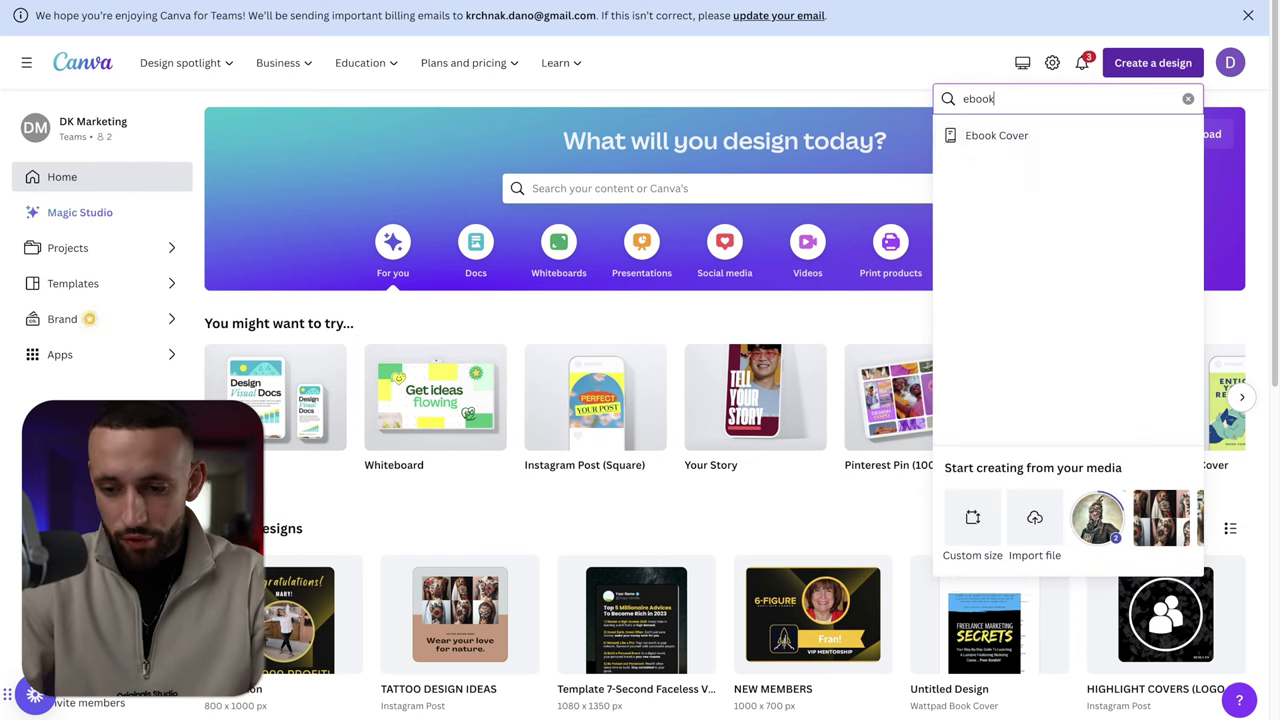
key(ctrl+a)
text(pdf)
key(ctrl+a)
text(recipe)
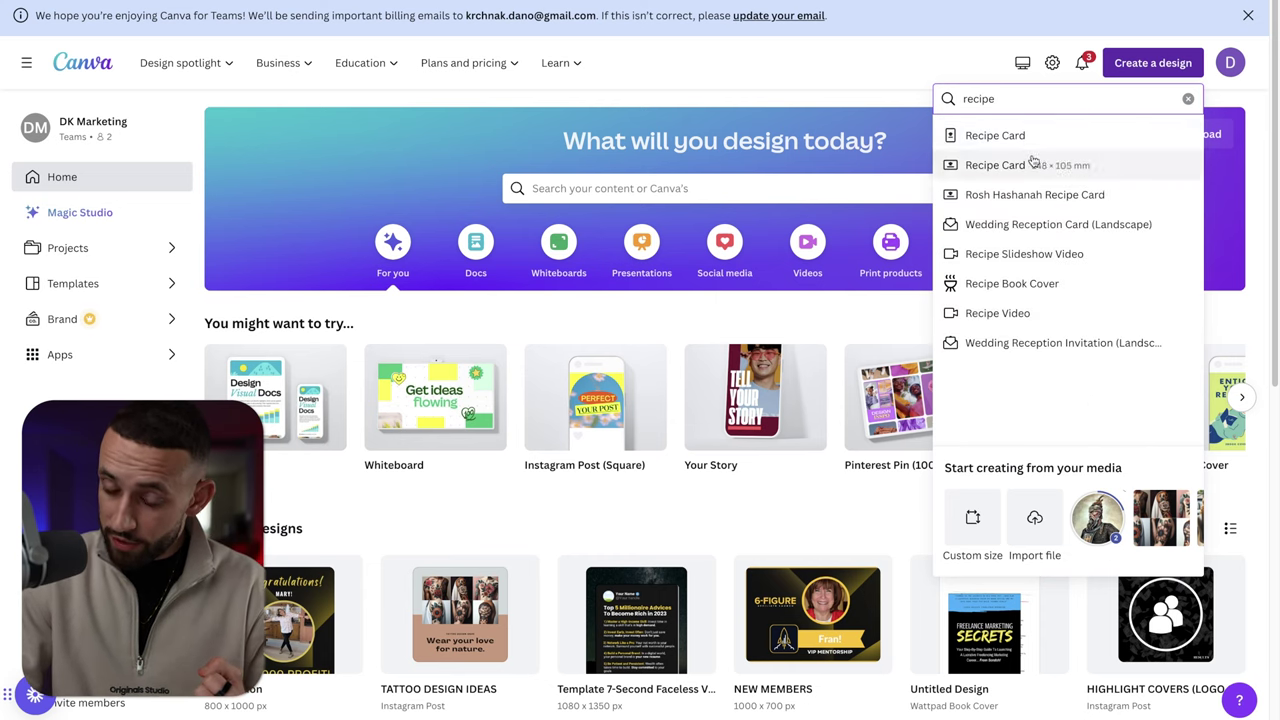
click(1029, 139)
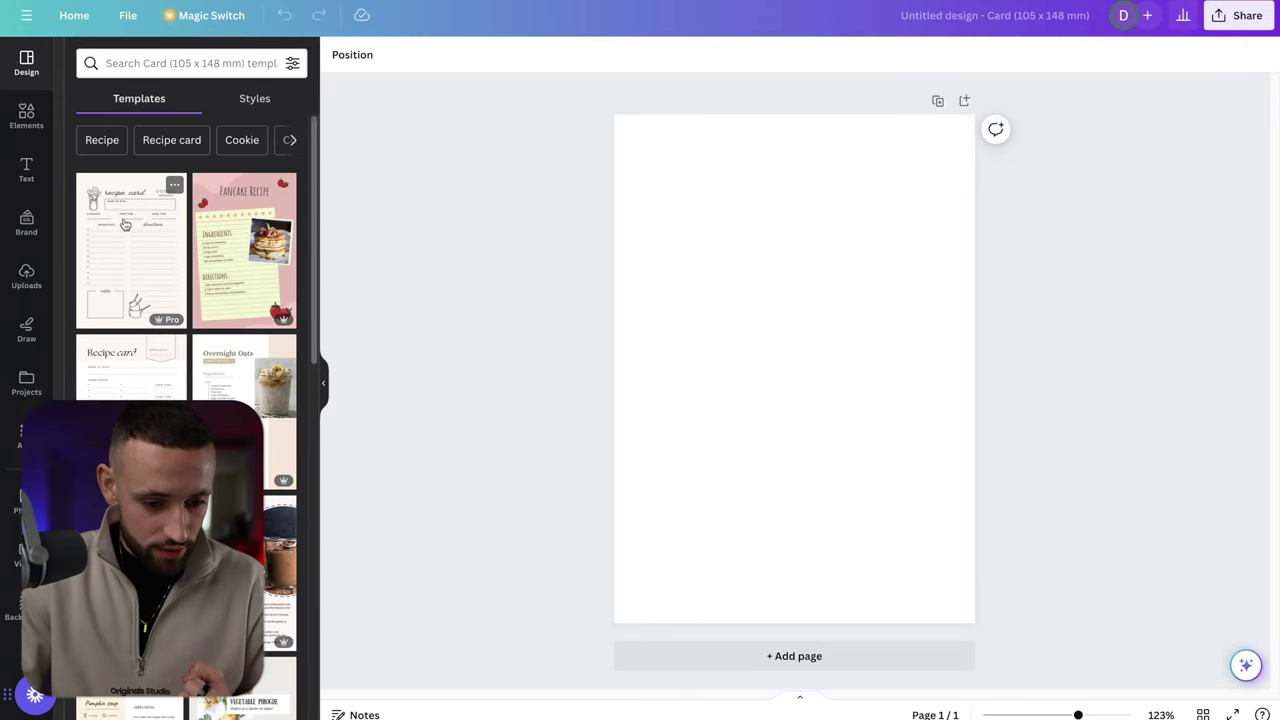
click(130, 368)
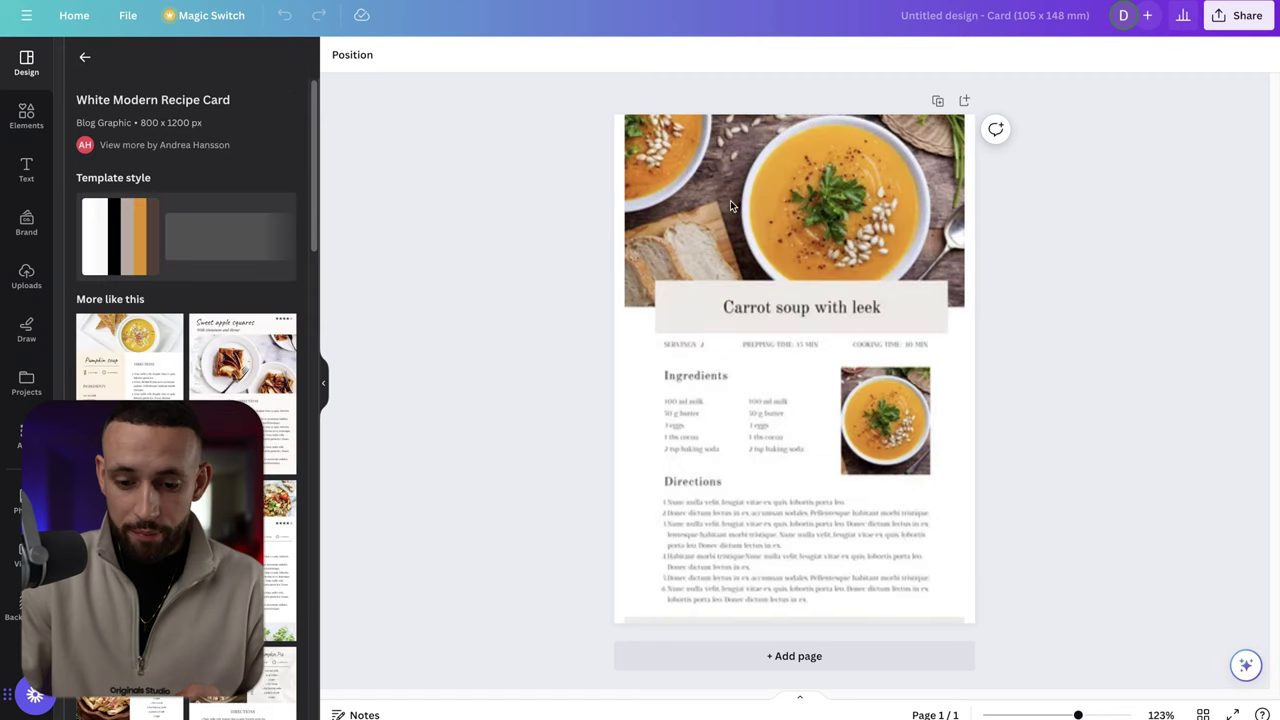
Step: Ask ChatGPT to "recreate it for 16:9 resolution" so the keto pizza image suits the recipe card's wide header photo
click(848, 196)
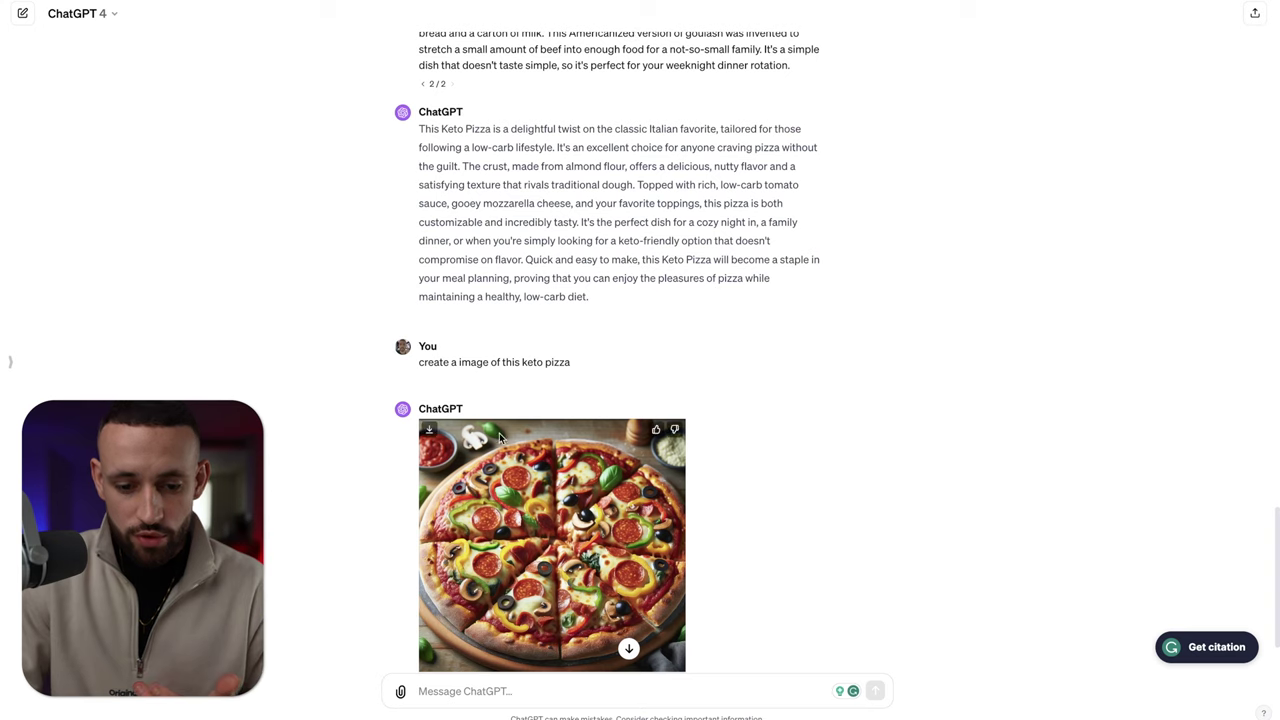
scroll(497, 421, down, 2)
click(560, 690)
text(re)
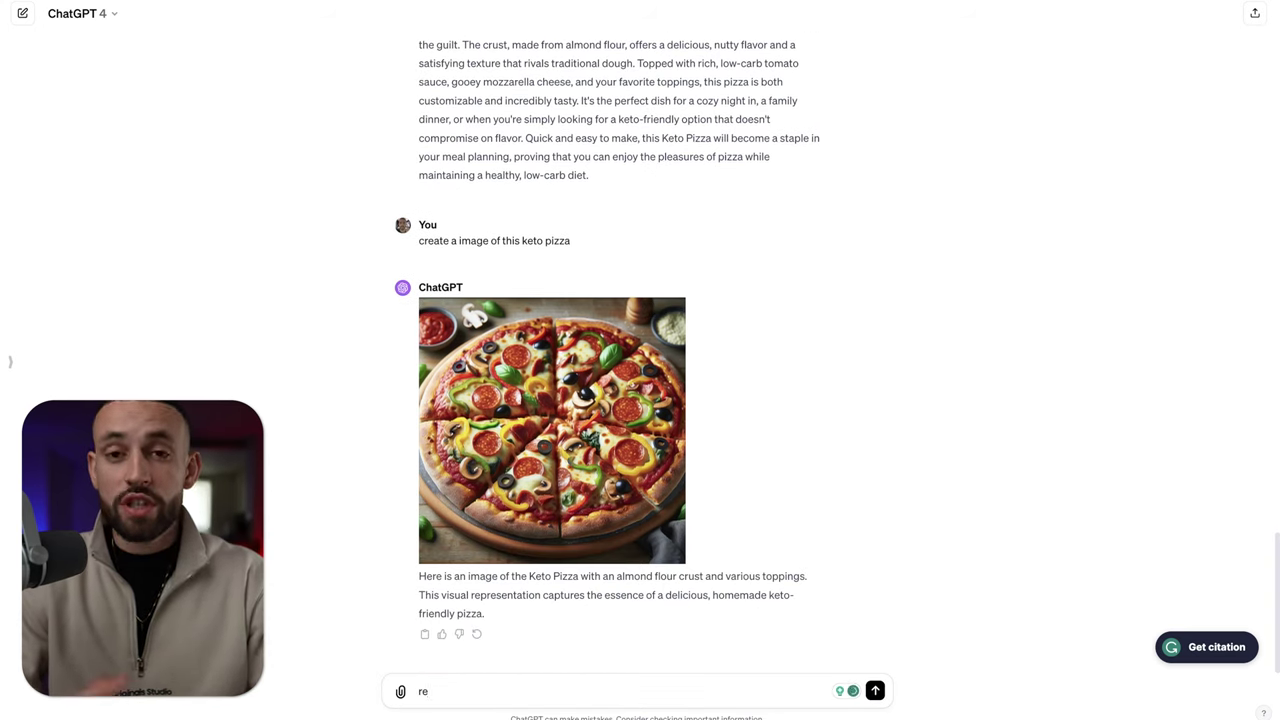
text(create it for 116:9 reso)
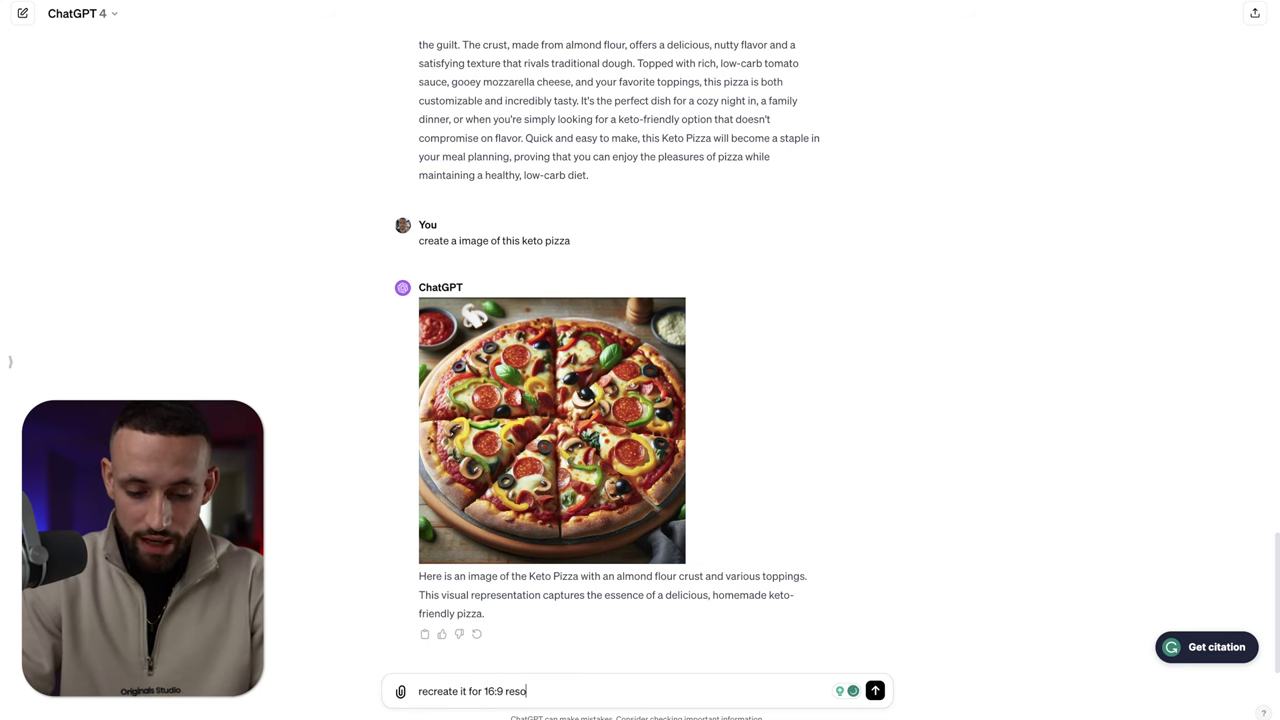
text(lution)
key(Return)
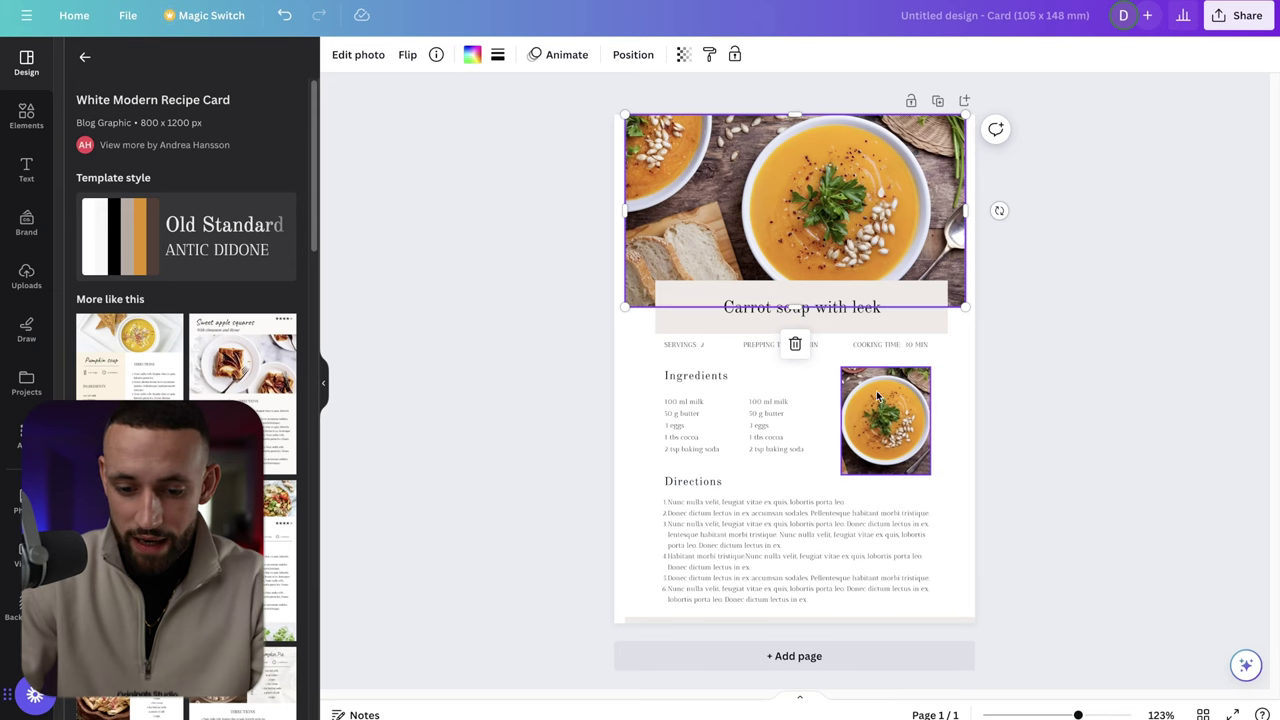
click(977, 343)
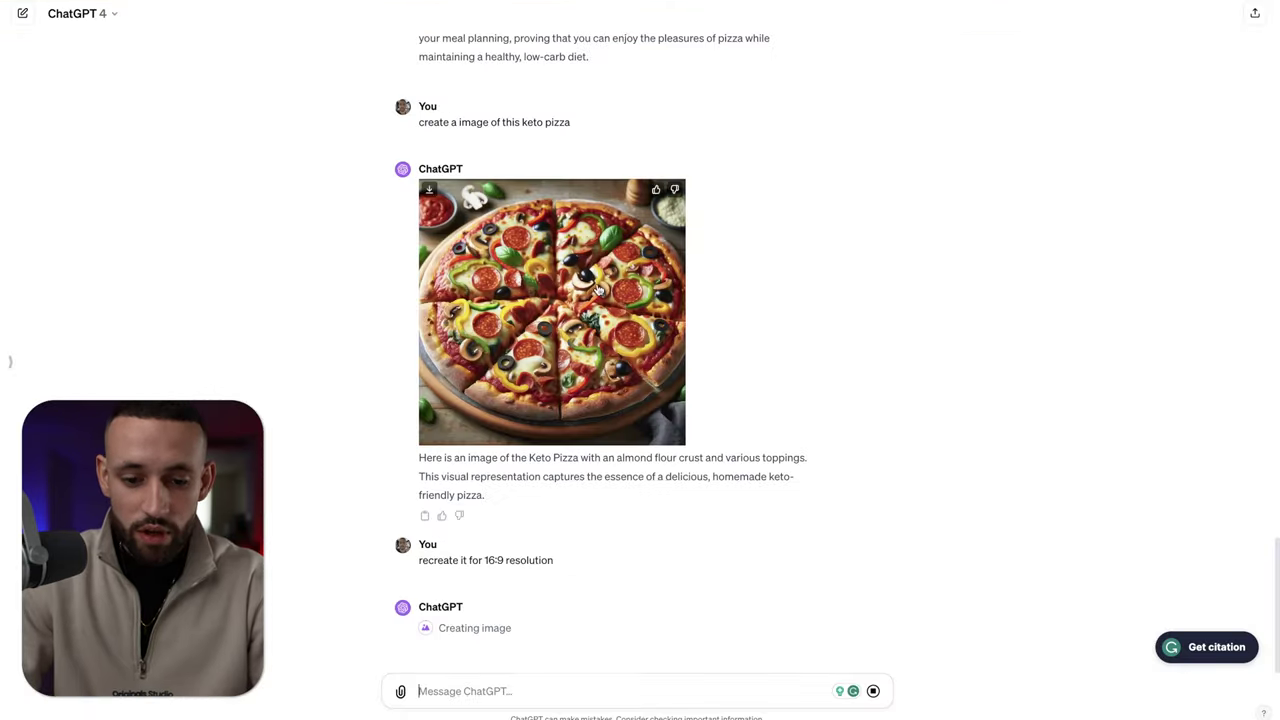
Step: Replace the card's title with "Keto Pizza with Almond Flour Crust" from the ChatGPT recipe and shrink the text to fit one line
scroll(525, 245, up, 15)
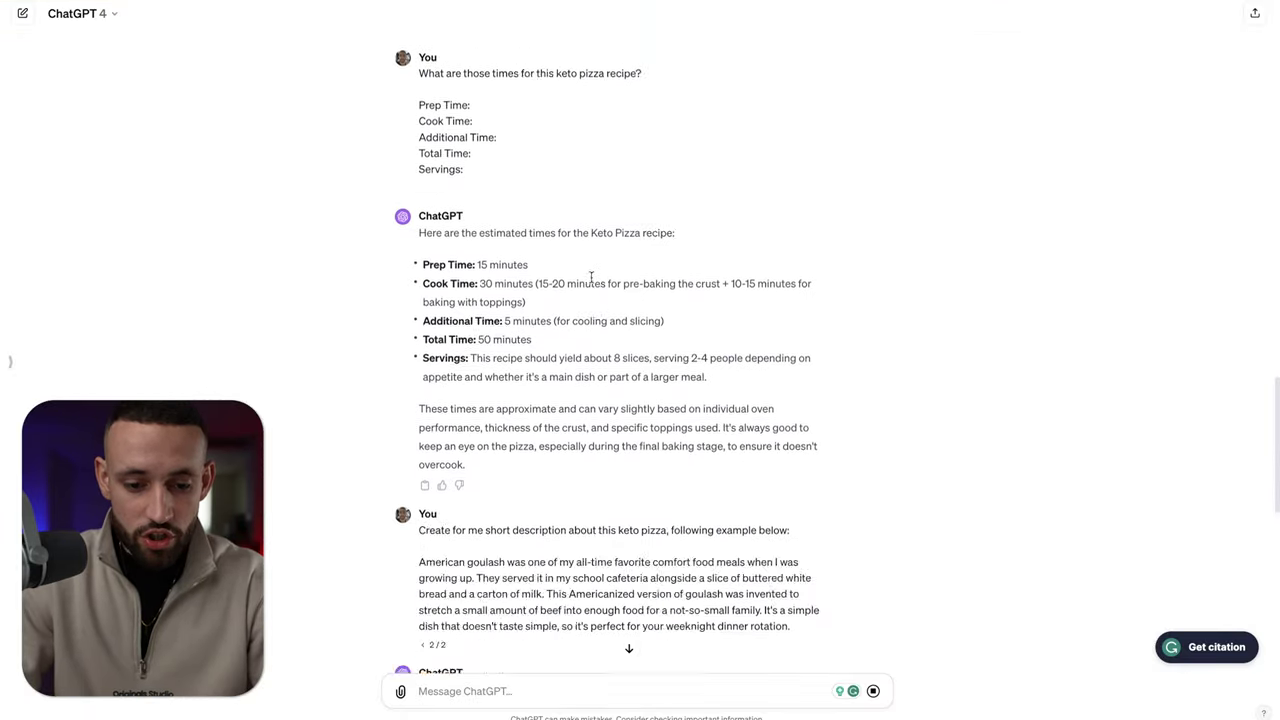
scroll(525, 245, up, 5)
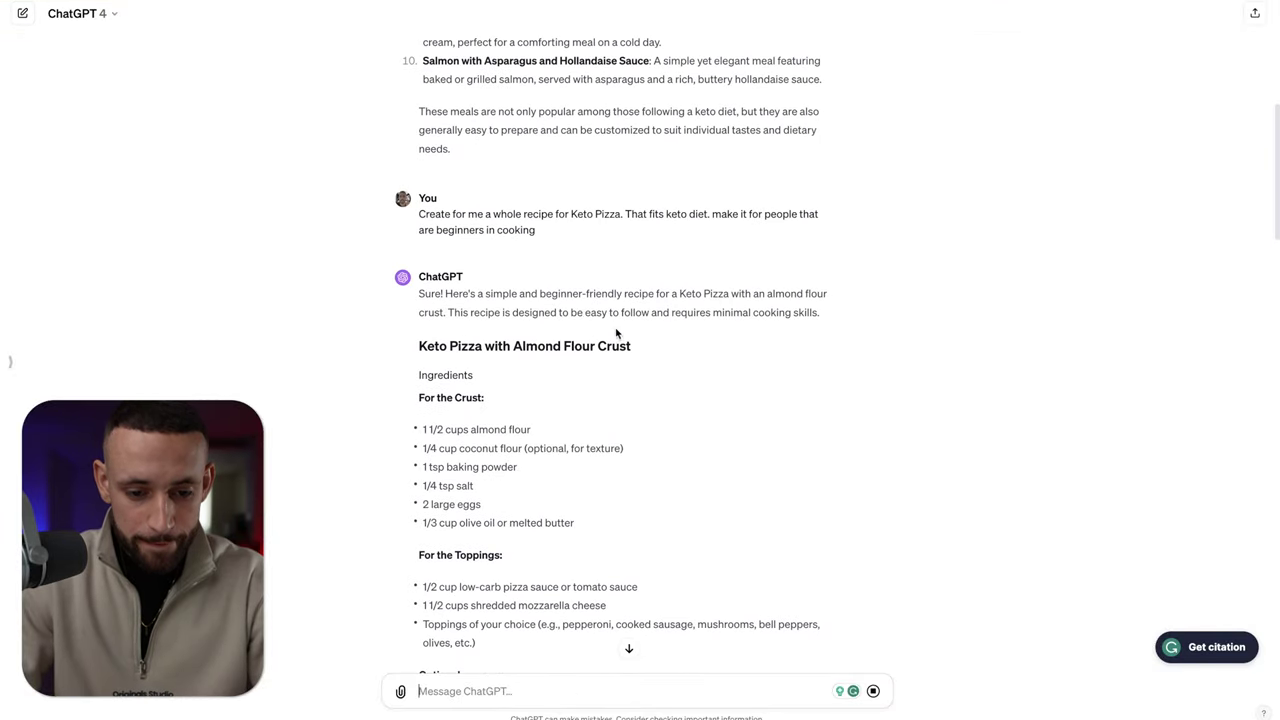
drag(628, 346, 419, 346)
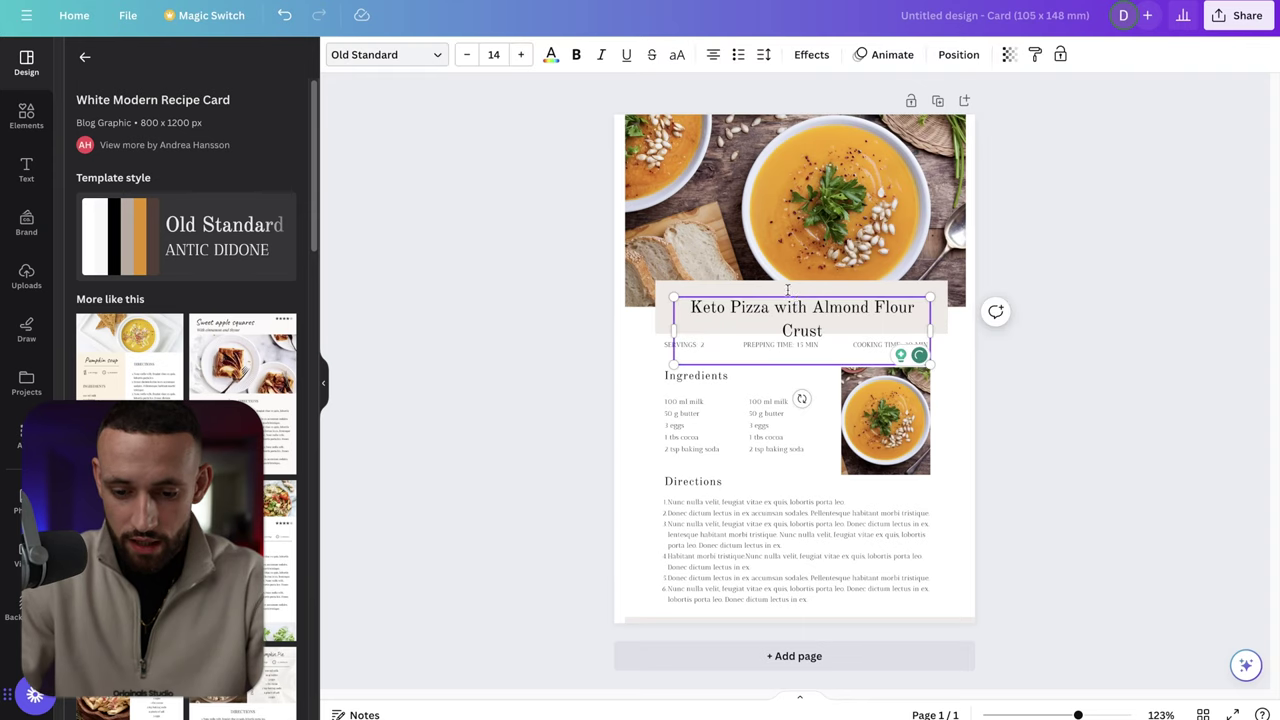
key(ctrl+a)
click(466, 54)
click(1071, 206)
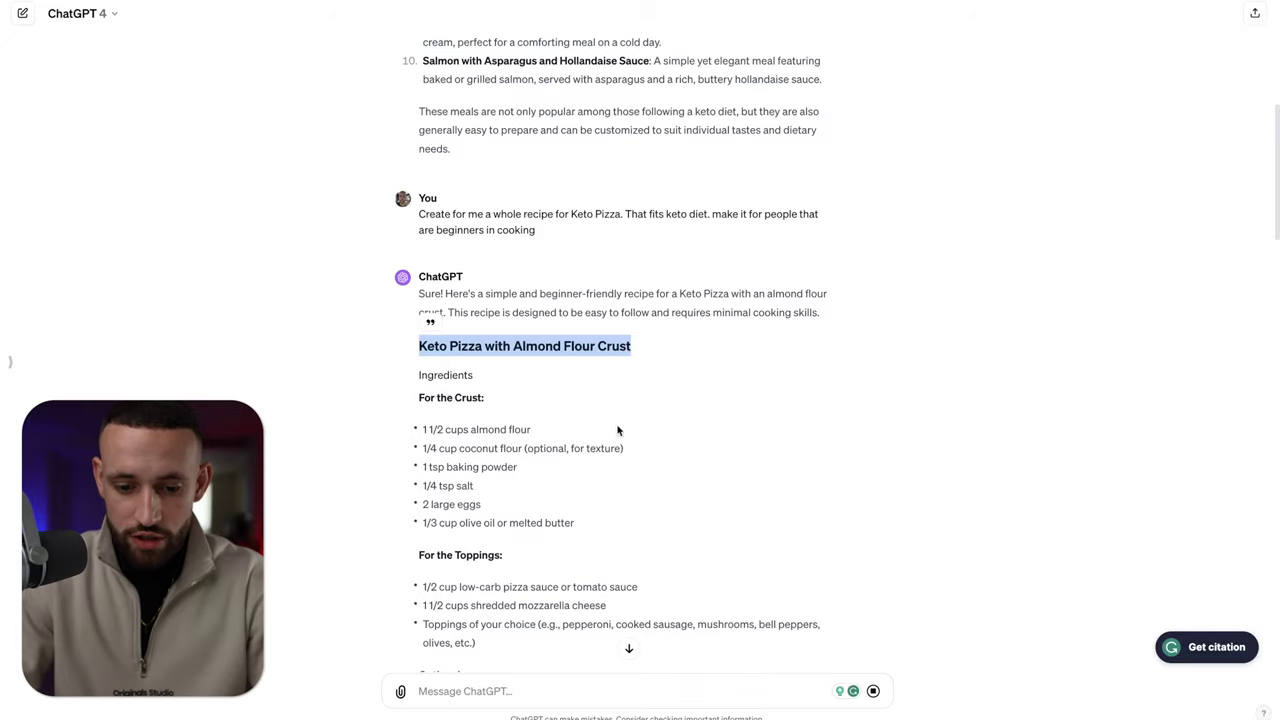
Step: Copy the 16:9 keto pizza image from ChatGPT and replace the recipe card's header photo with it
scroll(614, 440, down, 10)
scroll(614, 458, down, 15)
right_click(660, 474)
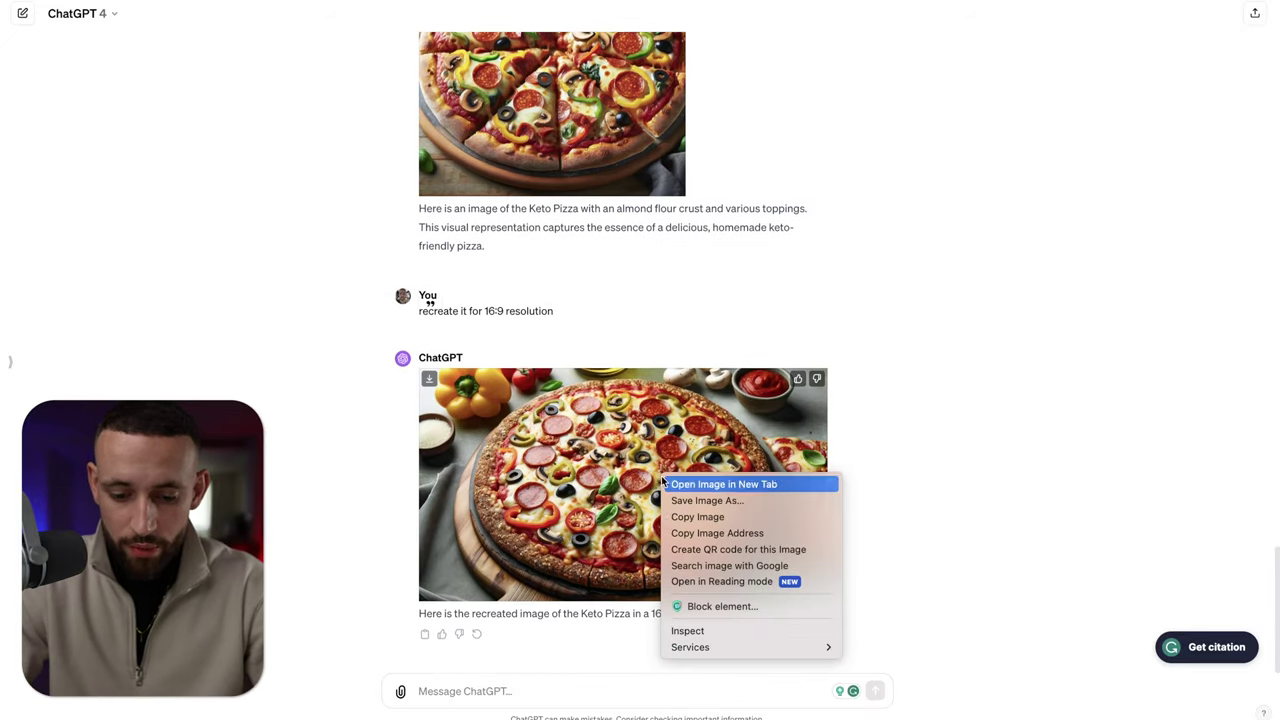
click(720, 527)
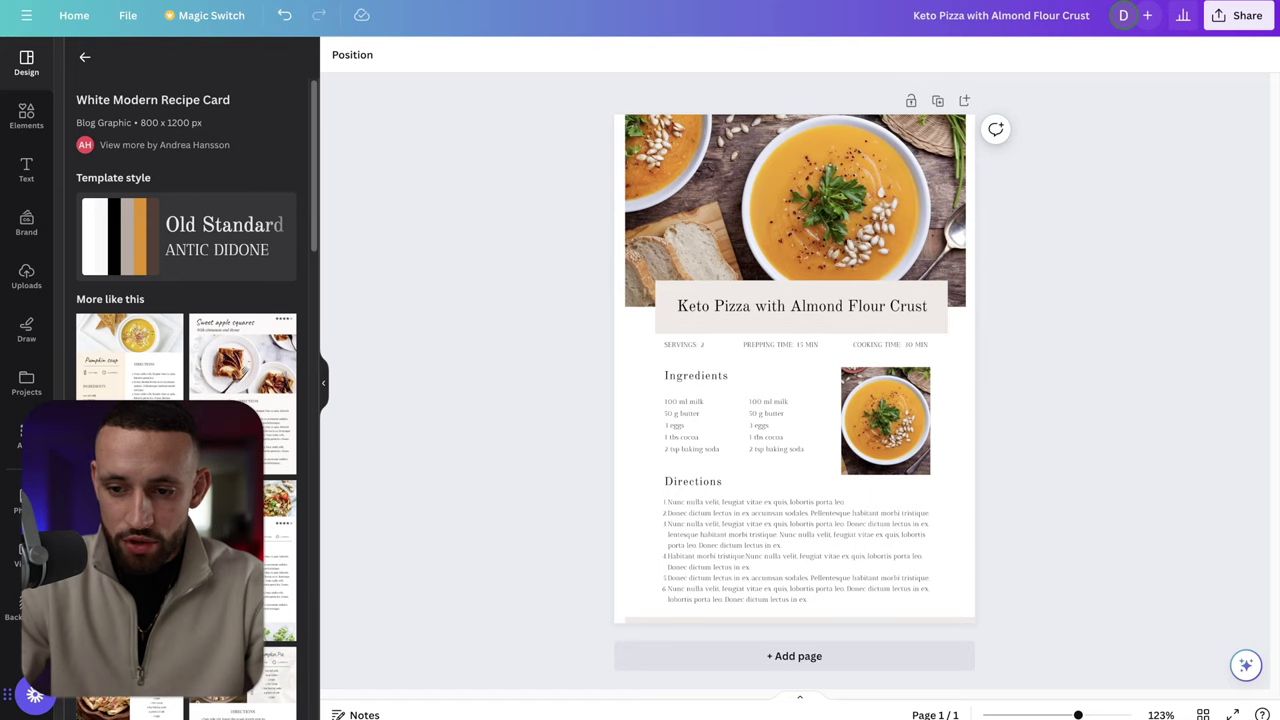
click(867, 203)
key(ctrl+v)
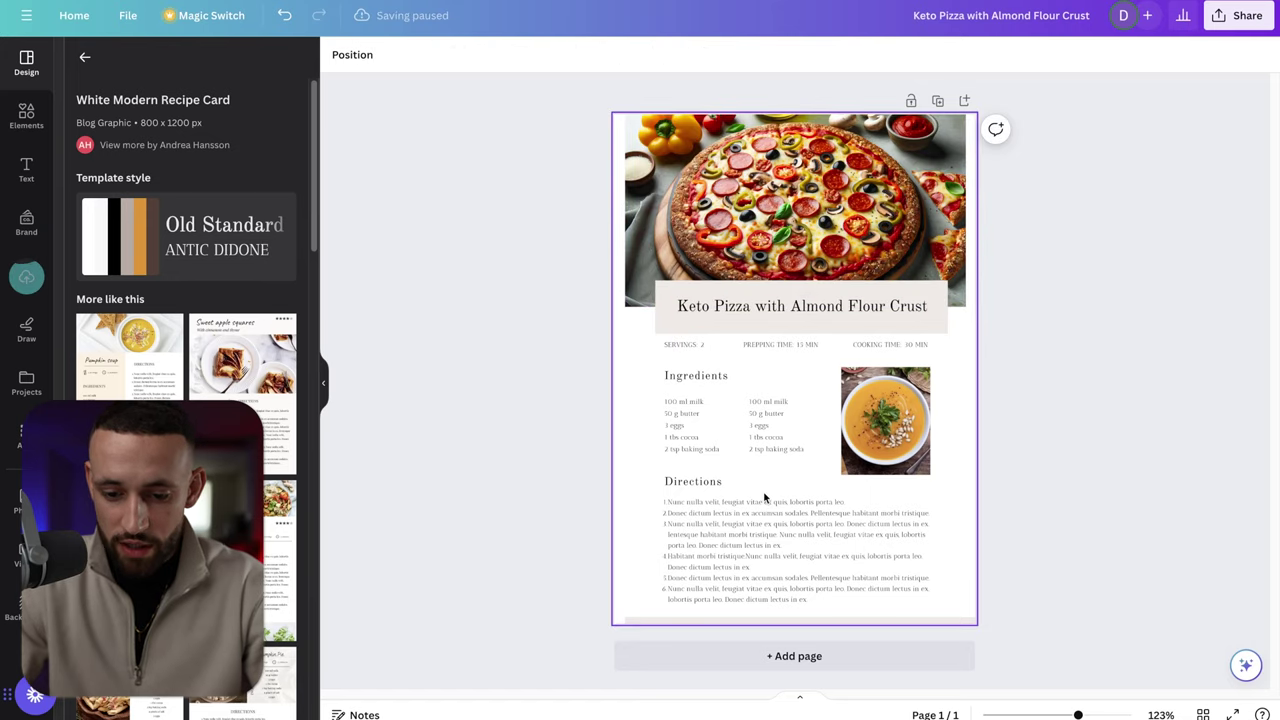
Step: Replace the small soup photo beside the ingredients with the same pizza image and duplicate the card as a second page
click(882, 433)
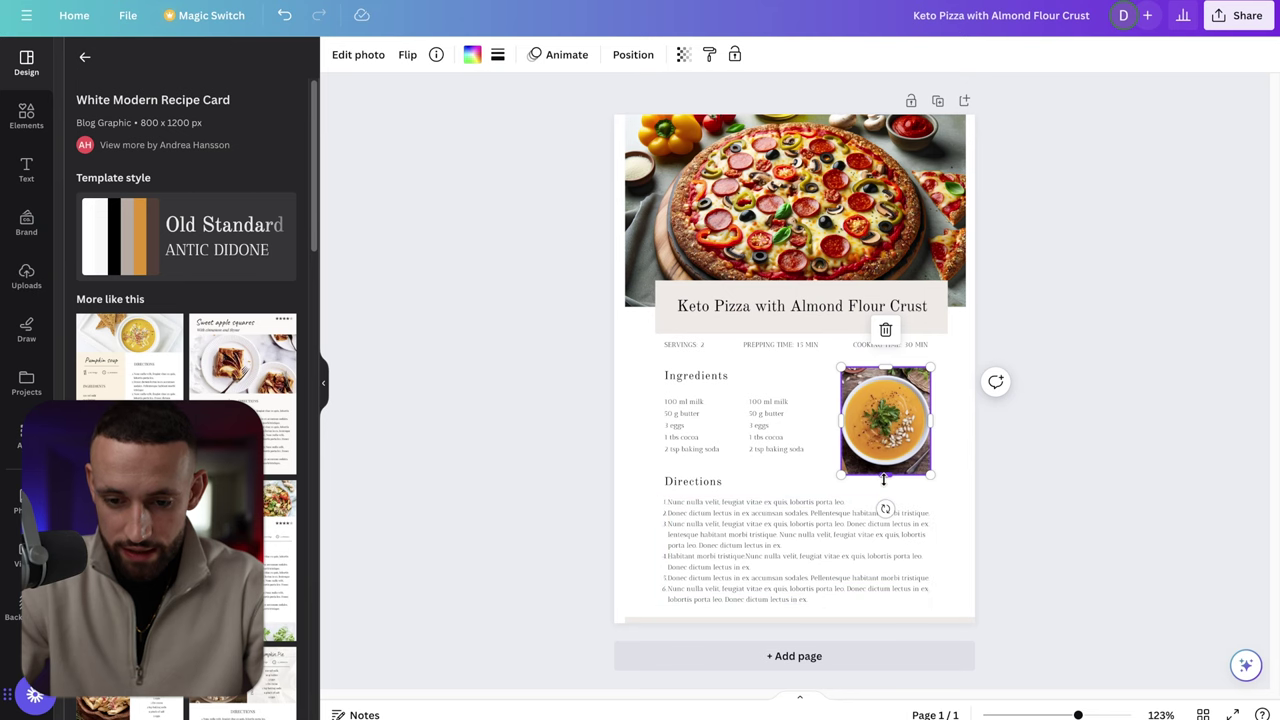
key(ctrl+v)
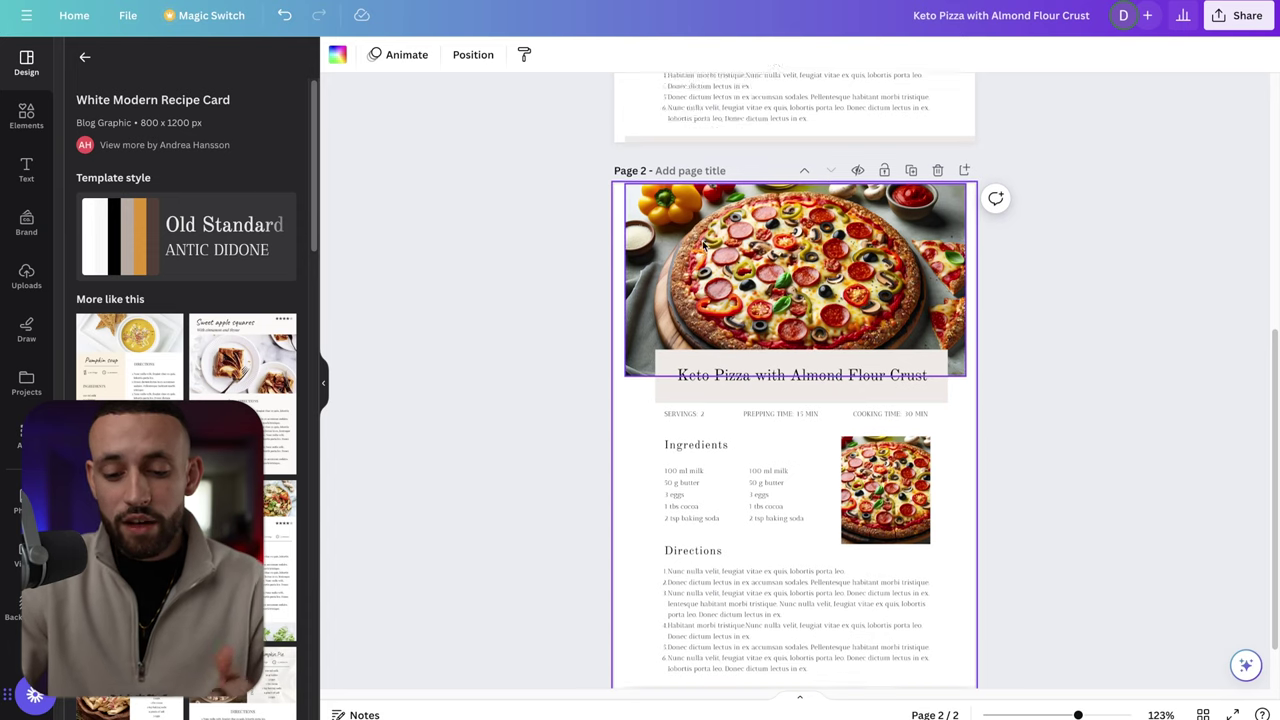
scroll(815, 278, up, 1)
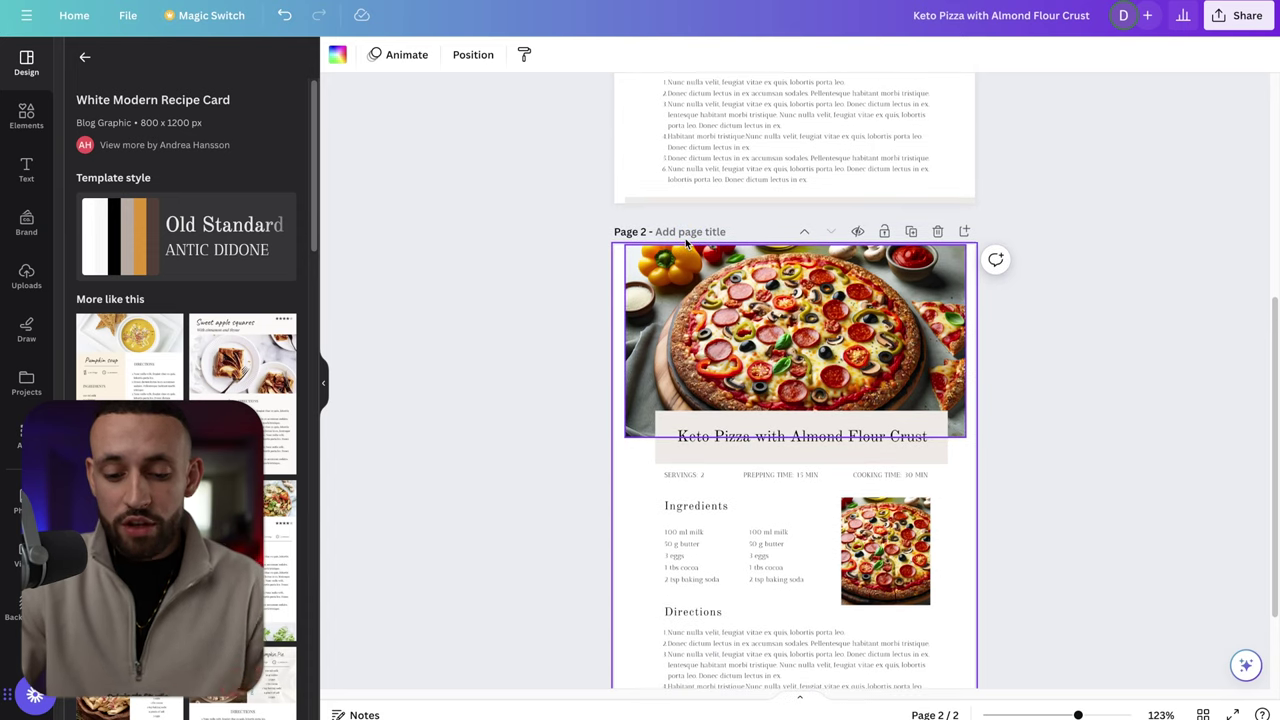
scroll(815, 278, down, 2)
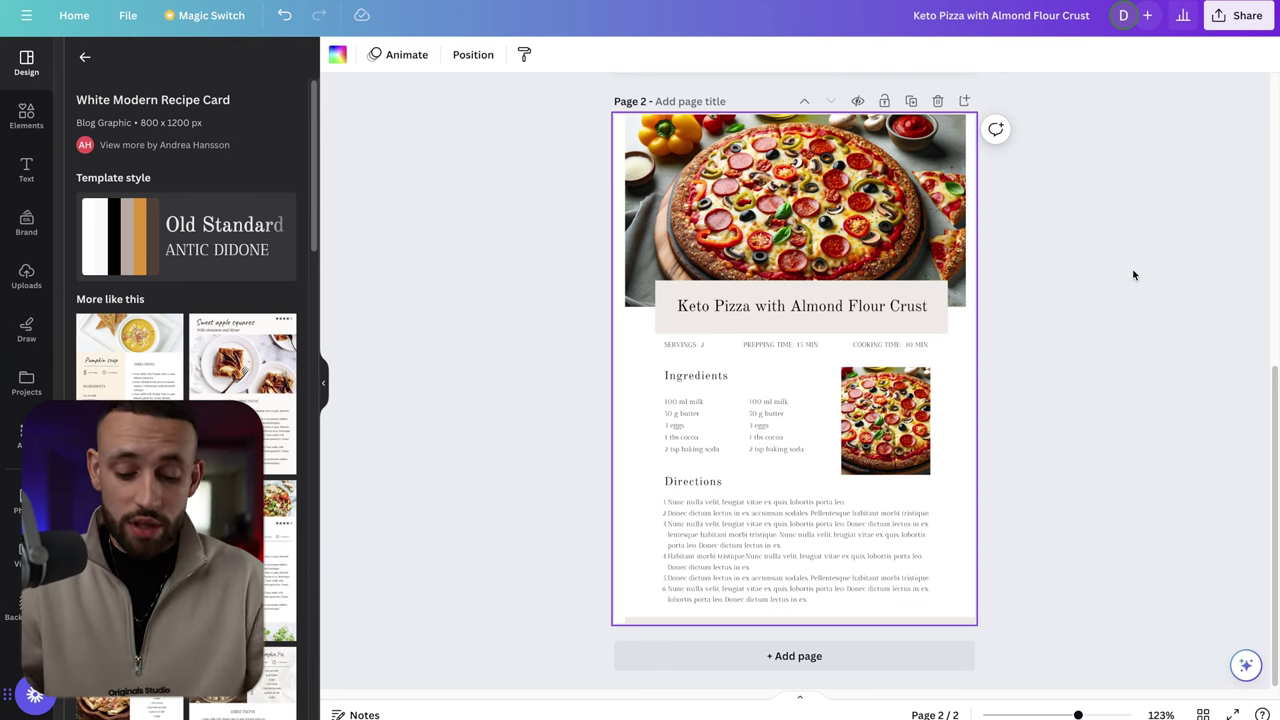
Step: Open the invideo AI website in a new browser tab and show its list of invideo AI tools
key(ctrl+t)
text(invid)
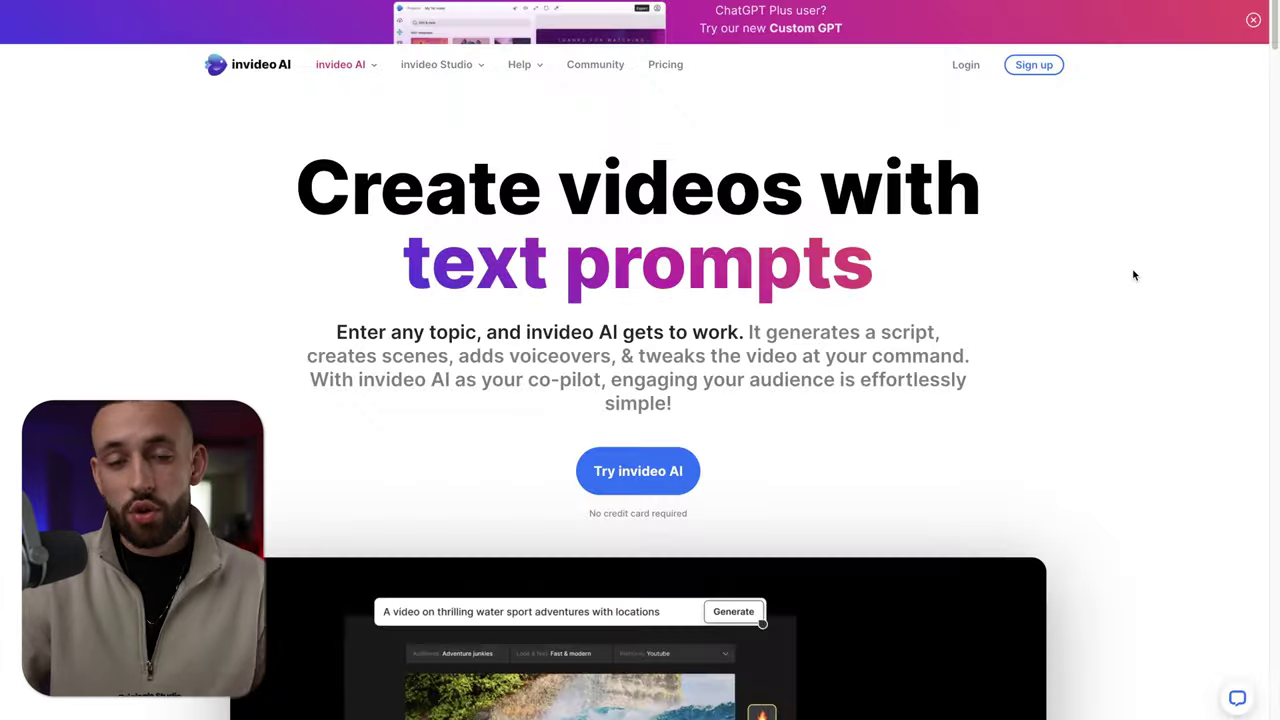
mouse_move(430, 64)
mouse_move(354, 64)
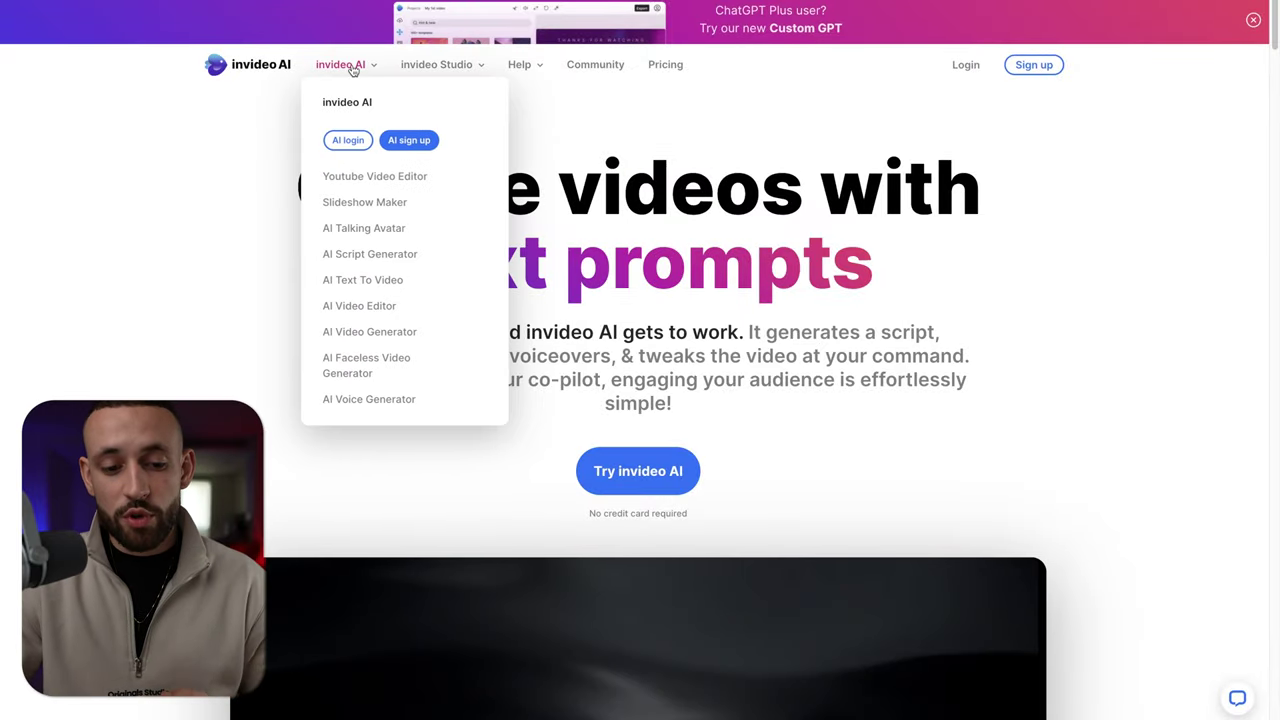